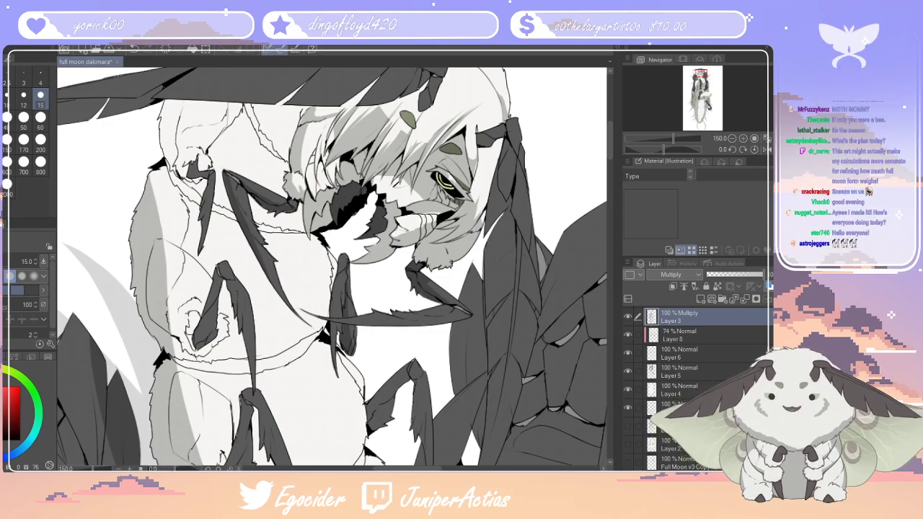
Examine the shading across the whole moth figure, from the head and upper body down to the tail
scroll(331, 249, down, 5)
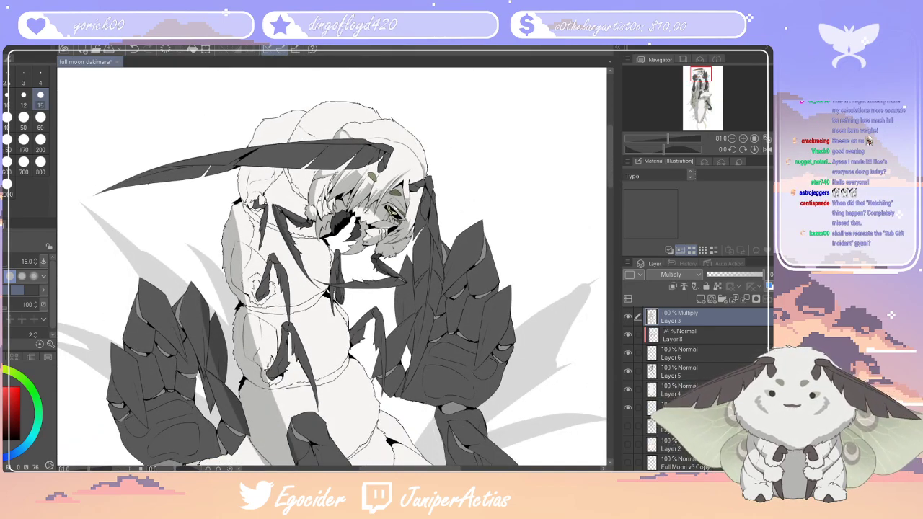
scroll(332, 266, down, 3)
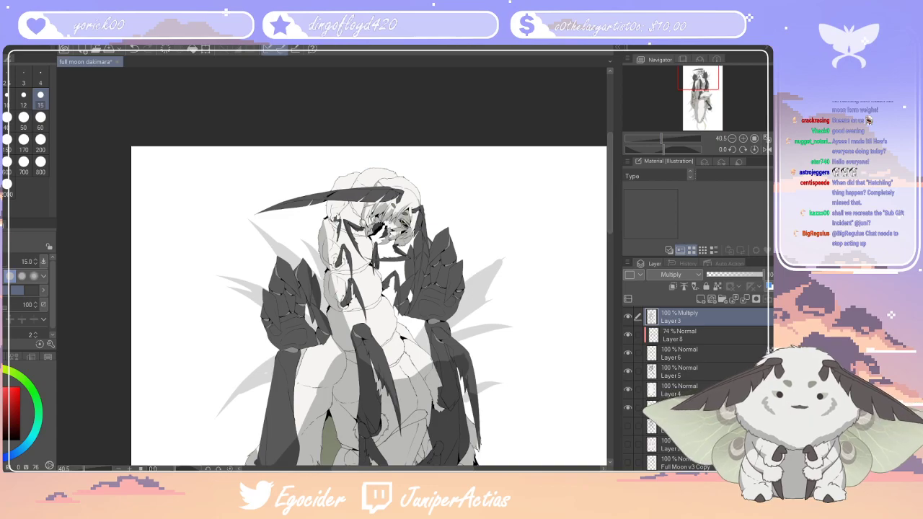
mouse_move(610, 181)
mouse_down()
mouse_move(615, 282)
mouse_move(615, 193)
mouse_up()
scroll(488, 198, down, 3)
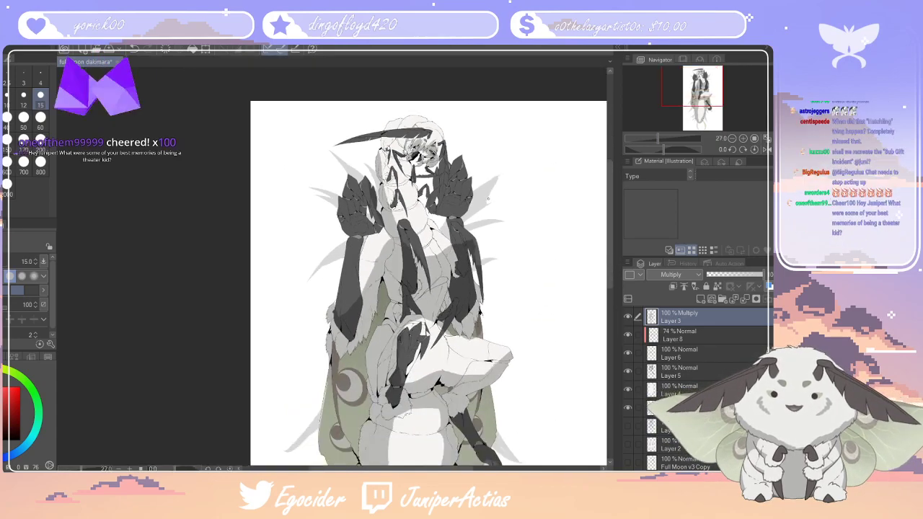
scroll(487, 198, down, 3)
scroll(486, 332, up, 1)
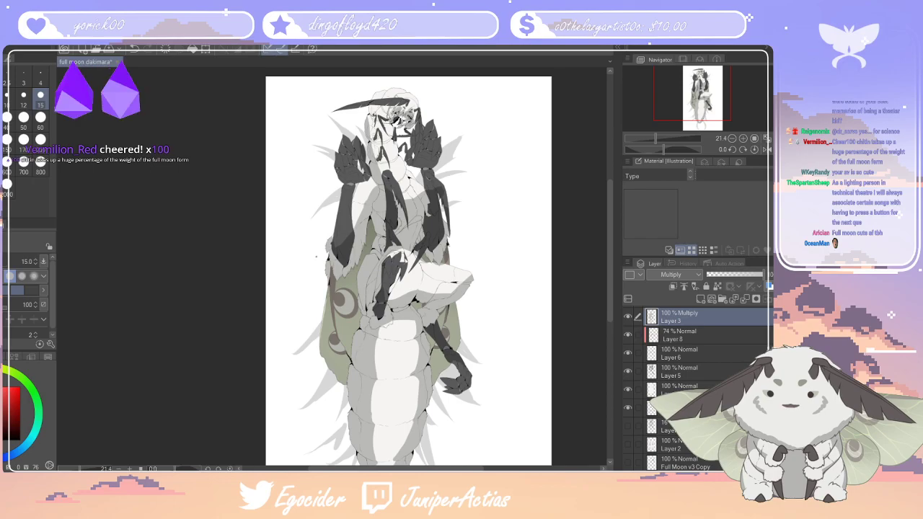
scroll(440, 269, up, 4)
scroll(461, 277, down, 2)
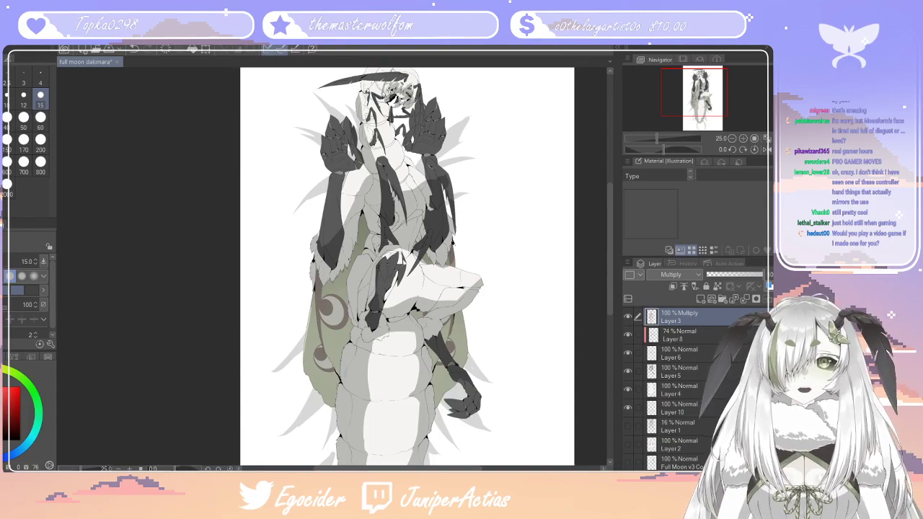
scroll(342, 224, down, 5)
scroll(352, 130, up, 4)
scroll(337, 131, up, 1)
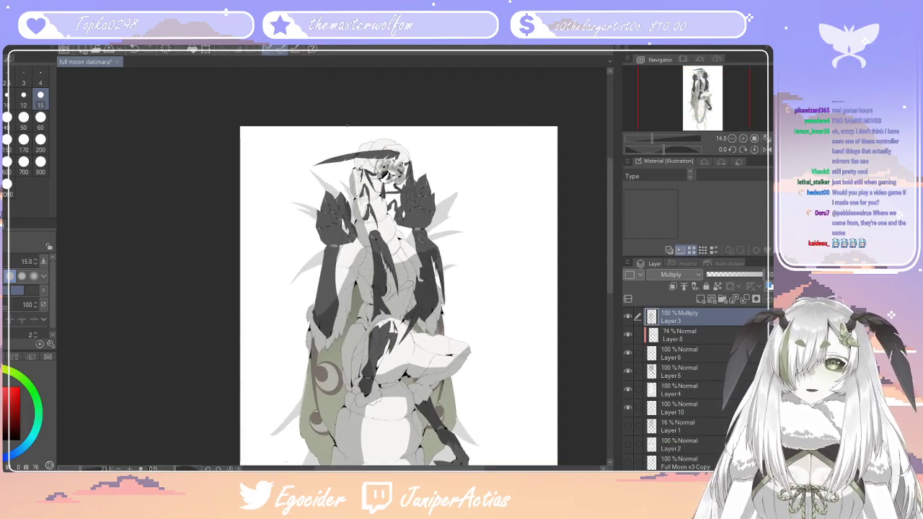
scroll(432, 238, up, 5)
scroll(404, 144, down, 10)
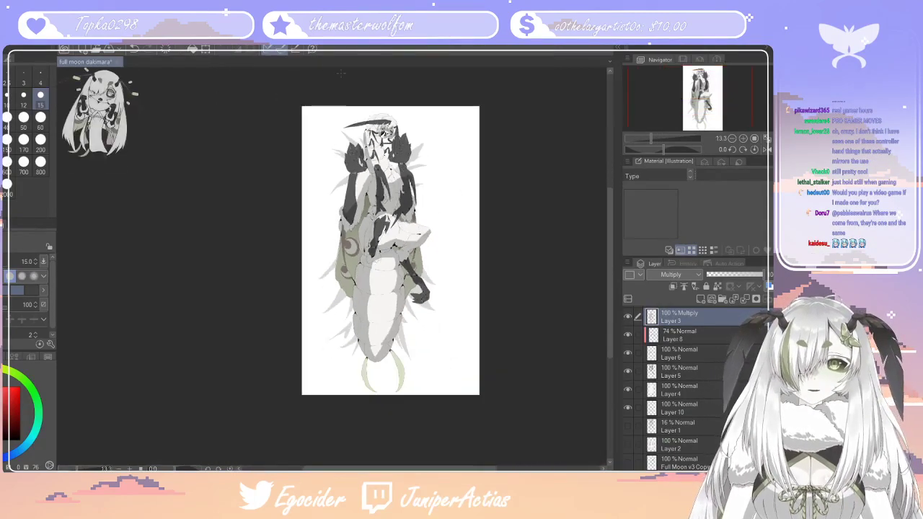
Paint a shadow over the pale body segment beside the face on the Multiply layer Layer 3, using the pen at size 12
scroll(389, 144, up, 15)
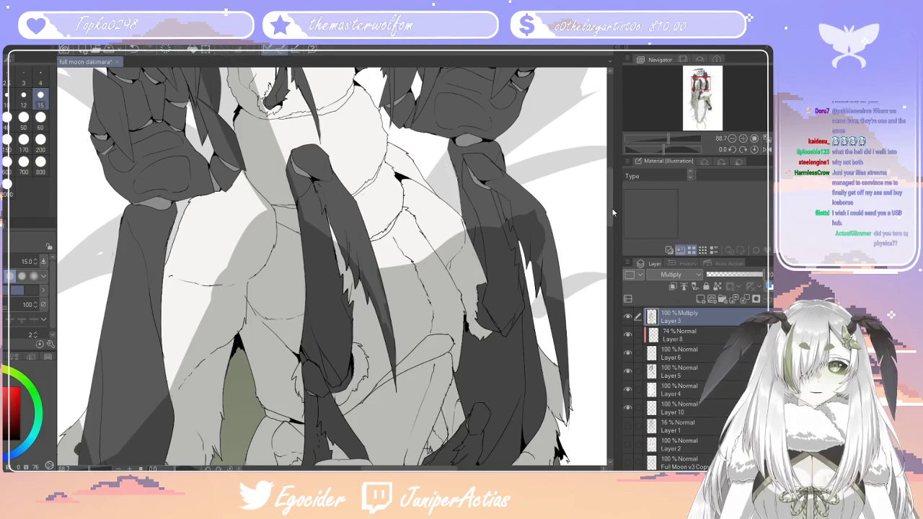
drag(612, 207, 611, 195)
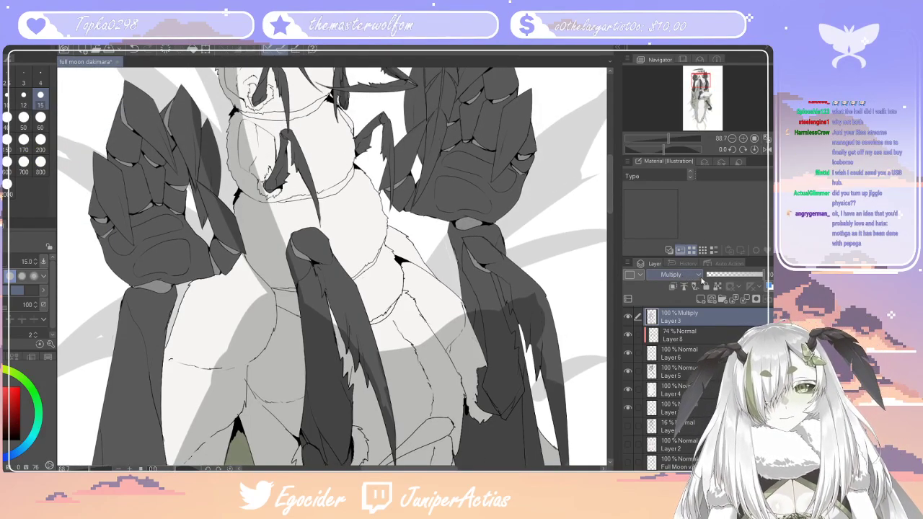
key(p)
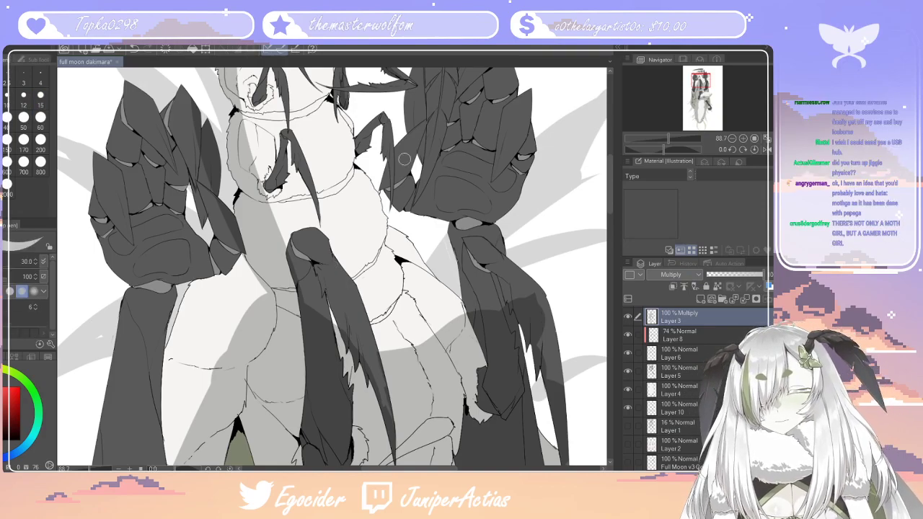
drag(612, 208, 611, 183)
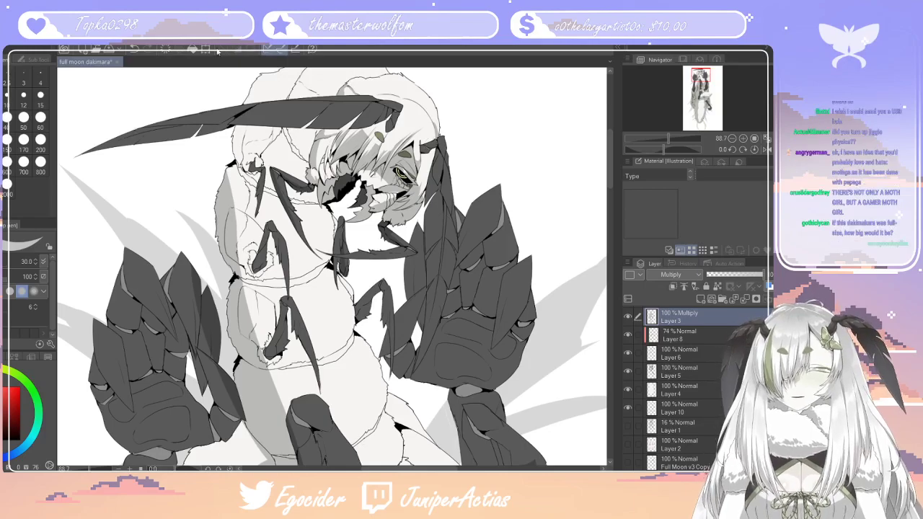
scroll(374, 180, down, 2)
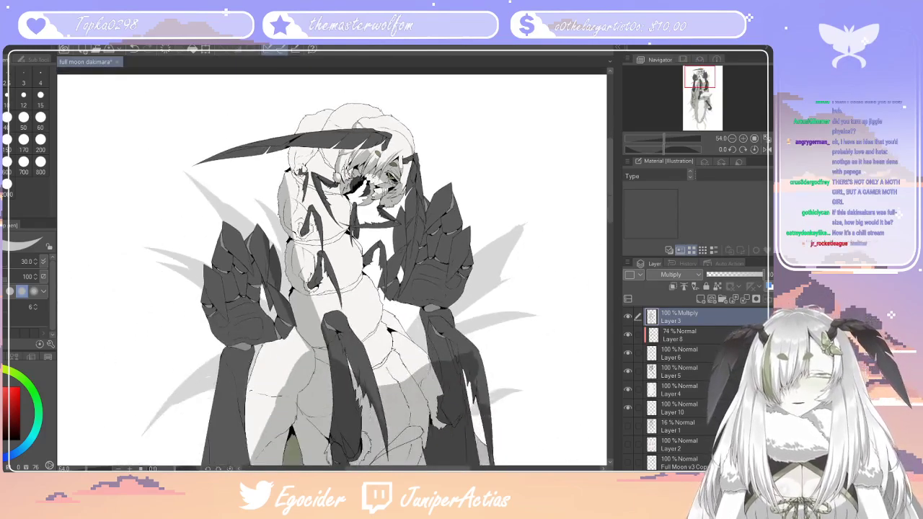
scroll(323, 155, up, 3)
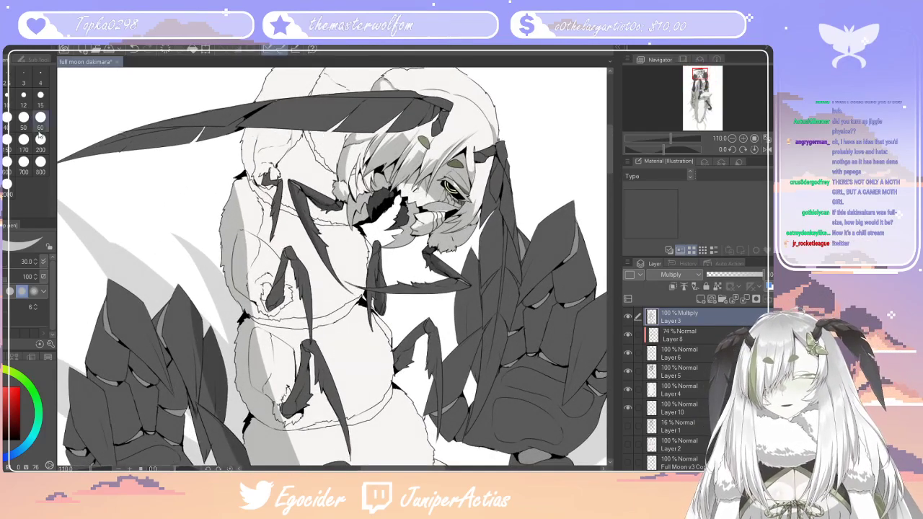
click(24, 94)
mouse_move(336, 155)
mouse_down()
mouse_move(319, 147)
mouse_move(323, 163)
mouse_up()
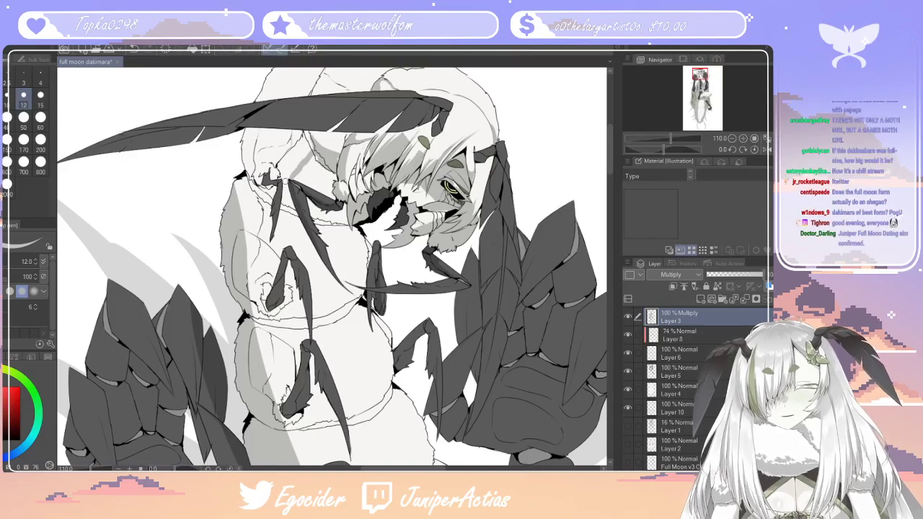
drag(284, 186, 286, 200)
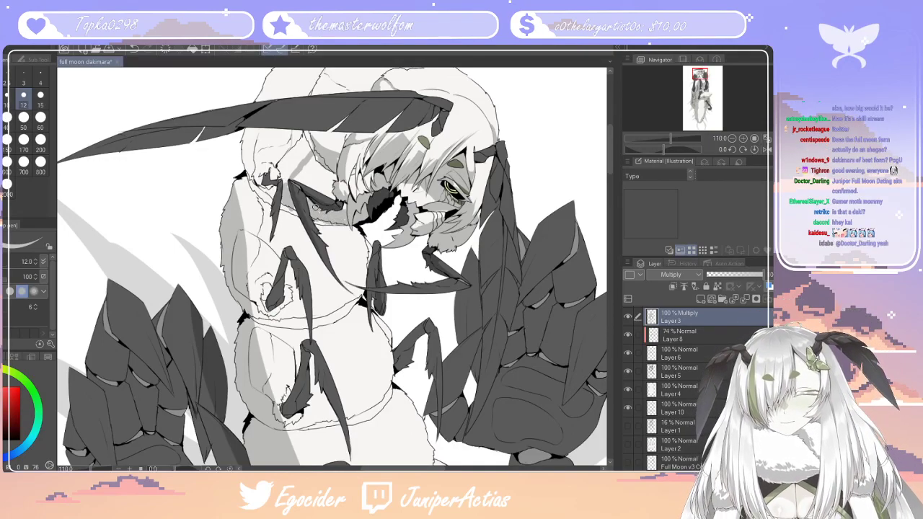
mouse_move(294, 176)
mouse_down()
mouse_move(324, 188)
mouse_move(316, 175)
mouse_move(328, 186)
mouse_move(317, 166)
mouse_up()
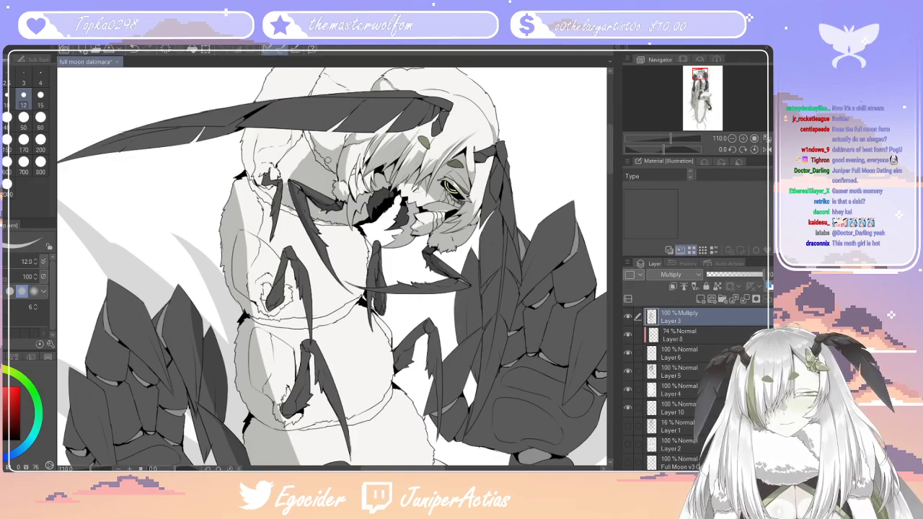
mouse_move(304, 155)
mouse_down()
mouse_move(286, 183)
mouse_move(284, 176)
mouse_up()
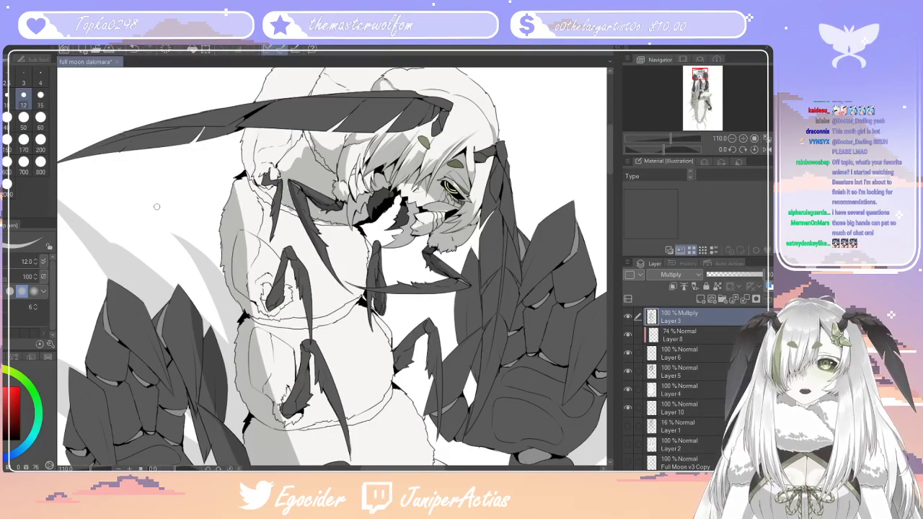
Refine the furry upper edge of the body shadow beside the face with the size 10 eraser and the size 12 pen
scroll(392, 293, down, 3)
scroll(336, 283, up, 3)
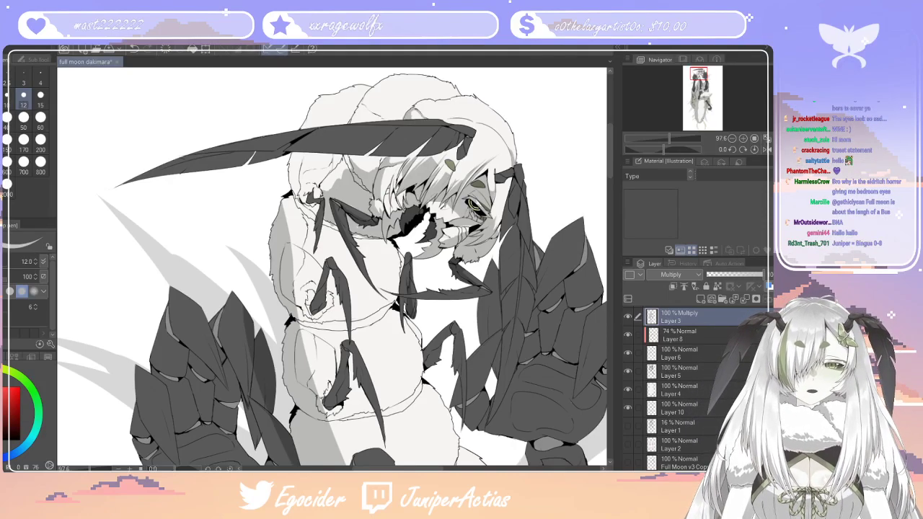
scroll(350, 163, up, 5)
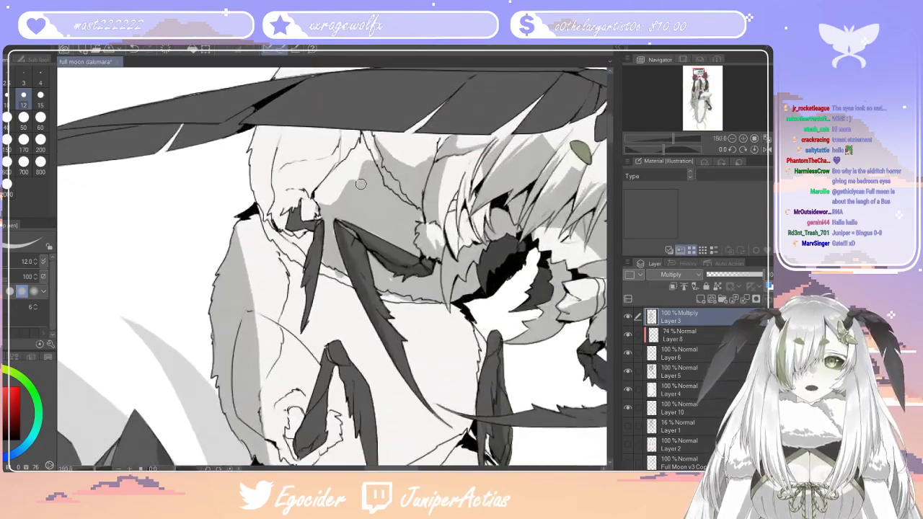
key(e)
click(9, 98)
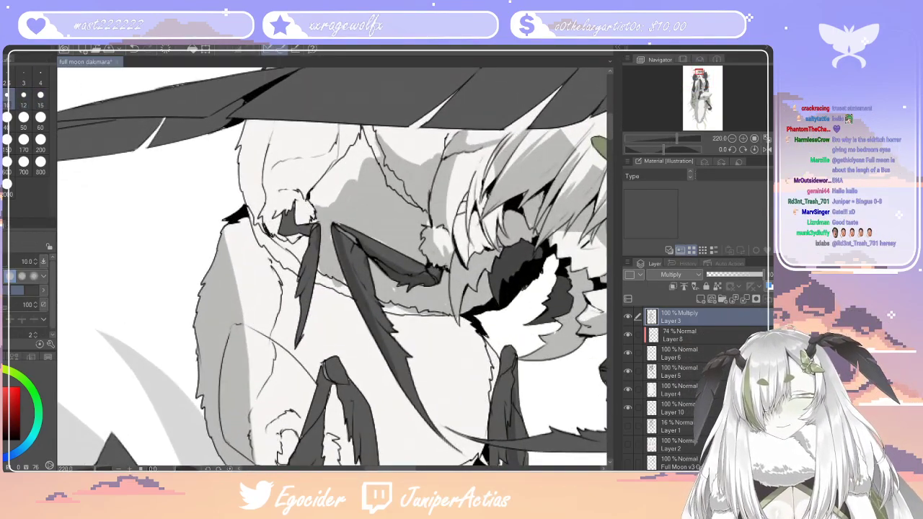
key(p)
mouse_move(366, 169)
mouse_down()
mouse_move(370, 155)
mouse_move(336, 203)
mouse_up()
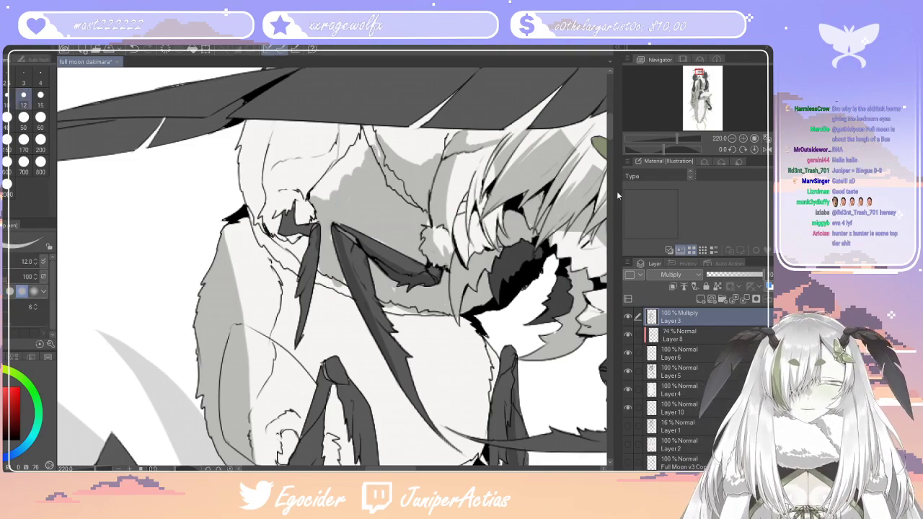
scroll(609, 129, up, 3)
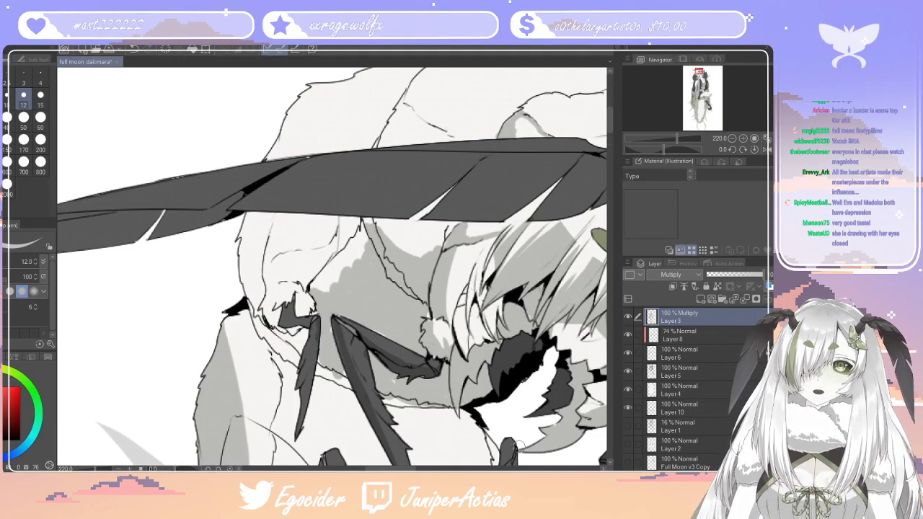
drag(407, 469, 423, 469)
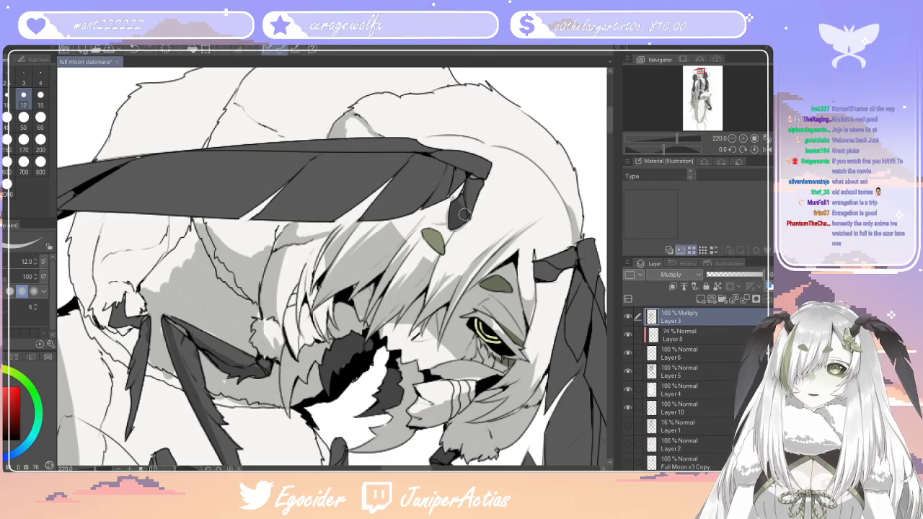
key(e)
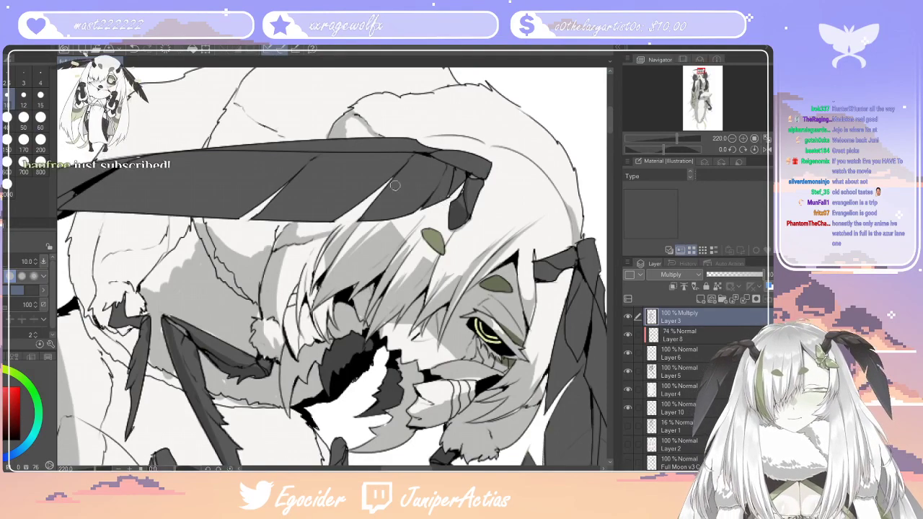
key(p)
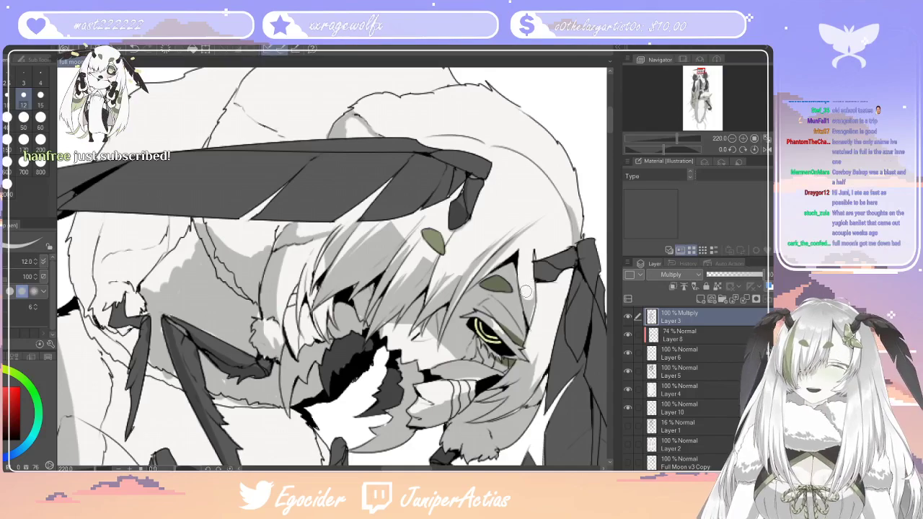
Auto-select the lower feather sections of the long antenna, from its tip to the black notch, using the lineart layer
drag(408, 469, 356, 471)
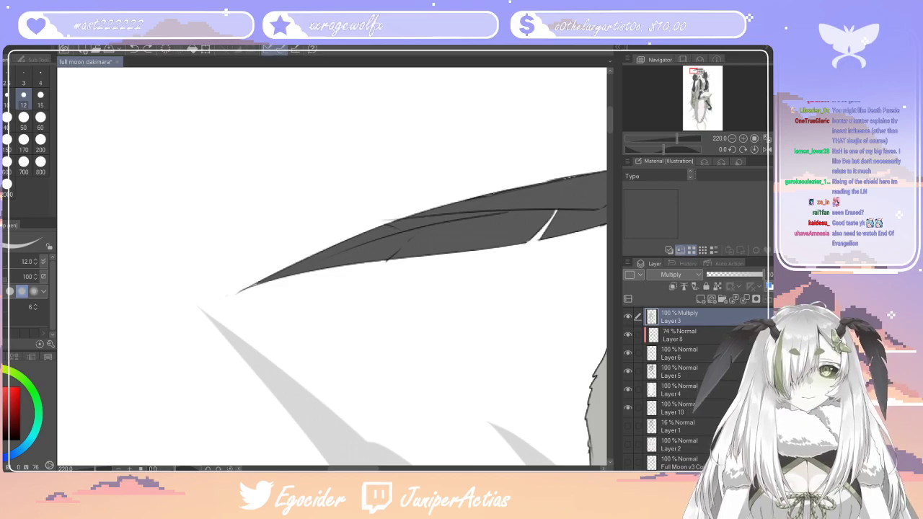
scroll(696, 354, up, 3)
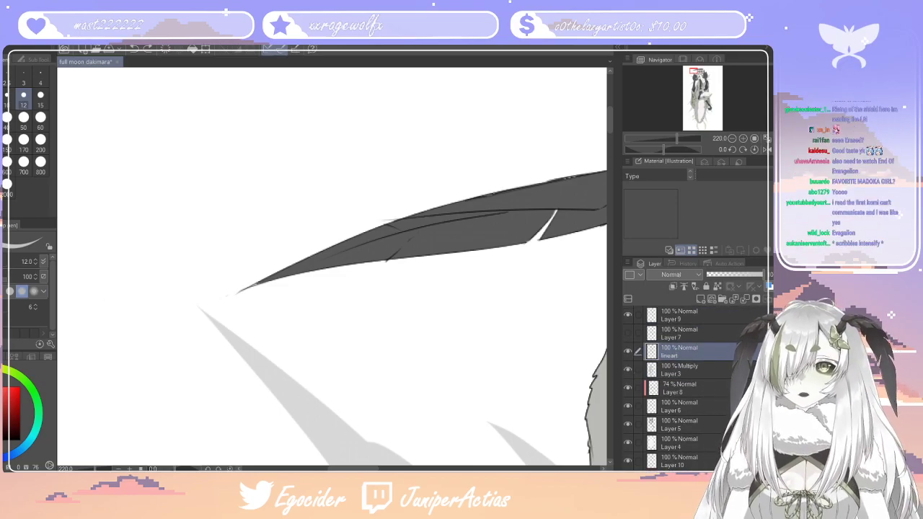
key(e)
click(444, 247)
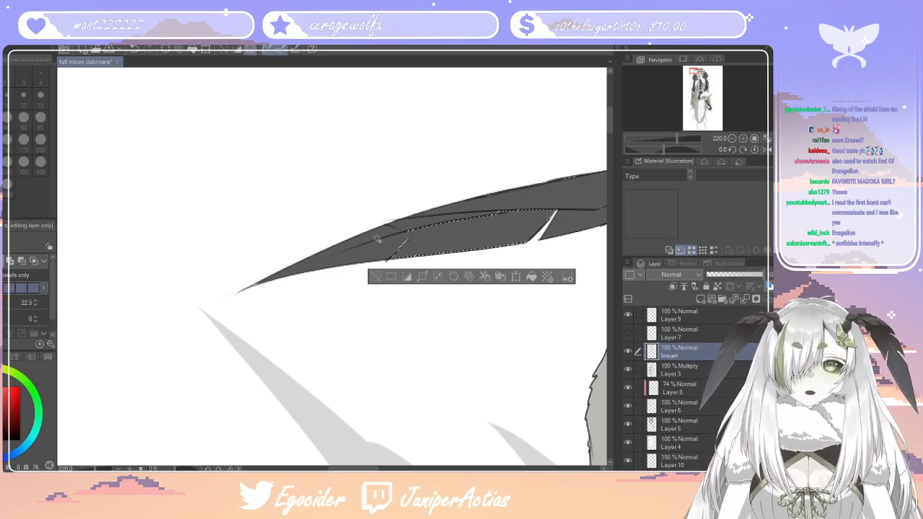
click(378, 237)
click(383, 246)
click(327, 260)
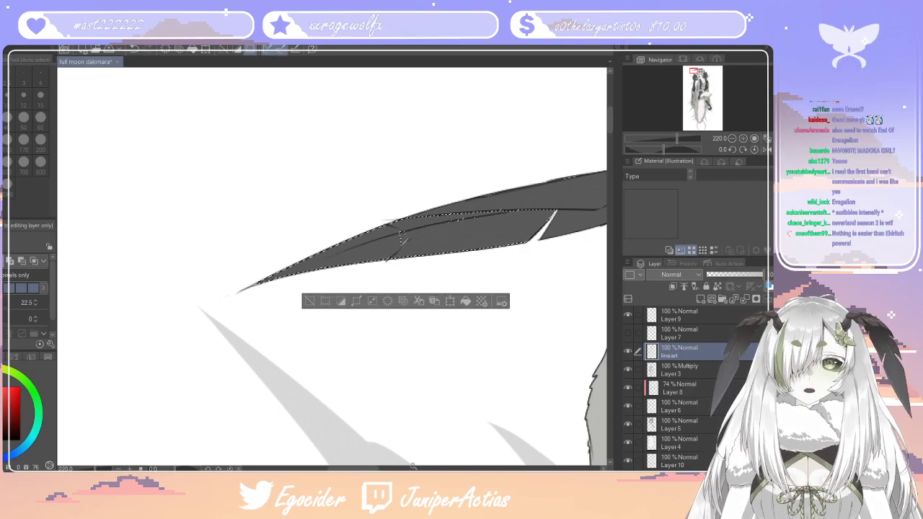
drag(365, 468, 383, 469)
click(404, 220)
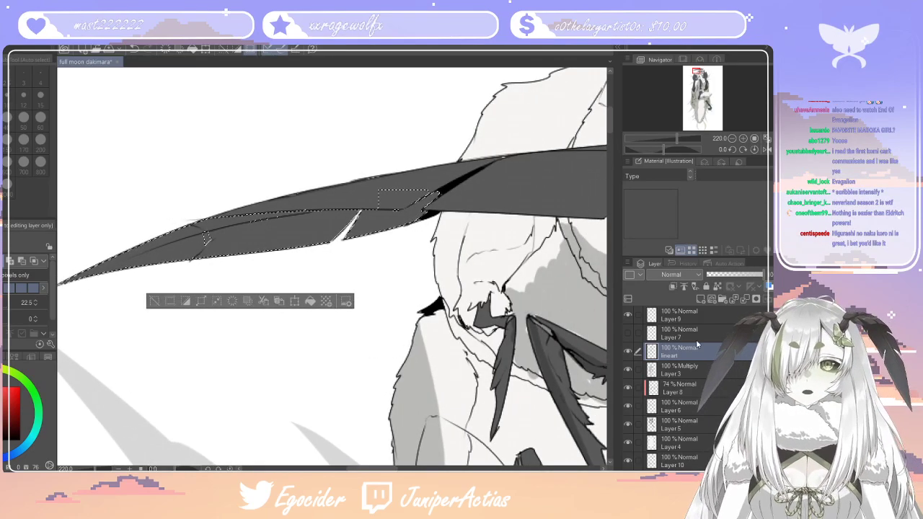
key(ctrl+z)
click(409, 218)
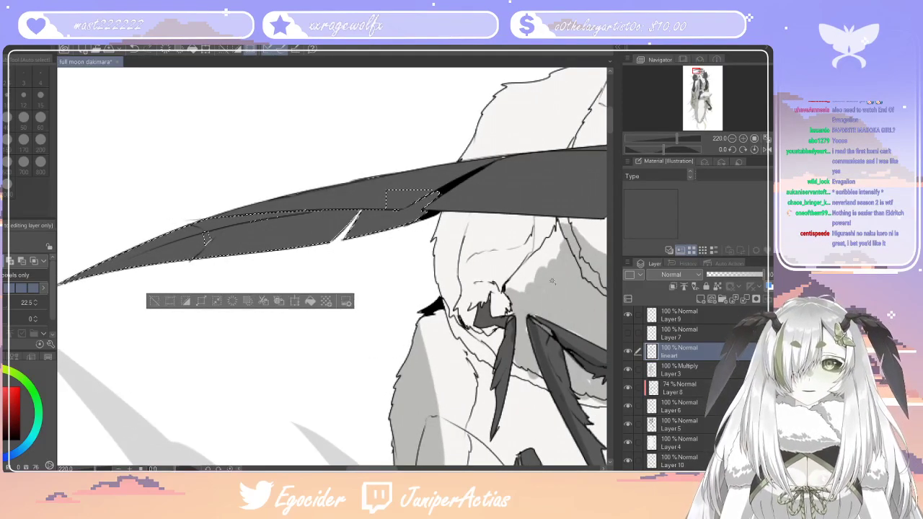
Paint a shadow inside the selected antenna sections on Layer 3 with the pen at size 60, and clear the selection
click(689, 370)
key(p)
click(41, 123)
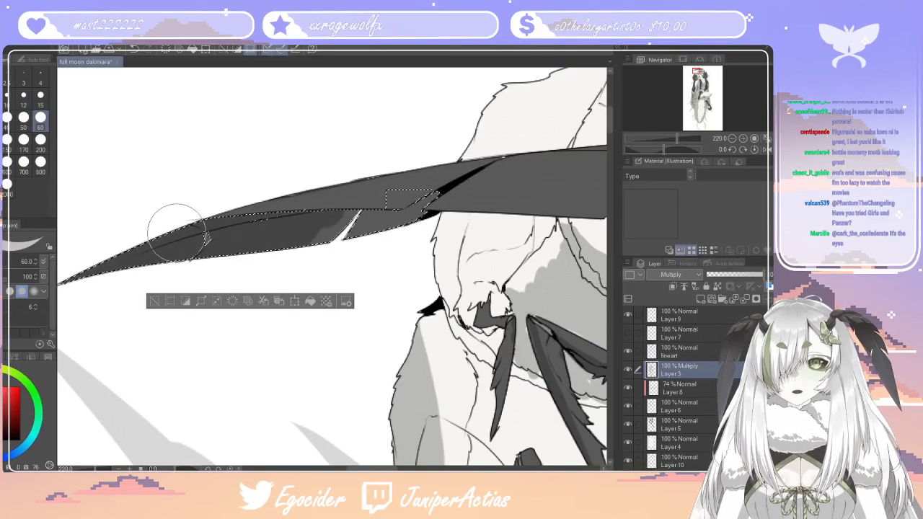
drag(320, 250, 339, 232)
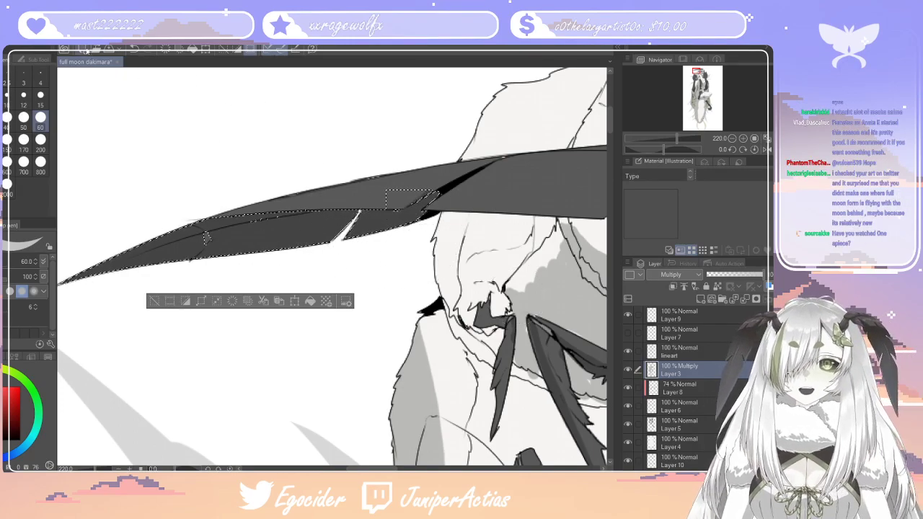
key(ctrl+d)
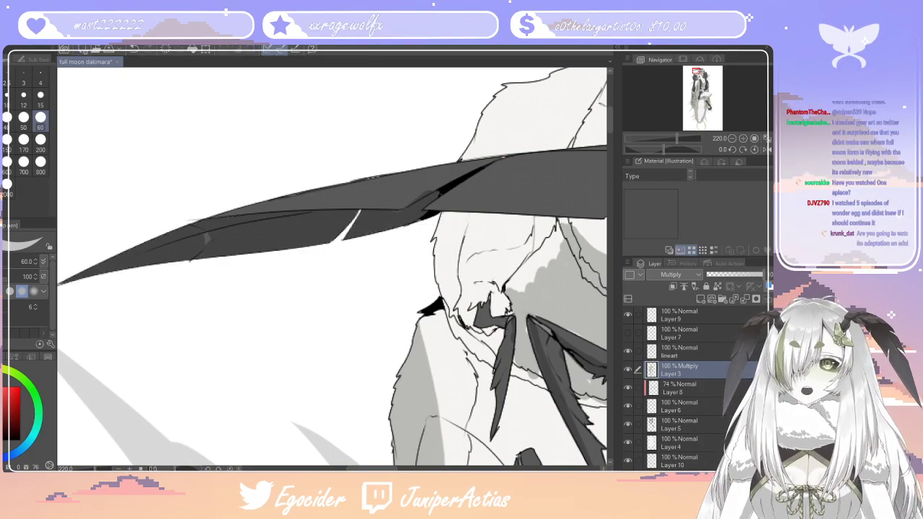
key(e)
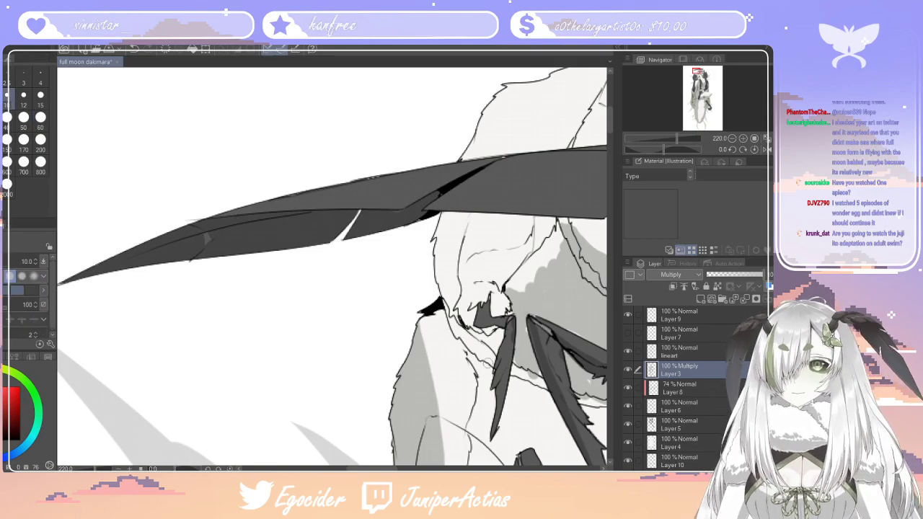
Auto-select the overlapping feather sections of the drooping antenna beside the eye, using the lineart layer
scroll(349, 243, down, 5)
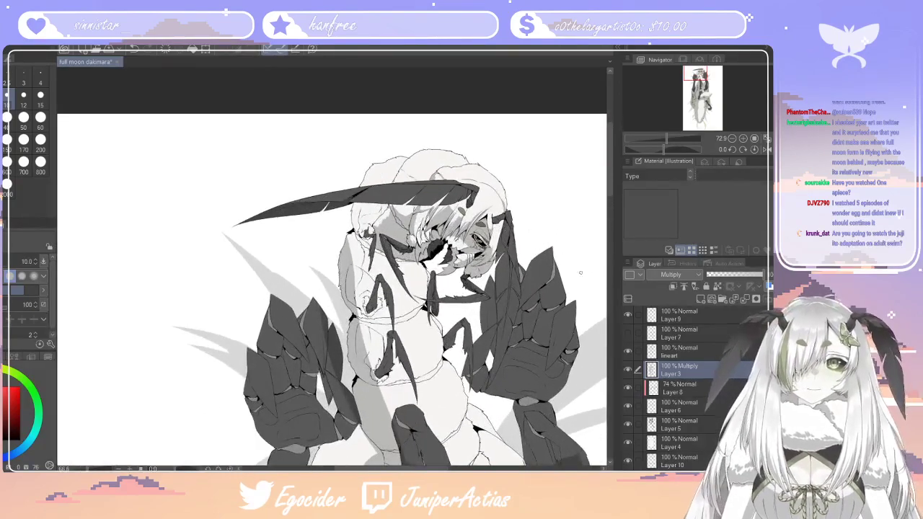
scroll(537, 269, up, 5)
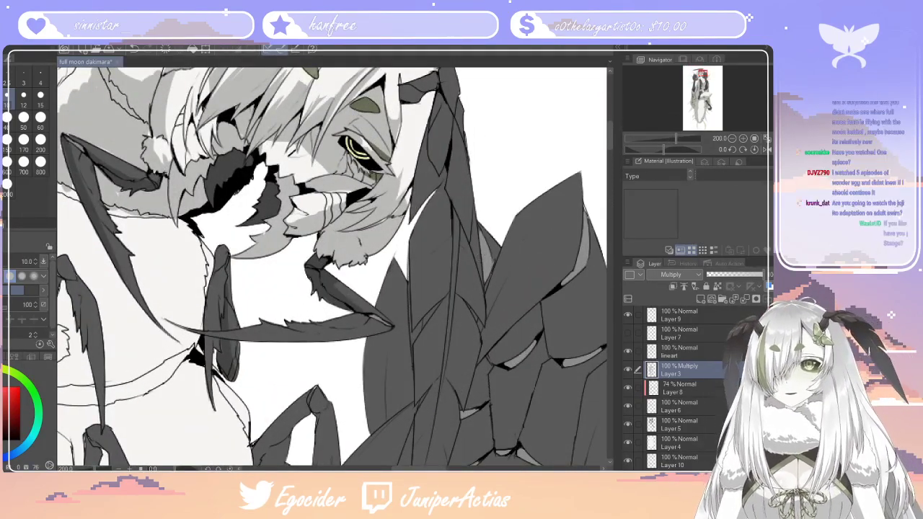
key(w)
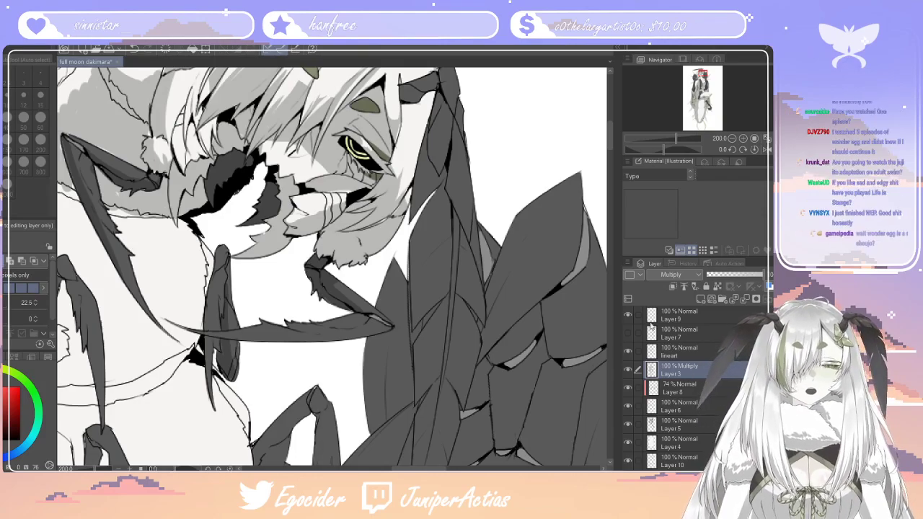
click(705, 351)
click(434, 282)
click(437, 322)
click(463, 339)
click(468, 289)
click(441, 152)
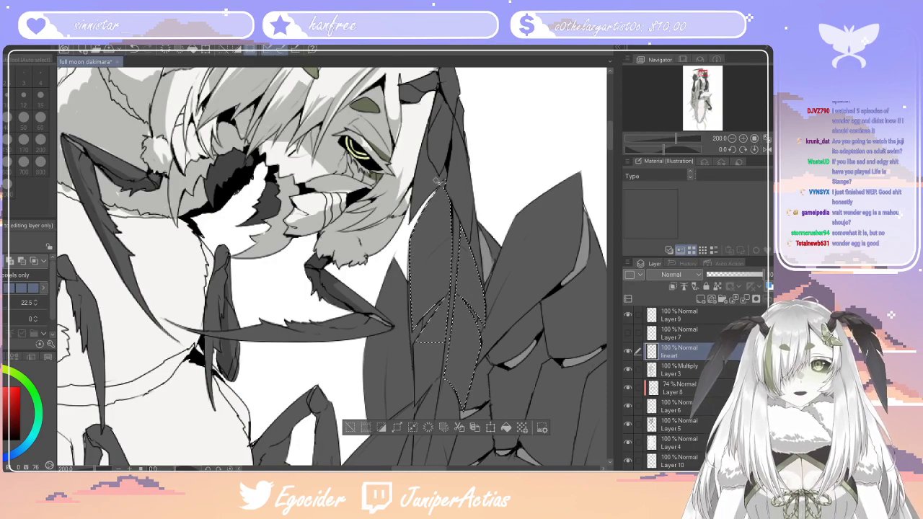
click(432, 365)
click(426, 406)
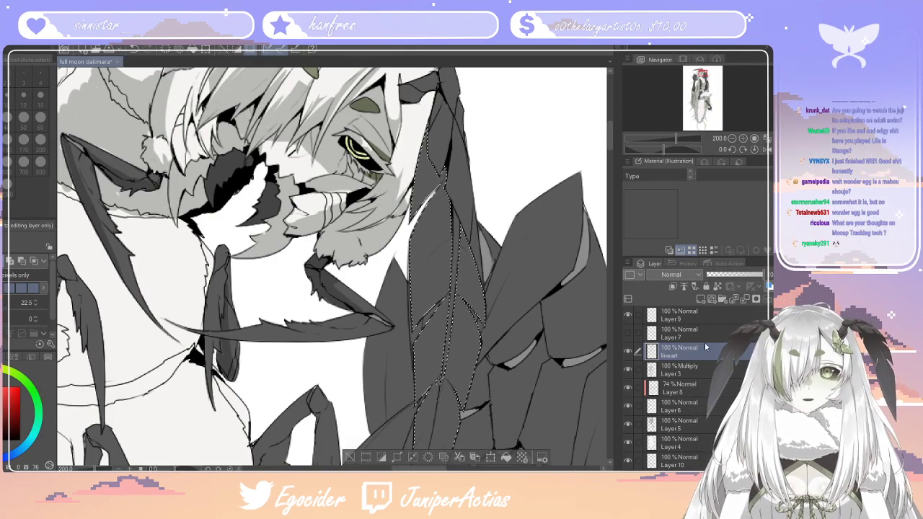
Paint shadows inside the selected drooping antenna sections on Layer 3 with the pen at size 60, and clear the selection
click(706, 371)
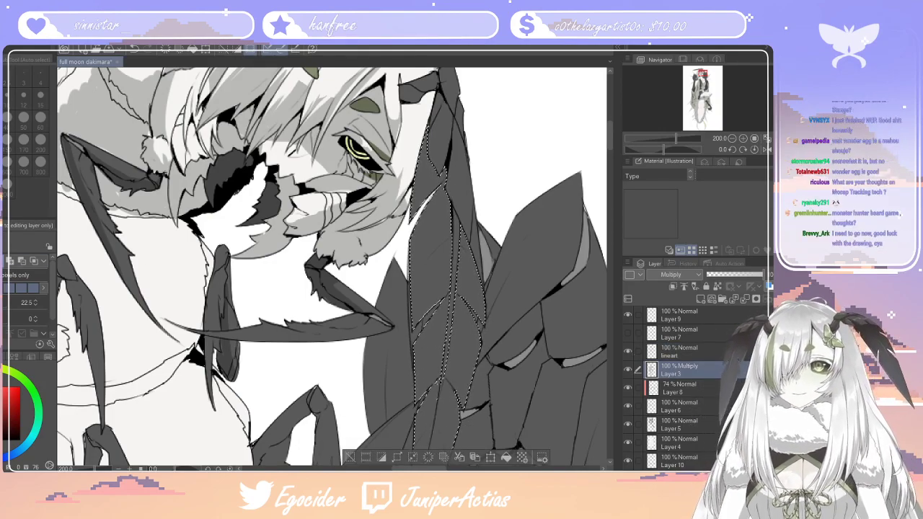
key(p)
mouse_move(492, 267)
mouse_down()
mouse_move(445, 218)
mouse_move(524, 271)
mouse_move(446, 164)
mouse_up()
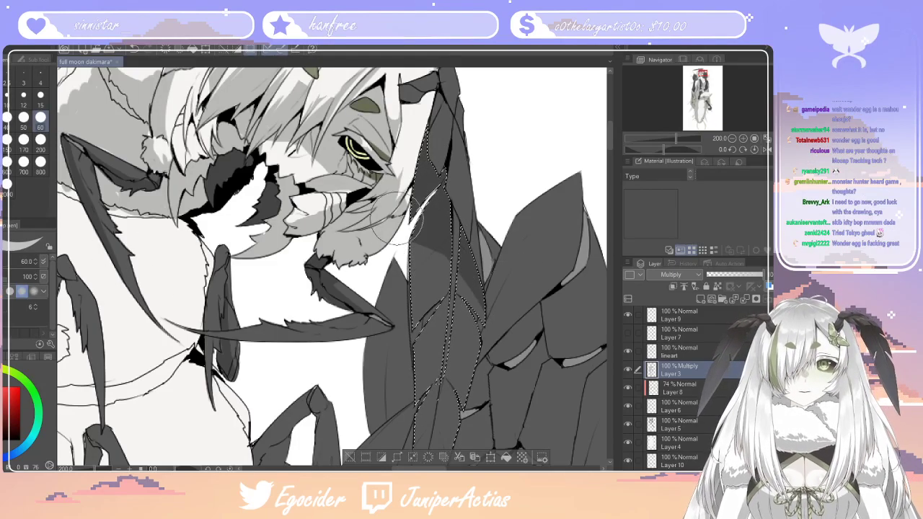
drag(402, 251, 497, 365)
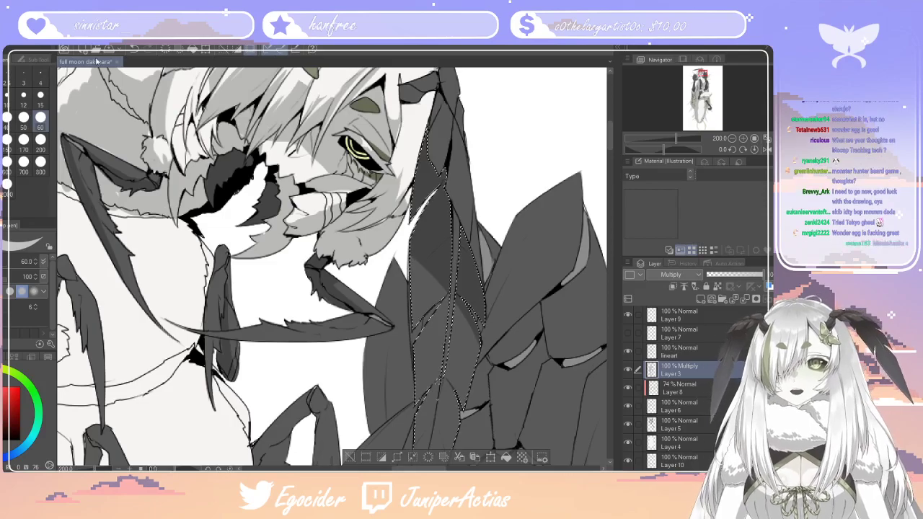
key(ctrl+d)
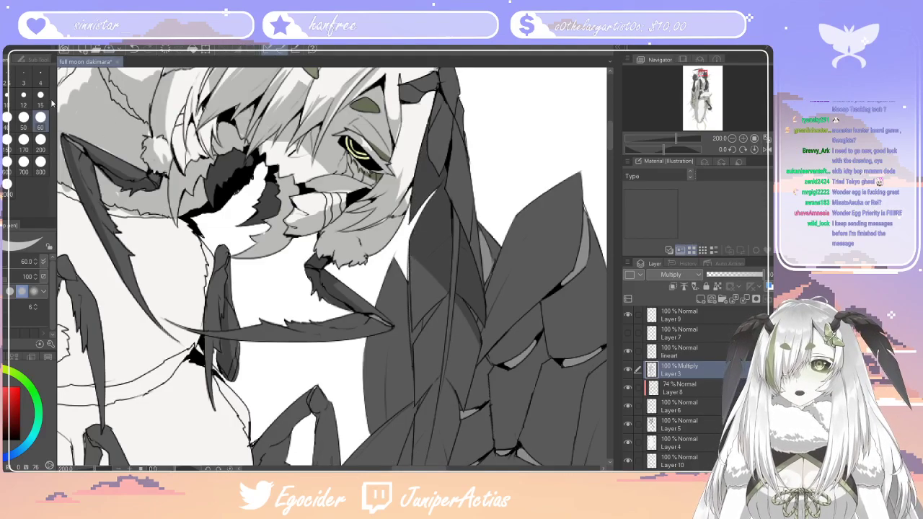
click(2, 121)
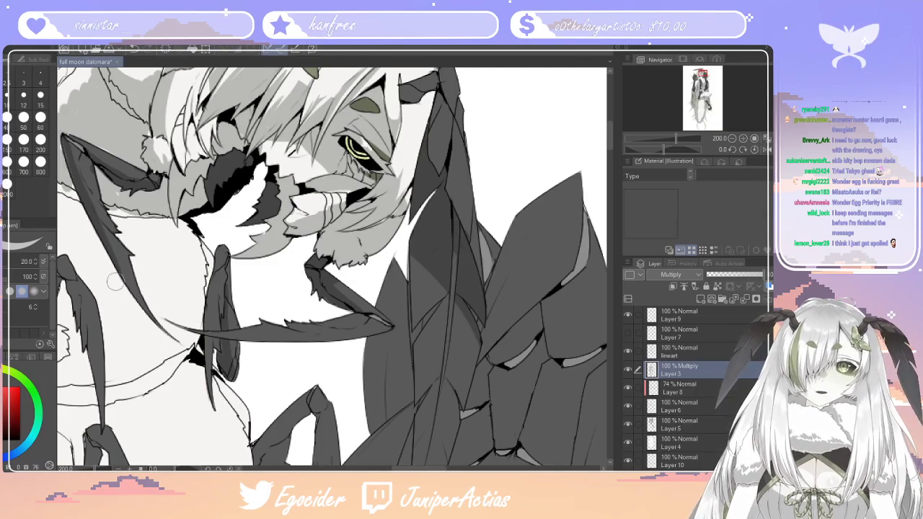
key(e)
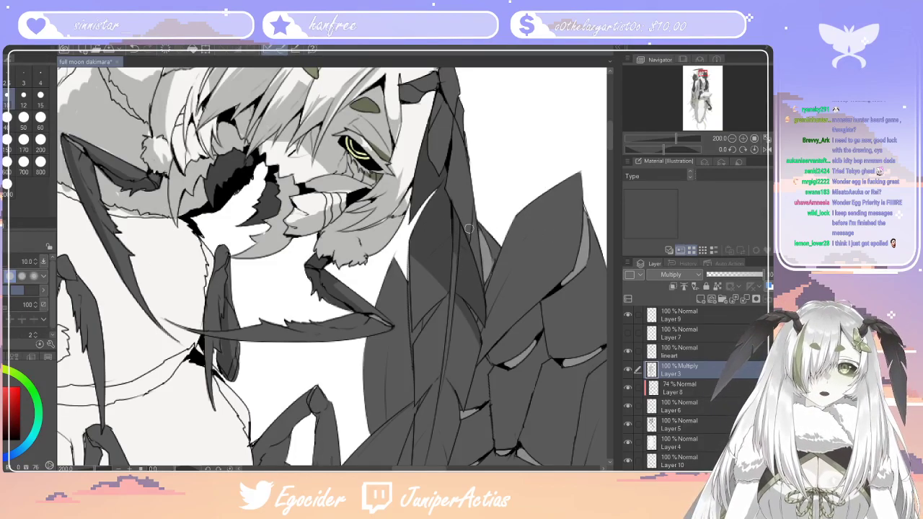
scroll(474, 240, down, 5)
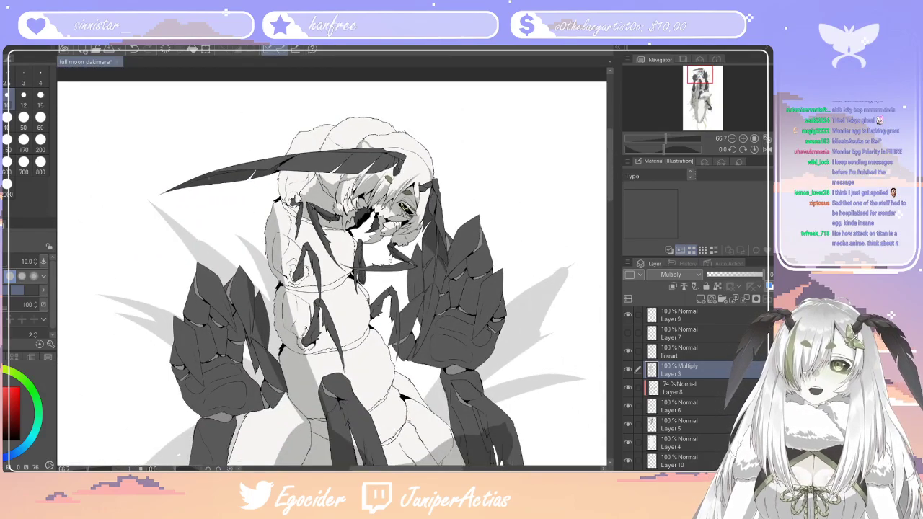
scroll(433, 313, up, 5)
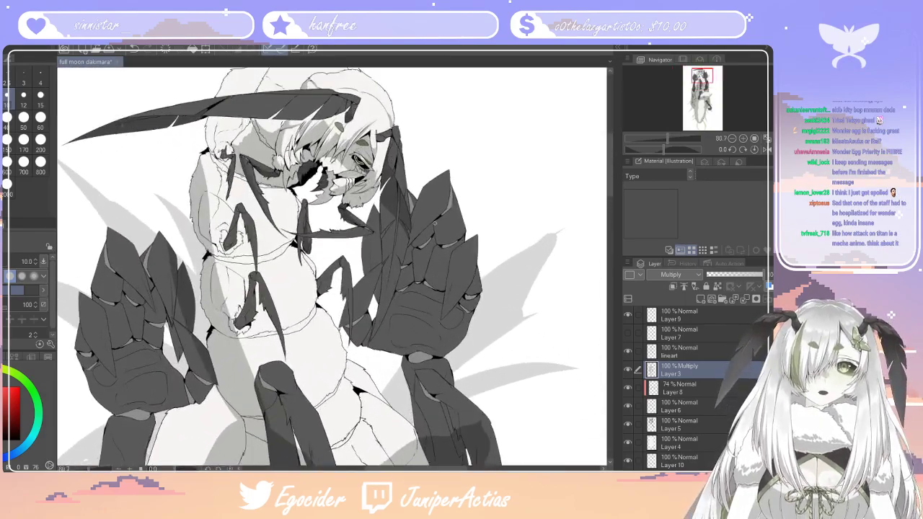
scroll(380, 362, up, 3)
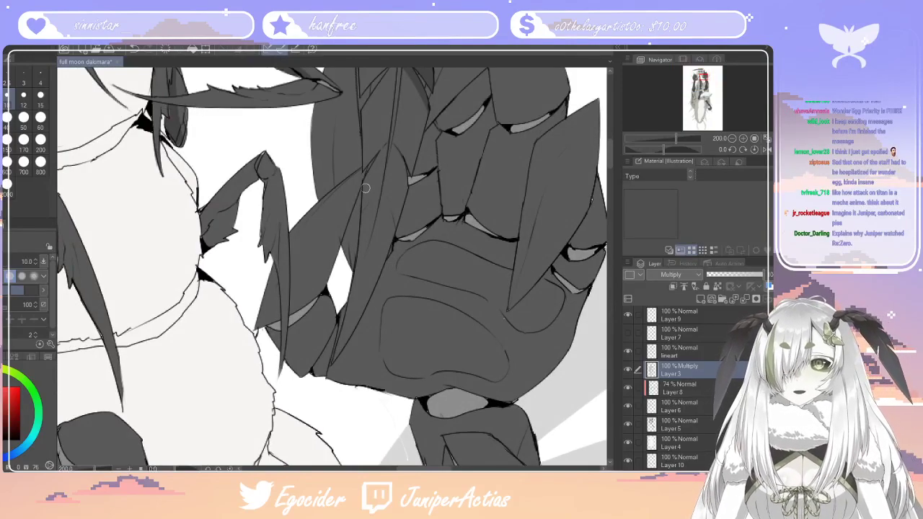
Paint shadows on the rounded upper joint of the dark arm in front of the body with the pen at size 12
click(2, 297)
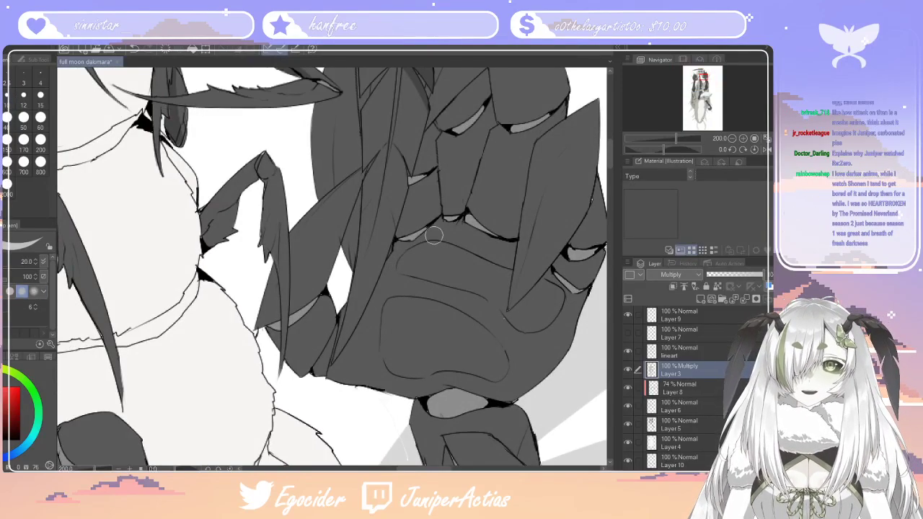
click(23, 94)
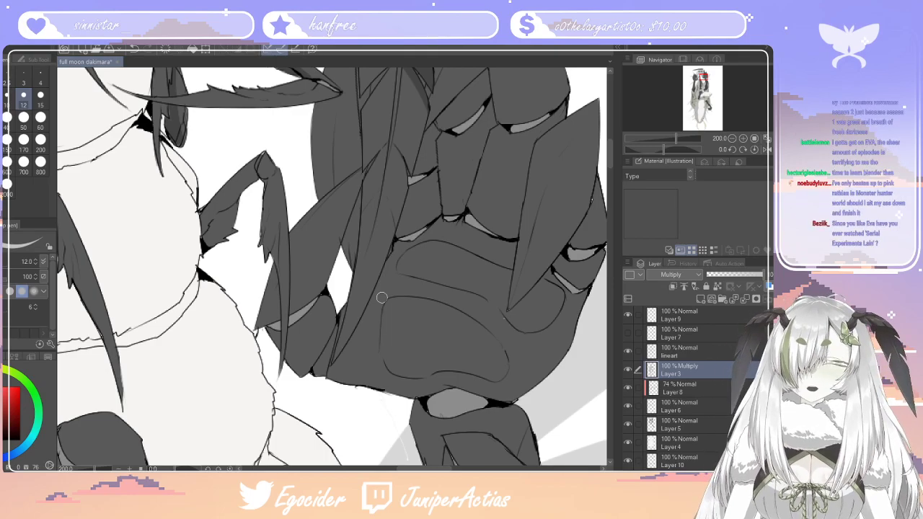
scroll(381, 297, down, 3)
scroll(349, 289, down, 2)
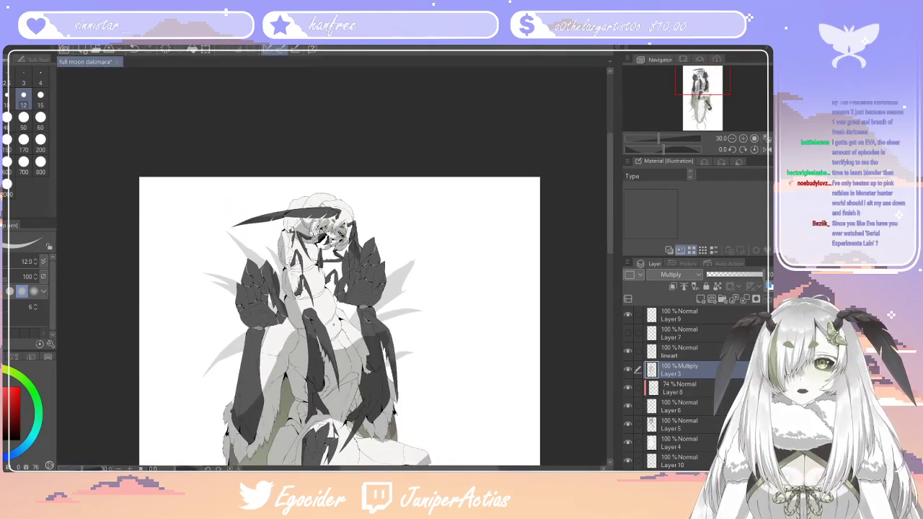
scroll(353, 402, up, 1)
scroll(375, 296, up, 3)
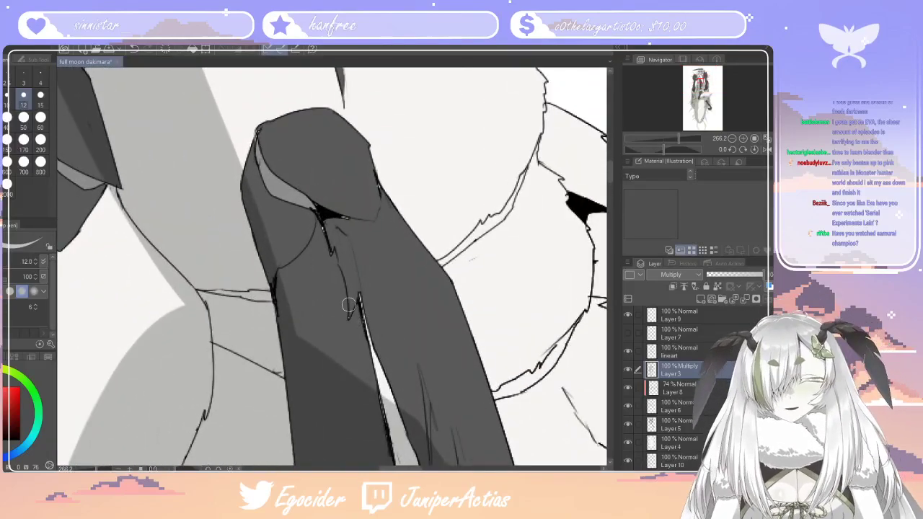
drag(308, 242, 292, 331)
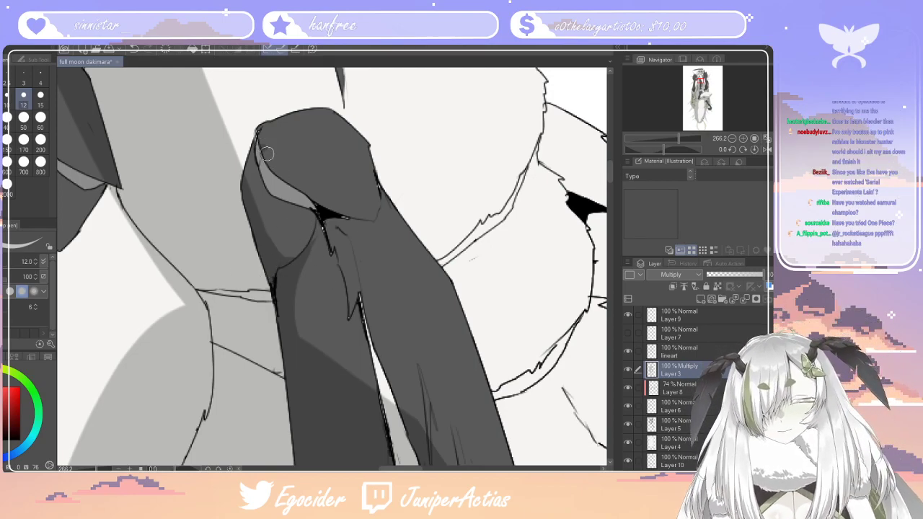
drag(263, 148, 352, 214)
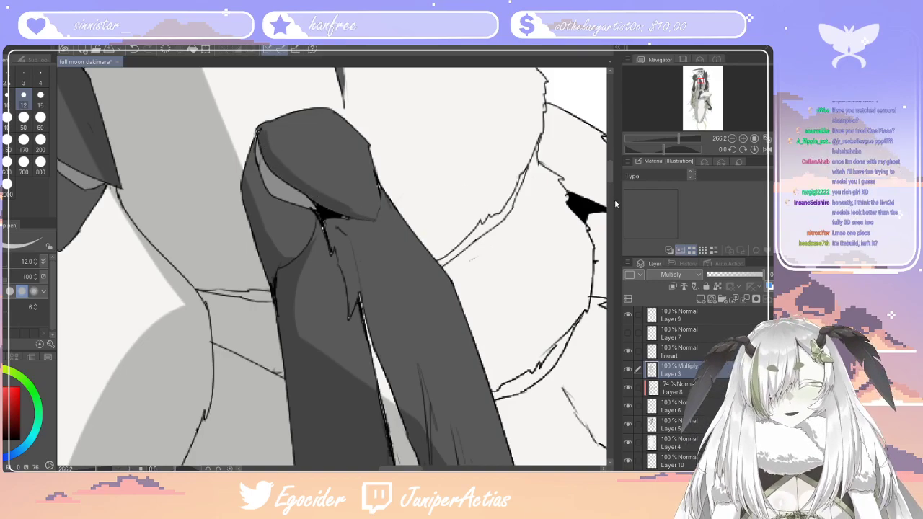
Paint a shadow from the joint down along the jagged, furry strands of the same dark arm with the size 12 pen
scroll(610, 176, down, 3)
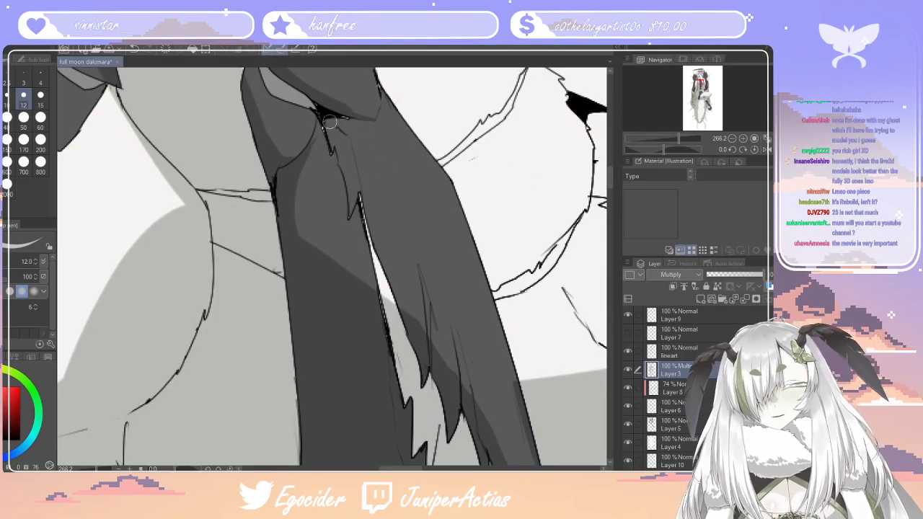
drag(330, 116, 349, 215)
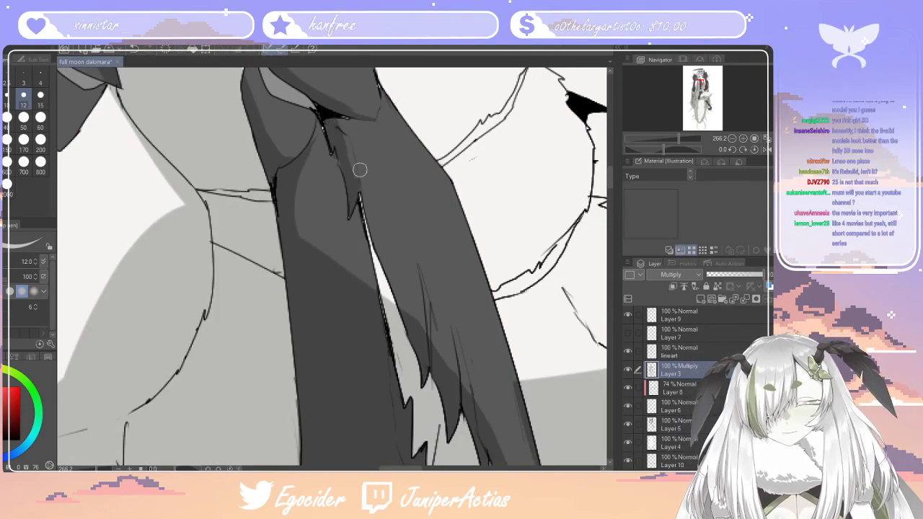
mouse_move(356, 173)
mouse_down()
mouse_move(398, 242)
mouse_move(418, 309)
mouse_move(409, 317)
mouse_move(343, 115)
mouse_move(344, 146)
mouse_move(344, 111)
mouse_move(478, 426)
mouse_up()
mouse_move(402, 242)
mouse_down()
mouse_move(444, 351)
mouse_move(357, 149)
mouse_move(431, 294)
mouse_up()
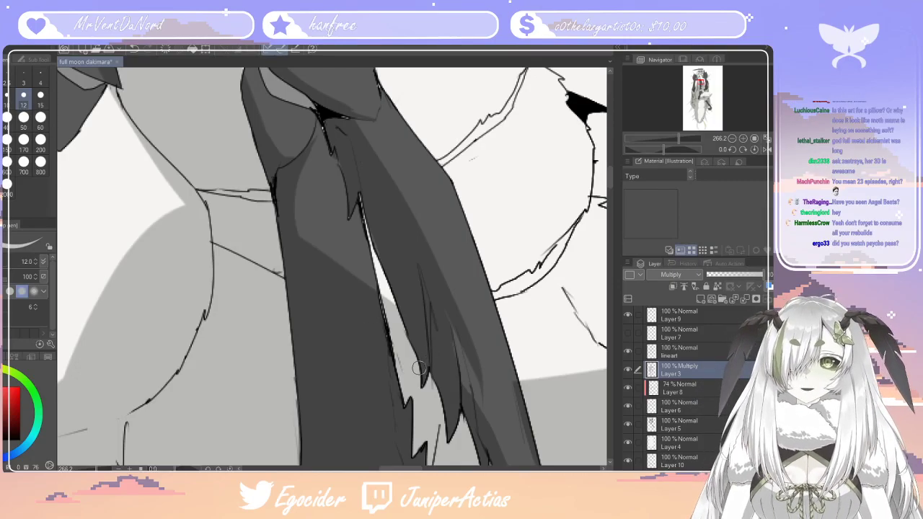
Smooth the lower edge of the shadow along the tapering outer strand of the dark arm, using the size 10 eraser
scroll(418, 367, down, 10)
scroll(361, 216, up, 10)
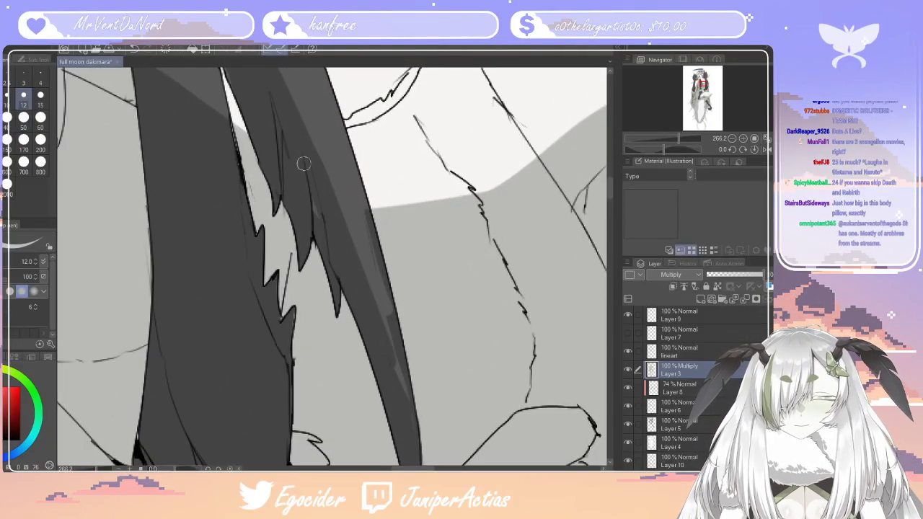
key(e)
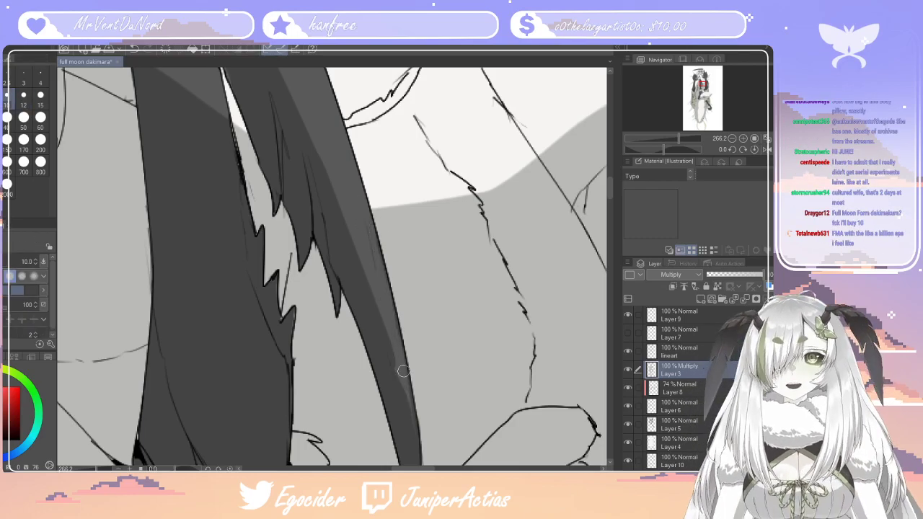
Erase the existing shadow from the upper outer strand of the dark arm below the other raised hand, using eraser size 20
scroll(403, 370, down, 10)
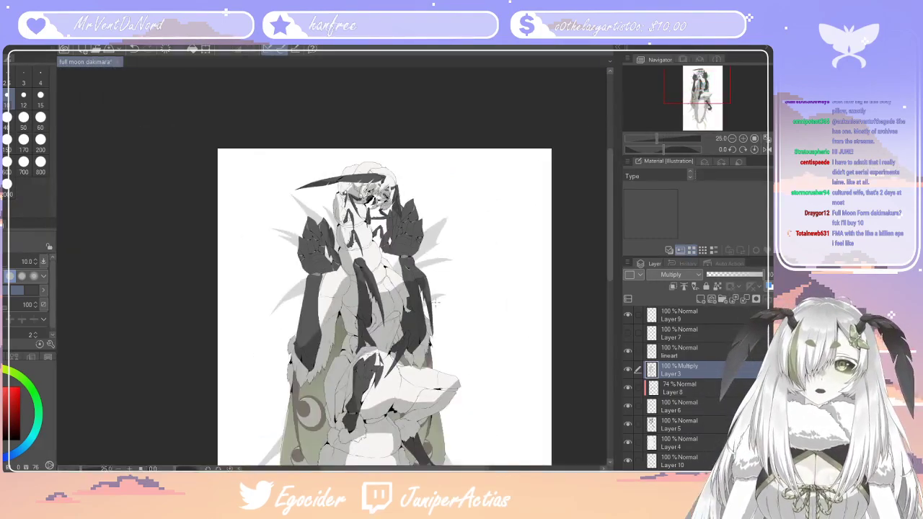
scroll(436, 302, up, 8)
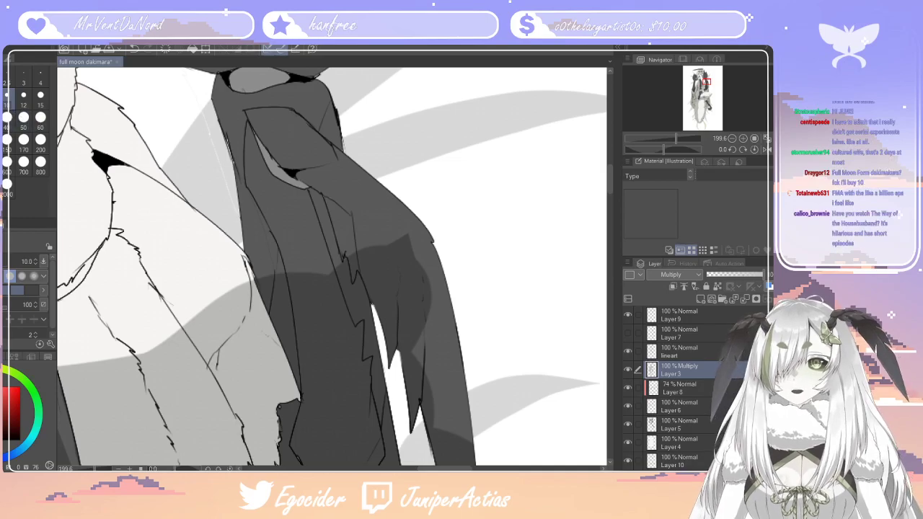
click(3, 121)
mouse_move(421, 261)
mouse_down()
mouse_move(397, 216)
mouse_move(424, 344)
mouse_up()
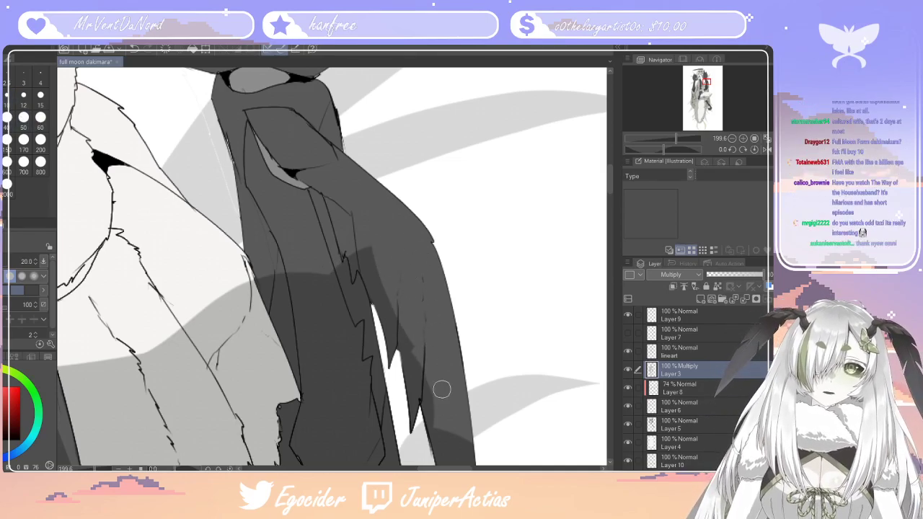
Paint a new shadow along the inner side of the outer arm strand, up toward the joint, with the pen at size 15
key(p)
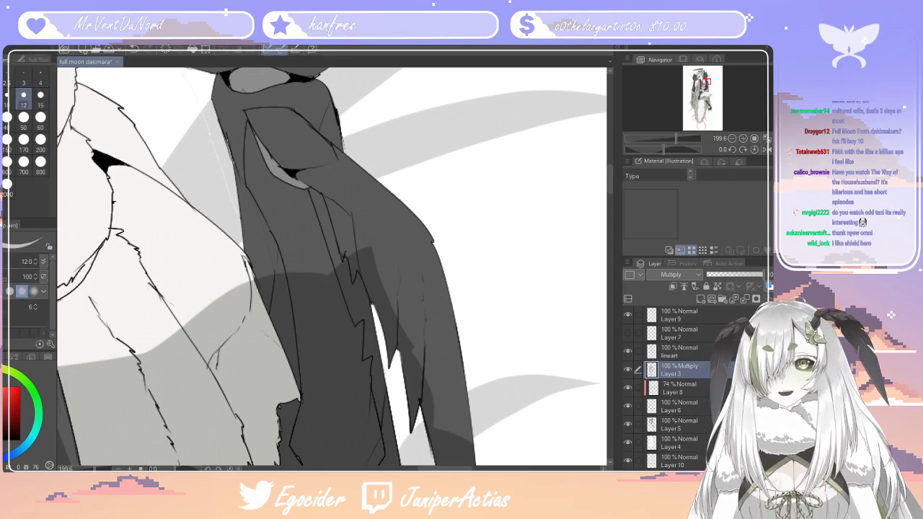
click(3, 121)
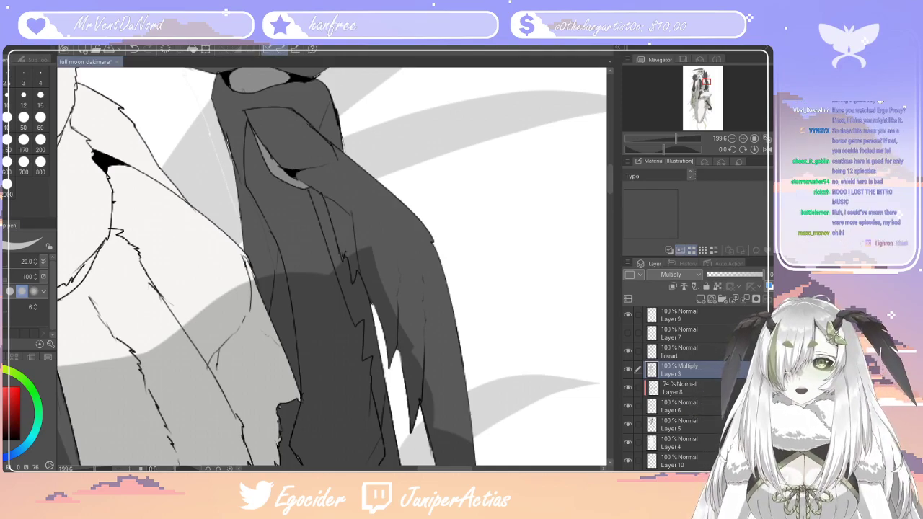
click(40, 95)
mouse_move(458, 433)
mouse_down()
mouse_move(423, 328)
mouse_move(451, 433)
mouse_move(428, 358)
mouse_up()
mouse_move(457, 440)
mouse_down()
mouse_move(396, 281)
mouse_move(428, 362)
mouse_move(387, 289)
mouse_up()
mouse_move(345, 246)
mouse_down()
mouse_move(333, 203)
mouse_move(386, 258)
mouse_move(342, 206)
mouse_move(404, 296)
mouse_up()
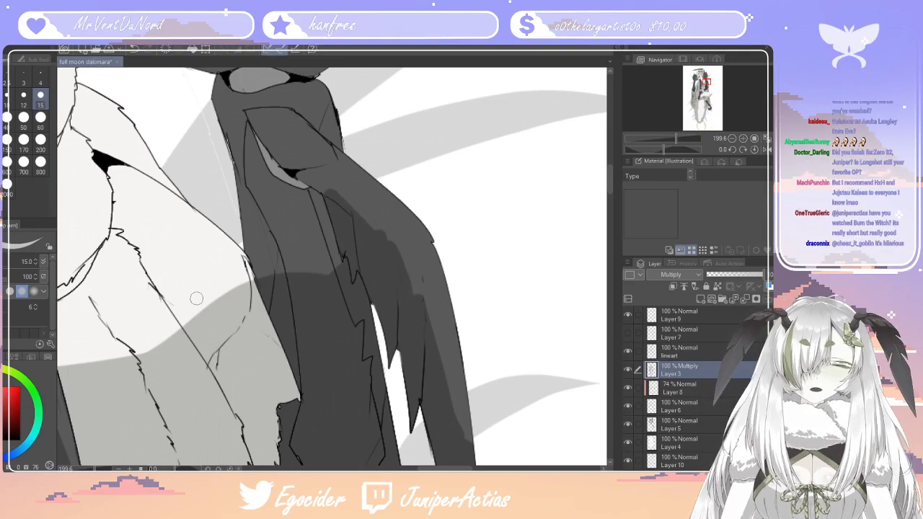
Smooth the edge of the new shadow along the outer arm strand with the size 20 eraser
key(e)
drag(385, 237, 402, 248)
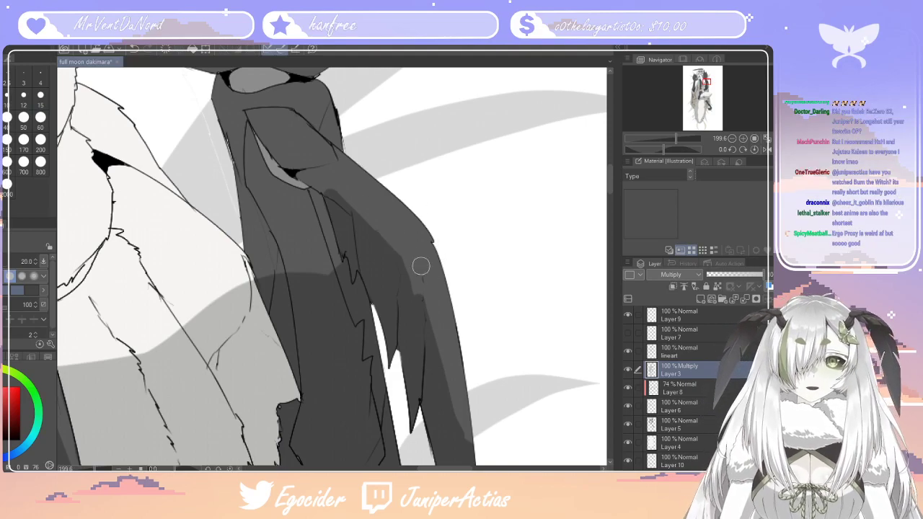
drag(431, 310, 460, 401)
drag(437, 353, 449, 396)
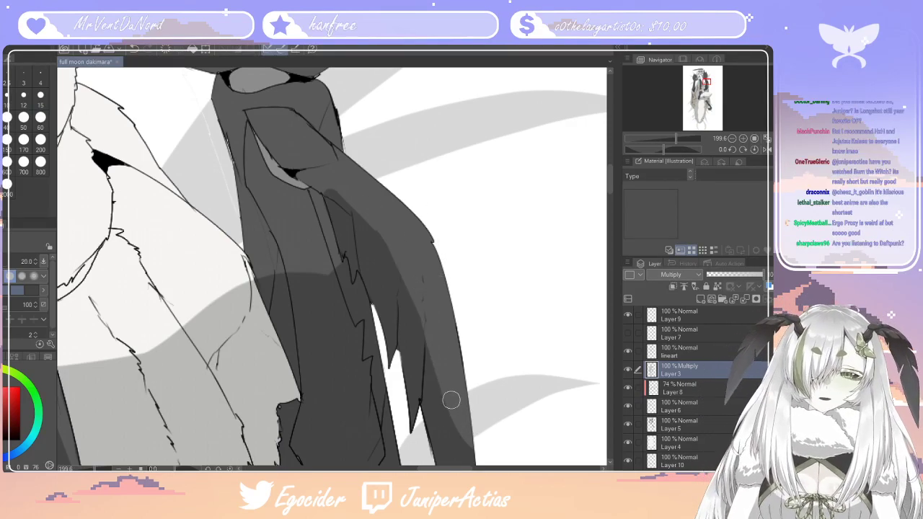
Paint a shadow around the folded upper joint of the arm with the size 15 pen, and activate the eraser
key(p)
mouse_move(333, 192)
mouse_down()
mouse_move(268, 140)
mouse_move(301, 173)
mouse_move(281, 167)
mouse_move(289, 190)
mouse_move(310, 163)
mouse_move(259, 156)
mouse_move(299, 166)
mouse_move(279, 150)
mouse_up()
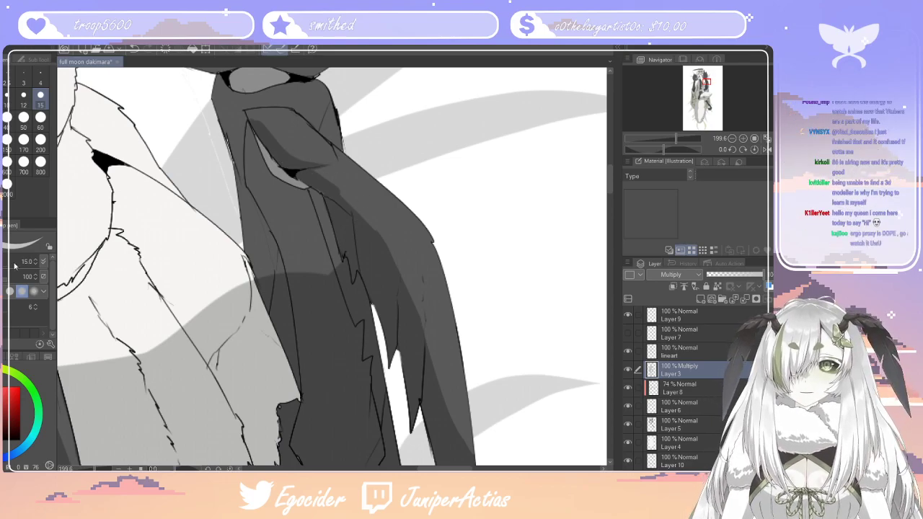
key(e)
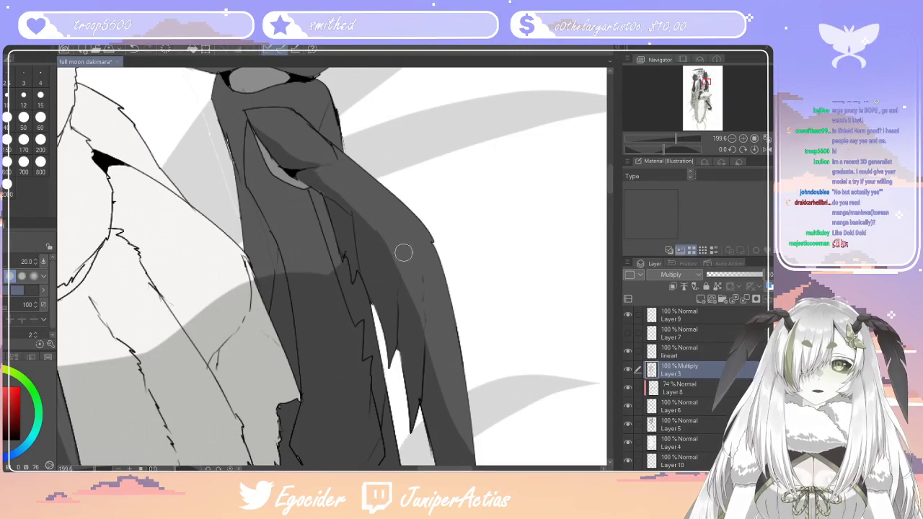
Smooth the shadow edge along the upper outer arm strand with the size 20 eraser
drag(339, 173, 421, 272)
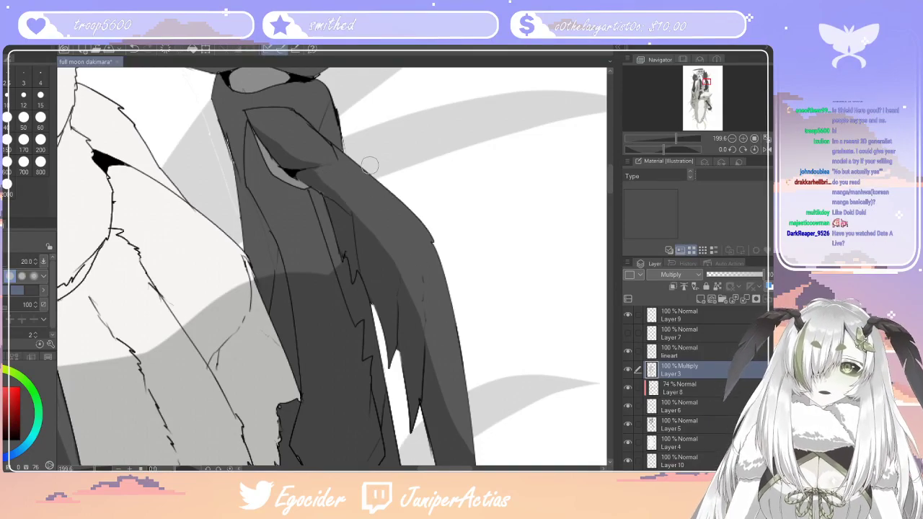
scroll(369, 165, down, 7)
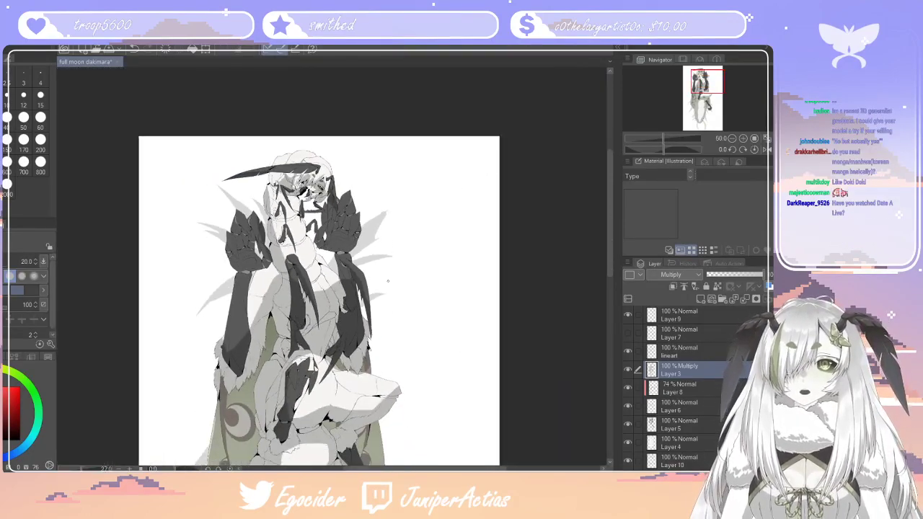
scroll(372, 274, up, 9)
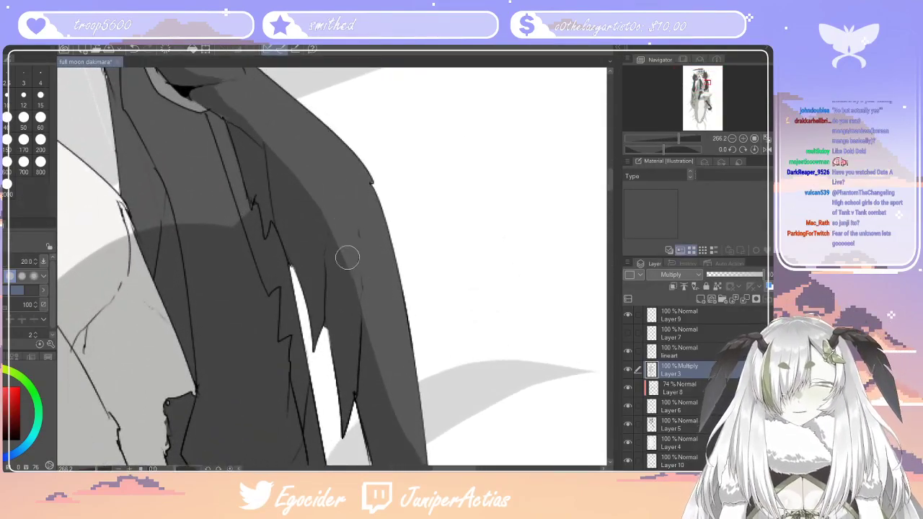
drag(345, 237, 354, 337)
key(ctrl+z)
drag(342, 215, 350, 421)
key(ctrl+z)
Erase pointed light streaks into the shadow above the feathered tips of the outer arm strand with the size 20 eraser
drag(349, 235, 348, 386)
drag(310, 165, 319, 305)
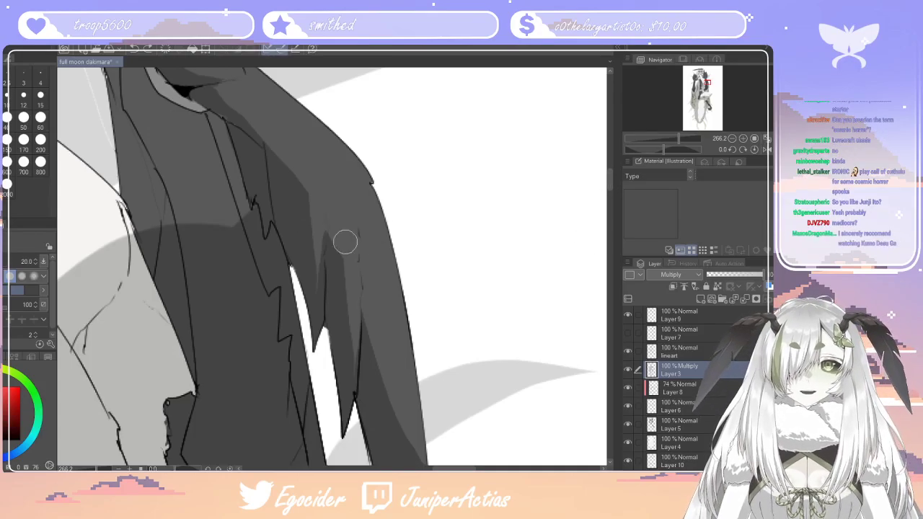
scroll(426, 281, up, 5)
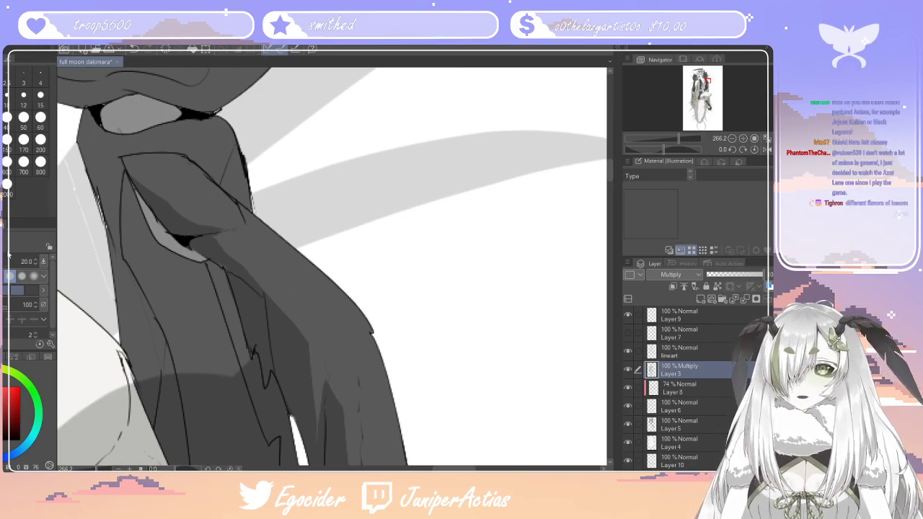
Extend the dark shadow upward along the inner forearm beside the outer strand with the pen at size 15
key(p)
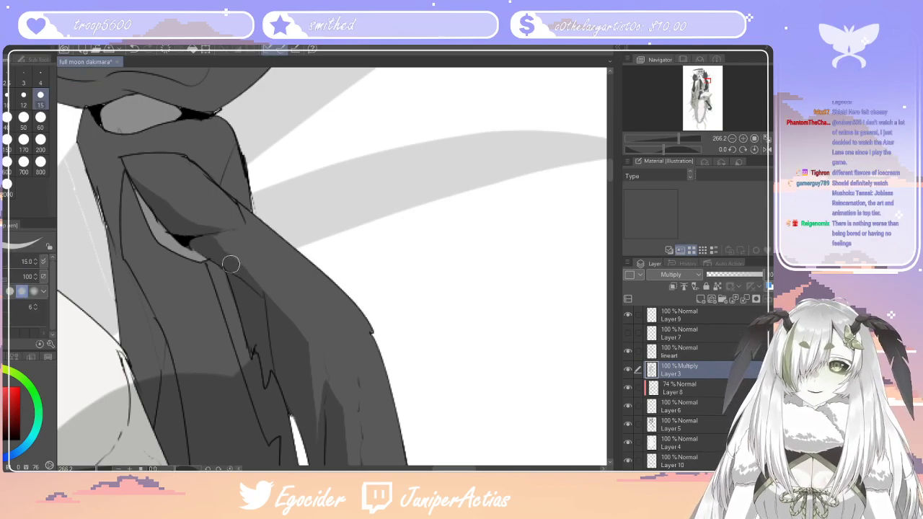
scroll(369, 284, down, 10)
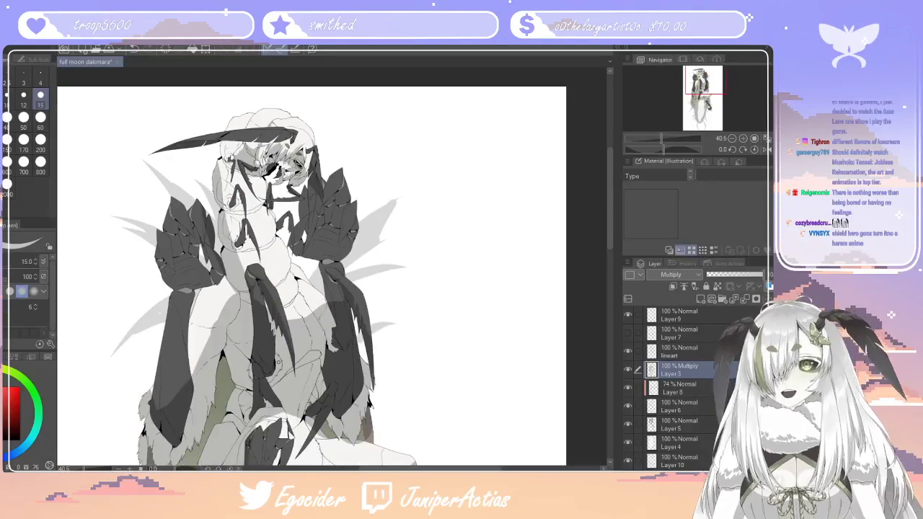
scroll(425, 267, up, 5)
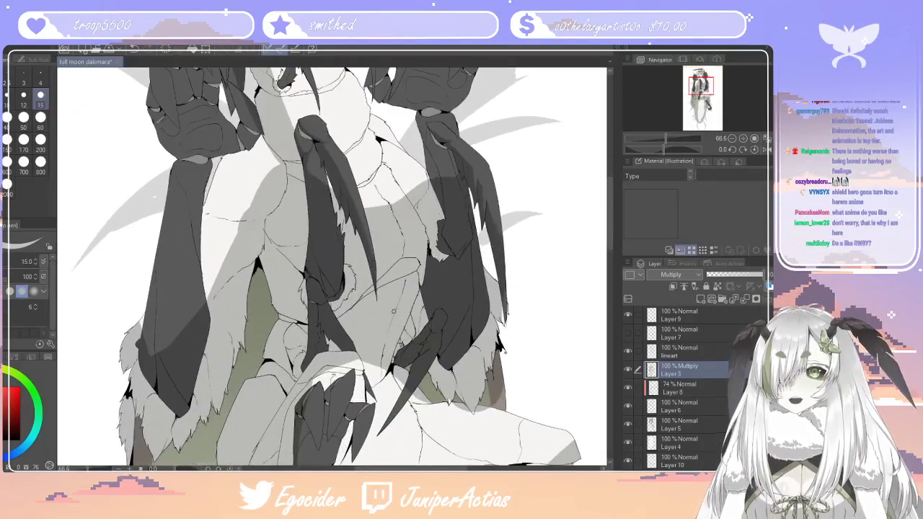
scroll(424, 267, up, 2)
scroll(412, 246, down, 3)
scroll(432, 216, up, 2)
scroll(464, 112, up, 2)
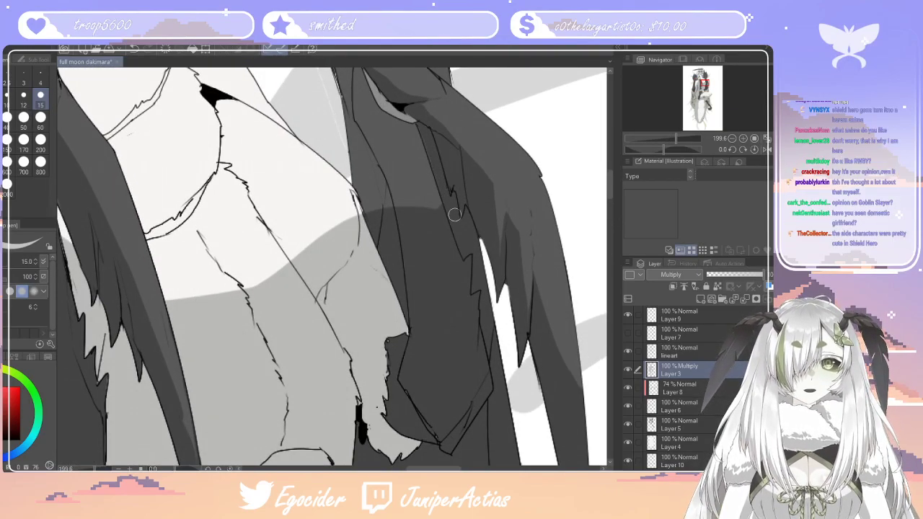
mouse_move(440, 214)
mouse_down()
mouse_move(380, 153)
mouse_move(358, 113)
mouse_up()
mouse_move(383, 167)
mouse_down()
mouse_move(405, 201)
mouse_move(414, 185)
mouse_up()
mouse_move(360, 107)
mouse_down()
mouse_move(356, 85)
mouse_move(358, 99)
mouse_up()
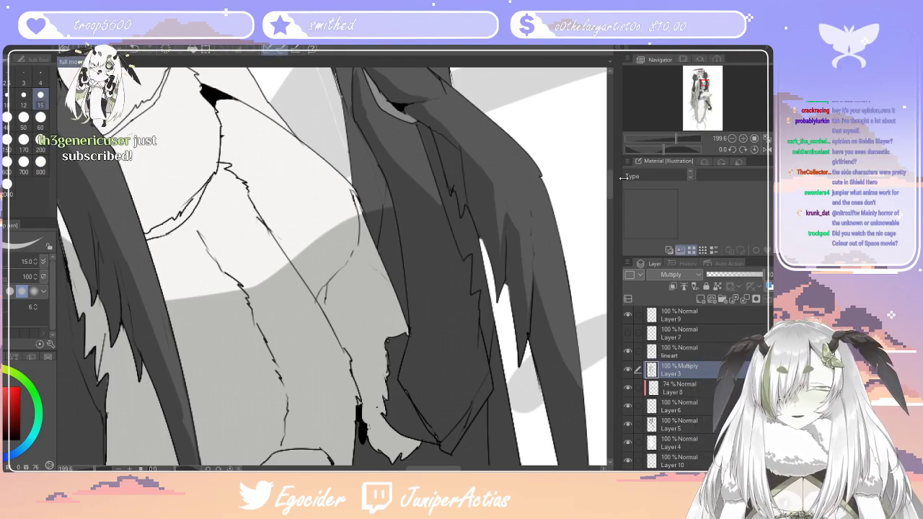
Fill the inner forearm's shadow up to the gap beneath the folded joint with the size 15 pen, and activate the eraser
drag(609, 193, 607, 175)
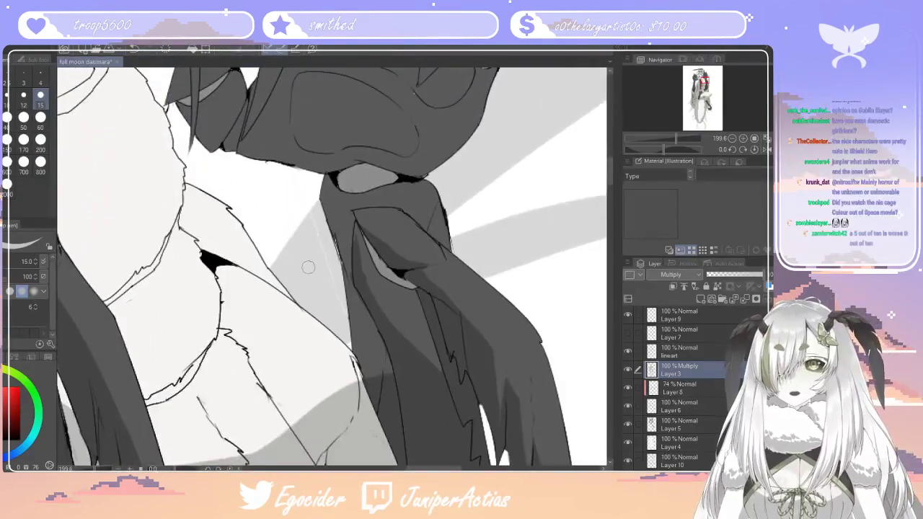
drag(356, 270, 428, 363)
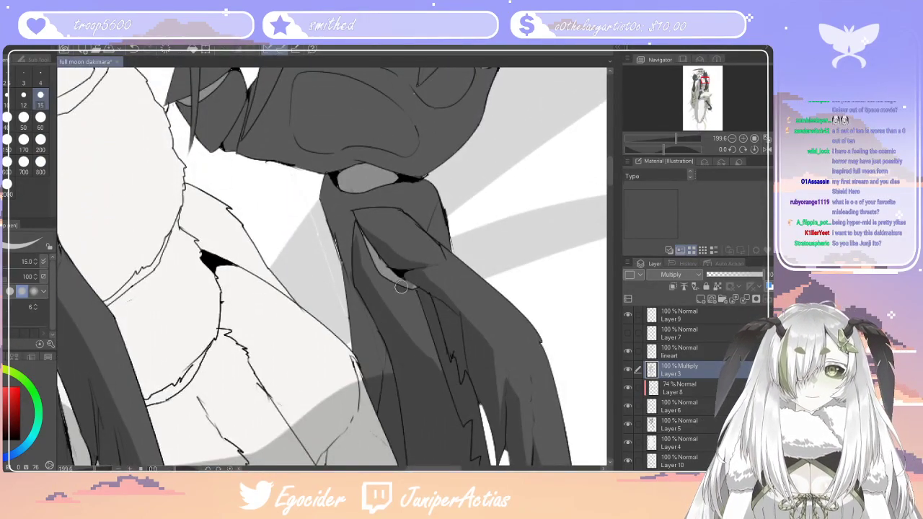
drag(402, 287, 427, 368)
drag(418, 297, 432, 355)
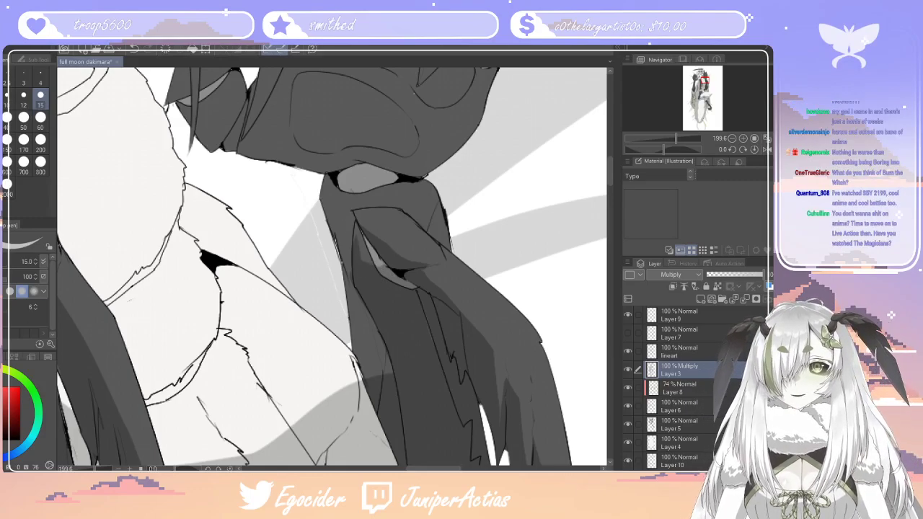
key(e)
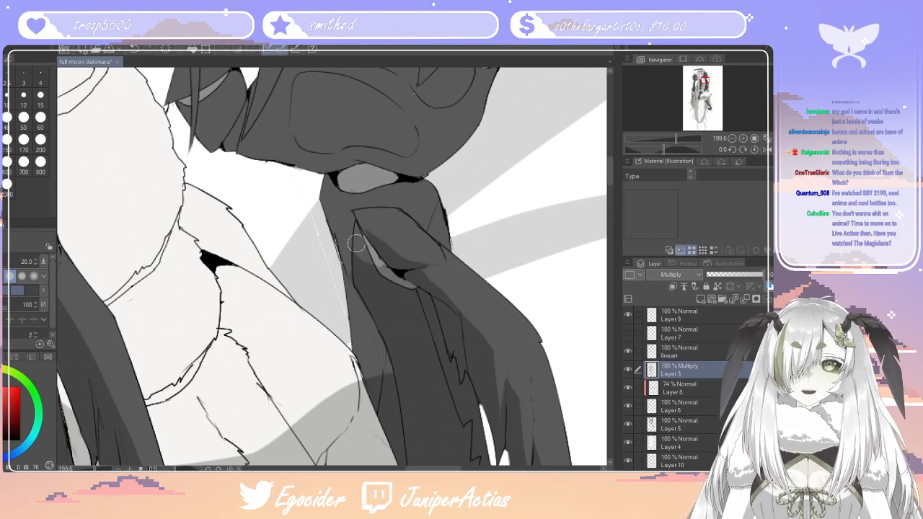
Paint shadows over the lower and middle finger segments of the raised hand beside the curved background spikes, using the size 15 pen
scroll(367, 259, down, 2)
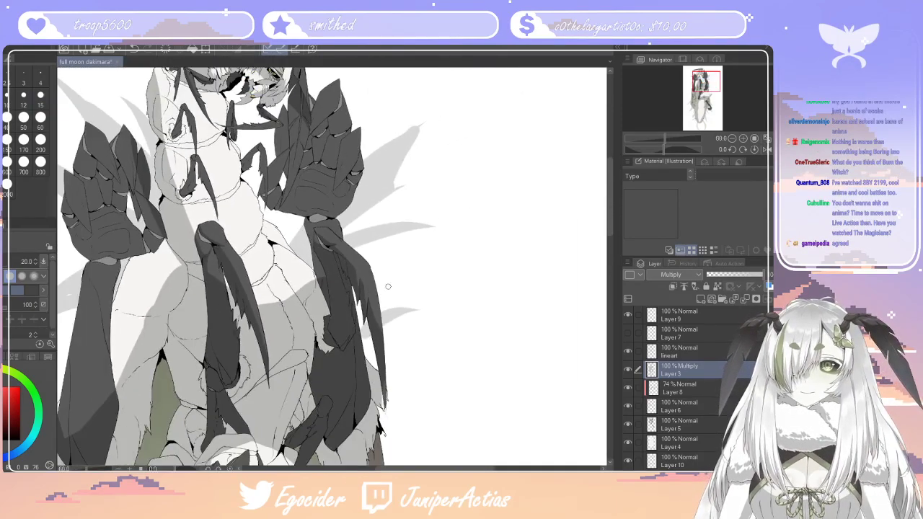
scroll(388, 287, down, 4)
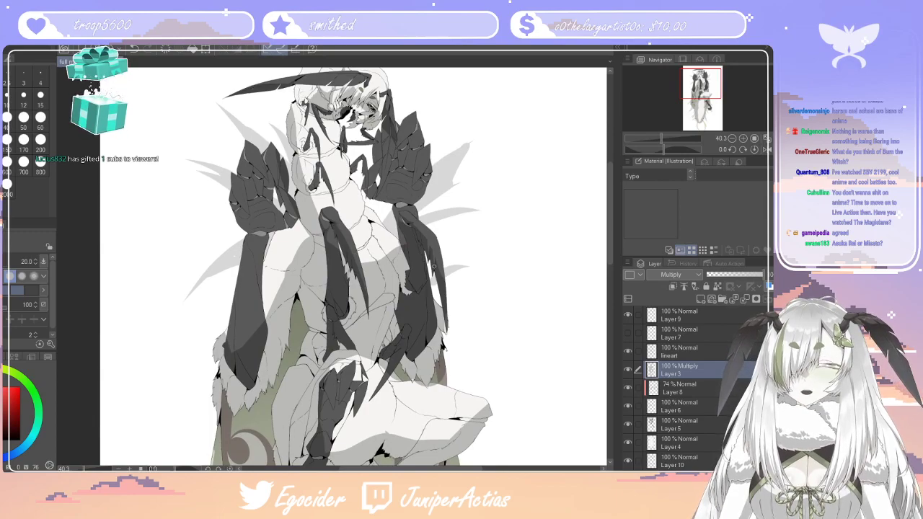
scroll(426, 293, down, 3)
scroll(384, 195, up, 7)
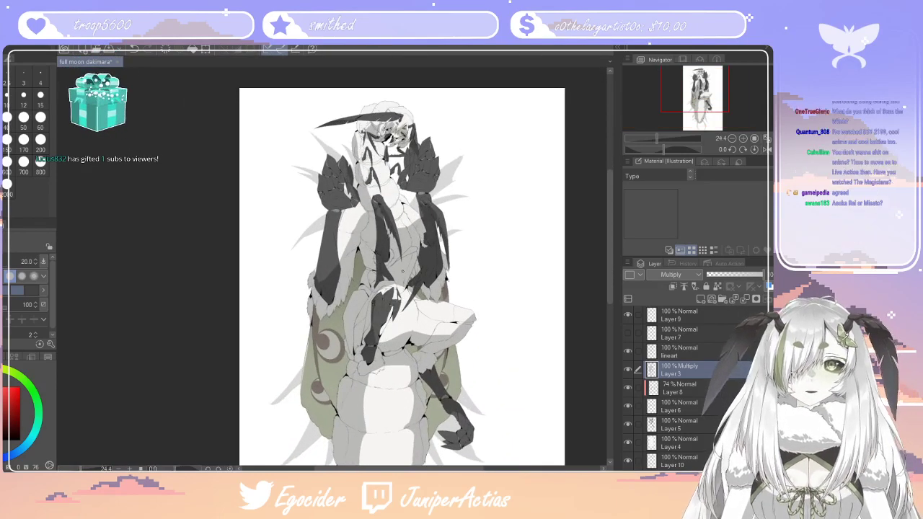
scroll(384, 195, down, 3)
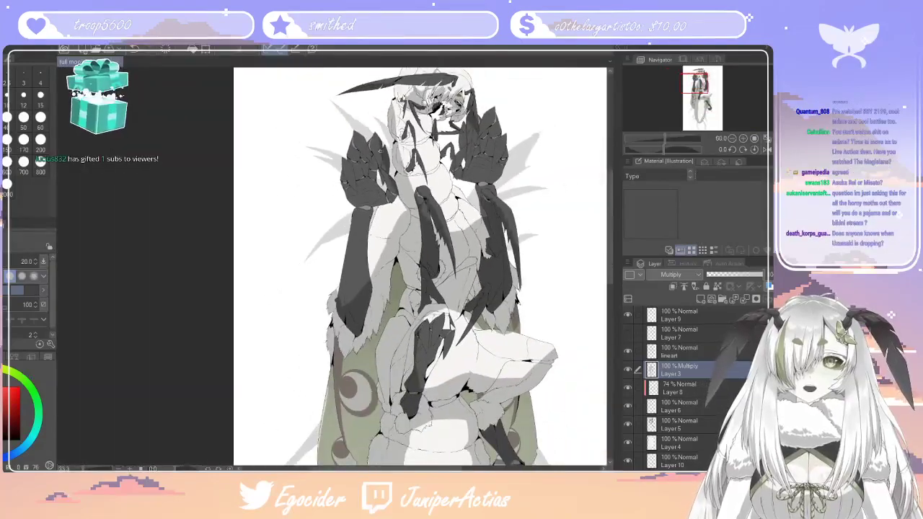
scroll(310, 162, up, 5)
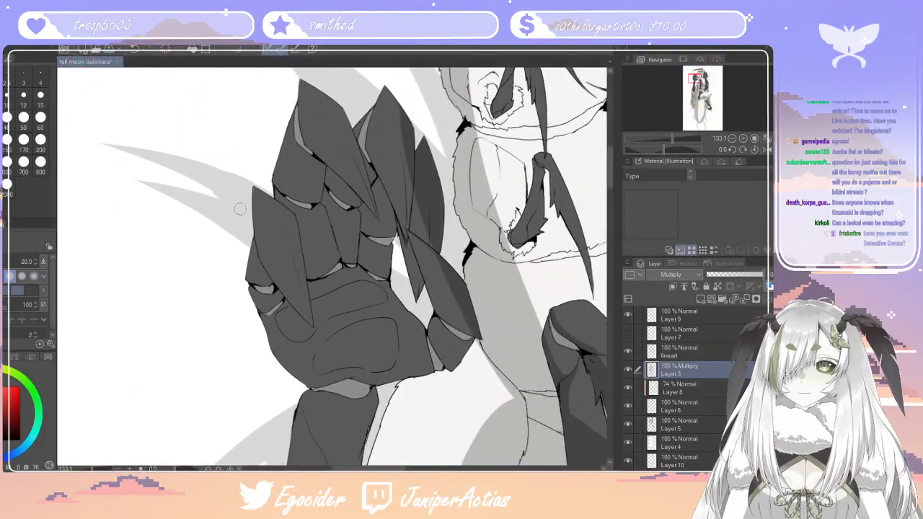
key(p)
drag(309, 158, 300, 206)
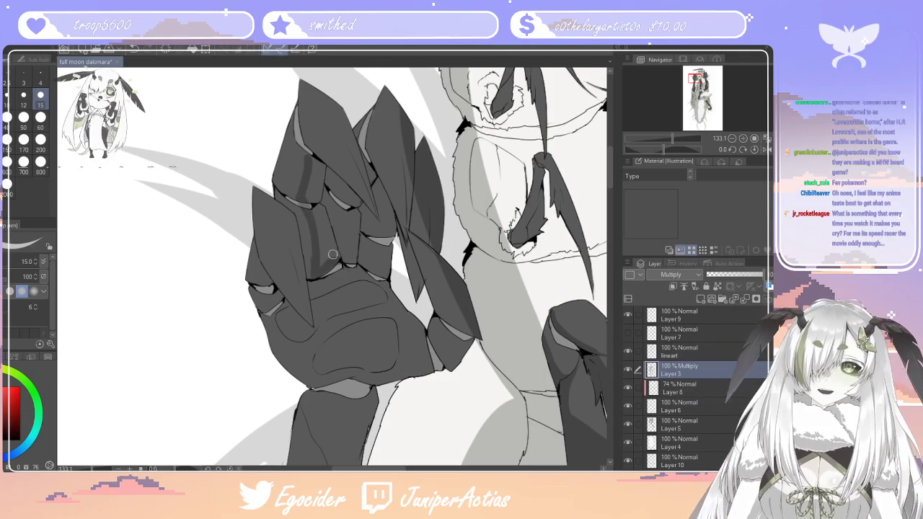
mouse_move(321, 206)
mouse_down()
mouse_move(317, 184)
mouse_move(327, 172)
mouse_move(319, 256)
mouse_up()
drag(307, 217, 311, 261)
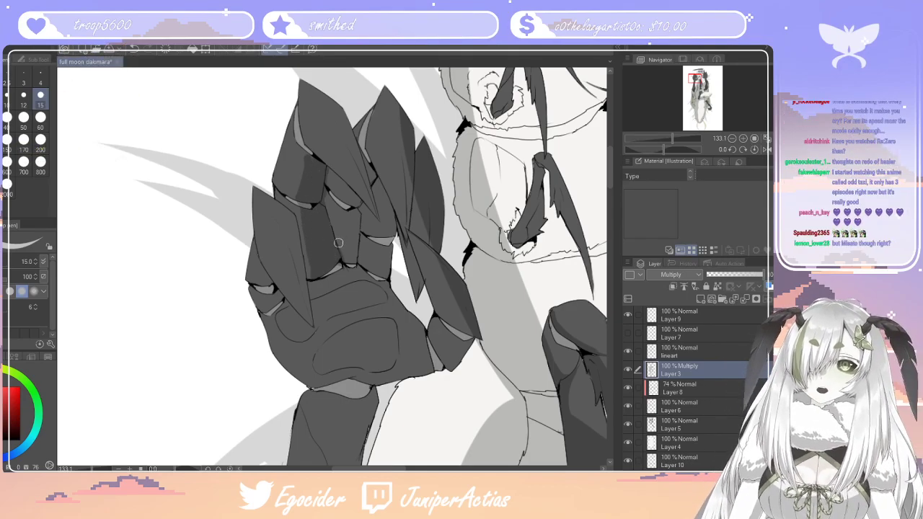
mouse_move(350, 252)
mouse_down()
mouse_move(341, 207)
mouse_move(355, 200)
mouse_move(331, 178)
mouse_up()
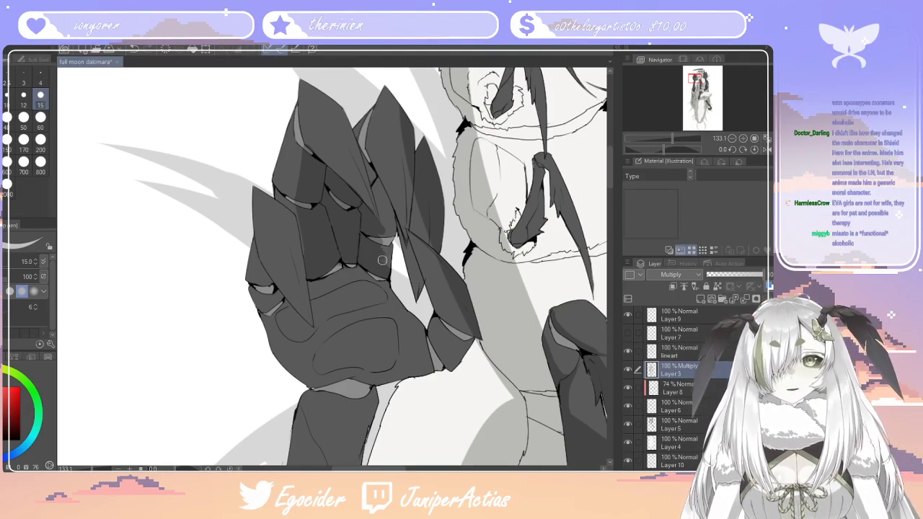
drag(383, 235, 375, 186)
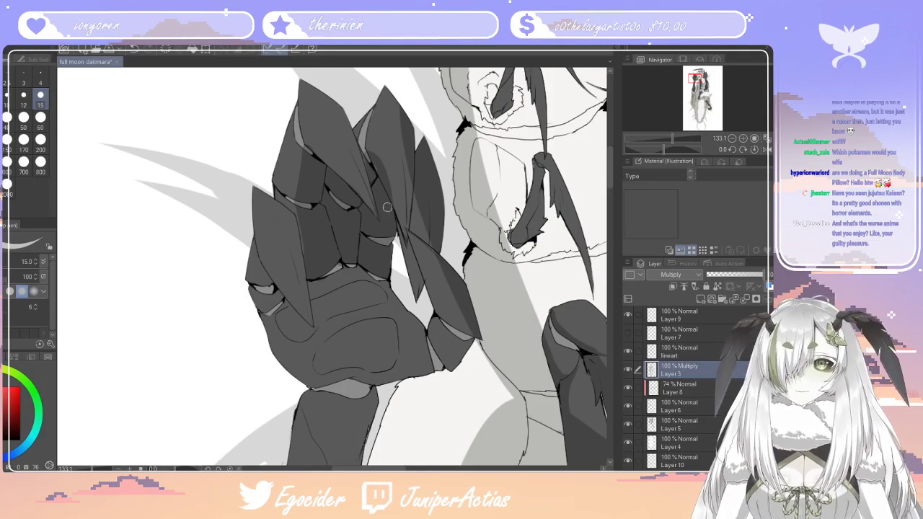
Shade the pointed tip of that hand's middle finger with the size 15 pen, switching to the size 20 eraser to refine it
drag(405, 236, 393, 153)
drag(404, 209, 390, 131)
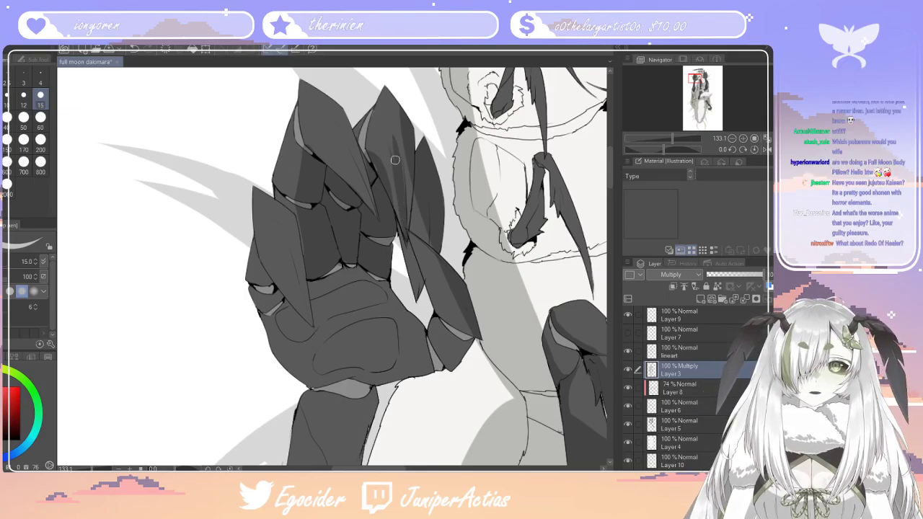
key(e)
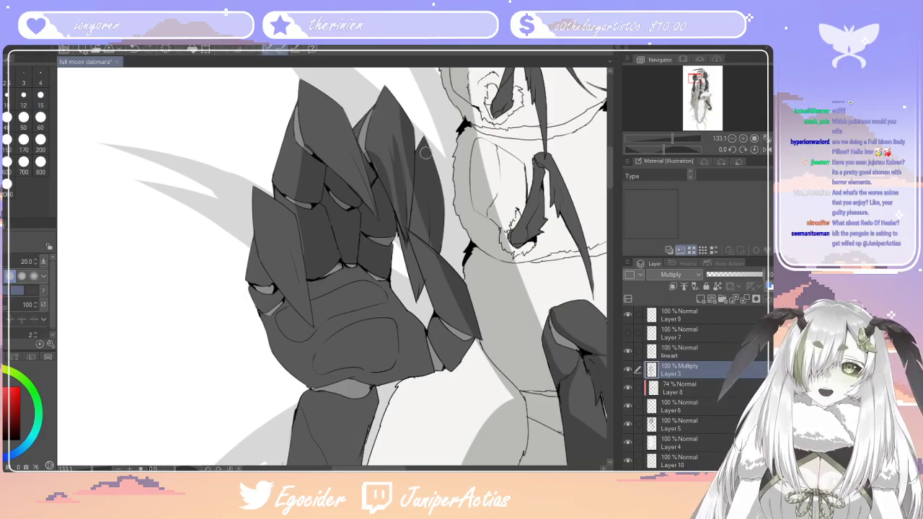
drag(407, 172, 406, 135)
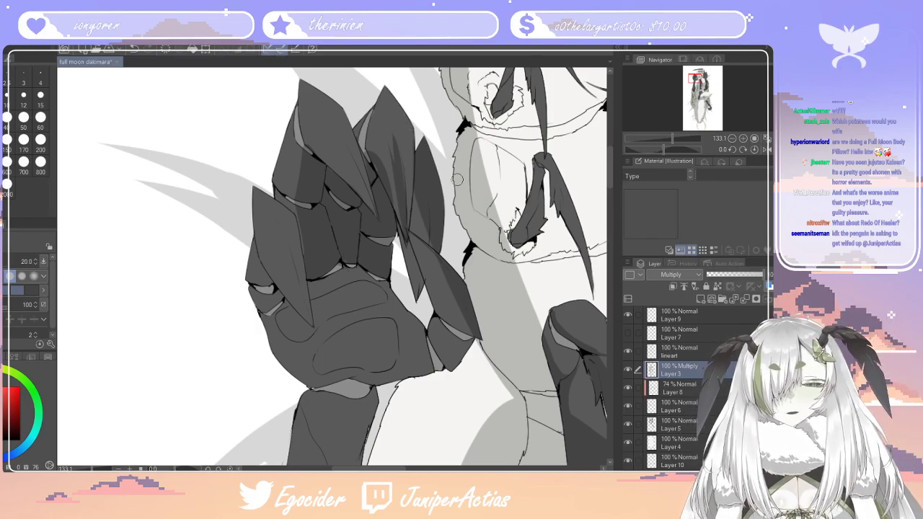
key(p)
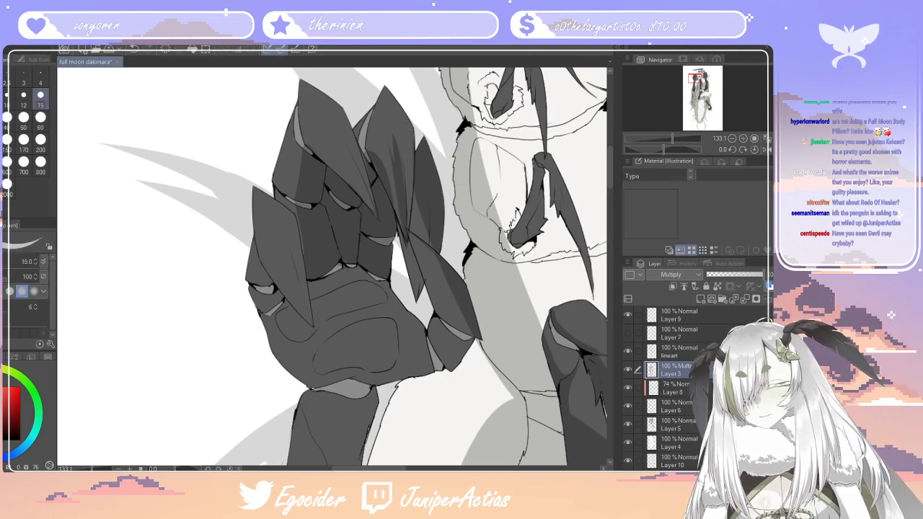
mouse_move(391, 163)
mouse_down()
mouse_move(382, 105)
mouse_move(380, 178)
mouse_up()
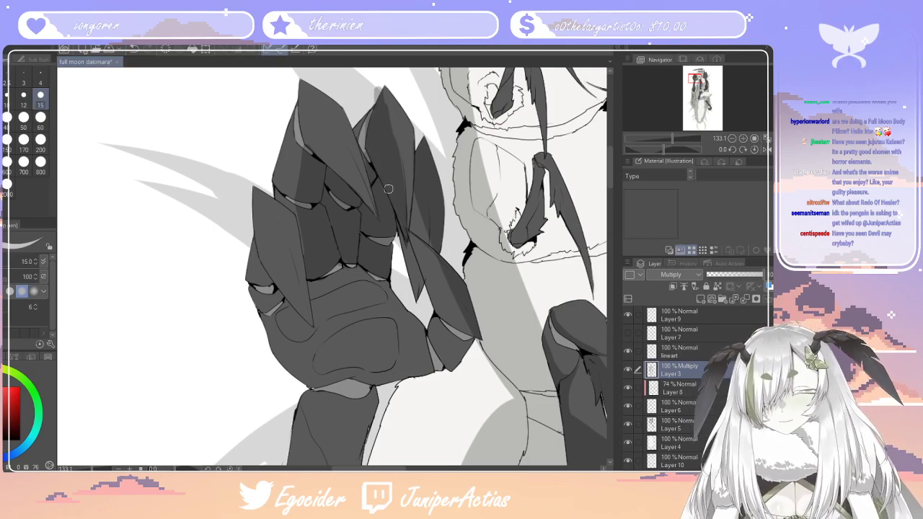
key(e)
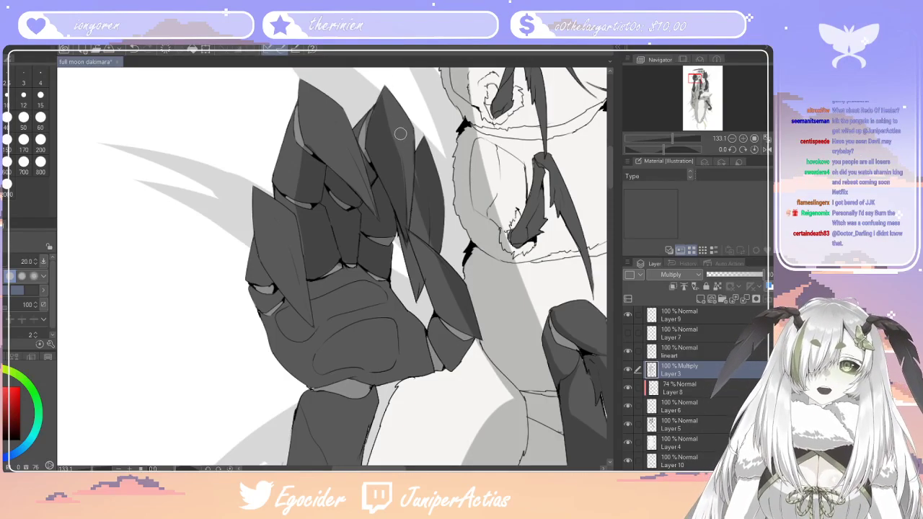
key(p)
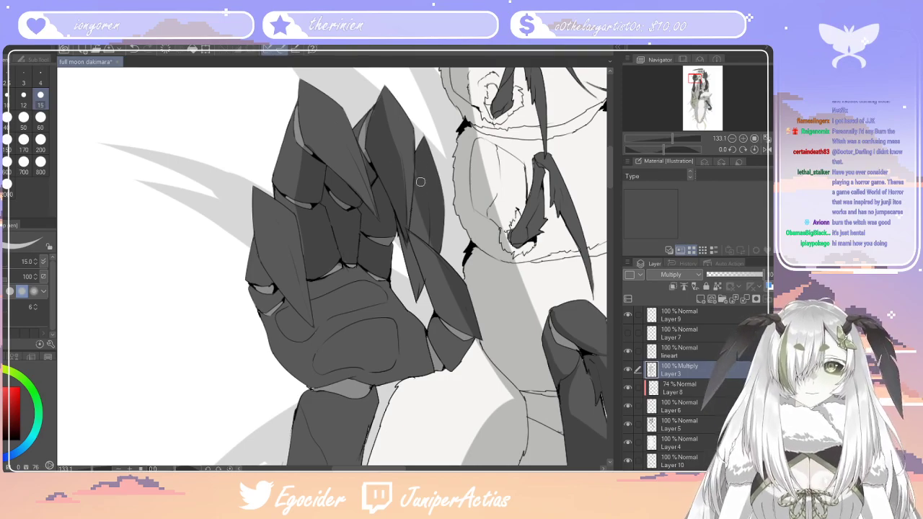
Paint a shadow over the long pointed tip of the adjacent tallest finger with the size 15 pen, leaving a light strip along its outer edge
scroll(407, 183, down, 18)
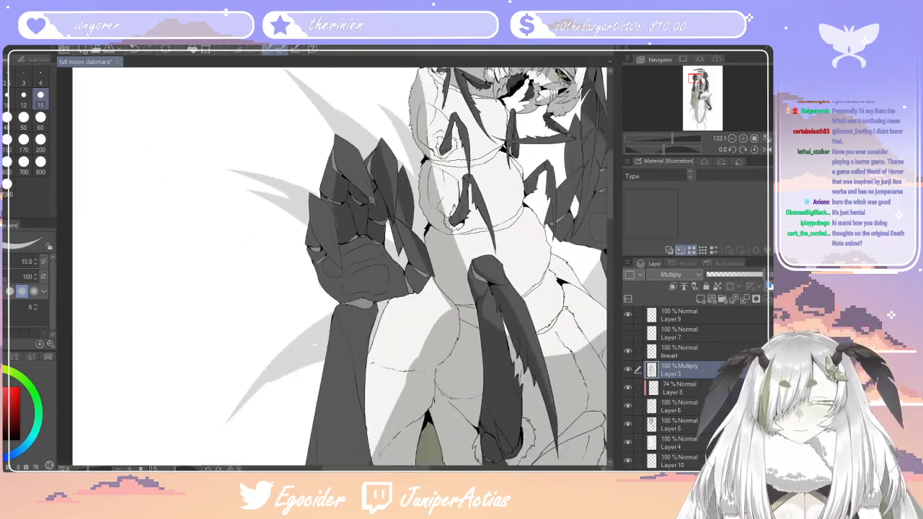
scroll(387, 184, up, 9)
scroll(386, 183, up, 10)
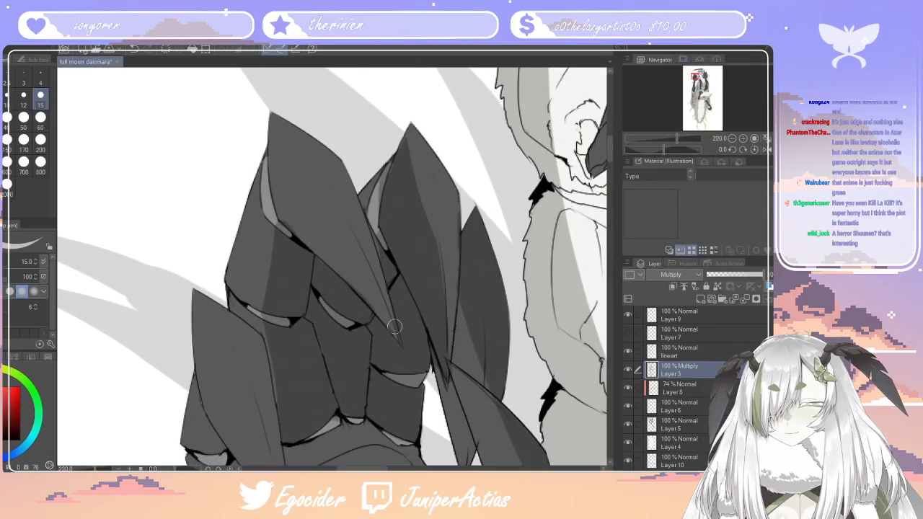
drag(396, 344, 284, 154)
drag(391, 334, 291, 167)
drag(365, 258, 295, 163)
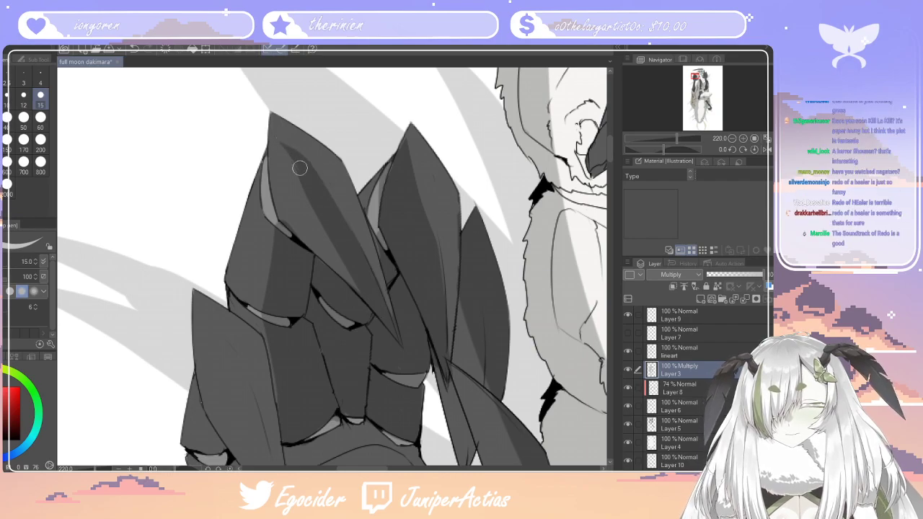
mouse_move(272, 119)
mouse_down()
mouse_move(278, 180)
mouse_move(336, 276)
mouse_move(317, 228)
mouse_up()
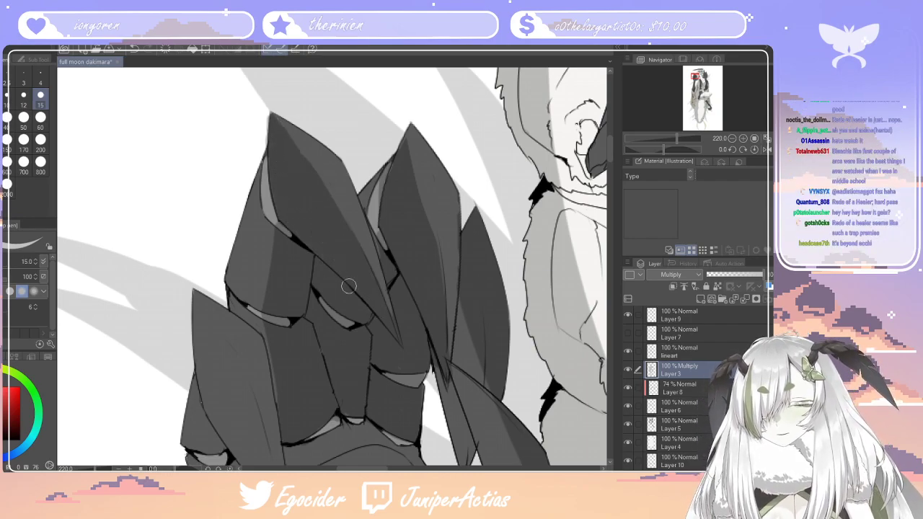
scroll(348, 286, down, 5)
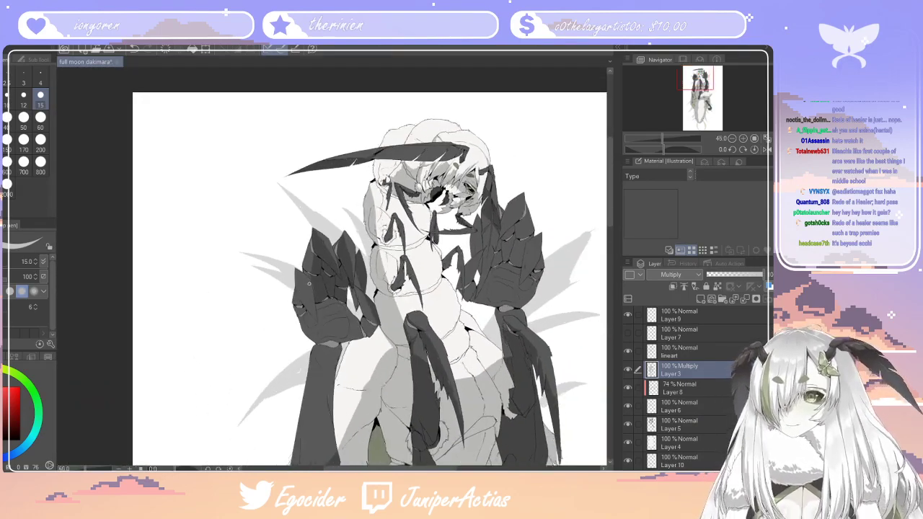
Paint a shadow along the outer side of the raised hand's outermost pointed claw down to its tip with the size 15 pen
scroll(292, 285, up, 2)
scroll(292, 285, up, 5)
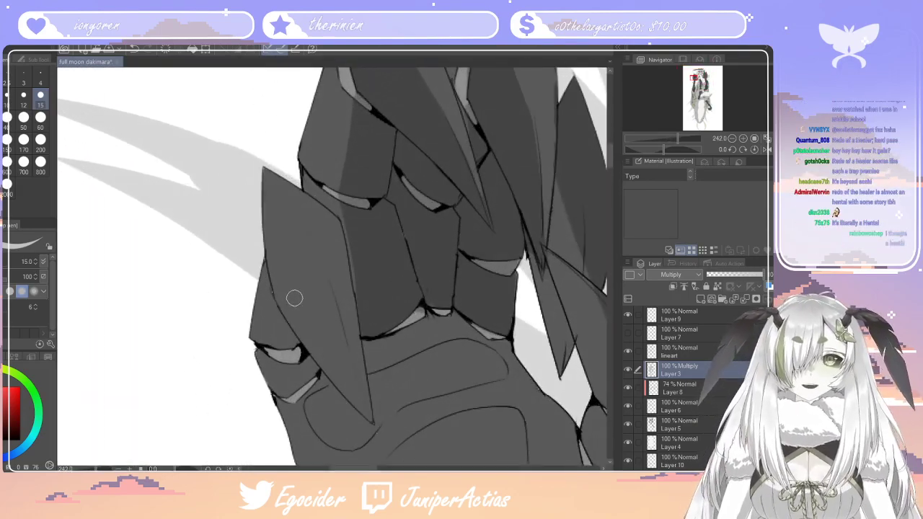
drag(349, 215, 364, 285)
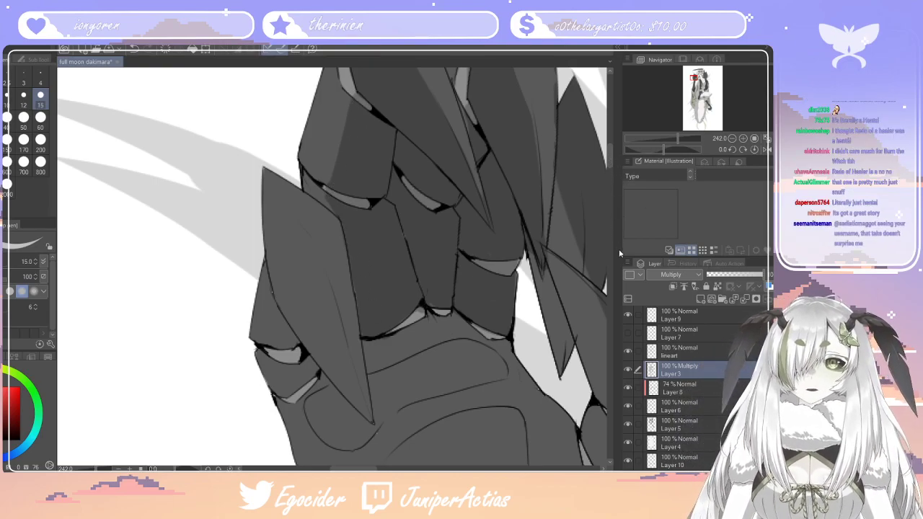
mouse_move(610, 157)
mouse_down()
mouse_move(609, 147)
mouse_move(609, 162)
mouse_up()
drag(269, 124, 365, 319)
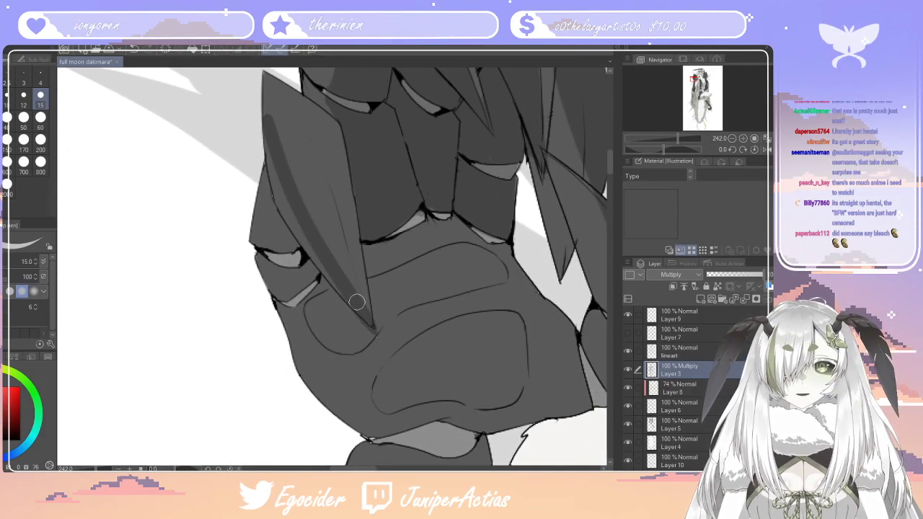
mouse_move(333, 268)
mouse_down()
mouse_move(295, 212)
mouse_move(275, 153)
mouse_move(283, 212)
mouse_up()
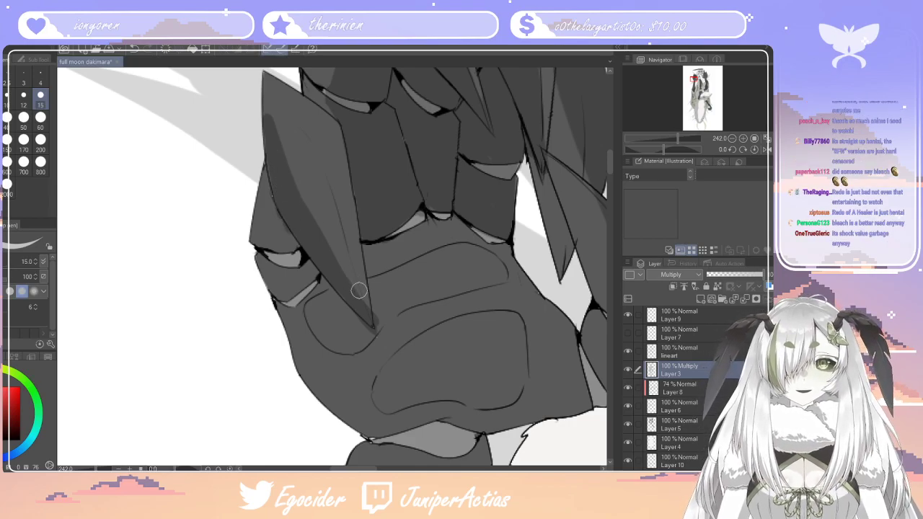
drag(329, 208, 370, 293)
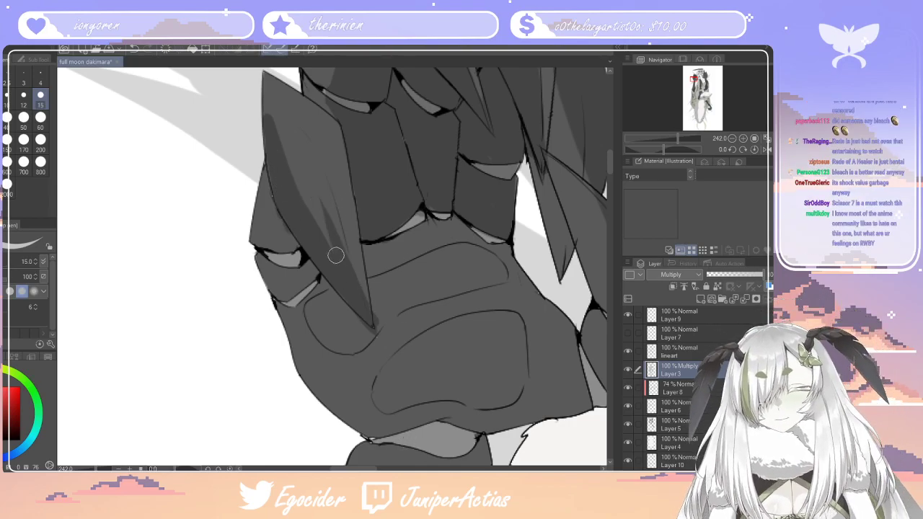
drag(335, 244, 325, 227)
Shade the outermost finger's outer edge and the palm's outer side, continuing the shadow along the base toward the wrist
drag(268, 81, 282, 290)
mouse_move(280, 222)
mouse_down()
mouse_move(290, 297)
mouse_move(349, 388)
mouse_up()
mouse_move(307, 320)
mouse_down()
mouse_move(341, 387)
mouse_move(288, 310)
mouse_move(316, 383)
mouse_move(304, 365)
mouse_move(309, 377)
mouse_move(368, 421)
mouse_move(327, 400)
mouse_up()
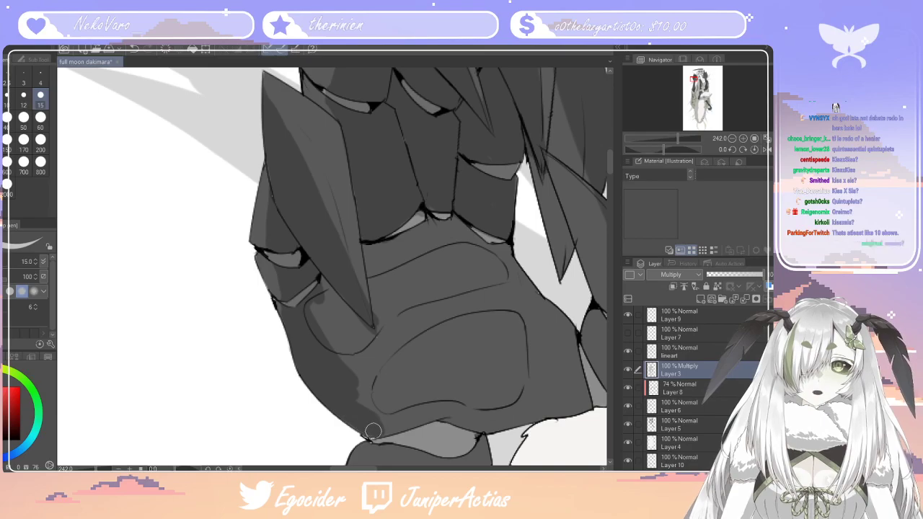
drag(397, 421, 471, 427)
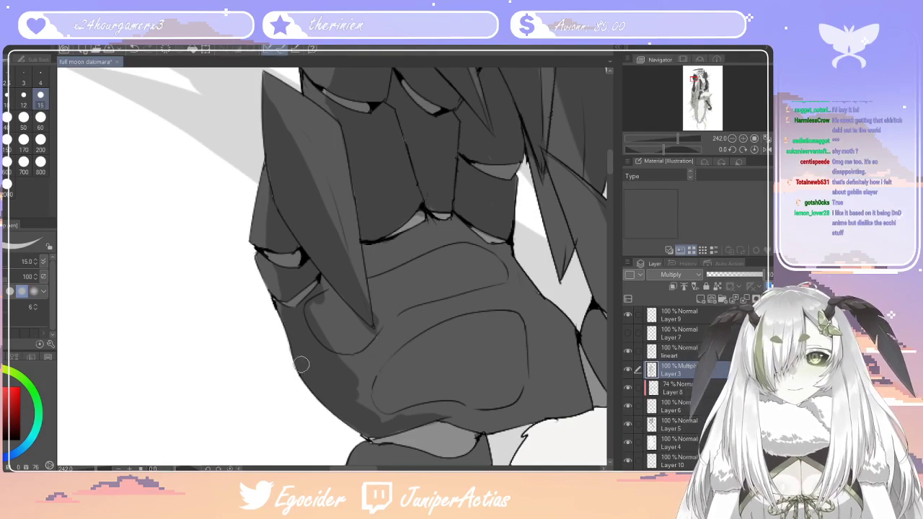
Extend the palm shadow over the small pad beneath the outermost claw and around the large pad's outer end with the size 15 pen
key(e)
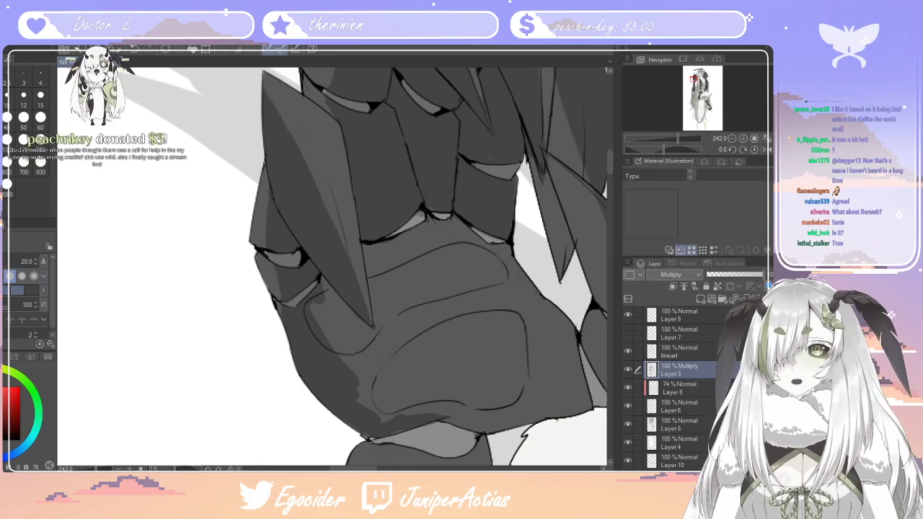
key(p)
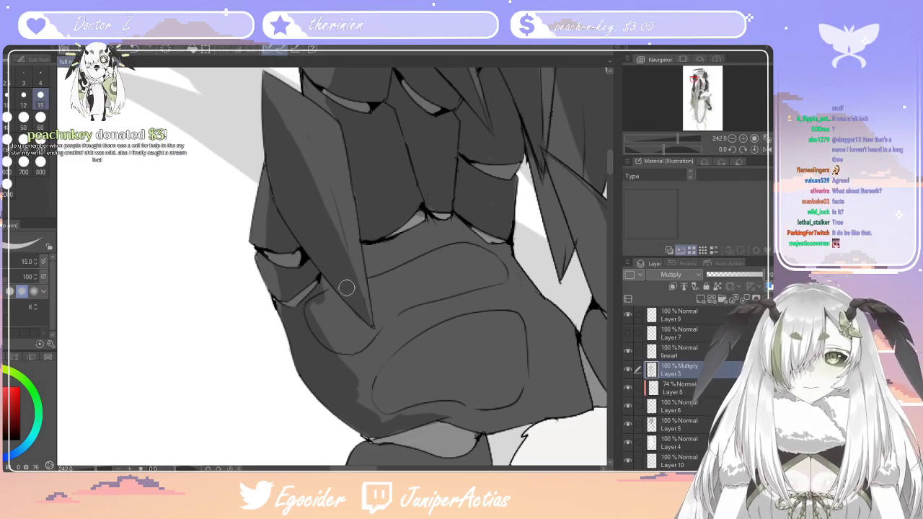
mouse_move(320, 274)
mouse_down()
mouse_move(332, 350)
mouse_move(359, 377)
mouse_up()
mouse_move(317, 295)
mouse_down()
mouse_move(370, 384)
mouse_move(427, 416)
mouse_up()
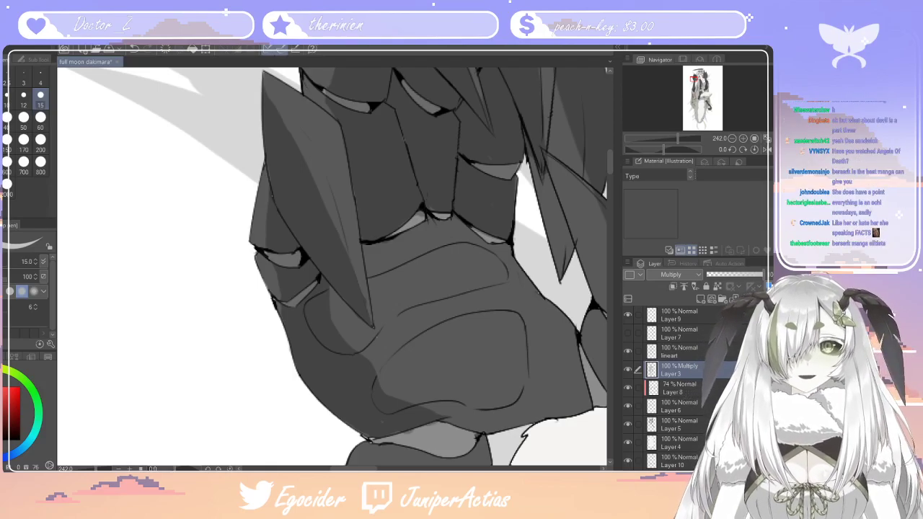
Shade the lower part of the large palm pad and the base of the palm across to the thumb joint
mouse_move(356, 468)
mouse_down()
mouse_move(374, 468)
mouse_move(360, 469)
mouse_up()
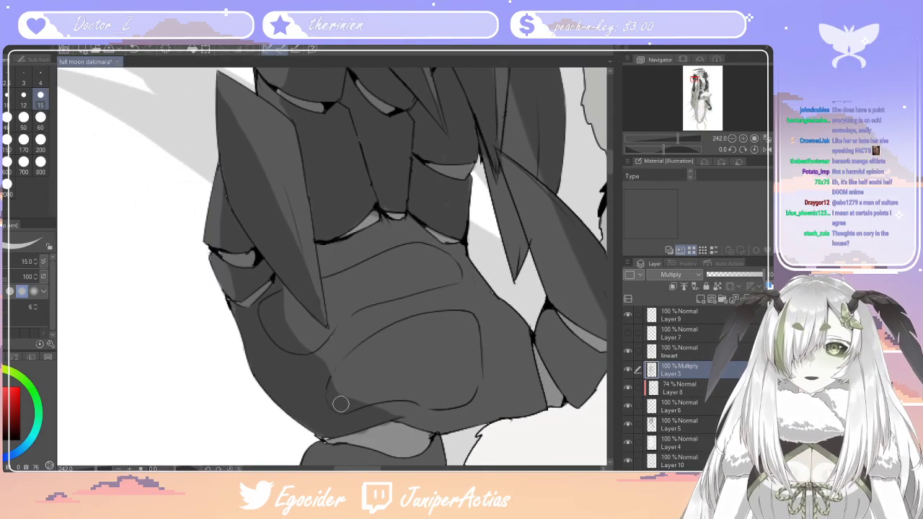
mouse_move(331, 372)
mouse_down()
mouse_move(444, 375)
mouse_move(435, 386)
mouse_move(428, 381)
mouse_move(480, 376)
mouse_move(454, 403)
mouse_move(406, 389)
mouse_up()
mouse_move(366, 411)
mouse_down()
mouse_move(421, 413)
mouse_move(426, 397)
mouse_move(406, 418)
mouse_move(506, 394)
mouse_move(510, 402)
mouse_move(537, 396)
mouse_move(508, 381)
mouse_up()
mouse_move(428, 412)
mouse_down()
mouse_move(436, 421)
mouse_move(504, 420)
mouse_up()
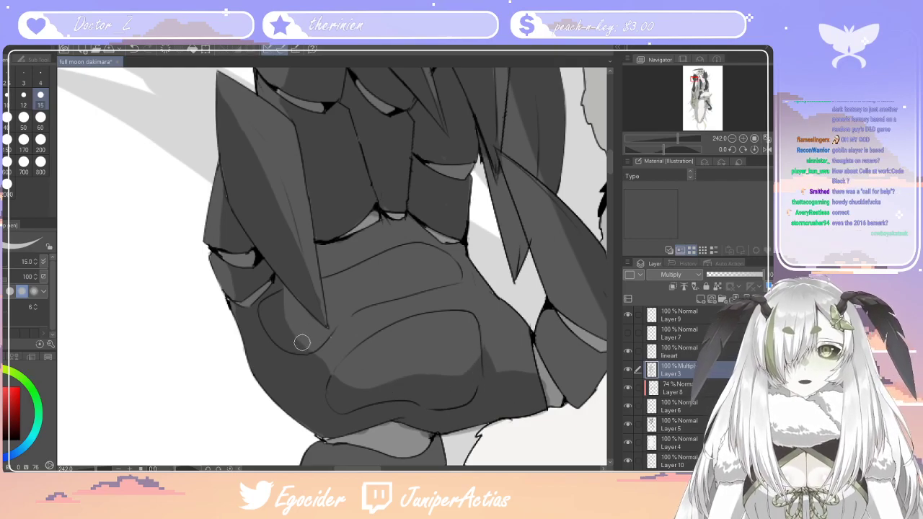
Shade the creases between the palm pads and the upper palm under the finger bases with the size 15 pen
drag(298, 345, 324, 330)
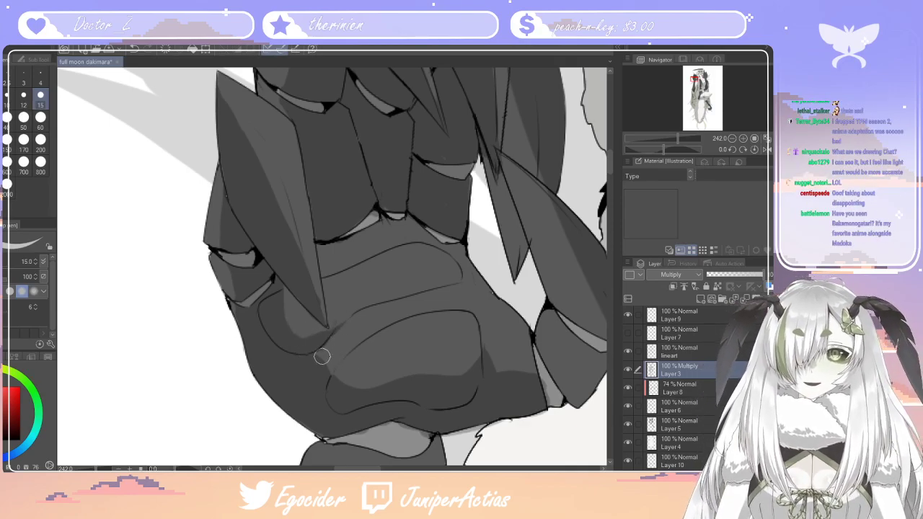
drag(333, 366, 367, 317)
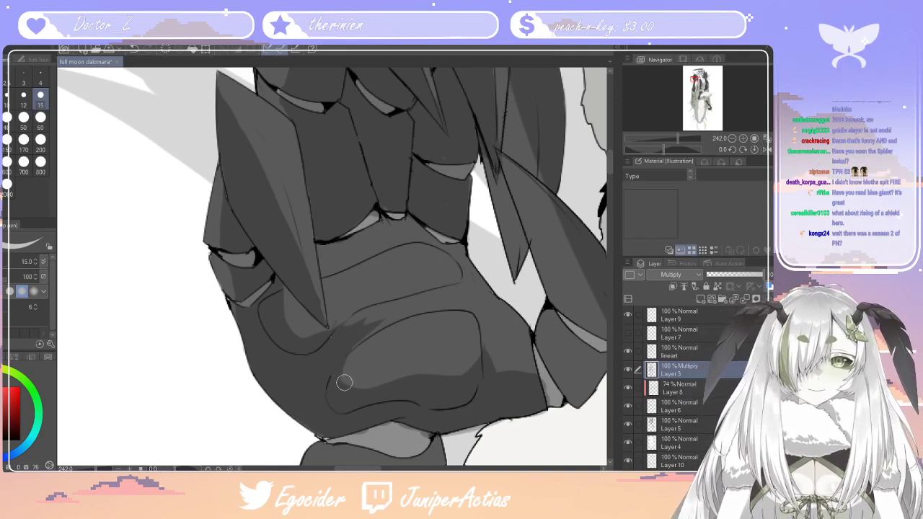
mouse_move(352, 343)
mouse_down()
mouse_move(427, 304)
mouse_move(354, 339)
mouse_move(409, 306)
mouse_move(352, 322)
mouse_up()
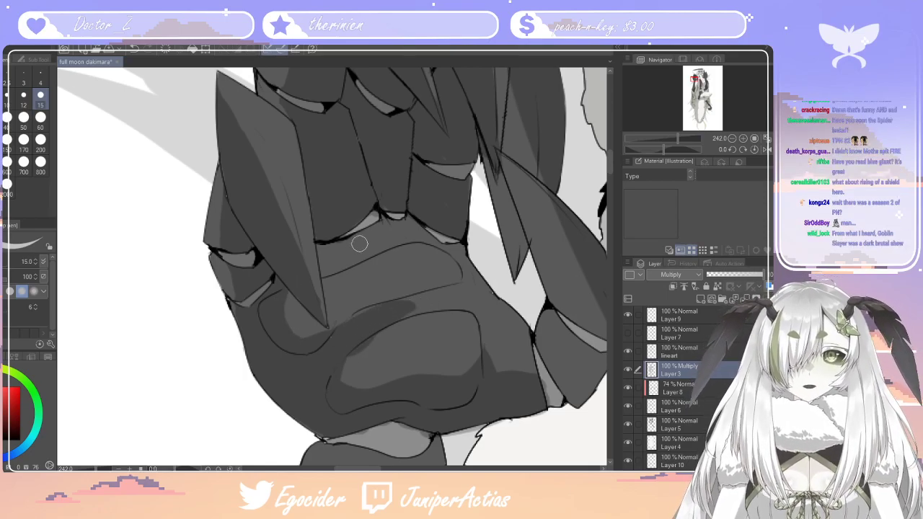
drag(328, 269, 413, 230)
mouse_move(345, 239)
mouse_down()
mouse_move(403, 211)
mouse_move(370, 222)
mouse_move(459, 239)
mouse_move(429, 237)
mouse_move(438, 246)
mouse_move(402, 236)
mouse_move(467, 257)
mouse_up()
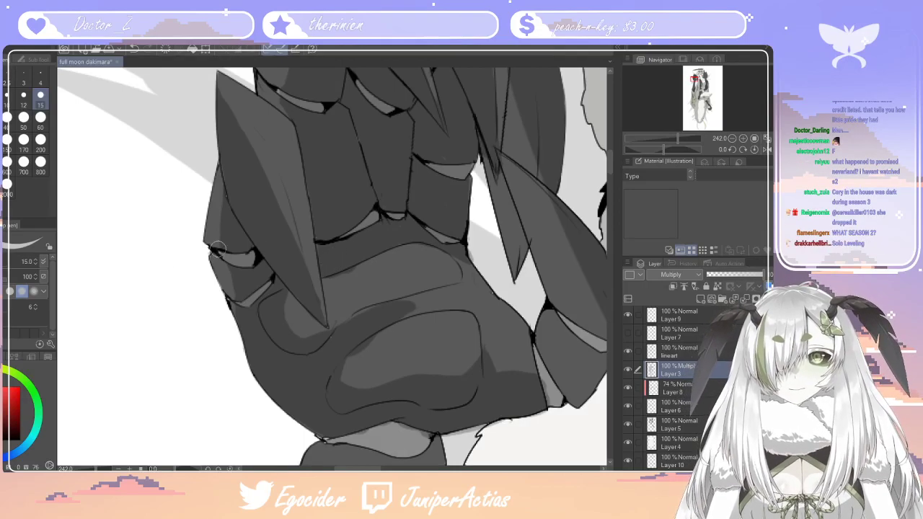
key(e)
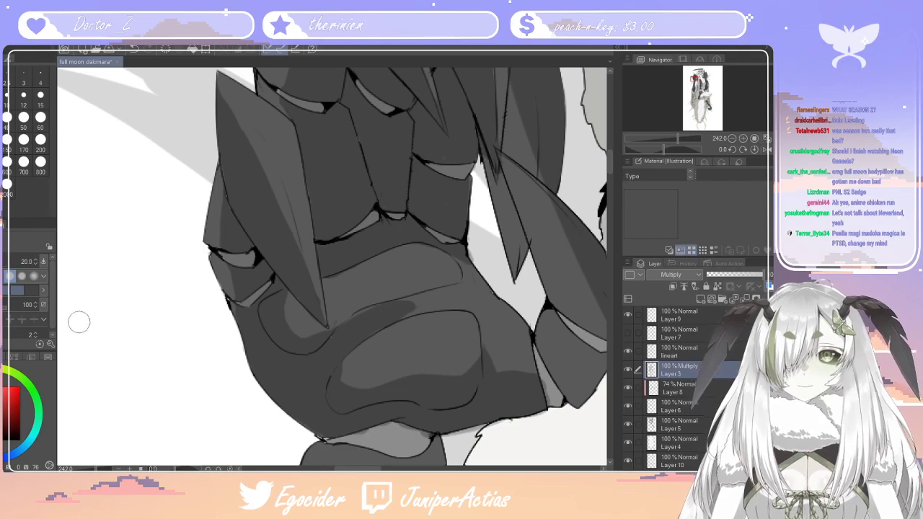
key(p)
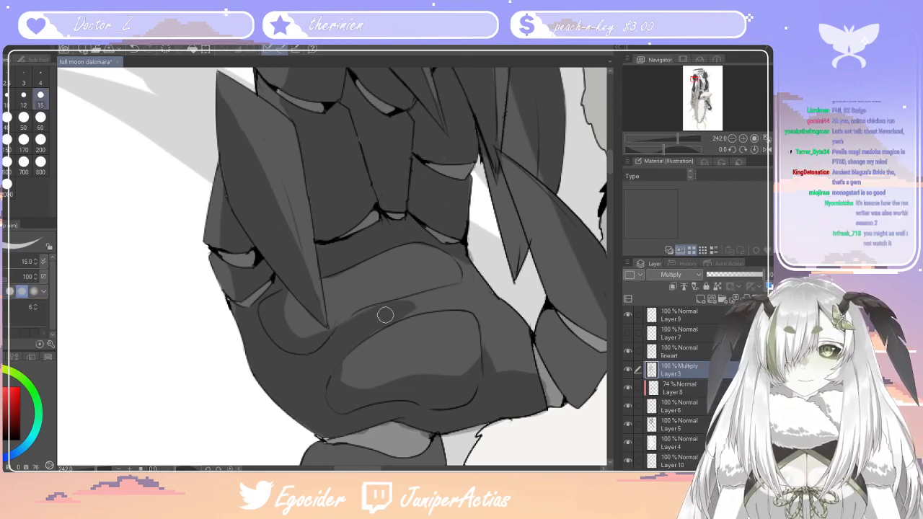
drag(405, 310, 467, 295)
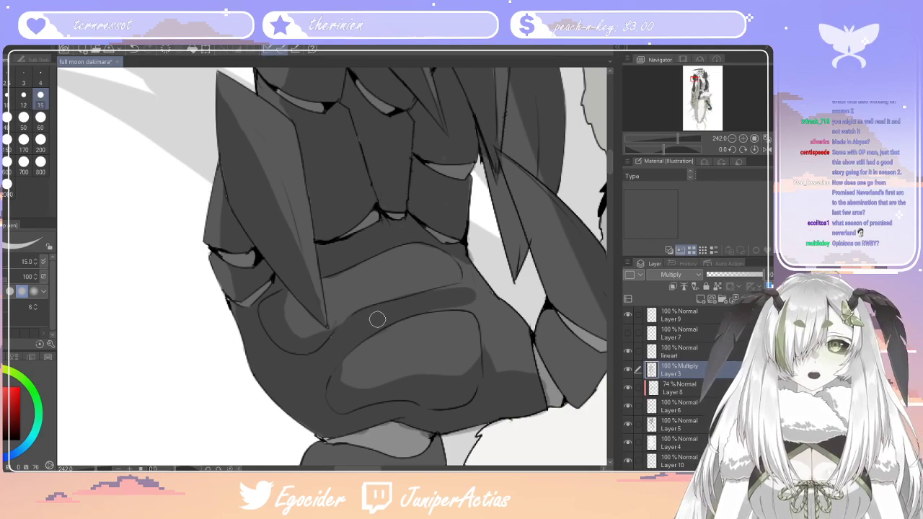
Examine the shaded hand together with the forearm and body at several zoom levels
scroll(377, 318, down, 5)
scroll(331, 271, down, 6)
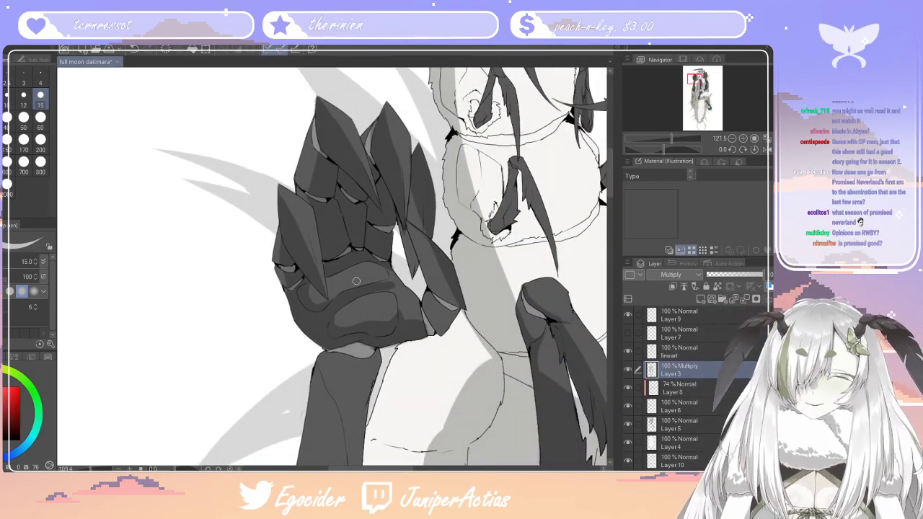
scroll(432, 352, up, 6)
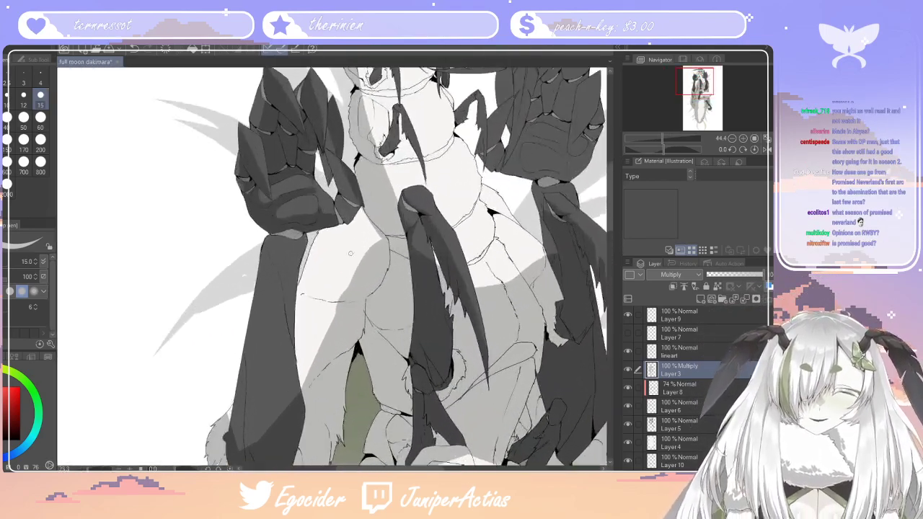
scroll(422, 230, down, 3)
scroll(389, 176, up, 3)
scroll(383, 178, up, 2)
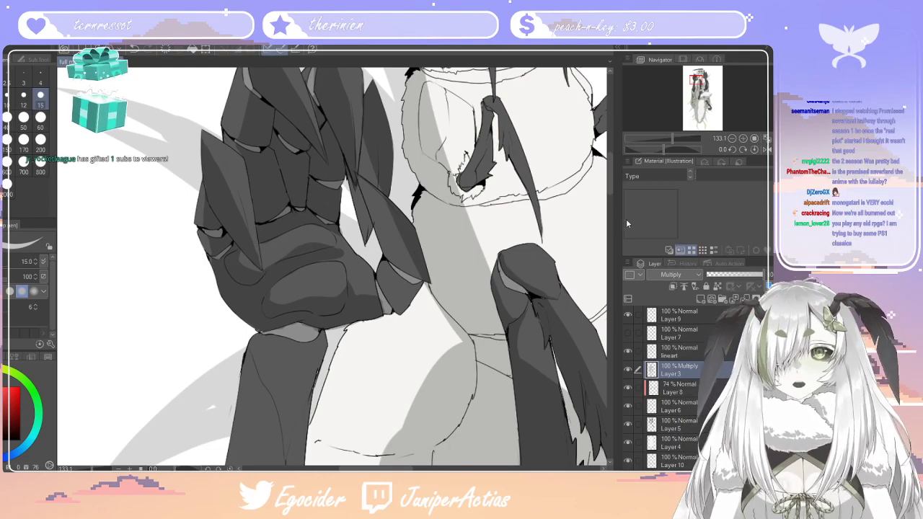
scroll(609, 186, down, 5)
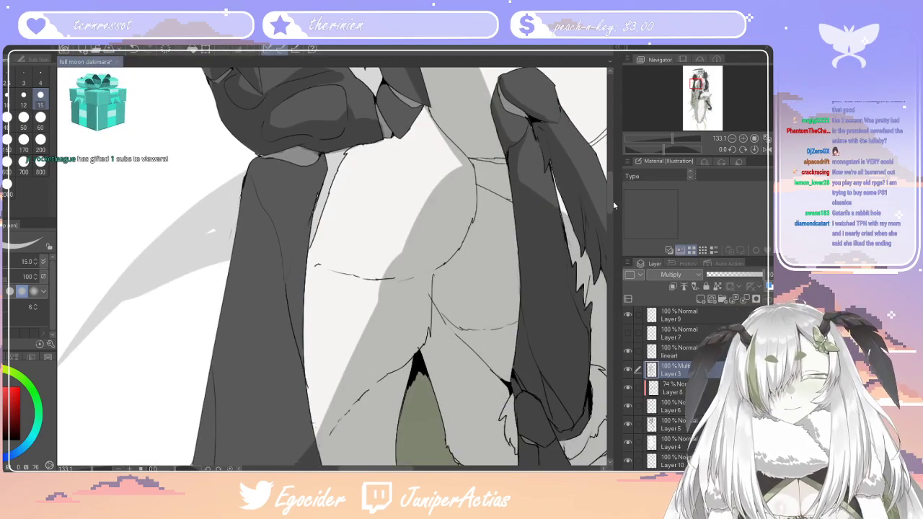
scroll(613, 201, up, 3)
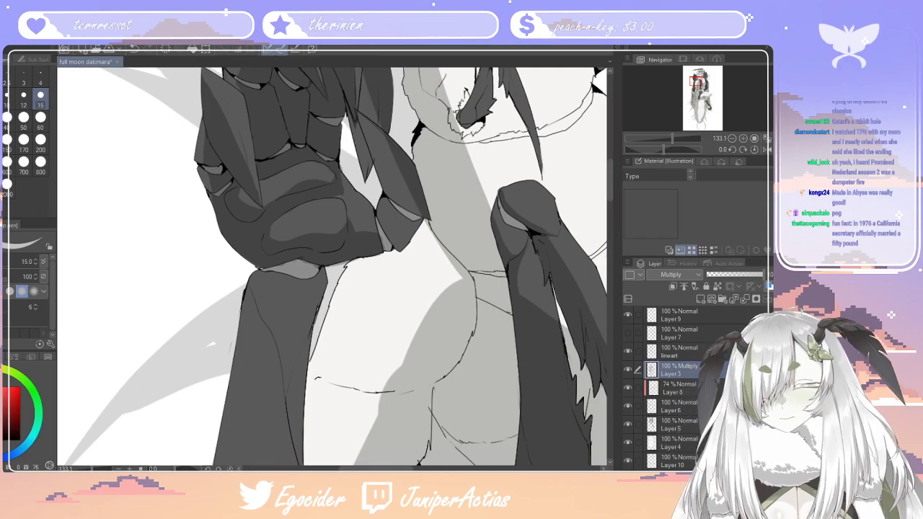
key(e)
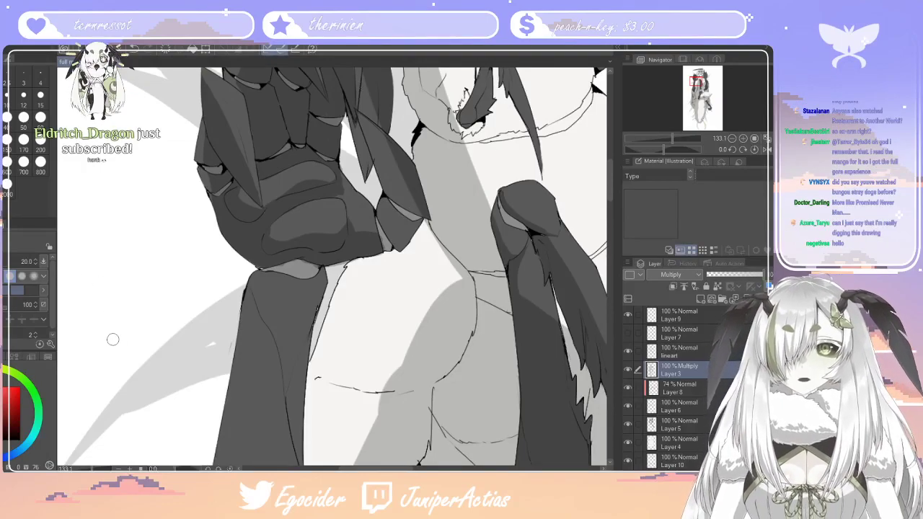
key(p)
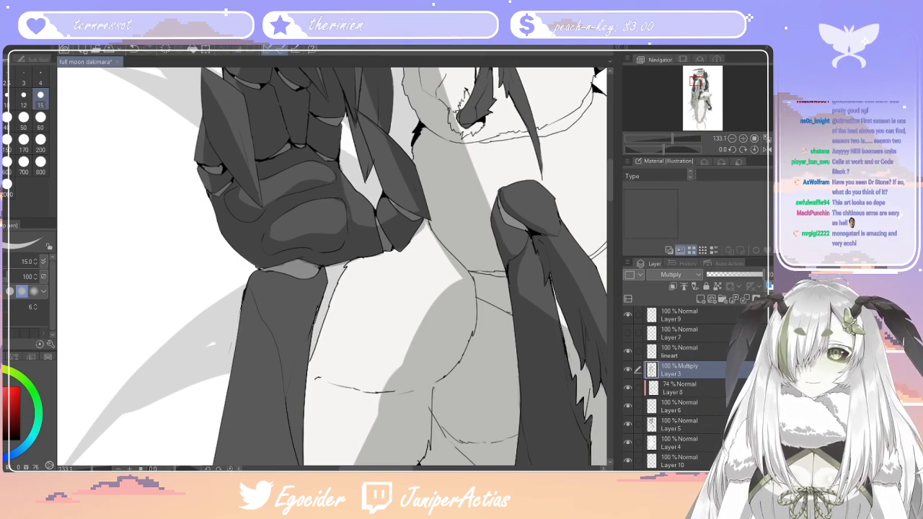
key(e)
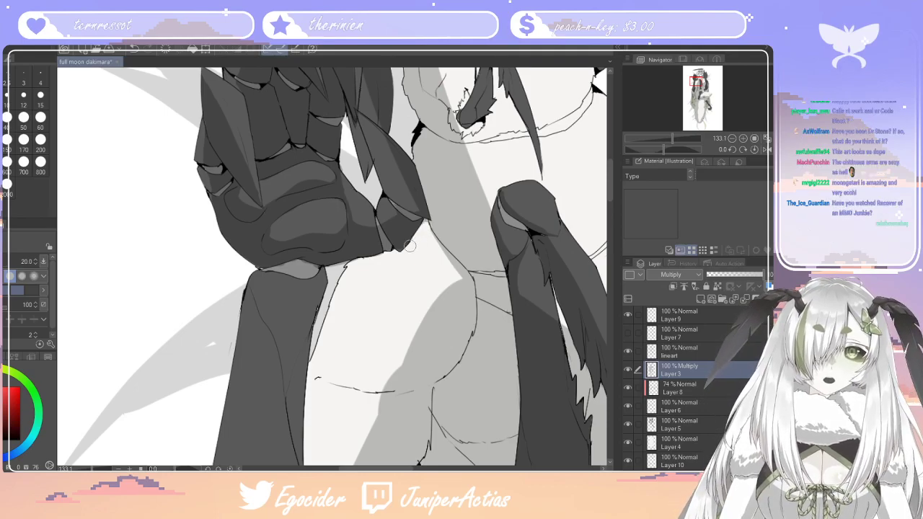
Mark the shadow shape on the forearm below the wrist with size 15 pen strokes along its lengthwise contour line and upper inner edge
scroll(342, 246, down, 6)
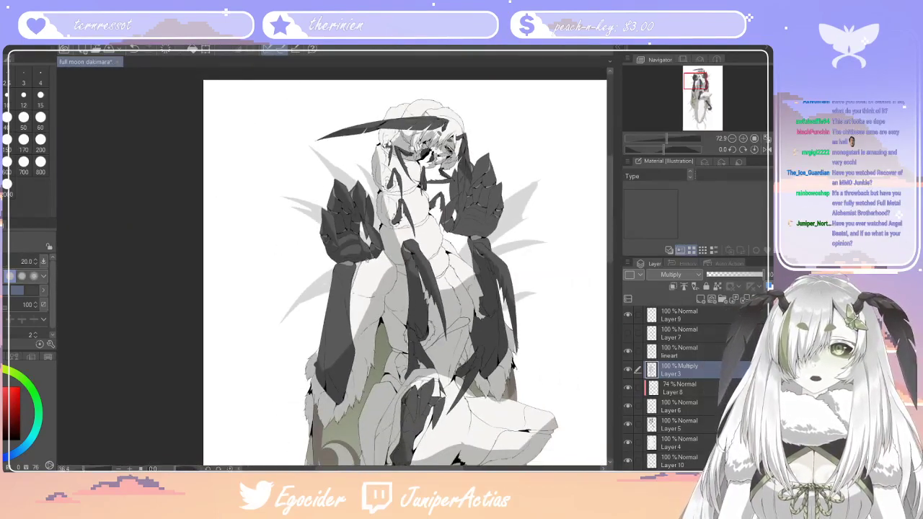
scroll(370, 278, up, 1)
scroll(370, 278, up, 2)
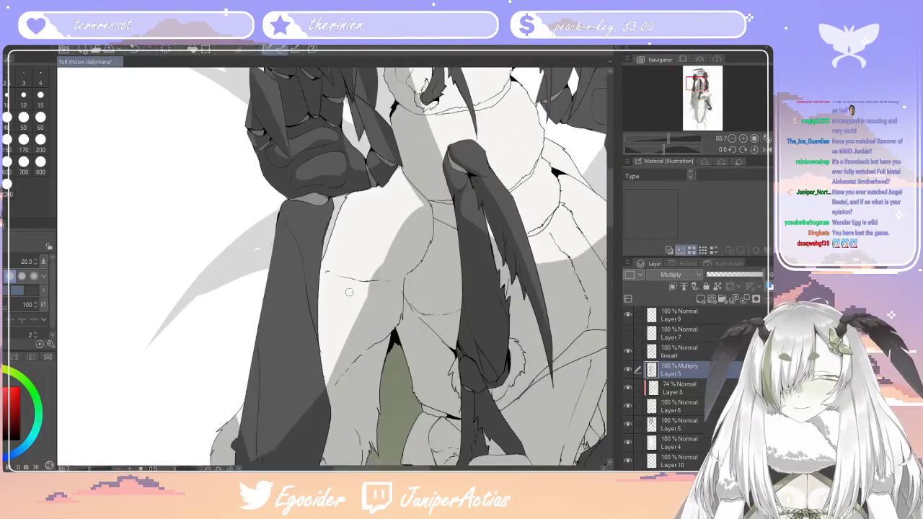
key(p)
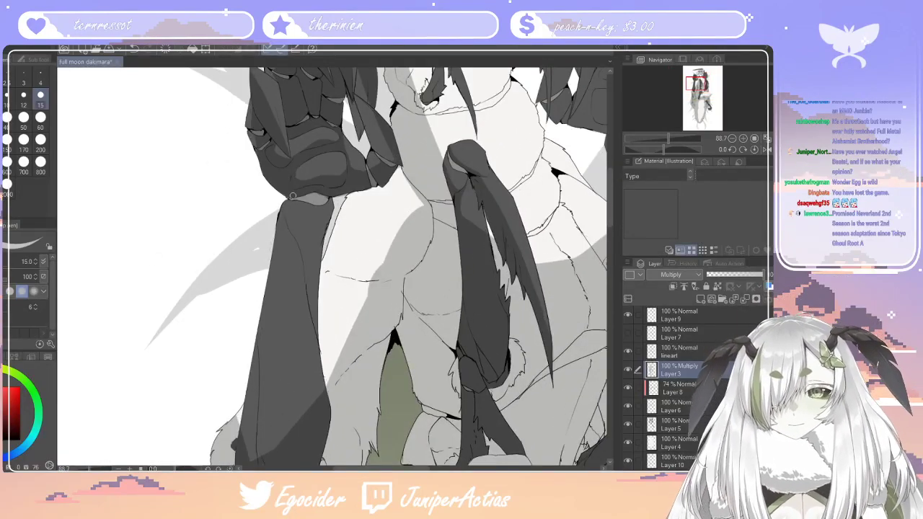
drag(293, 204, 258, 460)
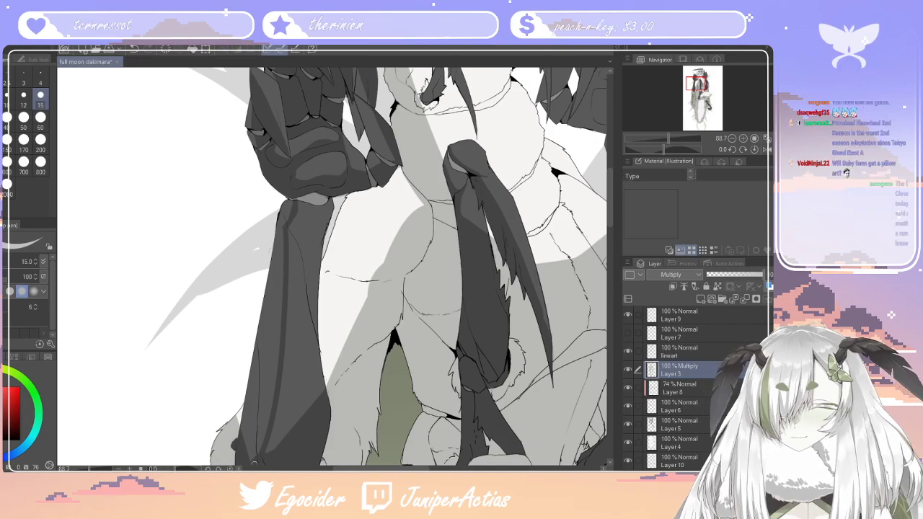
drag(329, 193, 314, 288)
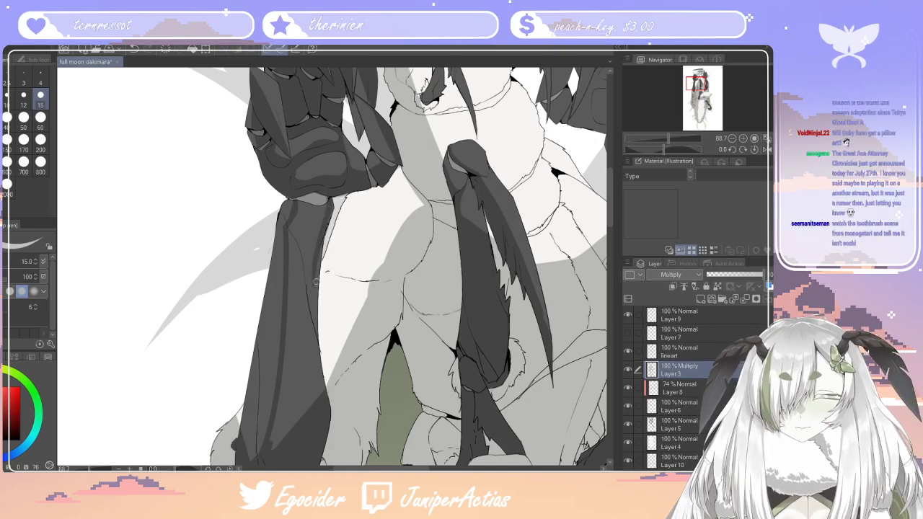
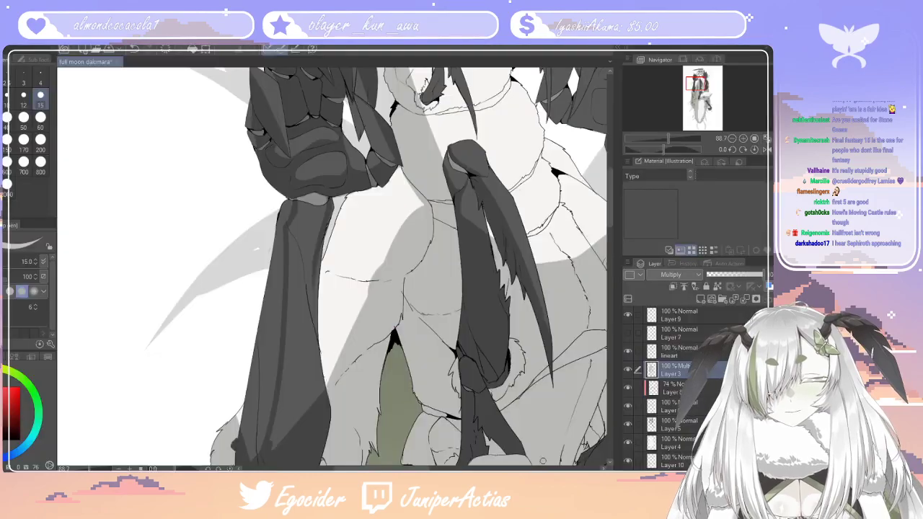
Refine the shadow on the pale torso between the two dark forearms
mouse_move(401, 174)
mouse_down()
mouse_move(398, 200)
mouse_move(325, 379)
mouse_move(399, 237)
mouse_up()
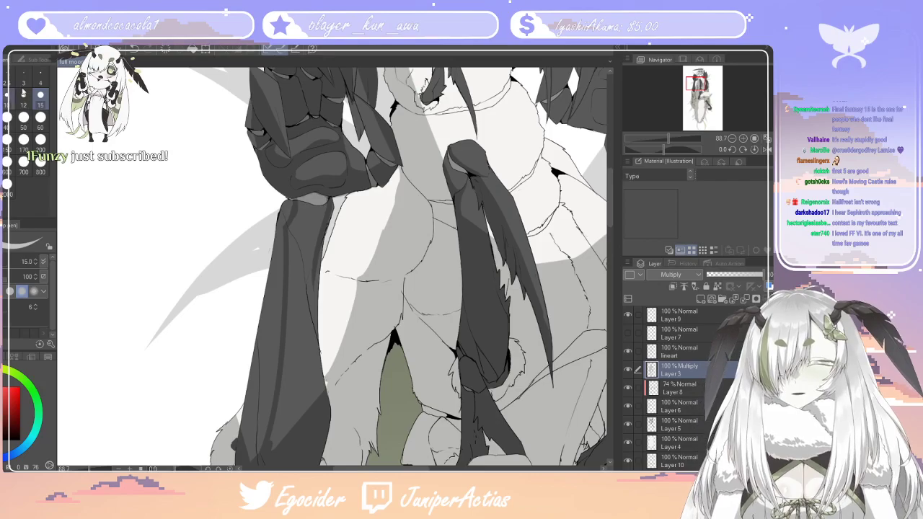
scroll(485, 261, down, 9)
scroll(486, 261, up, 4)
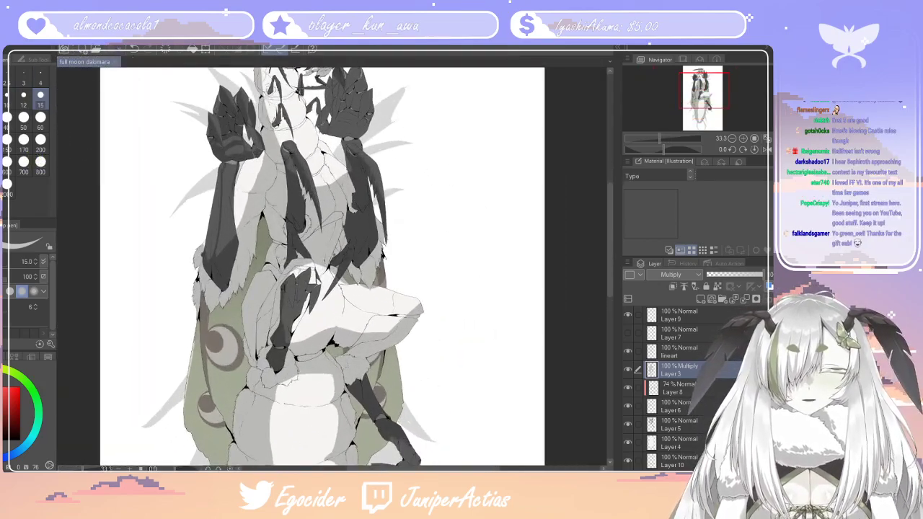
Create a new blank illustration canvas in a separate document
key(ctrl+n)
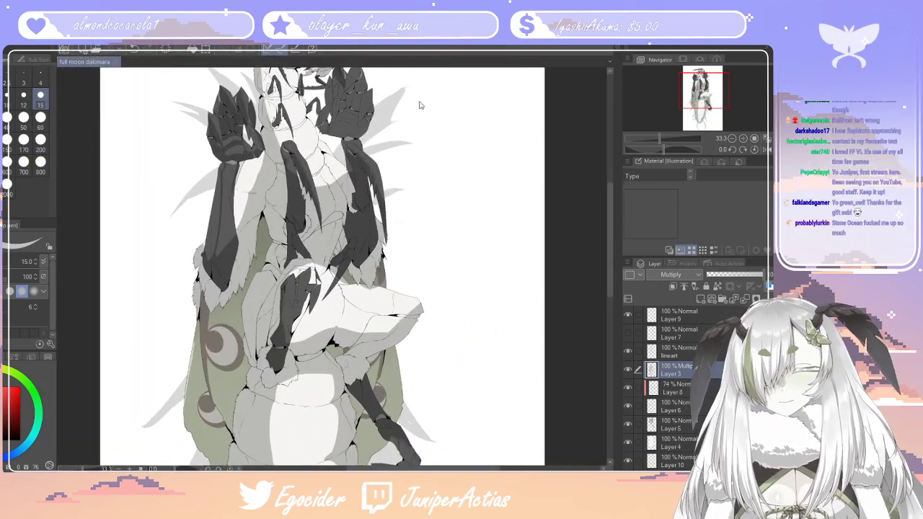
click(522, 122)
scroll(261, 233, down, 2)
scroll(261, 233, up, 3)
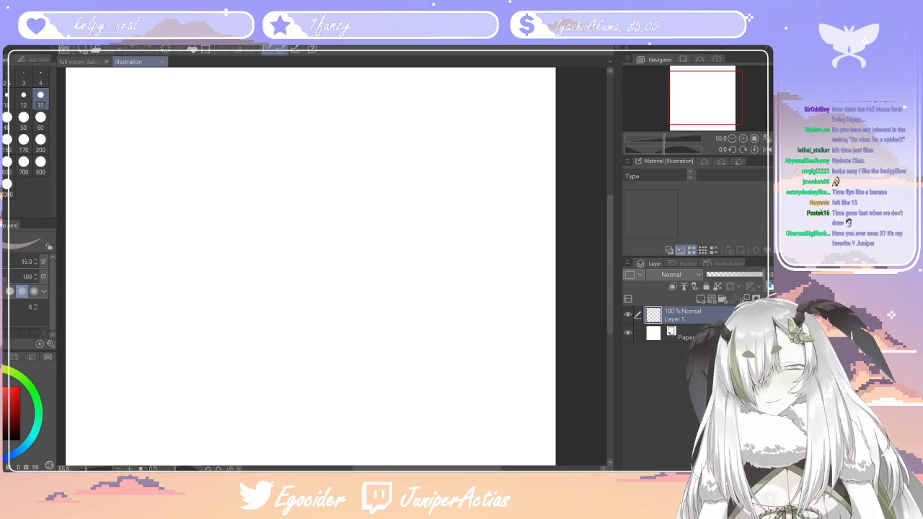
Sketch a rounded lower shape, a connecting neck line and a round chibi head with a zigzag fringe using the size 10 pen
click(6, 98)
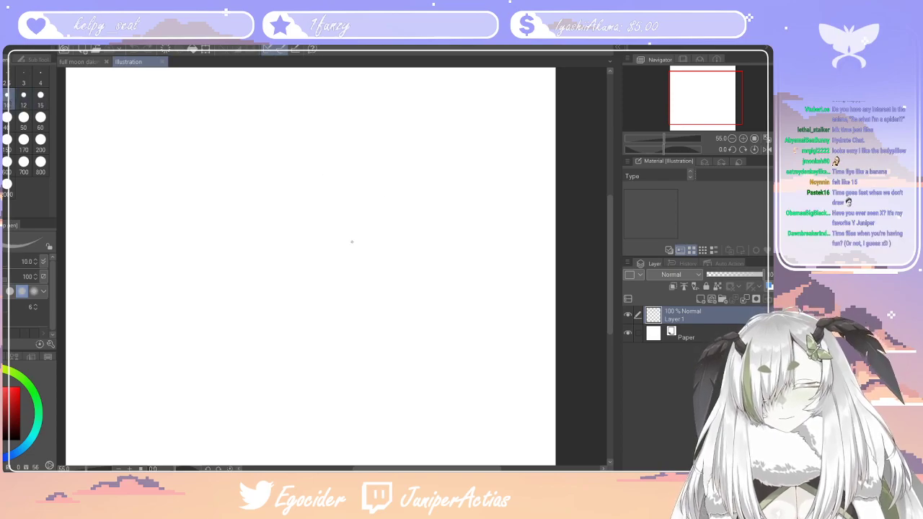
drag(341, 214, 328, 246)
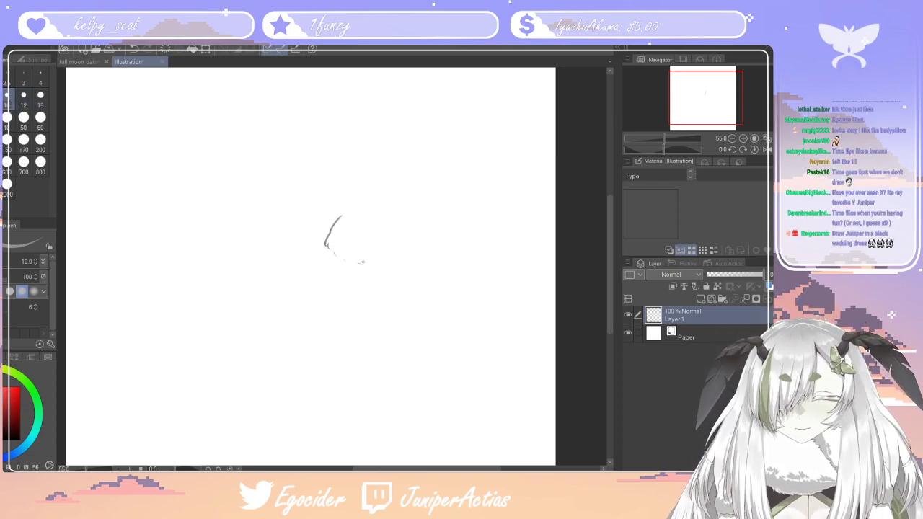
drag(382, 234, 356, 212)
mouse_move(388, 173)
mouse_down()
mouse_move(387, 158)
mouse_move(371, 156)
mouse_up()
mouse_move(397, 124)
mouse_down()
mouse_move(363, 124)
mouse_move(397, 149)
mouse_up()
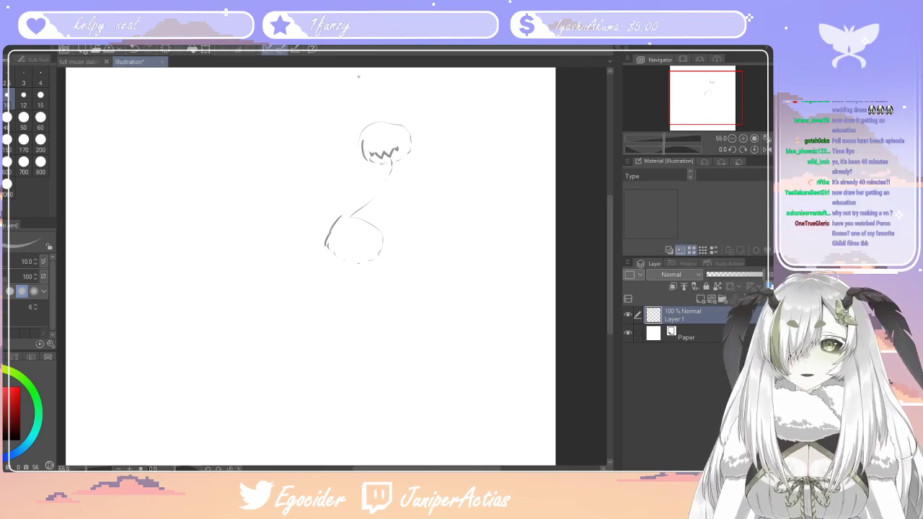
Draw an angular pointed side lock on each side of the chibi head
scroll(339, 93, up, 3)
scroll(434, 189, up, 1)
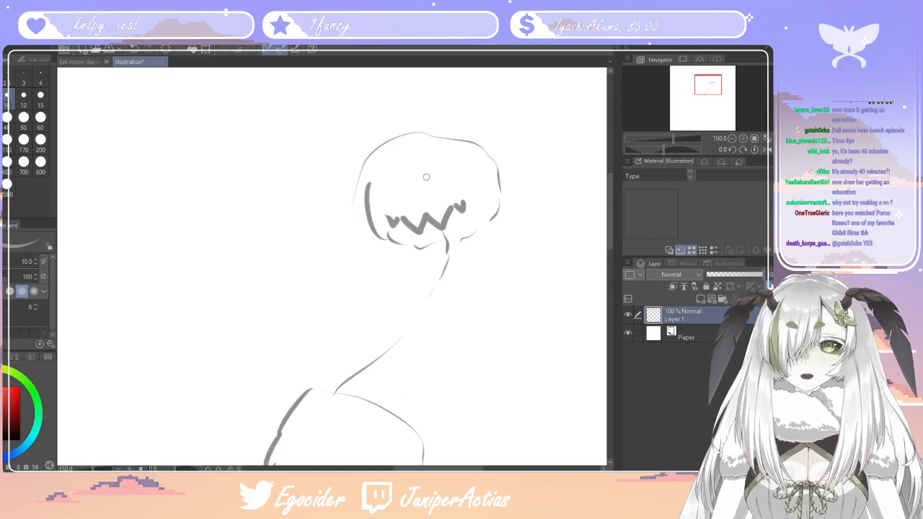
mouse_move(491, 184)
mouse_down()
mouse_move(477, 217)
mouse_move(514, 220)
mouse_move(476, 209)
mouse_up()
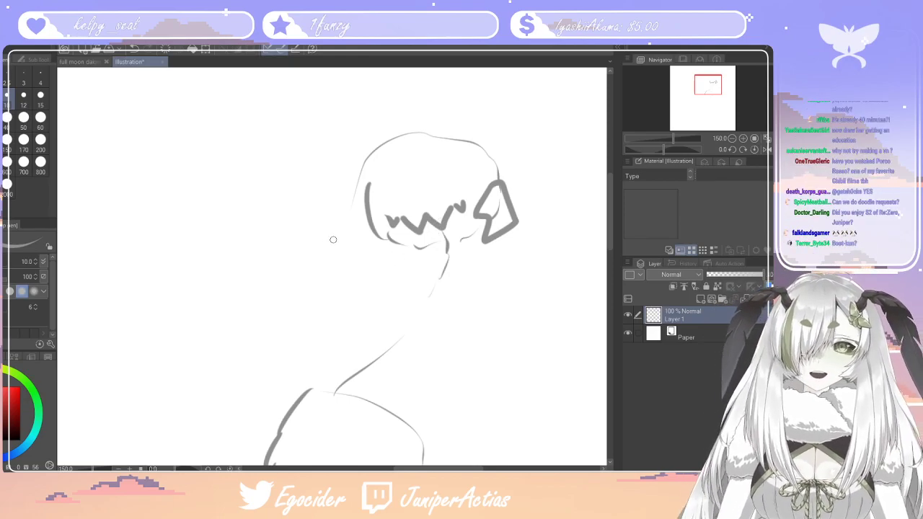
mouse_move(360, 220)
mouse_down()
mouse_move(379, 234)
mouse_move(353, 217)
mouse_move(359, 205)
mouse_up()
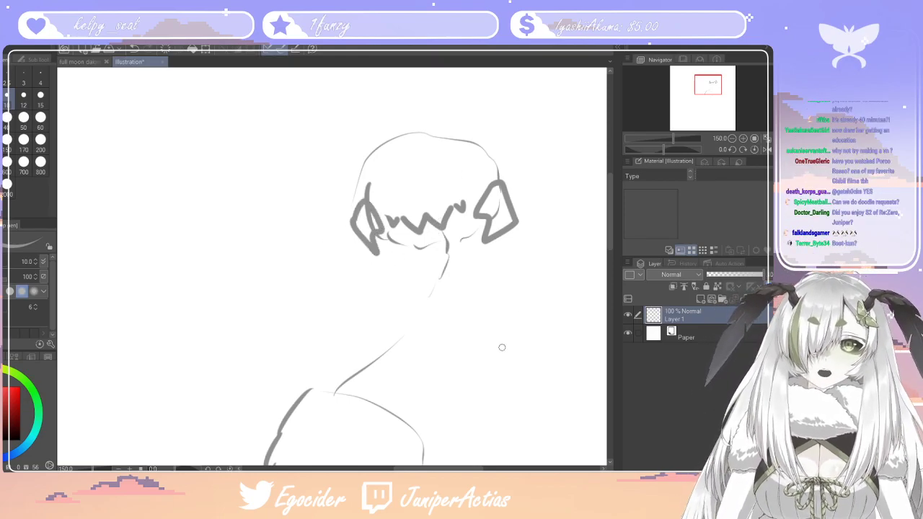
Erase the jaw line and the upper neck line beneath the face with the size 10 eraser
key(e)
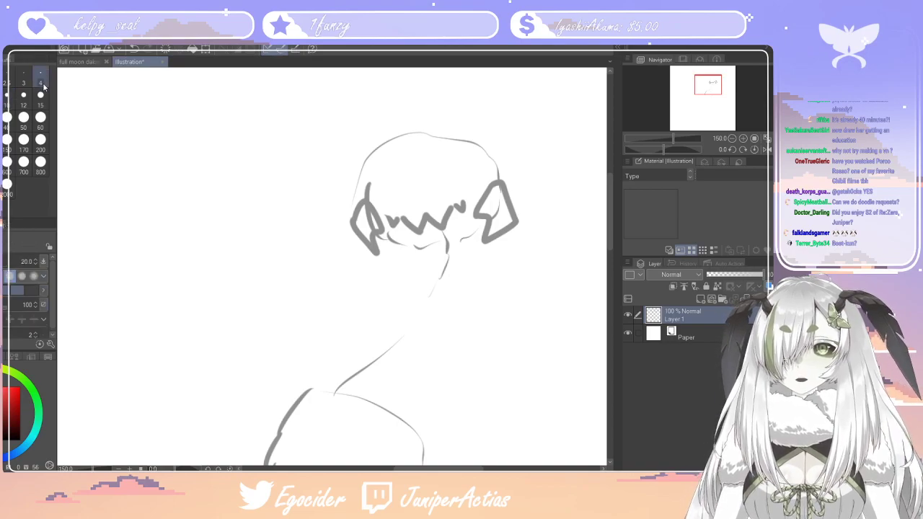
click(8, 98)
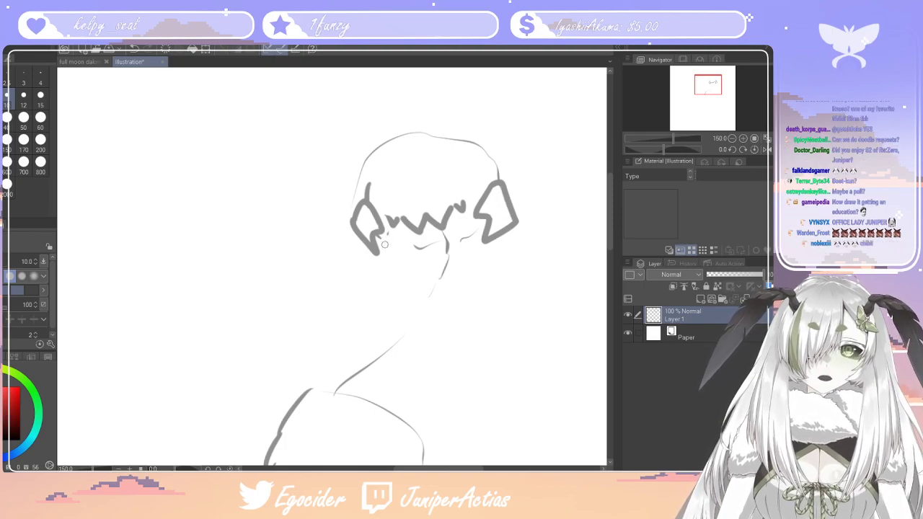
mouse_move(419, 250)
mouse_down()
mouse_move(457, 246)
mouse_move(451, 240)
mouse_up()
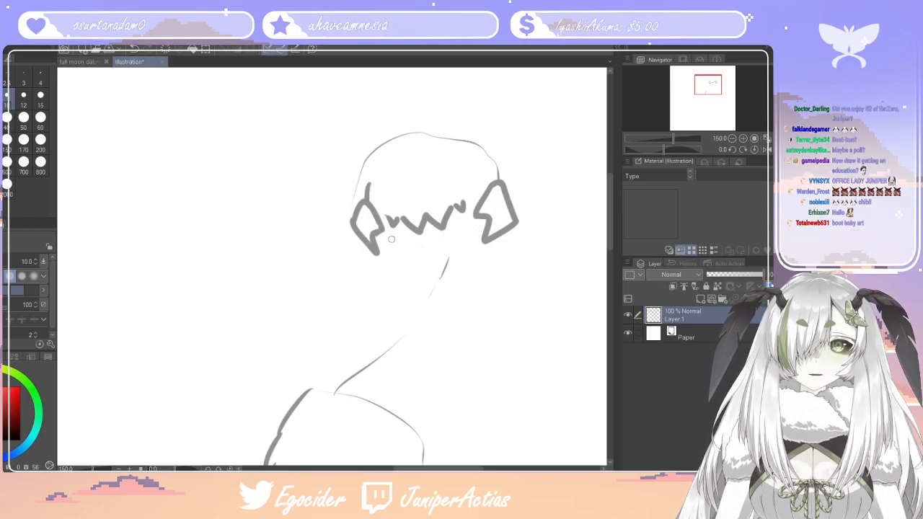
drag(431, 269, 454, 252)
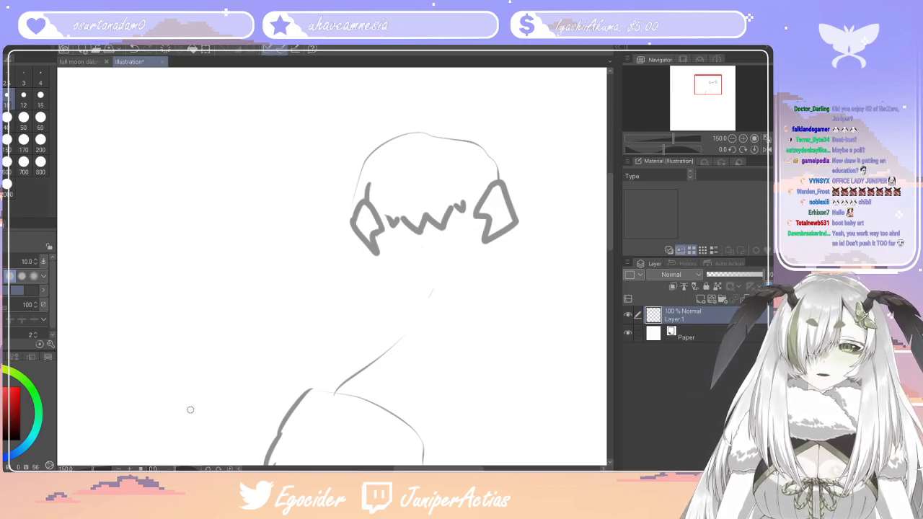
Add a small outer shape above and behind each side lock with the size 10 pen
key(p)
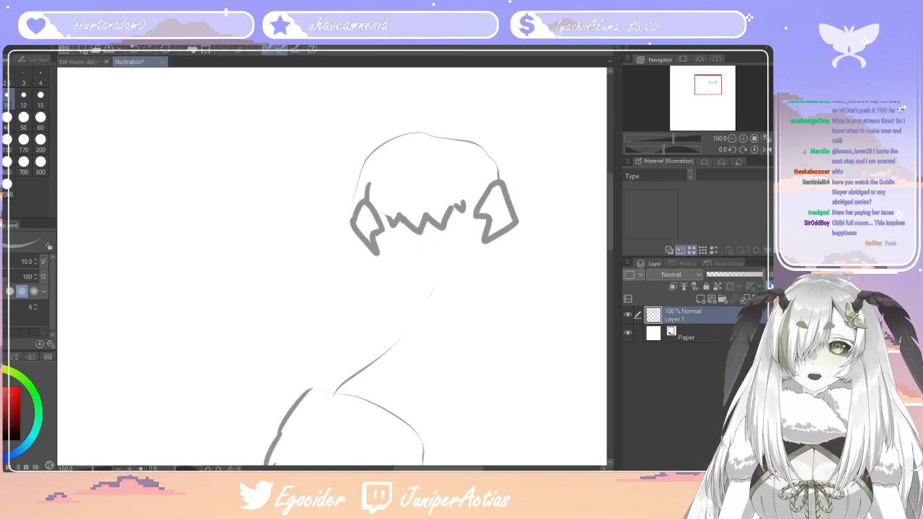
key(e)
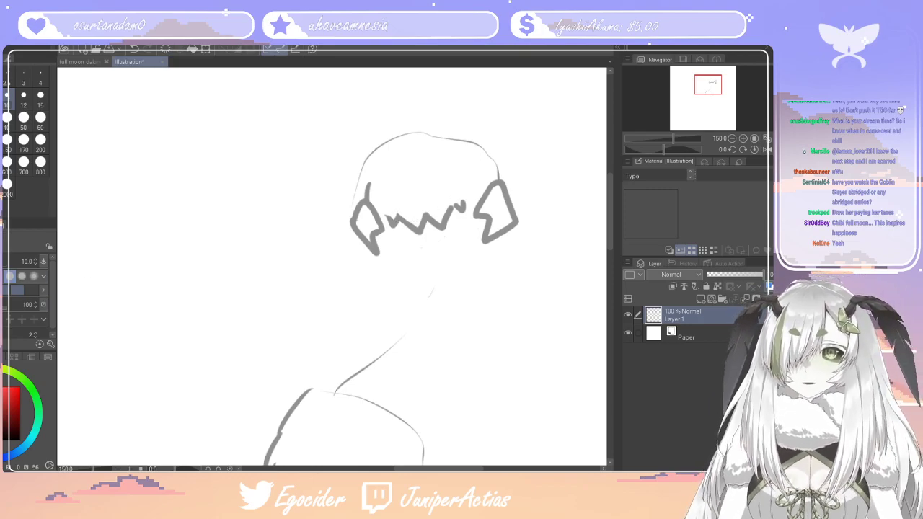
key(p)
drag(370, 186, 352, 215)
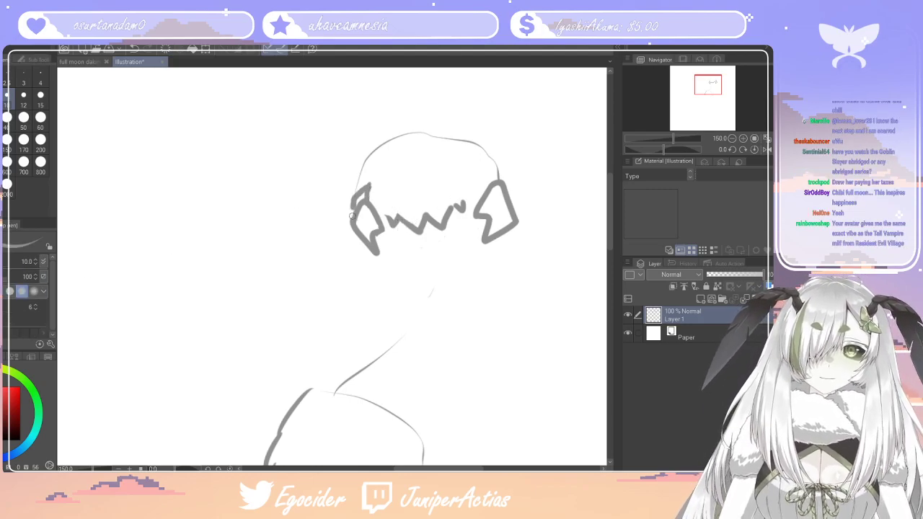
mouse_move(517, 209)
mouse_down()
mouse_move(518, 188)
mouse_move(499, 178)
mouse_move(517, 177)
mouse_up()
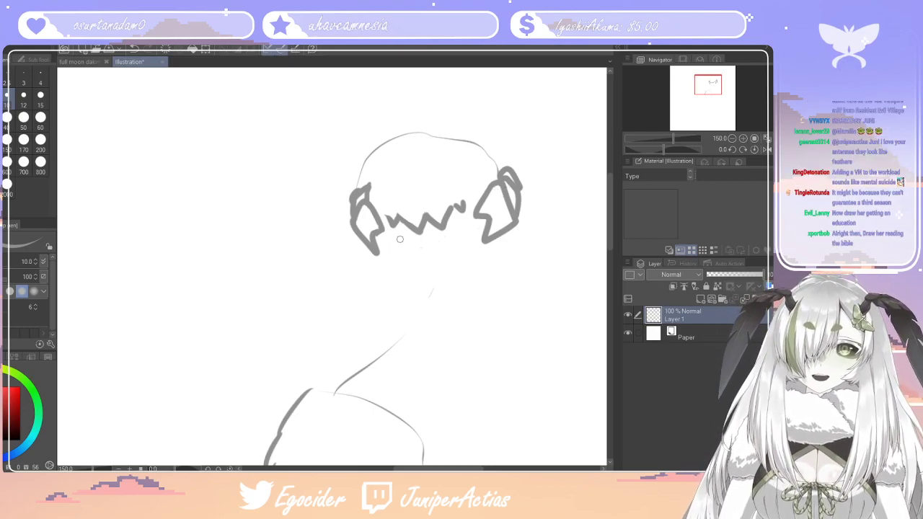
mouse_move(377, 237)
mouse_down()
mouse_move(409, 248)
mouse_move(396, 244)
mouse_move(465, 239)
mouse_up()
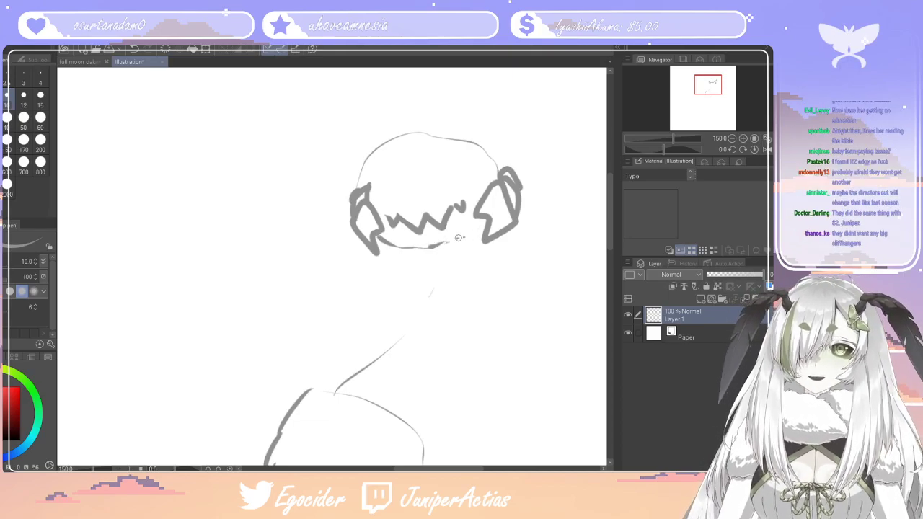
key(ctrl+z)
key(ctrl+z)
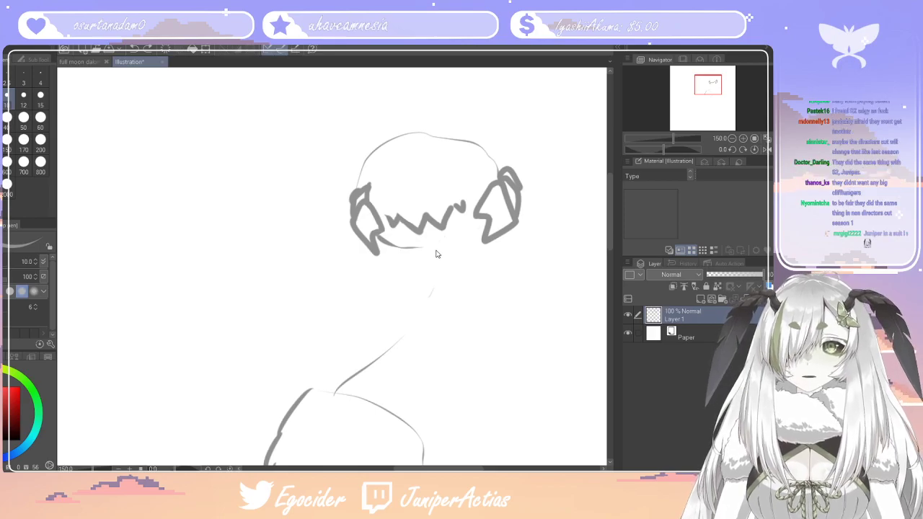
Draw a ragged fur edge beneath the face between the side locks and add one solid round eye
mouse_move(391, 255)
mouse_down()
mouse_move(382, 242)
mouse_move(411, 252)
mouse_up()
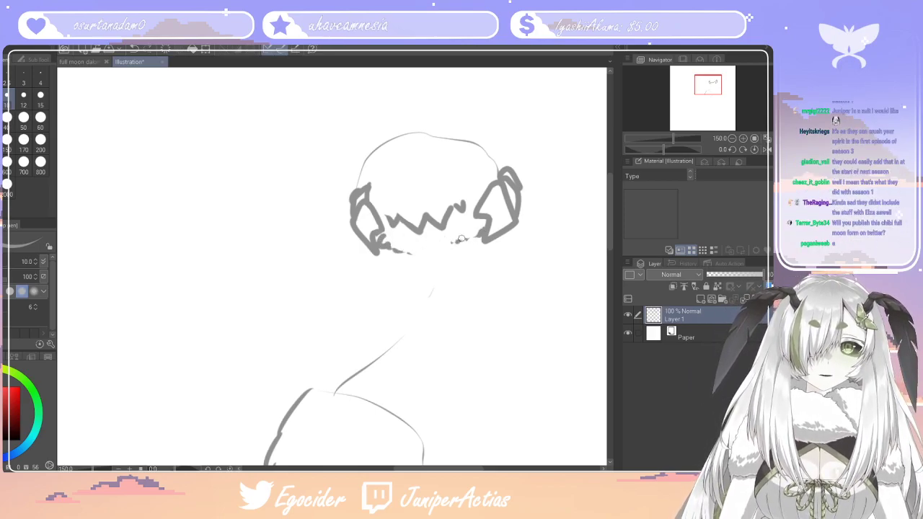
drag(465, 173, 477, 168)
mouse_move(377, 190)
mouse_down()
mouse_move(385, 185)
mouse_move(380, 193)
mouse_up()
key(ctrl+z)
Draw long jagged bangs covering the hidden eye side of the face and a tall curved strand along the head's outer edge
mouse_move(423, 144)
mouse_down()
mouse_move(426, 204)
mouse_move(421, 180)
mouse_move(393, 169)
mouse_up()
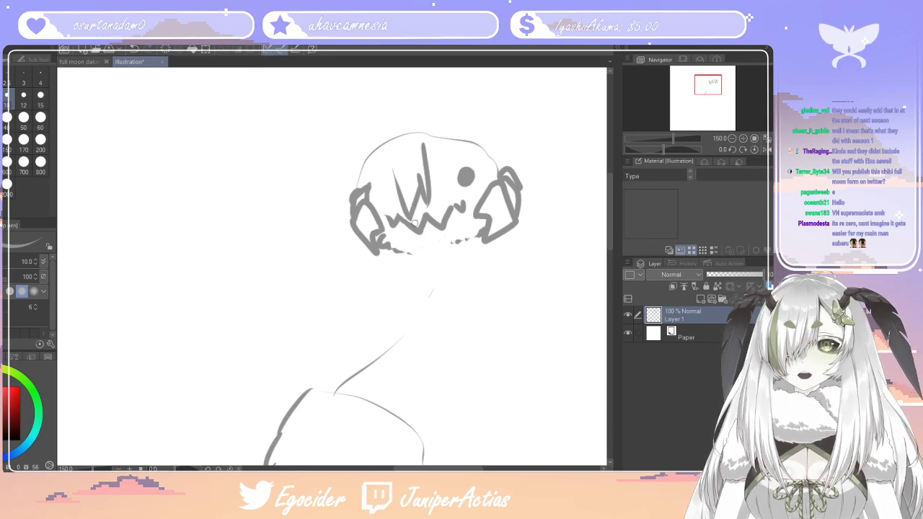
mouse_move(410, 184)
mouse_down()
mouse_move(406, 214)
mouse_move(392, 221)
mouse_up()
key(ctrl+z)
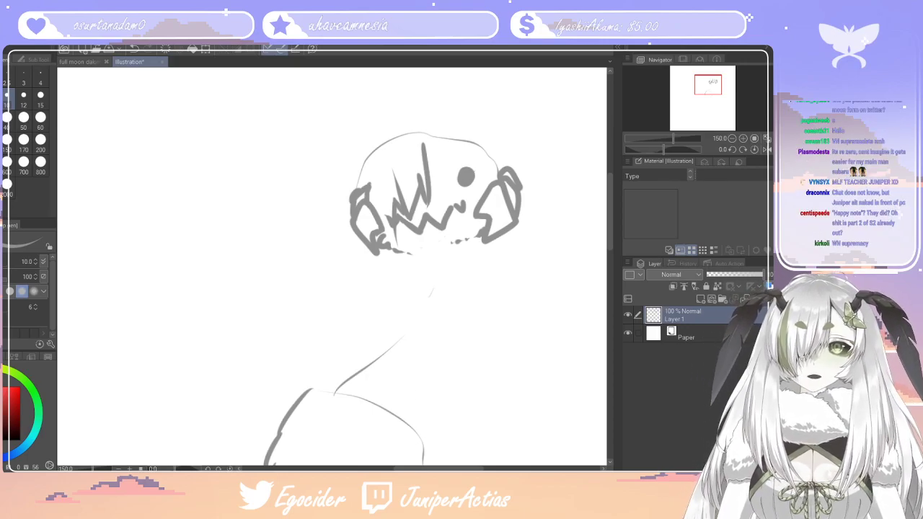
drag(396, 238, 369, 157)
drag(385, 220, 367, 129)
drag(354, 189, 359, 155)
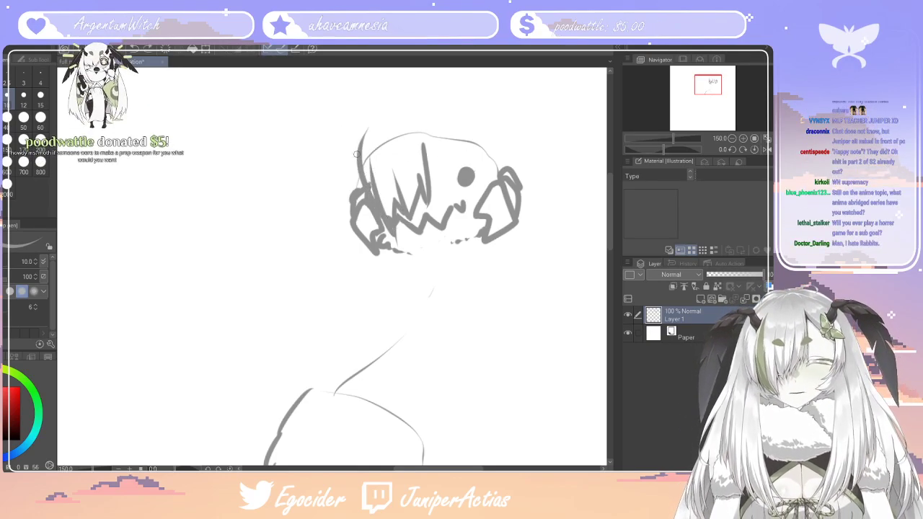
drag(347, 217, 364, 134)
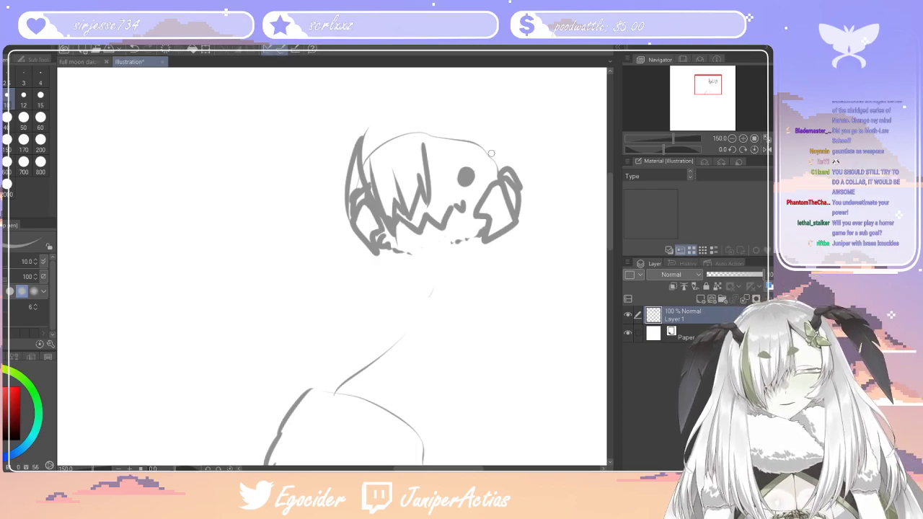
Erase the head's crown outline with the size 40 eraser and redraw the central bang strand and the hair above the visible eye
key(e)
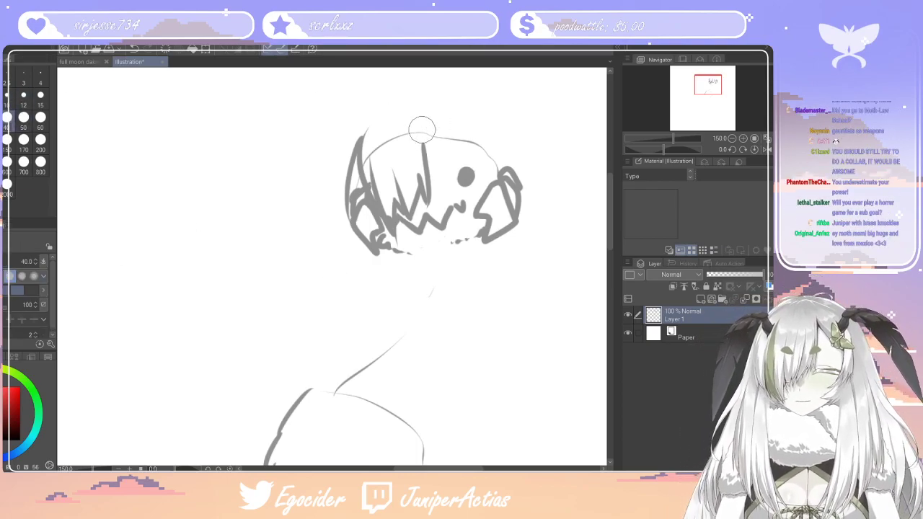
mouse_move(401, 144)
mouse_down()
mouse_move(377, 139)
mouse_move(501, 151)
mouse_move(492, 152)
mouse_up()
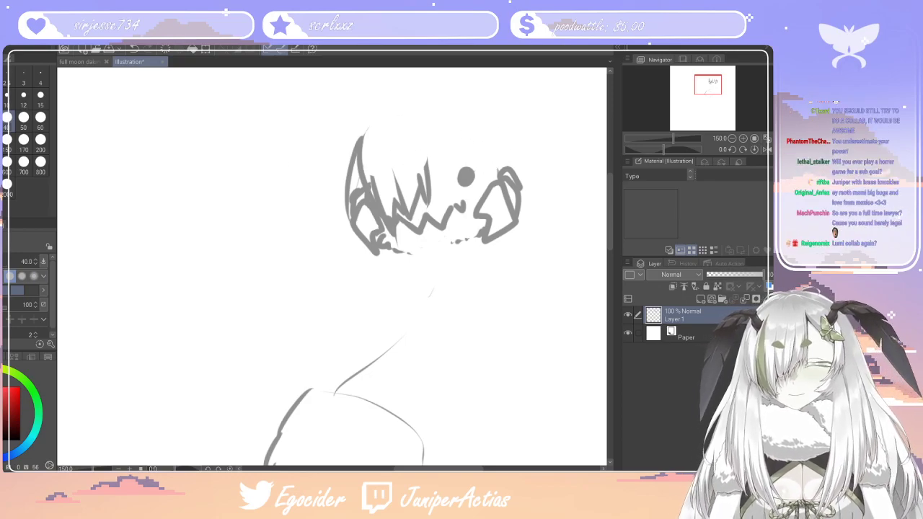
key(p)
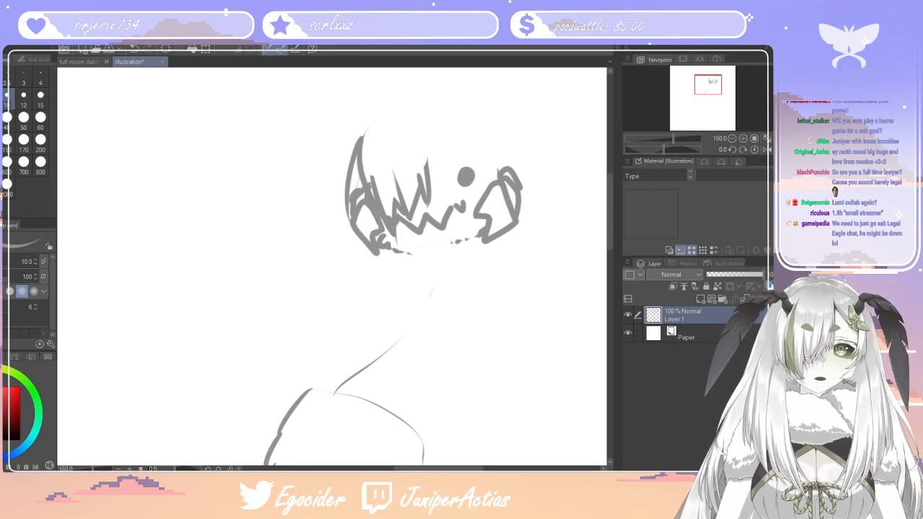
drag(429, 179, 418, 143)
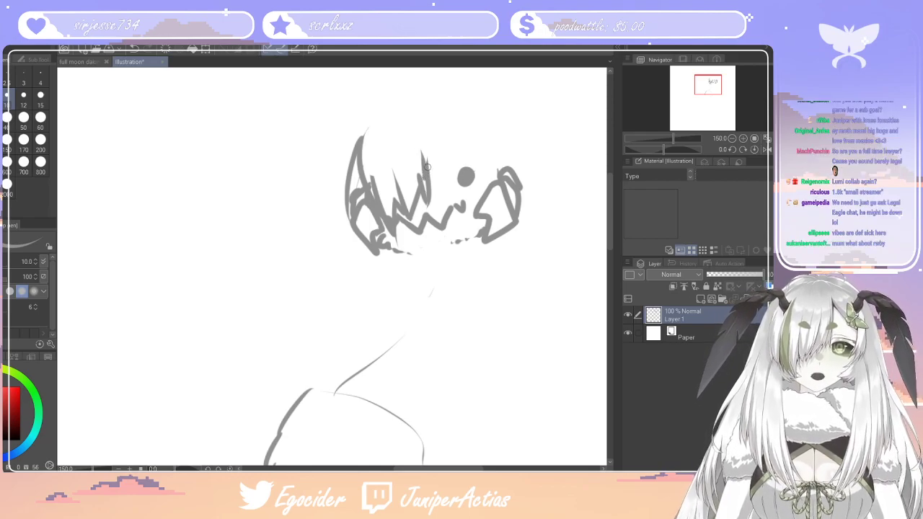
key(ctrl+z)
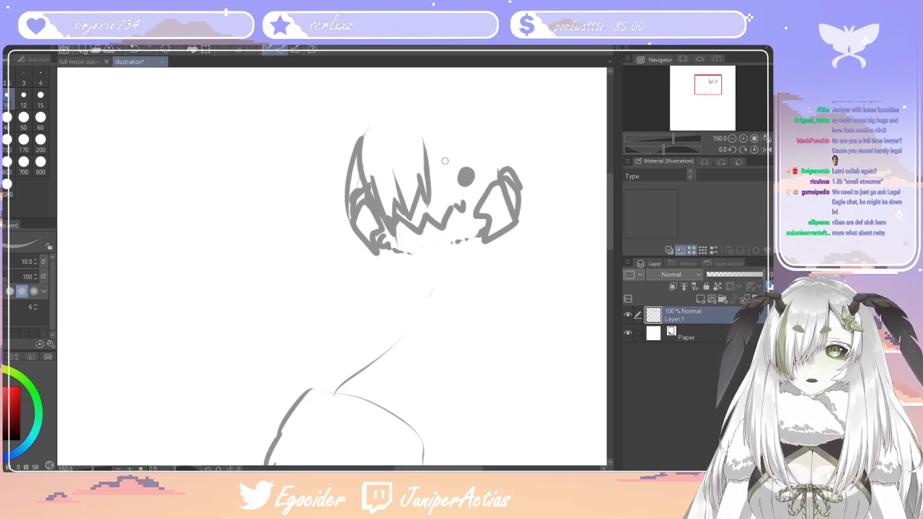
mouse_move(455, 135)
mouse_down()
mouse_move(498, 152)
mouse_move(507, 185)
mouse_move(514, 161)
mouse_move(518, 176)
mouse_move(518, 136)
mouse_up()
Erase the tall outer strand beside the covered eye and redraw it as short spiky hair tufts
key(e)
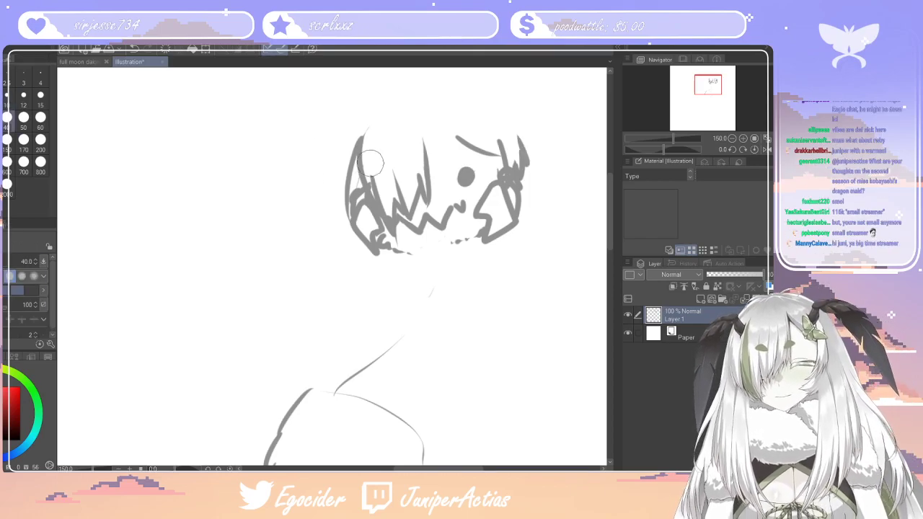
mouse_move(364, 165)
mouse_down()
mouse_move(359, 144)
mouse_move(351, 180)
mouse_up()
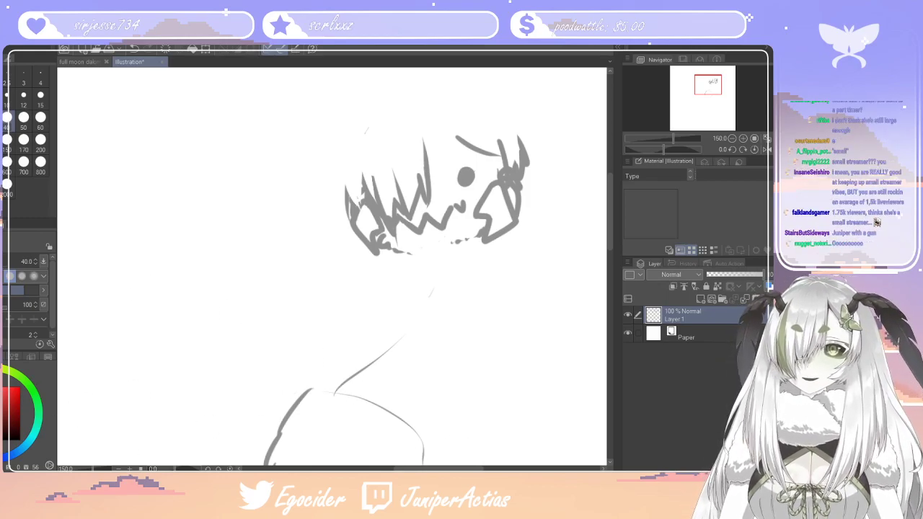
key(p)
mouse_move(360, 175)
mouse_down()
mouse_move(363, 214)
mouse_move(346, 195)
mouse_up()
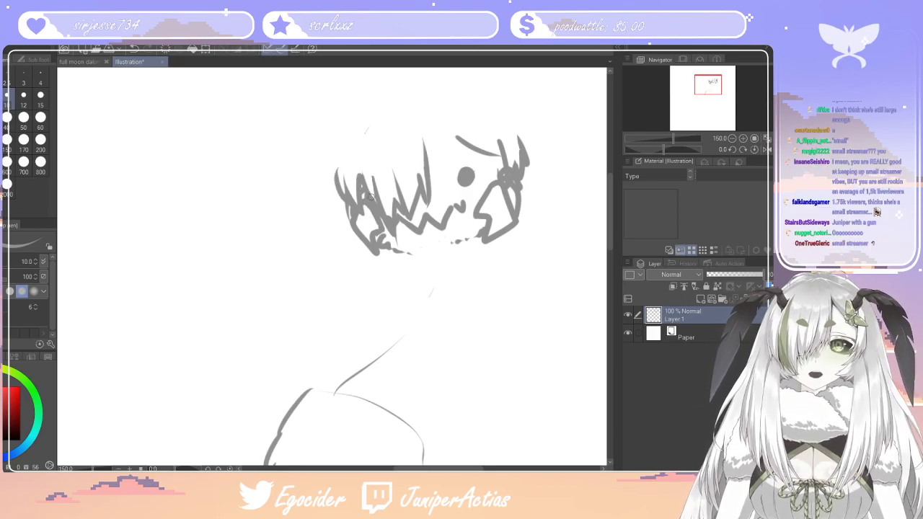
key(ctrl+z)
mouse_move(366, 189)
mouse_down()
mouse_move(366, 154)
mouse_move(366, 188)
mouse_move(355, 163)
mouse_move(366, 190)
mouse_up()
key(ctrl+z)
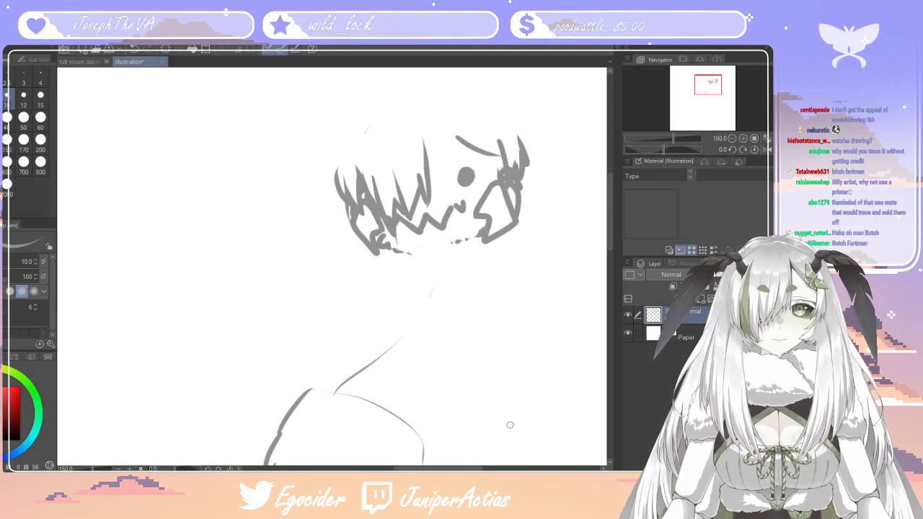
Sketch a scalloped fluffy collar around the neck and a wider second fur tier beneath it
mouse_move(398, 252)
mouse_down()
mouse_move(384, 283)
mouse_move(415, 298)
mouse_up()
drag(422, 298, 437, 308)
mouse_move(442, 310)
mouse_down()
mouse_move(458, 311)
mouse_move(519, 270)
mouse_move(537, 225)
mouse_move(526, 207)
mouse_up()
mouse_move(389, 287)
mouse_down()
mouse_move(341, 324)
mouse_move(364, 360)
mouse_move(441, 391)
mouse_up()
mouse_move(539, 328)
mouse_down()
mouse_move(531, 289)
mouse_move(513, 369)
mouse_move(472, 387)
mouse_up()
key(ctrl+z)
mouse_move(393, 287)
mouse_down()
mouse_move(400, 313)
mouse_move(439, 317)
mouse_move(489, 311)
mouse_move(521, 290)
mouse_up()
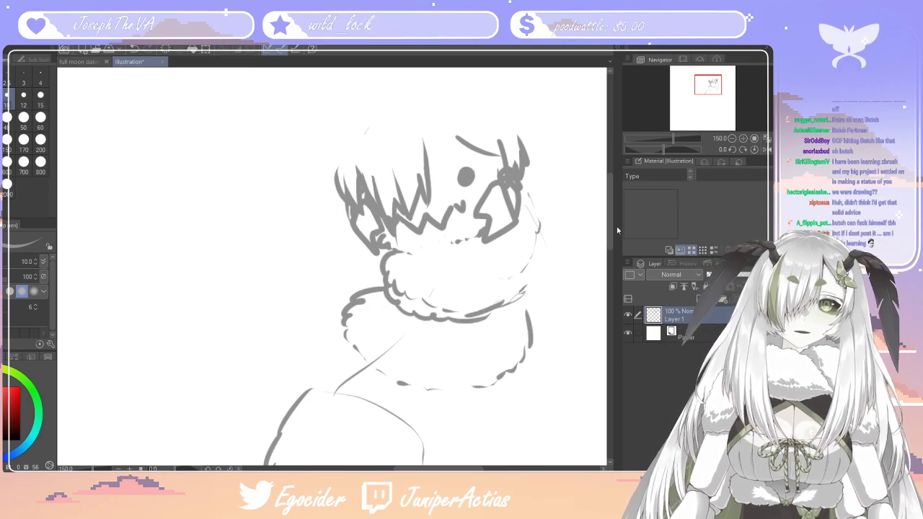
Sketch a third fluffy body tier below the second and outline the larger rounded body section beneath it
scroll(314, 226, down, 4)
mouse_move(343, 206)
mouse_down()
mouse_move(303, 242)
mouse_move(324, 290)
mouse_move(369, 314)
mouse_up()
drag(458, 313, 479, 267)
mouse_move(335, 208)
mouse_down()
mouse_move(356, 238)
mouse_move(405, 258)
mouse_move(398, 253)
mouse_up()
drag(369, 234, 379, 243)
drag(349, 208, 361, 222)
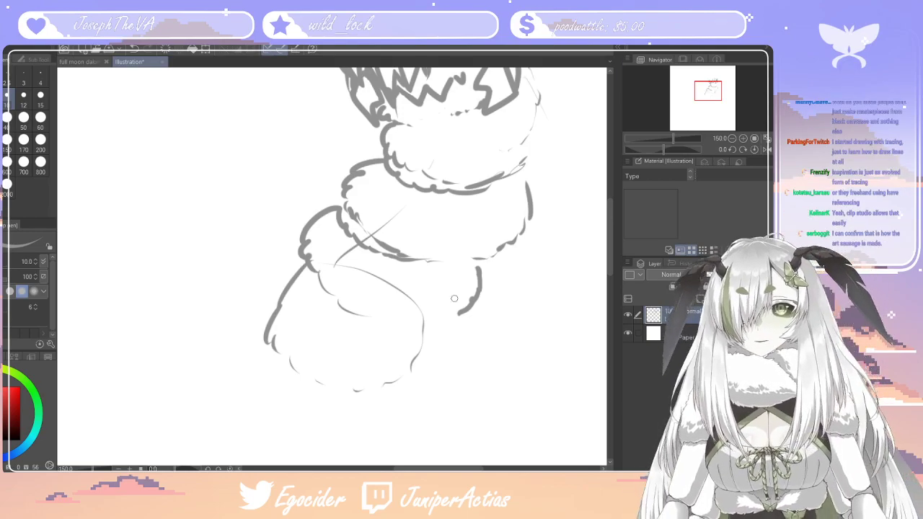
mouse_move(304, 259)
mouse_down()
mouse_move(261, 337)
mouse_move(278, 372)
mouse_move(319, 394)
mouse_move(418, 393)
mouse_up()
mouse_move(461, 365)
mouse_down()
mouse_move(458, 326)
mouse_move(378, 322)
mouse_move(344, 308)
mouse_move(309, 284)
mouse_move(307, 268)
mouse_up()
Draw the long pointed antenna above the visible eye, rising from a short stem
drag(612, 250, 609, 194)
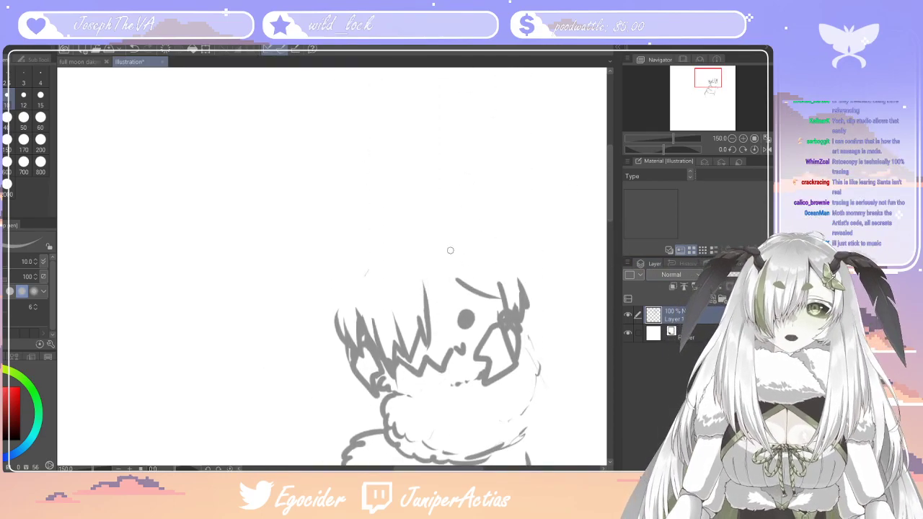
mouse_move(464, 250)
mouse_down()
mouse_move(461, 224)
mouse_move(454, 246)
mouse_move(456, 216)
mouse_move(567, 83)
mouse_up()
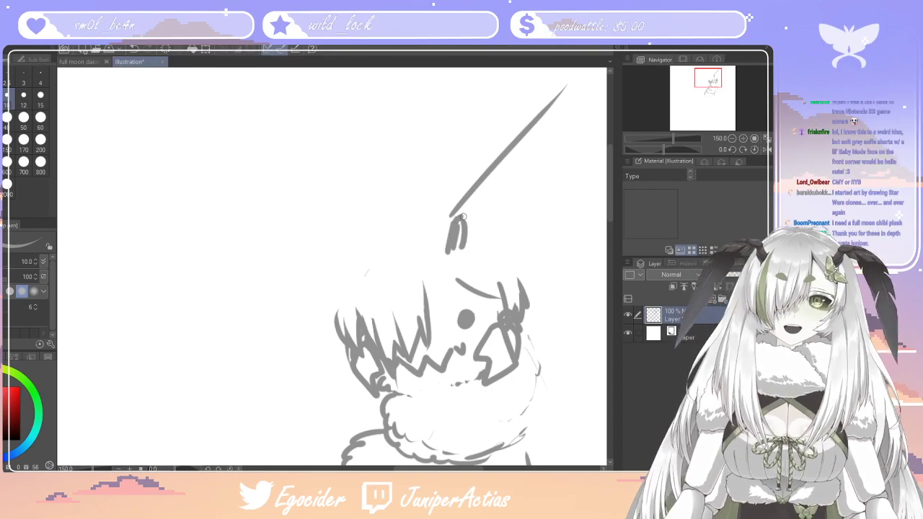
mouse_move(458, 221)
mouse_down()
mouse_move(529, 151)
mouse_move(551, 158)
mouse_move(565, 81)
mouse_up()
Draw the matching leaf-shaped antenna above the covered eye and add an inner contour line to both antennae
mouse_move(357, 255)
mouse_down()
mouse_move(165, 157)
mouse_move(194, 214)
mouse_move(314, 243)
mouse_up()
key(ctrl+z)
key(ctrl+z)
mouse_move(219, 188)
mouse_down()
mouse_move(171, 160)
mouse_move(315, 250)
mouse_move(340, 245)
mouse_up()
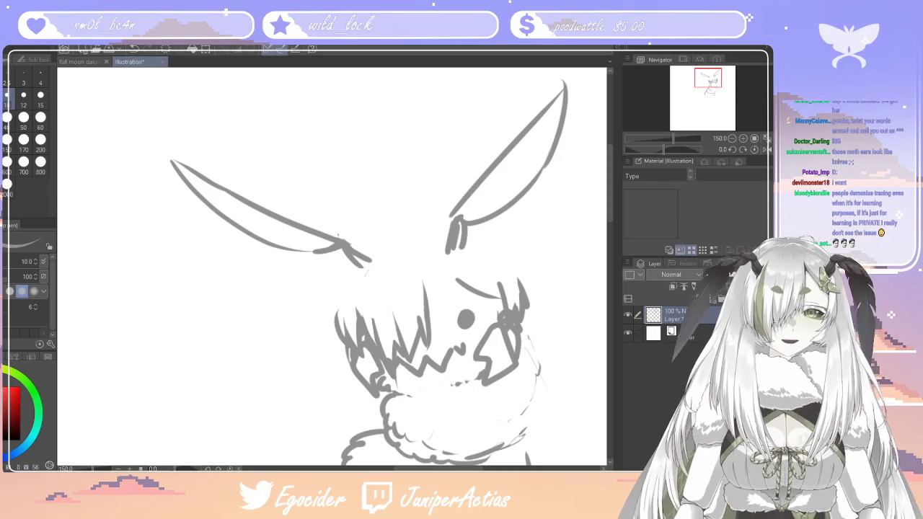
drag(335, 244, 221, 195)
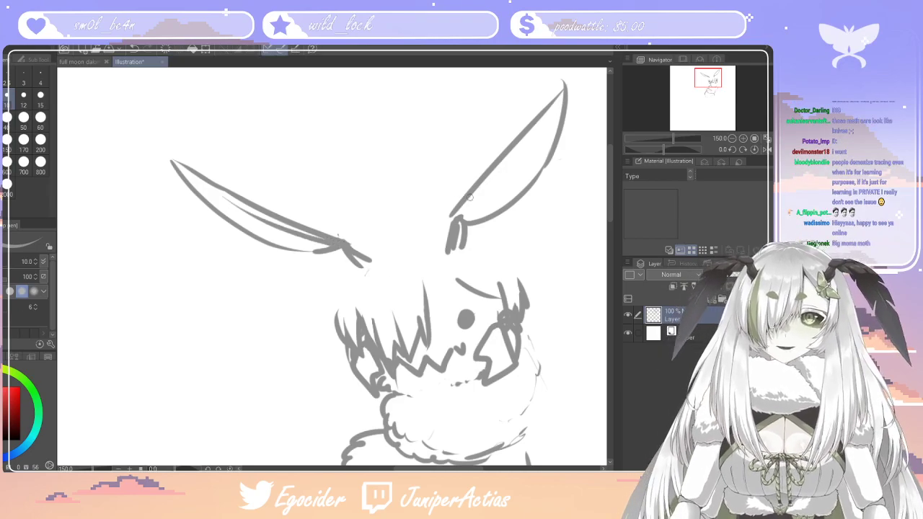
drag(464, 207, 513, 152)
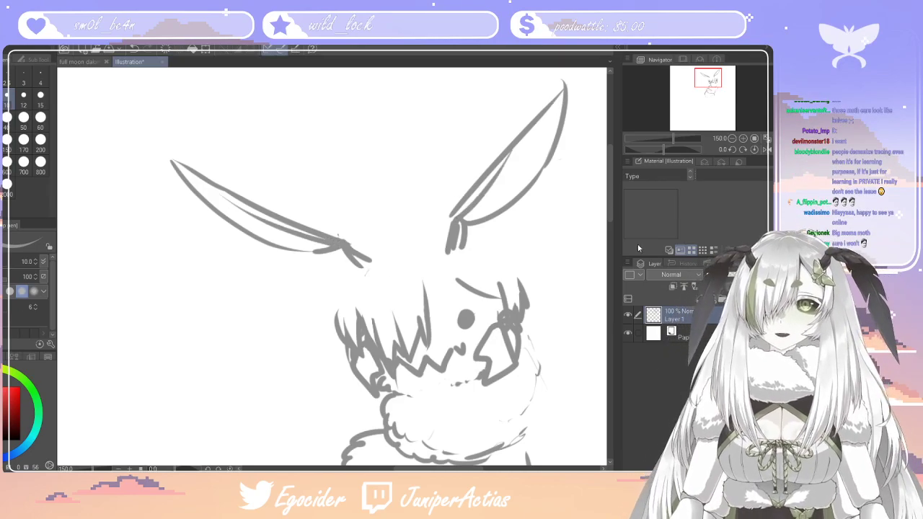
Draw a curved side hair lock on each side of the face and a bent, pointed pair of arms beside the collar
drag(612, 204, 612, 231)
mouse_move(341, 207)
mouse_down()
mouse_move(345, 264)
mouse_move(359, 264)
mouse_up()
mouse_move(532, 161)
mouse_down()
mouse_move(580, 273)
mouse_move(469, 309)
mouse_up()
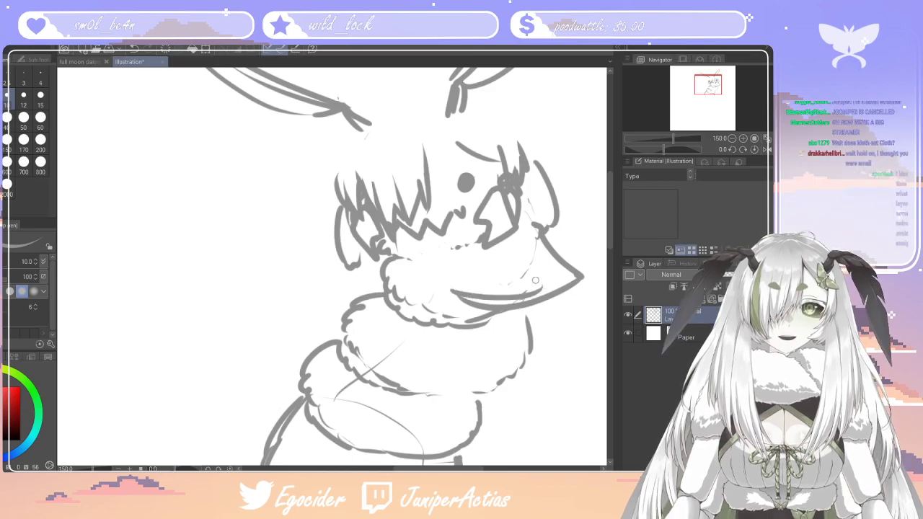
drag(547, 271, 525, 230)
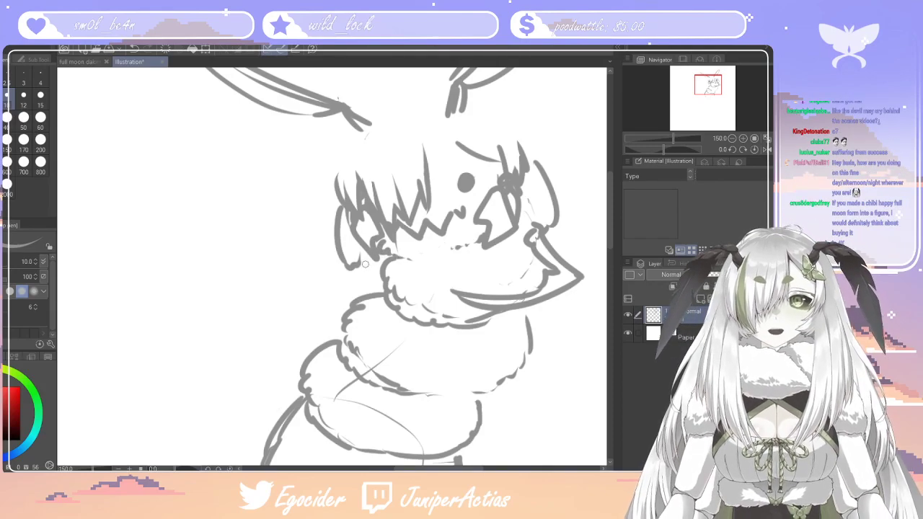
mouse_move(363, 268)
mouse_down()
mouse_move(305, 268)
mouse_move(343, 338)
mouse_up()
mouse_move(382, 362)
mouse_down()
mouse_move(319, 286)
mouse_move(374, 279)
mouse_move(359, 260)
mouse_up()
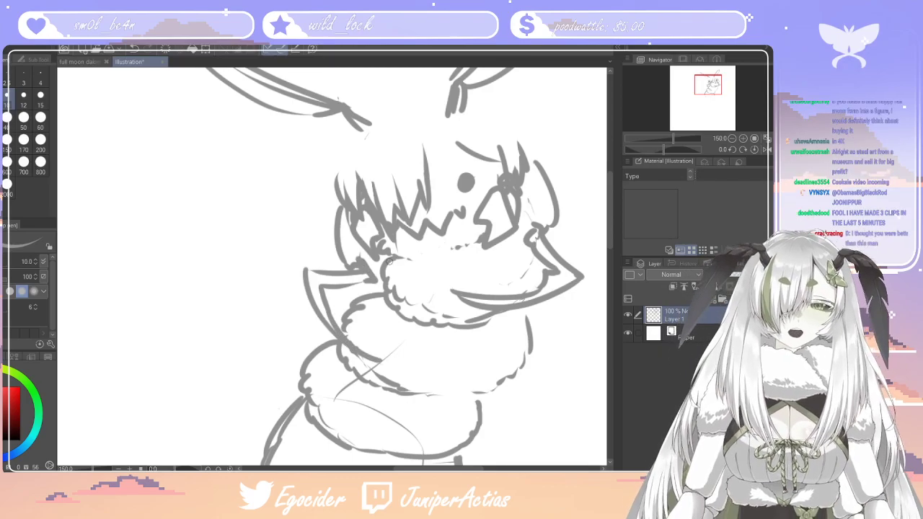
Rework the side hair lock beside the visible eye, trimming its lines with the eraser at size 15
scroll(388, 262, down, 6)
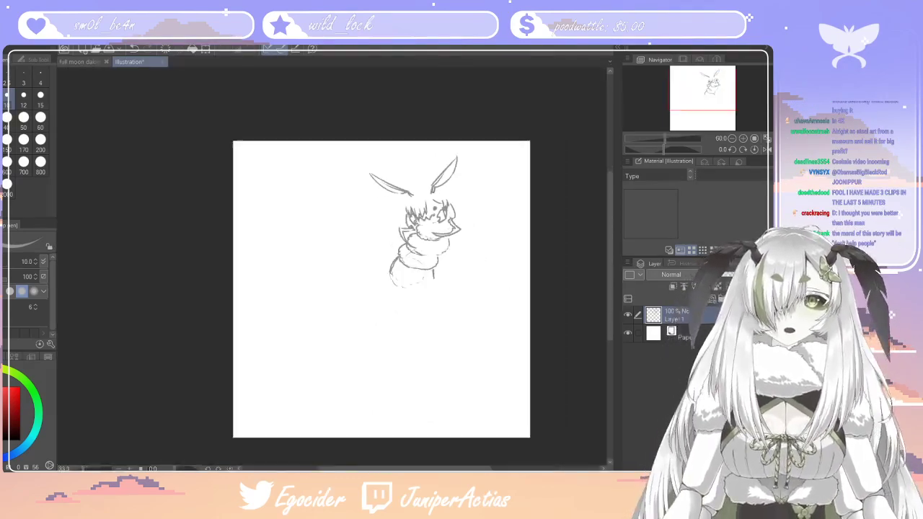
scroll(389, 262, up, 1)
scroll(441, 177, up, 6)
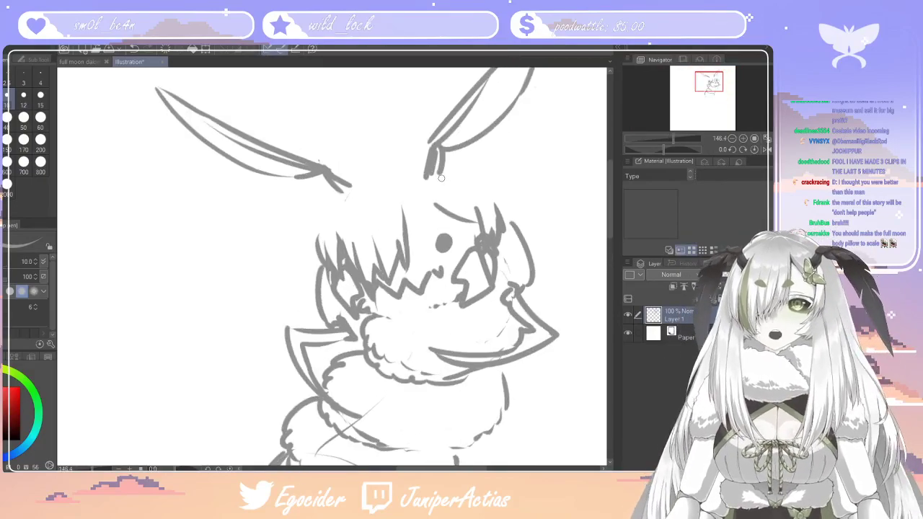
mouse_move(509, 206)
mouse_down()
mouse_move(533, 265)
mouse_move(522, 289)
mouse_up()
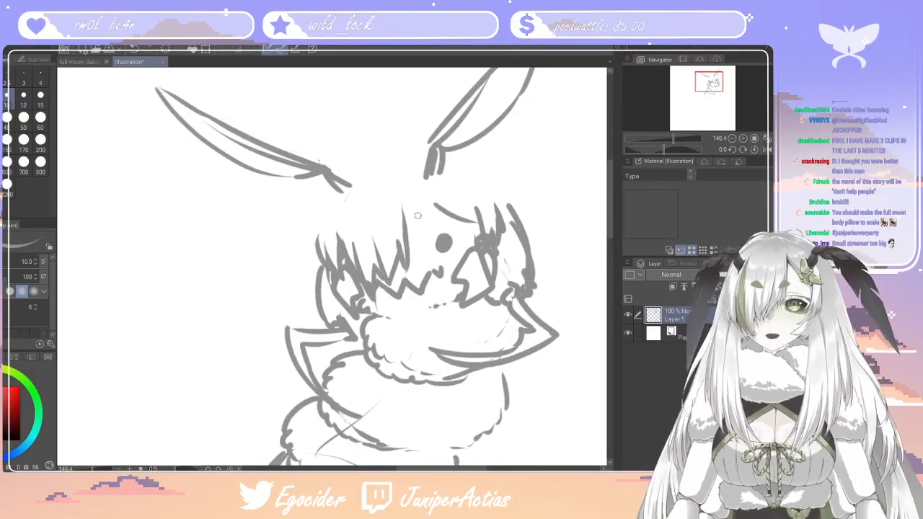
key(e)
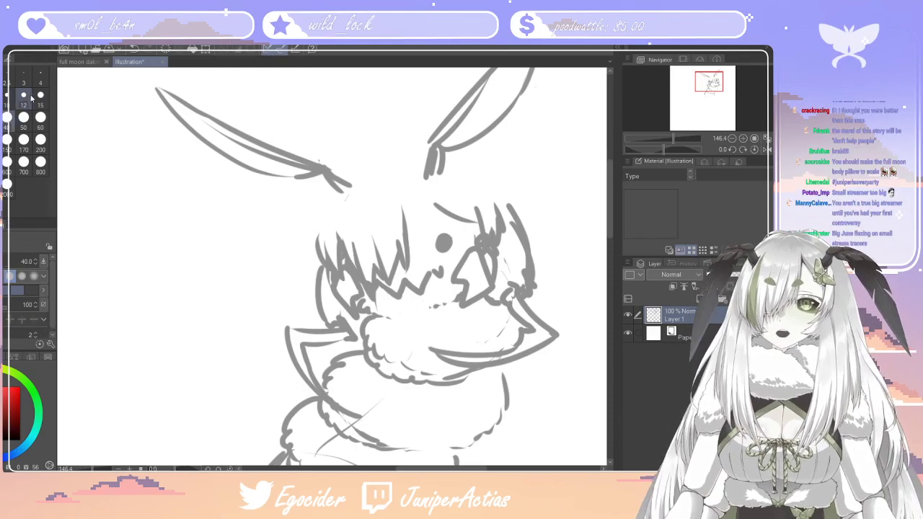
click(40, 98)
mouse_move(514, 240)
mouse_down()
mouse_move(518, 278)
mouse_move(514, 251)
mouse_move(506, 288)
mouse_move(515, 271)
mouse_move(523, 293)
mouse_move(517, 269)
mouse_move(510, 286)
mouse_move(513, 269)
mouse_move(537, 249)
mouse_move(539, 287)
mouse_up()
key(ctrl+z)
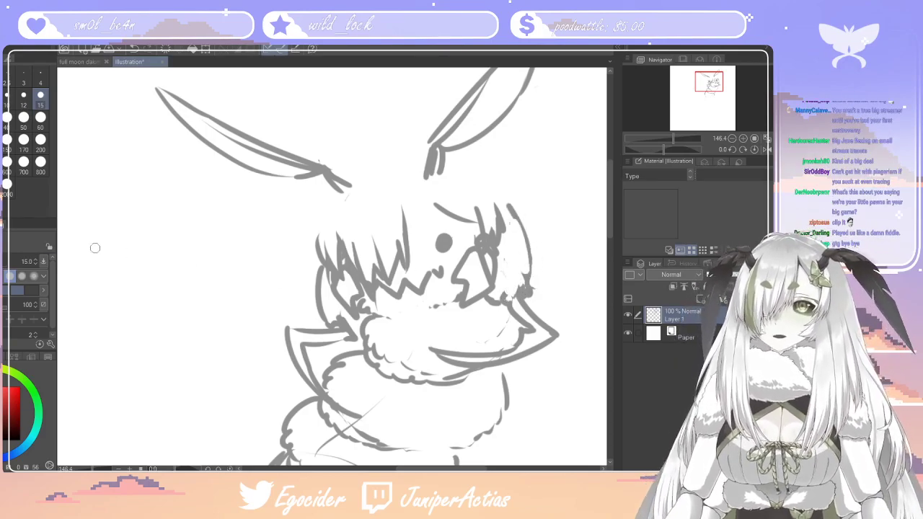
key(p)
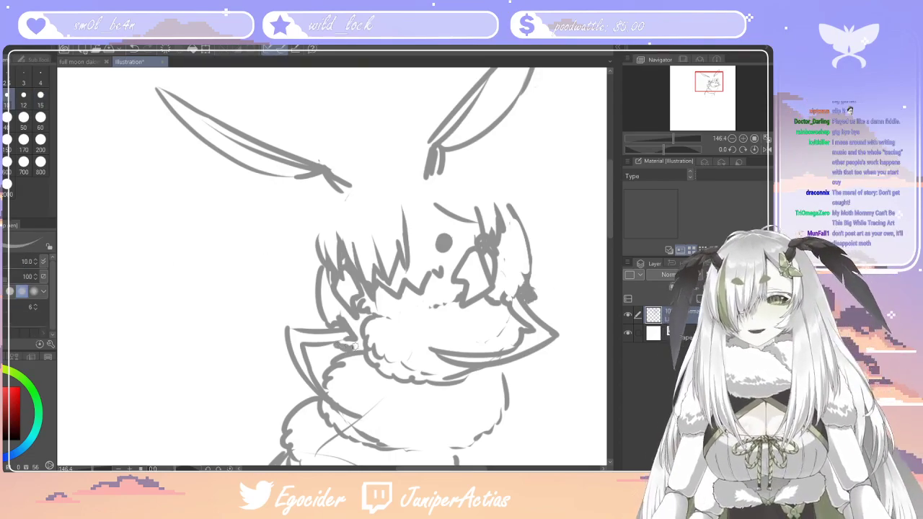
Draw two small oval brow spots over the bangs and outline the rounded crown and sides of the head around the antennae
drag(610, 232, 605, 214)
mouse_move(421, 278)
mouse_down()
mouse_move(412, 288)
mouse_move(422, 281)
mouse_up()
drag(369, 299, 385, 290)
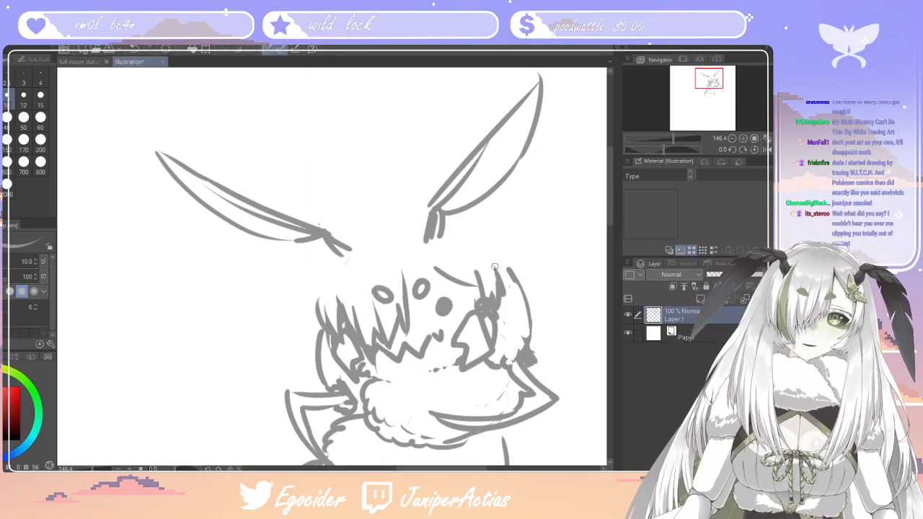
mouse_move(427, 210)
mouse_down()
mouse_move(347, 228)
mouse_move(315, 256)
mouse_move(314, 313)
mouse_up()
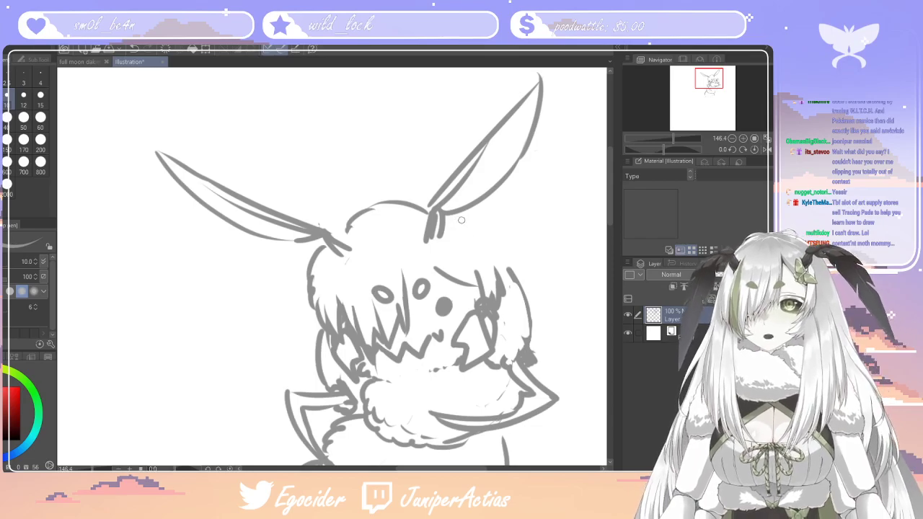
mouse_move(471, 216)
mouse_down()
mouse_move(498, 241)
mouse_move(481, 213)
mouse_move(473, 209)
mouse_move(503, 244)
mouse_move(526, 288)
mouse_up()
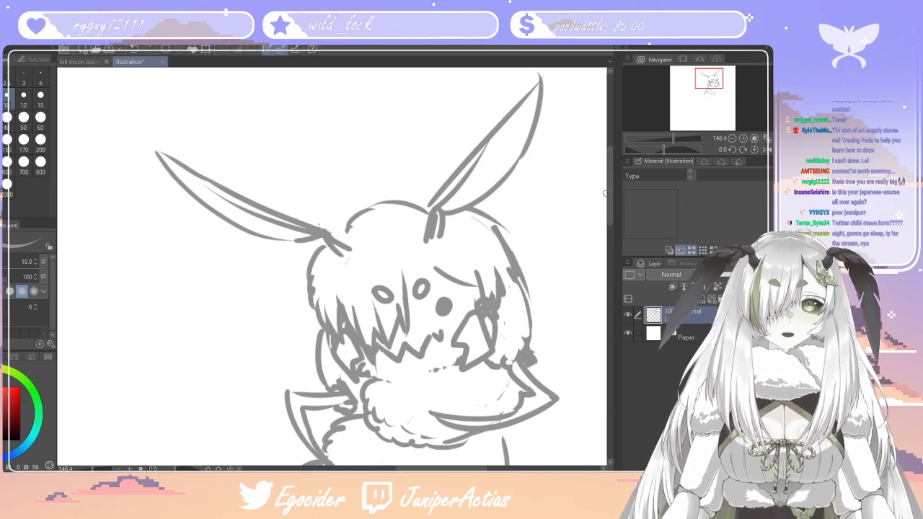
Draw a second pair of bent, pointed legs on both sides of the second fur tier
scroll(599, 248, down, 6)
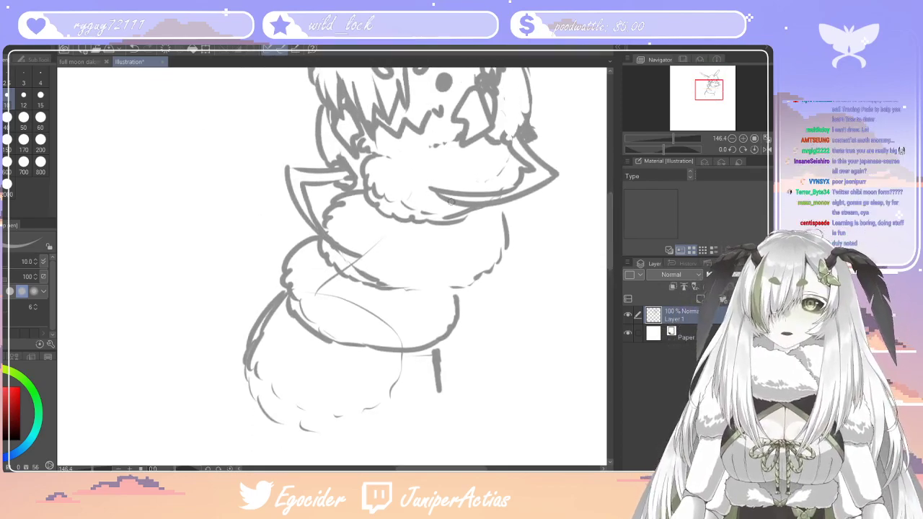
drag(479, 240, 439, 262)
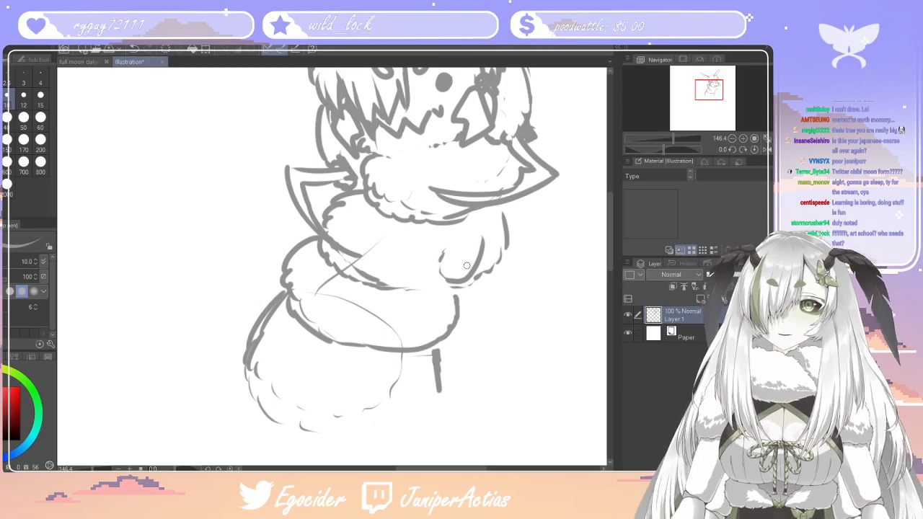
mouse_move(448, 271)
mouse_down()
mouse_move(420, 242)
mouse_move(395, 307)
mouse_up()
mouse_move(395, 297)
mouse_down()
mouse_move(422, 263)
mouse_move(447, 274)
mouse_move(429, 264)
mouse_up()
drag(294, 214, 268, 269)
mouse_move(285, 213)
mouse_down()
mouse_move(302, 235)
mouse_move(327, 222)
mouse_move(333, 230)
mouse_up()
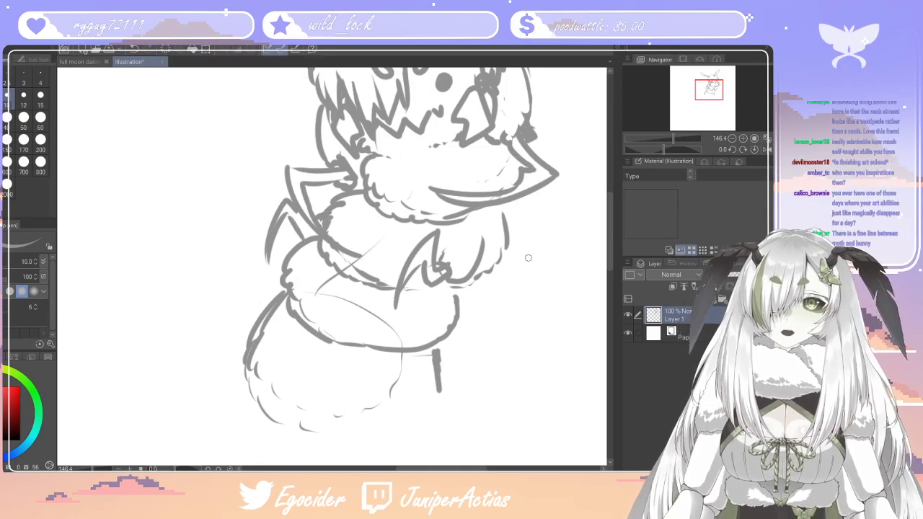
Draw a third pair of small claw-like legs on both sides of the third fur tier
drag(614, 253, 607, 268)
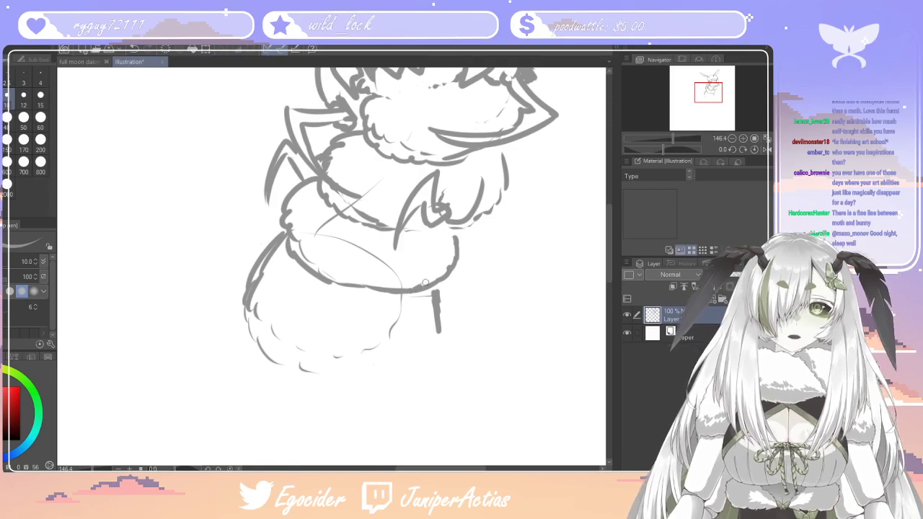
drag(422, 286, 437, 239)
drag(415, 287, 395, 290)
mouse_move(398, 258)
mouse_down()
mouse_move(381, 333)
mouse_move(390, 336)
mouse_move(410, 253)
mouse_move(408, 302)
mouse_move(418, 283)
mouse_move(395, 263)
mouse_up()
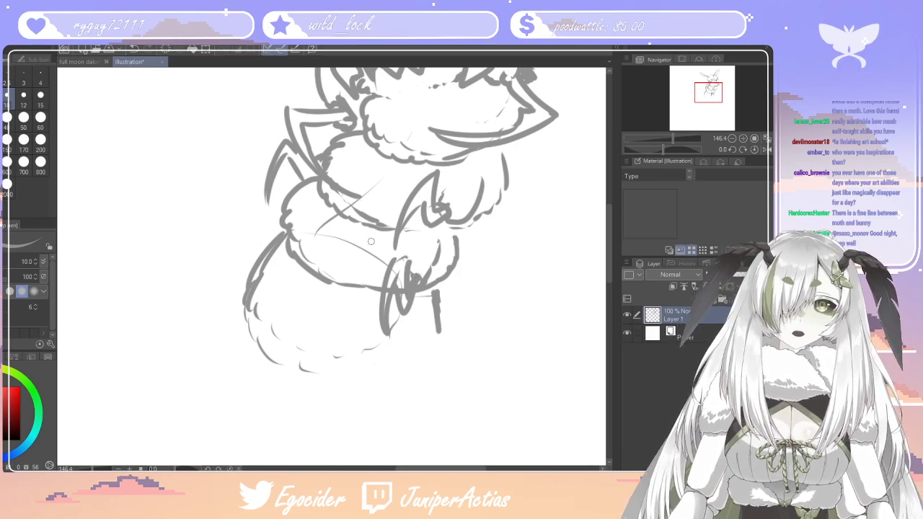
drag(285, 203, 272, 242)
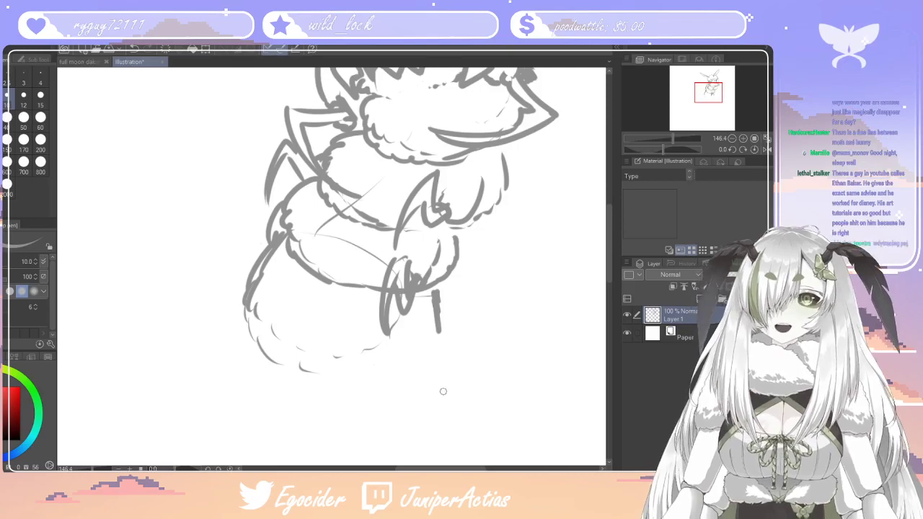
drag(261, 255, 251, 218)
mouse_move(232, 258)
mouse_down()
mouse_move(250, 203)
mouse_move(265, 246)
mouse_up()
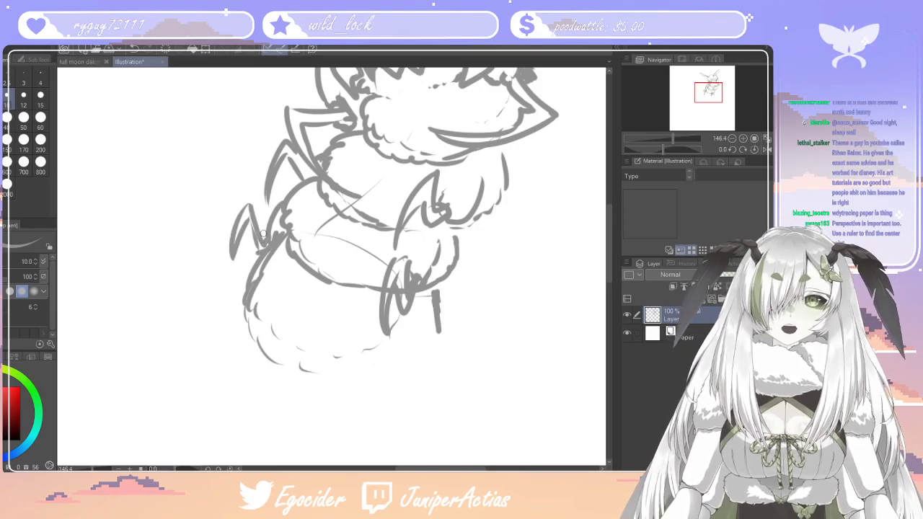
Sketch the outer side and scalloped fluffy bottom edge of the lowest body section
key(ctrl+minus)
key(ctrl+minus)
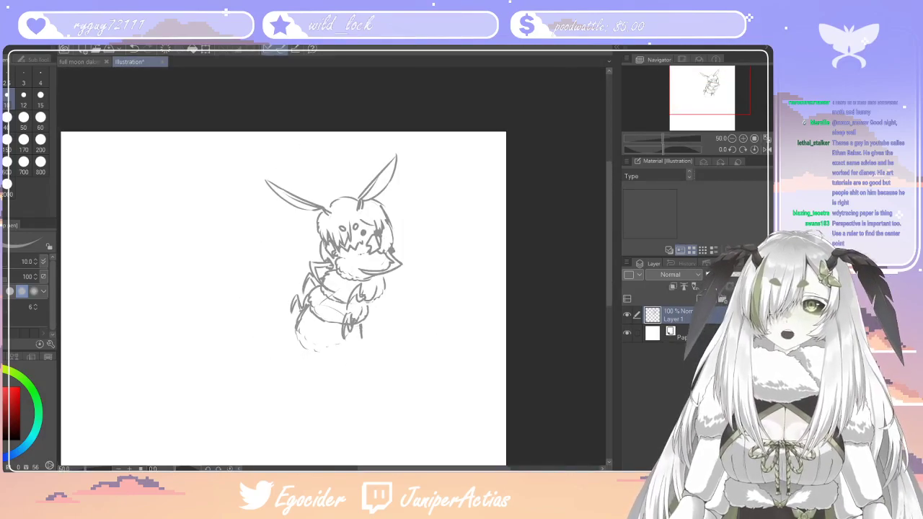
scroll(367, 276, up, 4)
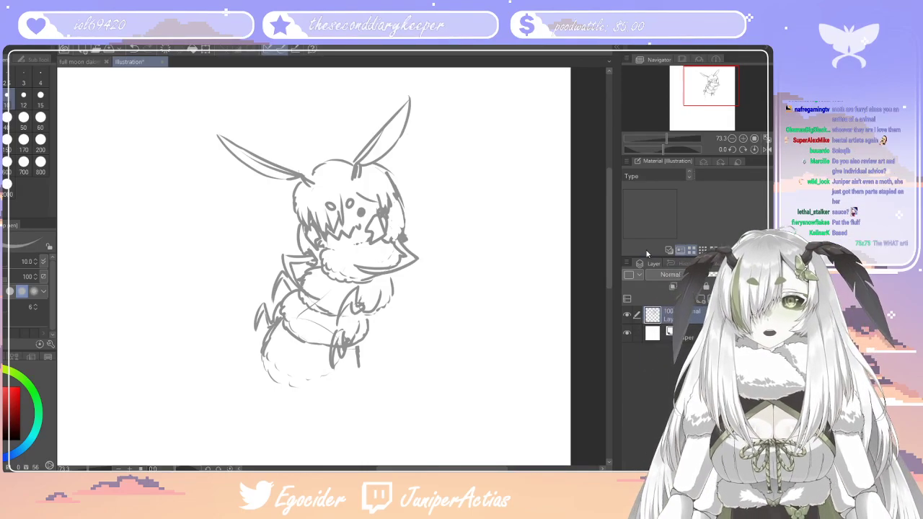
drag(609, 271, 609, 281)
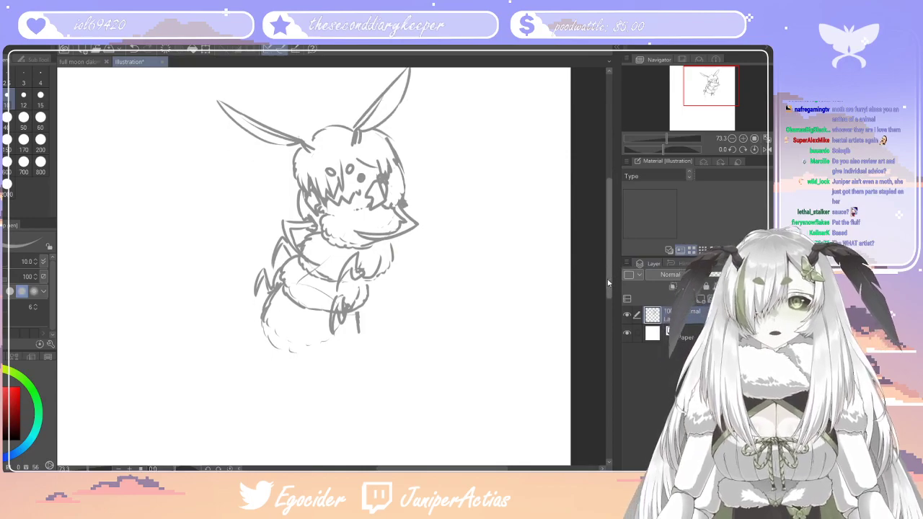
drag(352, 314, 364, 352)
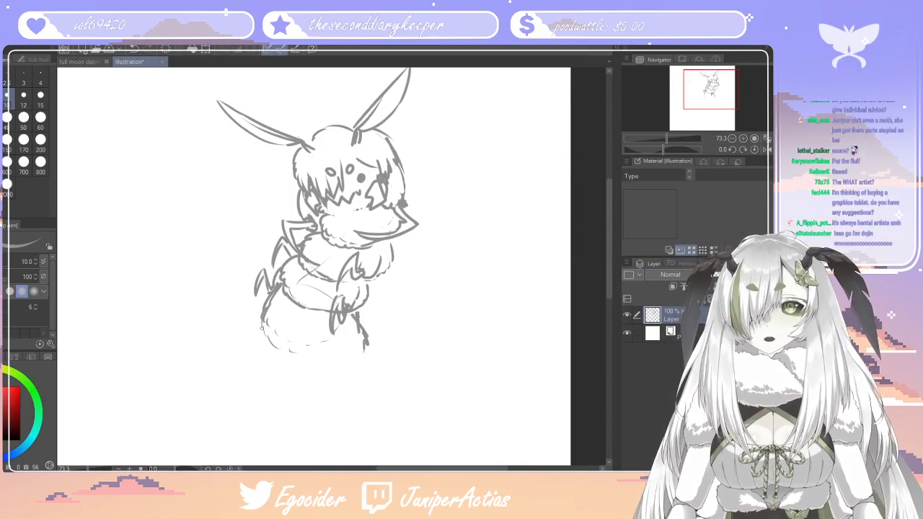
mouse_move(263, 331)
mouse_down()
mouse_move(273, 351)
mouse_move(322, 364)
mouse_up()
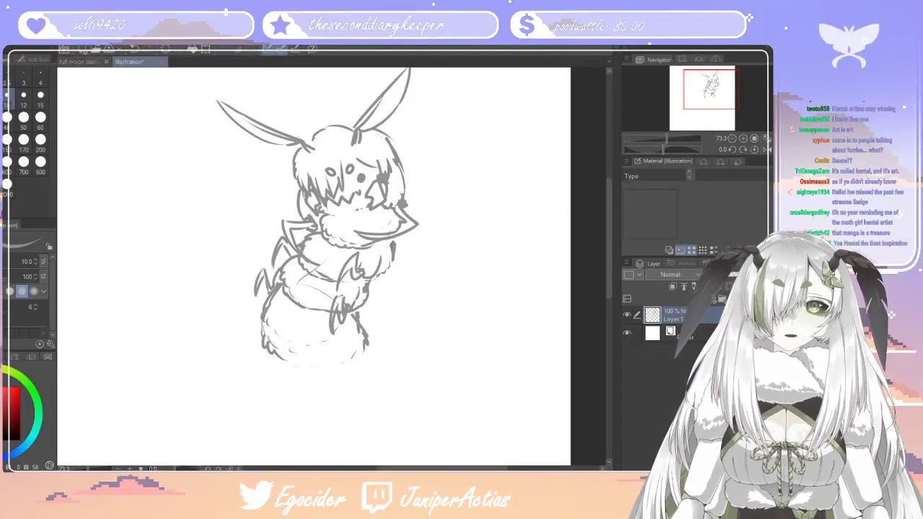
Reinforce the hair outline along both sides of the head with extra strokes
drag(319, 130, 299, 205)
drag(404, 167, 407, 196)
mouse_move(393, 150)
mouse_down()
mouse_move(388, 164)
mouse_move(405, 189)
mouse_up()
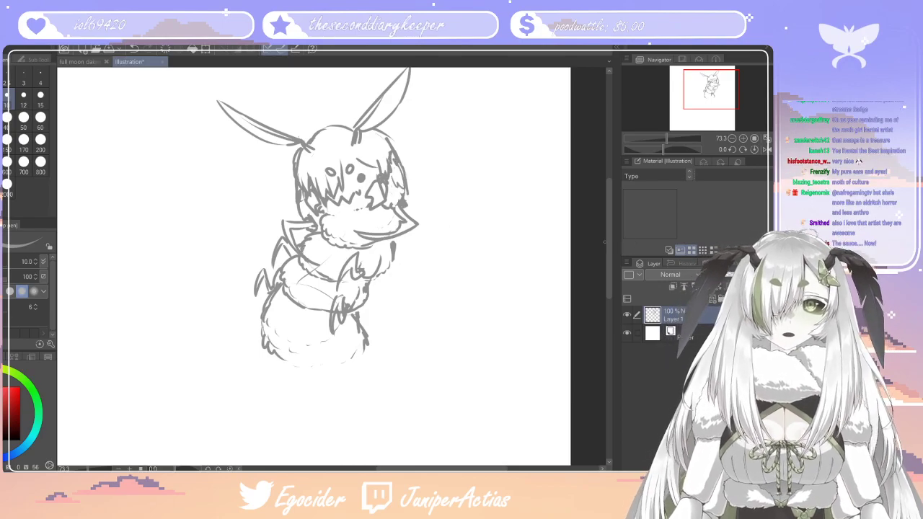
scroll(608, 253, down, 3)
drag(371, 190, 357, 217)
mouse_move(370, 191)
mouse_down()
mouse_move(368, 210)
mouse_move(378, 210)
mouse_up()
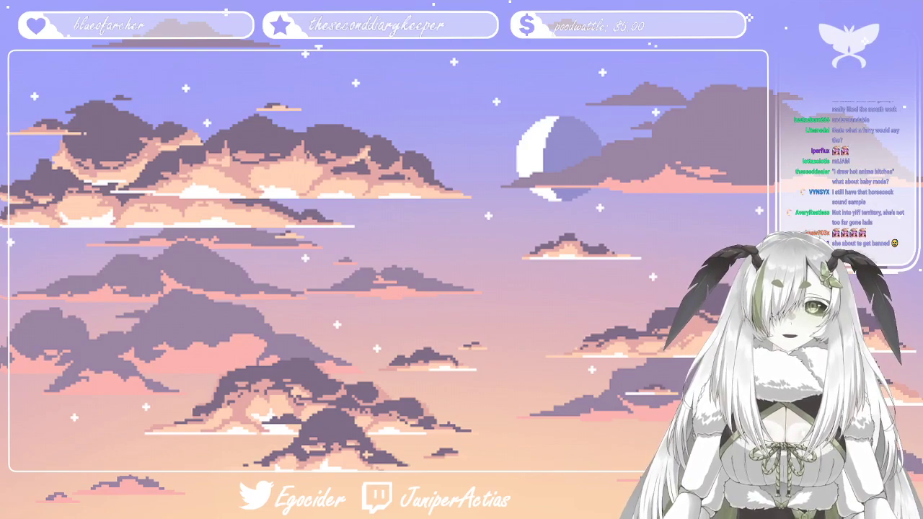
Look at the ratto.png illustration and return to the chibi moth sketch
key(alt+Tab)
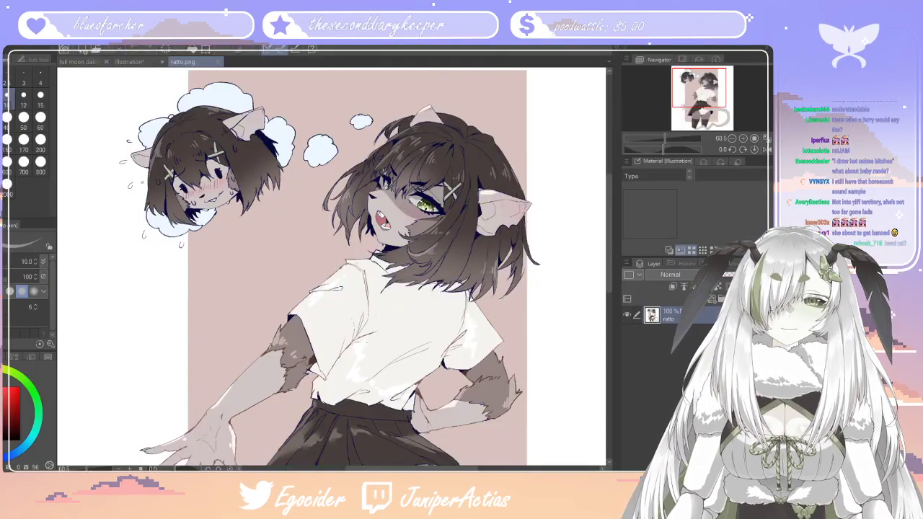
key(alt+Tab)
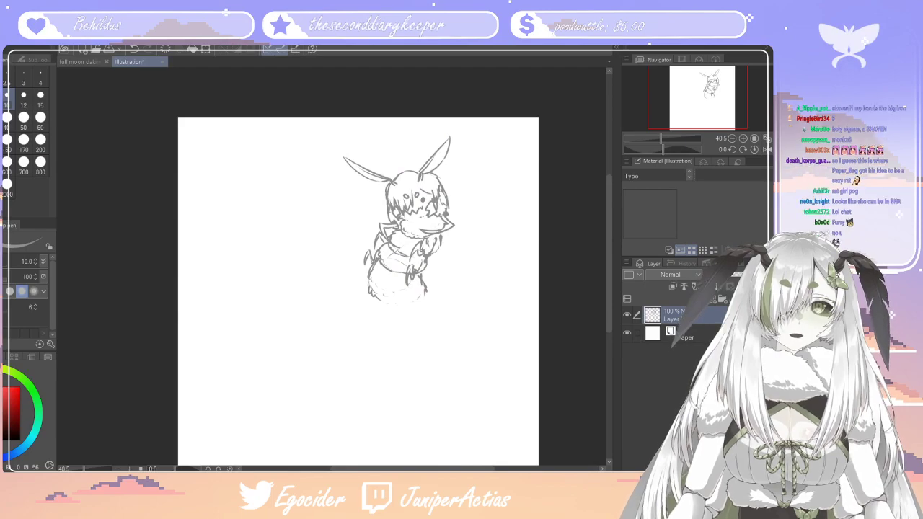
scroll(442, 231, up, 5)
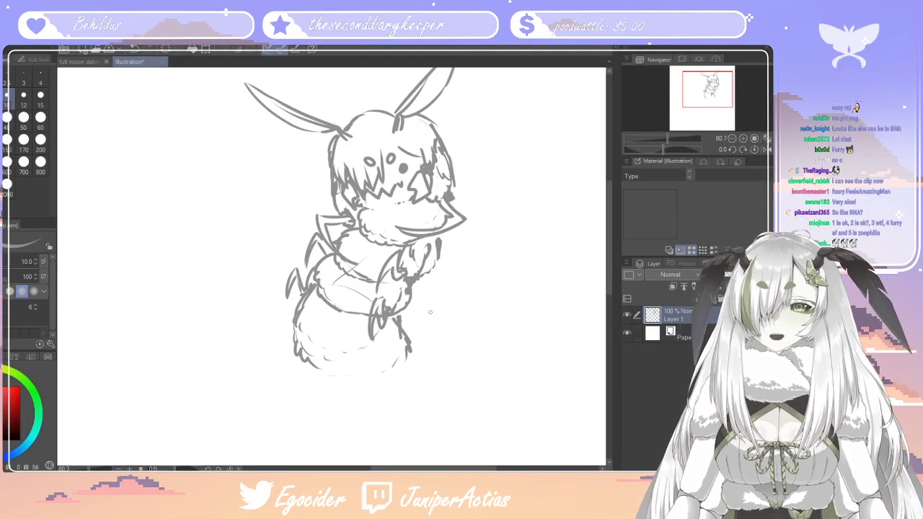
Draw a fourth pair of angular claw-like legs on both sides of the lowest fluffy section and extend its bottom edge
drag(609, 265, 607, 283)
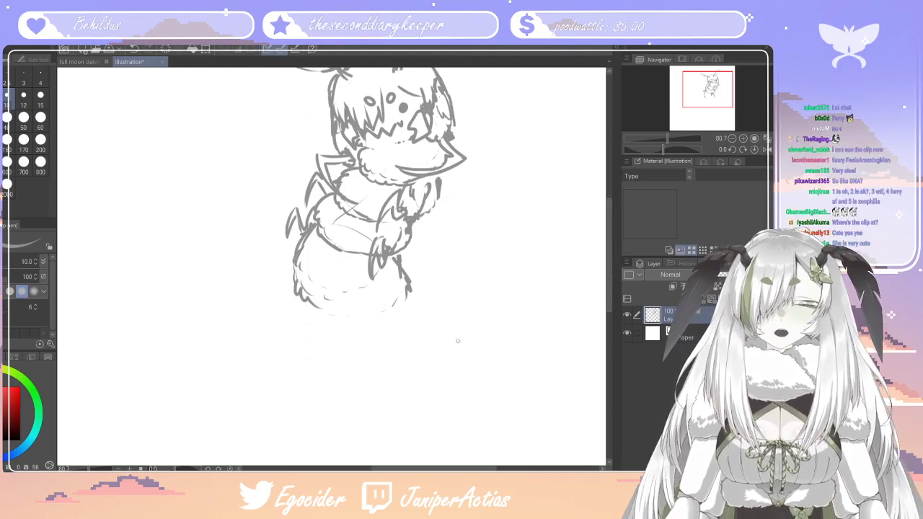
mouse_move(290, 254)
mouse_down()
mouse_move(293, 302)
mouse_move(271, 301)
mouse_move(286, 346)
mouse_up()
mouse_move(276, 308)
mouse_down()
mouse_move(287, 347)
mouse_move(307, 317)
mouse_up()
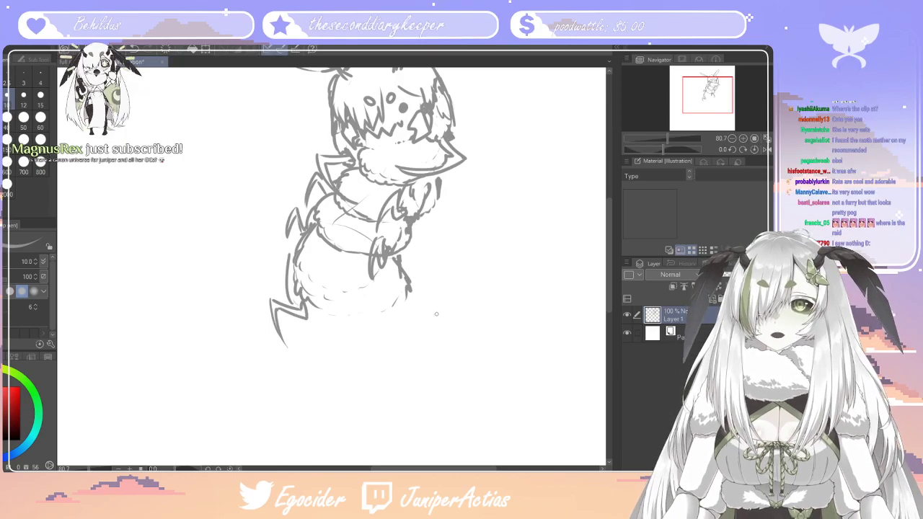
drag(396, 320, 380, 279)
drag(408, 292, 399, 318)
mouse_move(395, 321)
mouse_down()
mouse_move(395, 339)
mouse_move(374, 308)
mouse_move(371, 352)
mouse_up()
drag(389, 304, 397, 327)
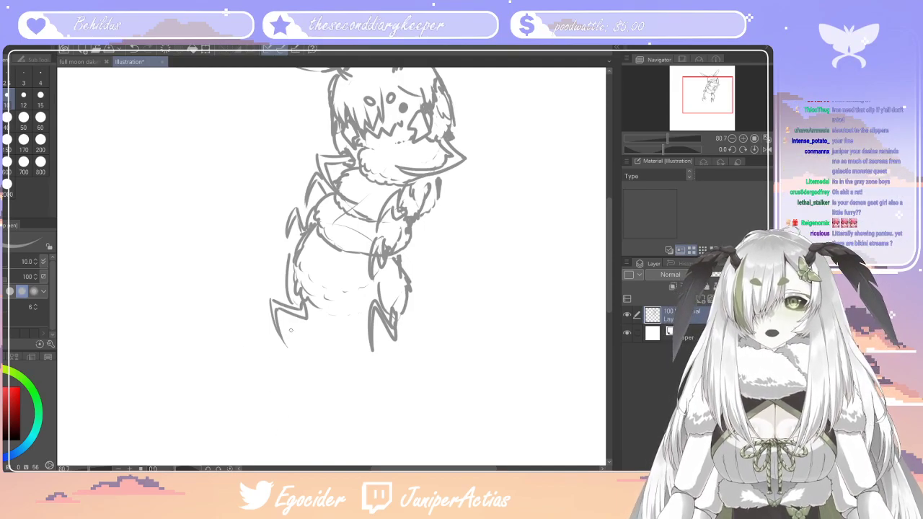
drag(315, 310, 364, 318)
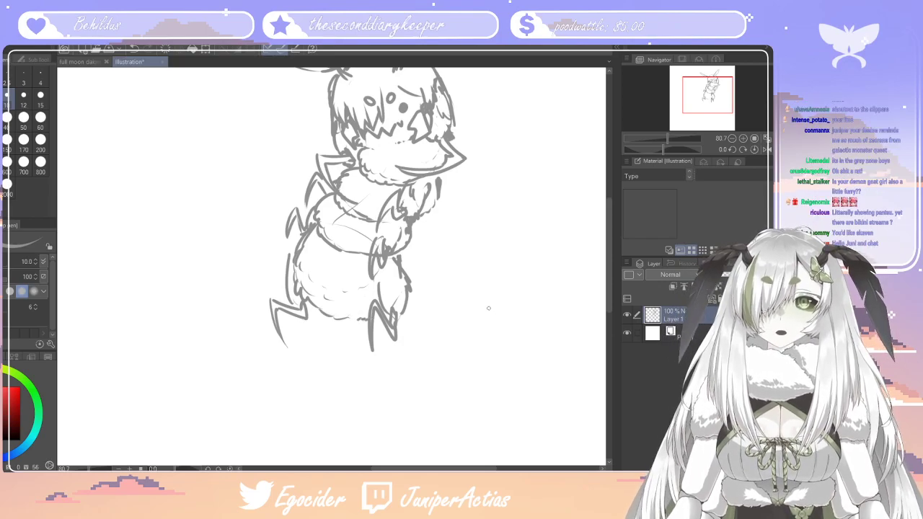
Sketch the curved back line and the chest and belly lines of a larger body below the fluffy sections
mouse_move(608, 257)
mouse_down()
mouse_move(614, 217)
mouse_move(613, 241)
mouse_move(612, 232)
mouse_up()
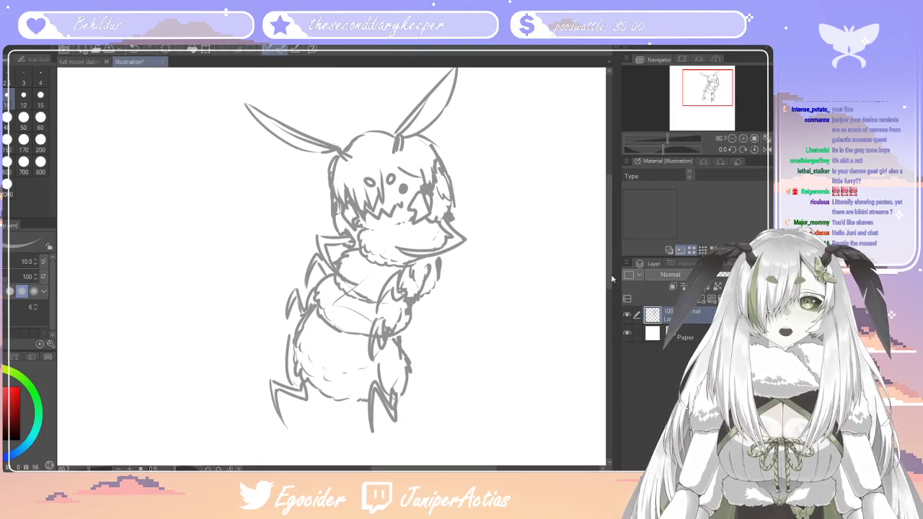
drag(610, 272, 609, 294)
drag(406, 296, 458, 314)
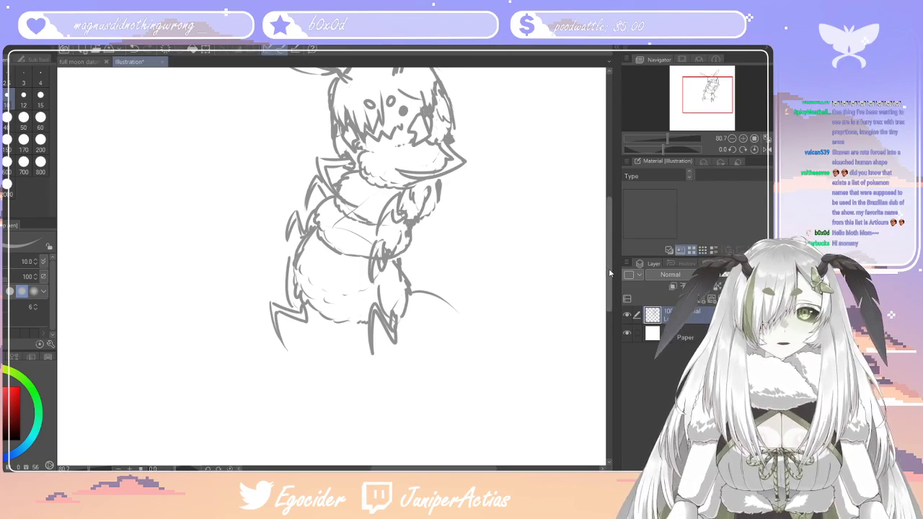
mouse_move(609, 268)
mouse_down()
mouse_move(609, 240)
mouse_move(609, 306)
mouse_up()
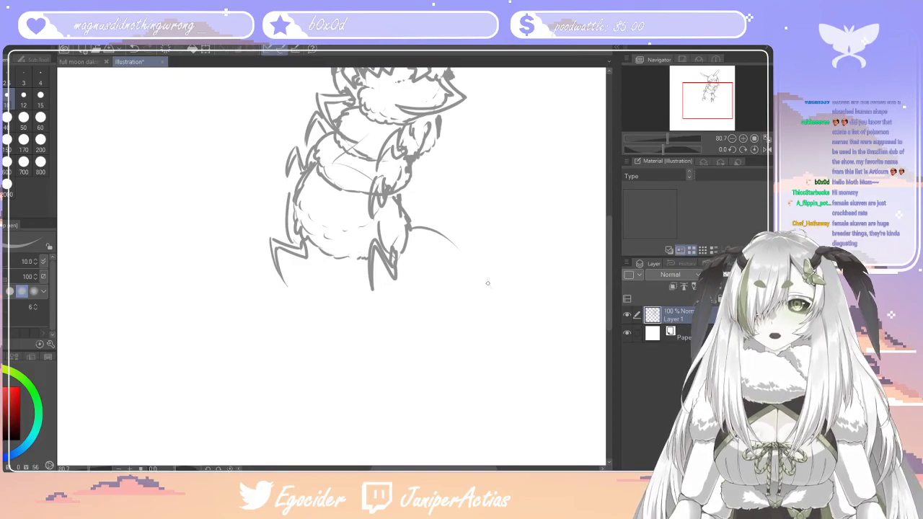
drag(488, 281, 491, 288)
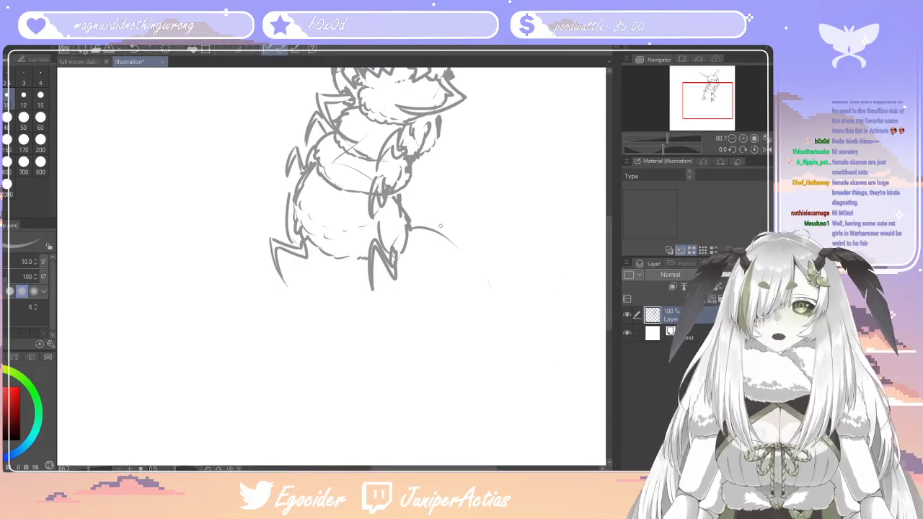
mouse_move(611, 271)
mouse_down()
mouse_move(612, 225)
mouse_move(611, 267)
mouse_up()
drag(312, 268, 314, 329)
drag(353, 356, 381, 352)
mouse_move(472, 278)
mouse_down()
mouse_move(413, 226)
mouse_move(421, 229)
mouse_up()
drag(312, 246, 314, 303)
Rough in the hindquarters behind the body with a sloping rump line and a large rounded haunch shape
drag(472, 292, 560, 333)
drag(555, 350, 551, 390)
mouse_move(500, 366)
mouse_down()
mouse_move(485, 452)
mouse_move(562, 394)
mouse_move(575, 413)
mouse_up()
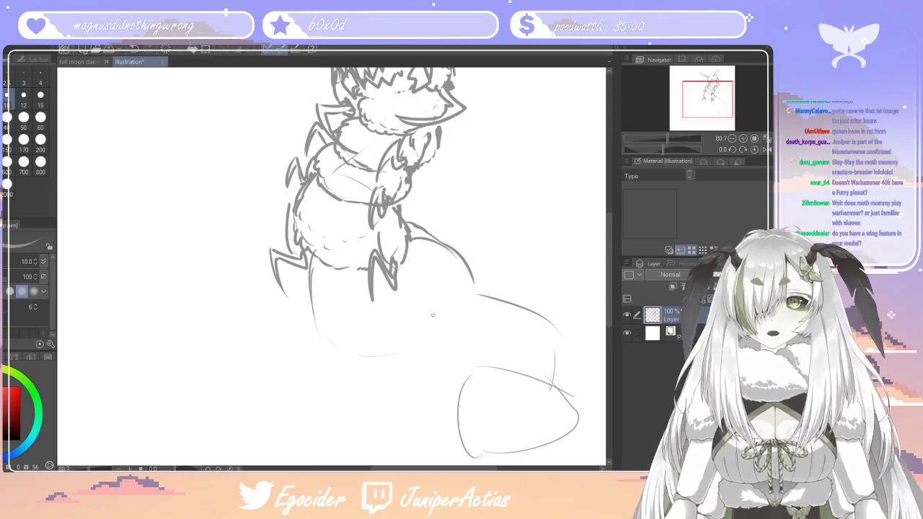
Move the whole sketch left and slightly down on the canvas with a transform
scroll(380, 190, down, 15)
scroll(290, 188, up, 6)
scroll(289, 188, up, 2)
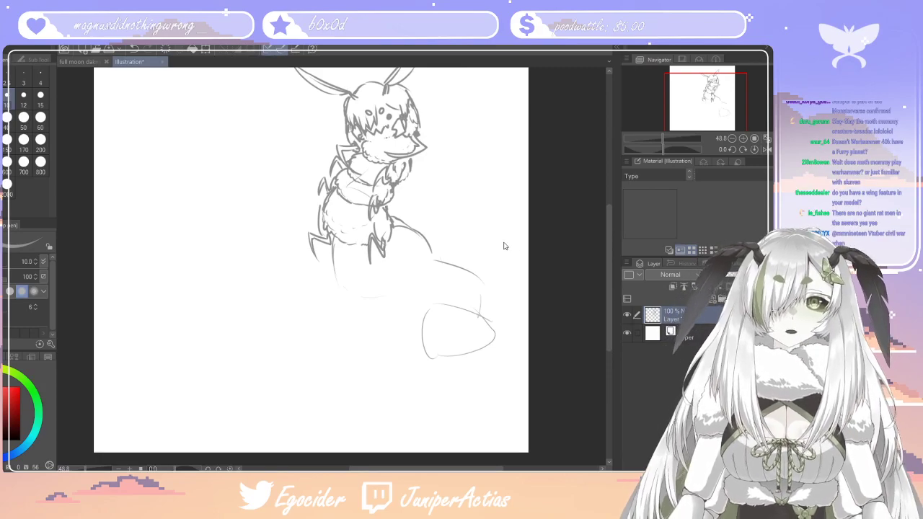
key(ctrl+t)
drag(456, 284, 390, 300)
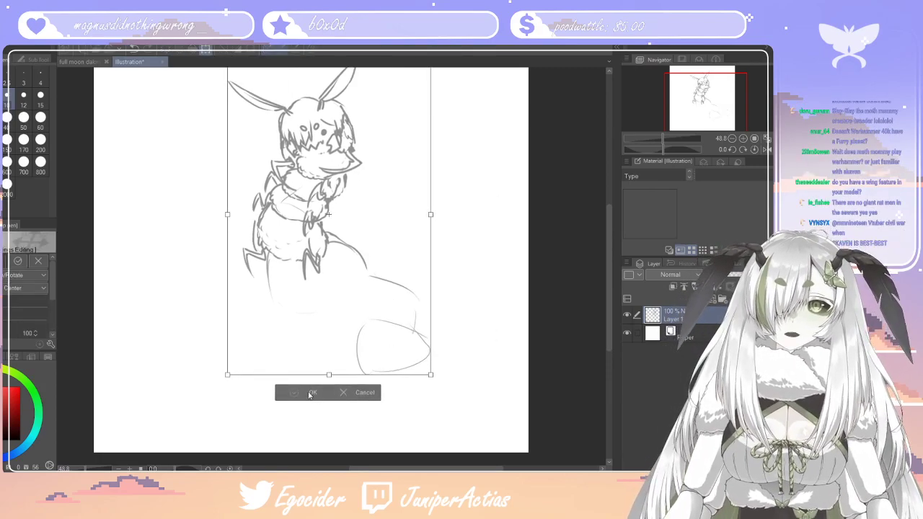
click(310, 393)
Strengthen the chest and belly outline, connect it to the haunch, and draw the rear edge of the hindquarters
scroll(508, 189, down, 1)
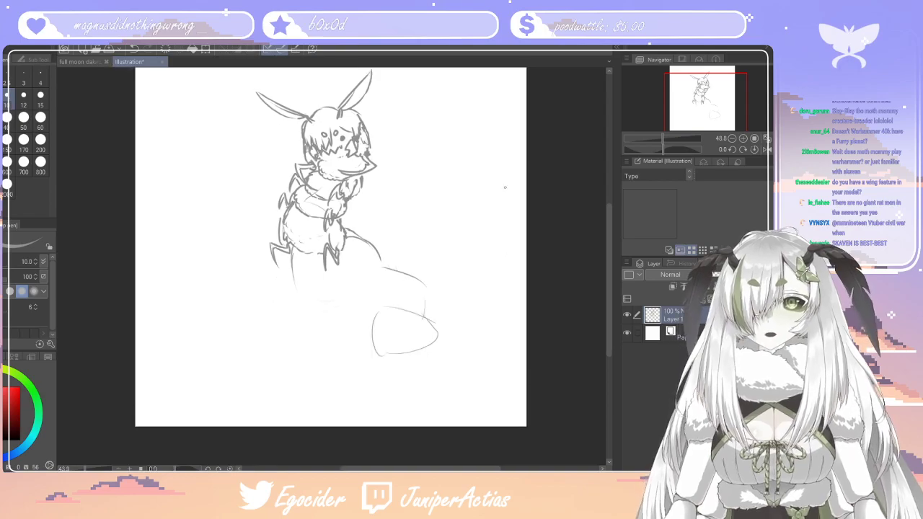
scroll(387, 177, up, 2)
scroll(387, 177, up, 2)
scroll(404, 216, down, 2)
scroll(411, 238, up, 2)
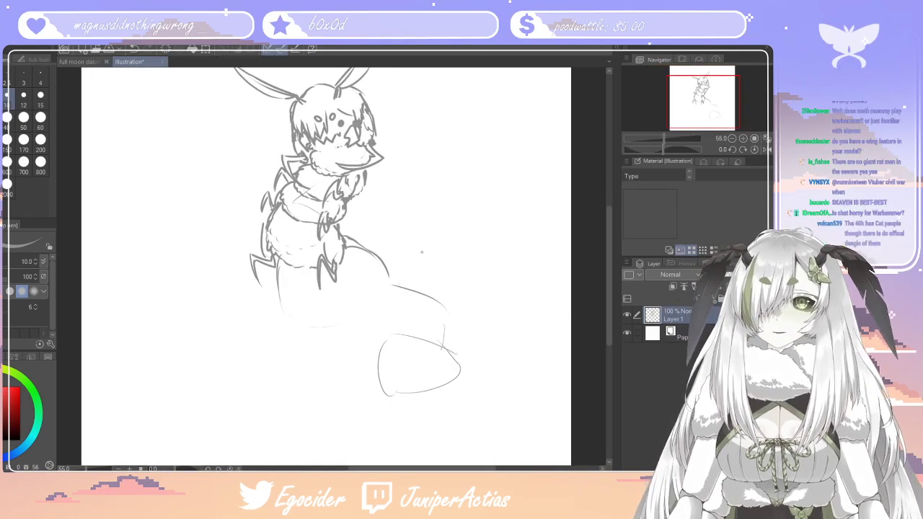
scroll(415, 256, down, 3)
scroll(407, 263, up, 2)
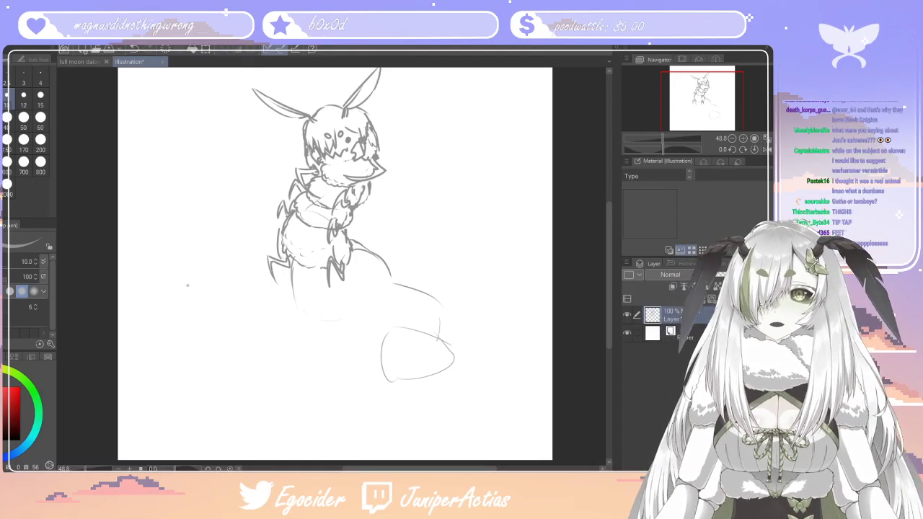
mouse_move(297, 290)
mouse_down()
mouse_move(328, 318)
mouse_move(376, 309)
mouse_move(383, 326)
mouse_move(372, 356)
mouse_up()
drag(352, 235, 406, 269)
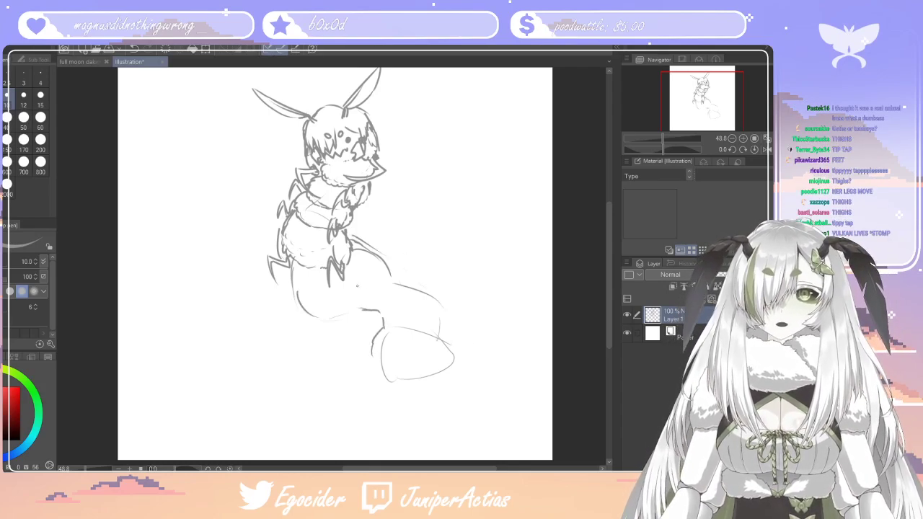
drag(448, 318, 456, 362)
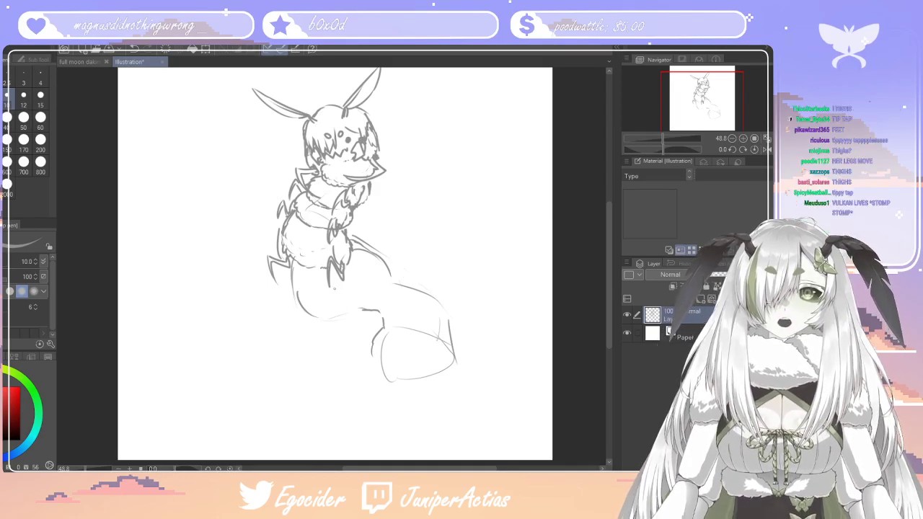
Sketch two thick front legs below the fluffy sections, ending in fluffy fur cuffs
mouse_move(329, 286)
mouse_down()
mouse_move(336, 314)
mouse_move(362, 320)
mouse_move(364, 302)
mouse_move(351, 325)
mouse_move(343, 319)
mouse_move(361, 289)
mouse_move(364, 256)
mouse_move(353, 247)
mouse_up()
mouse_move(282, 267)
mouse_down()
mouse_move(278, 310)
mouse_move(300, 328)
mouse_move(312, 322)
mouse_up()
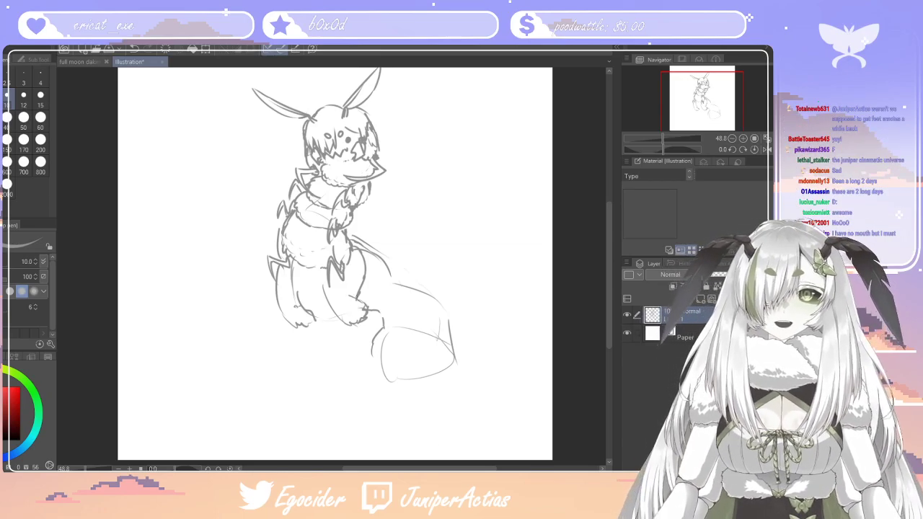
mouse_move(282, 320)
mouse_down()
mouse_move(293, 326)
mouse_move(284, 312)
mouse_up()
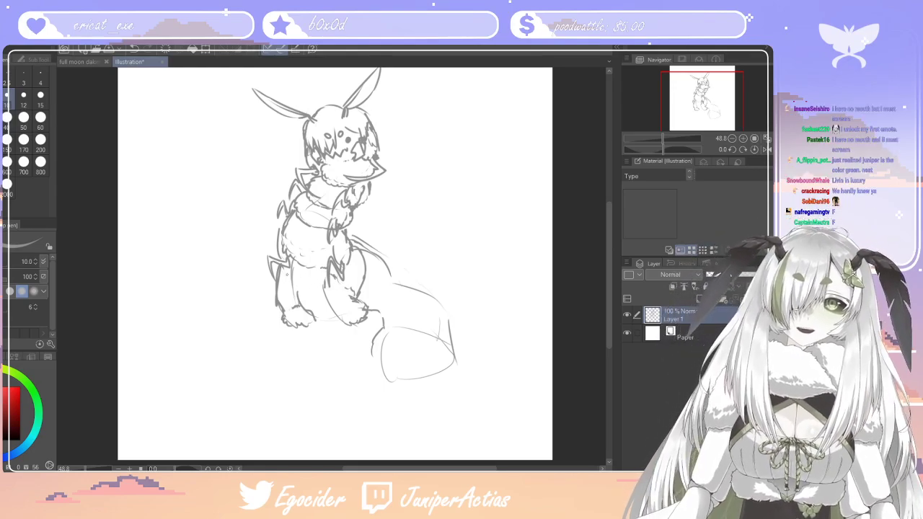
drag(291, 272, 296, 292)
Draw a row of long curved claws hanging down below the furry cuffs of the front legs
mouse_move(367, 318)
mouse_down()
mouse_move(378, 326)
mouse_move(343, 341)
mouse_move(355, 418)
mouse_up()
mouse_move(354, 345)
mouse_down()
mouse_move(360, 355)
mouse_move(374, 323)
mouse_move(364, 319)
mouse_up()
mouse_move(307, 324)
mouse_down()
mouse_move(290, 348)
mouse_move(322, 419)
mouse_up()
drag(303, 366, 326, 419)
drag(306, 349, 315, 352)
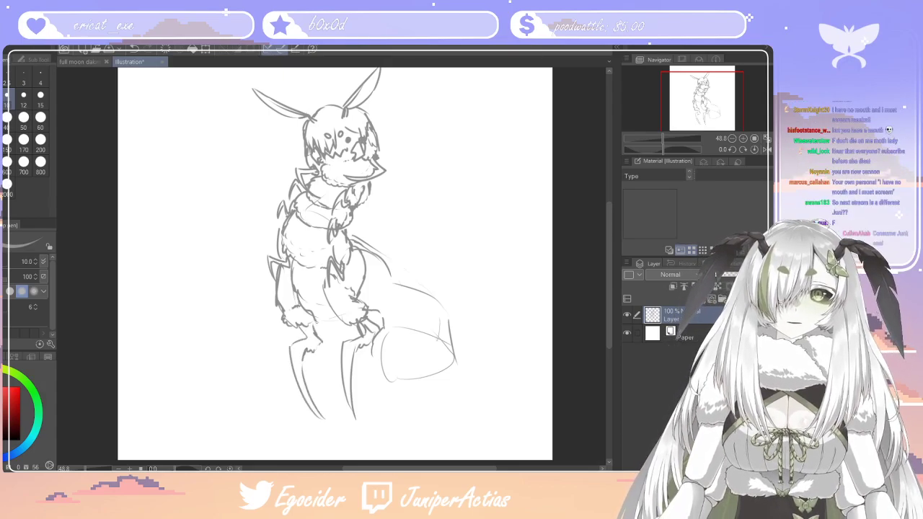
mouse_move(395, 292)
mouse_down()
mouse_move(381, 313)
mouse_move(369, 275)
mouse_move(389, 277)
mouse_move(395, 298)
mouse_up()
mouse_move(383, 333)
mouse_down()
mouse_move(396, 351)
mouse_move(373, 370)
mouse_move(383, 428)
mouse_move(368, 348)
mouse_move(378, 338)
mouse_move(393, 357)
mouse_up()
mouse_move(323, 343)
mouse_down()
mouse_move(344, 418)
mouse_move(332, 353)
mouse_up()
Erase the tip of the rearmost front claw and redraw it shorter and cleaner
drag(610, 284, 610, 300)
key(e)
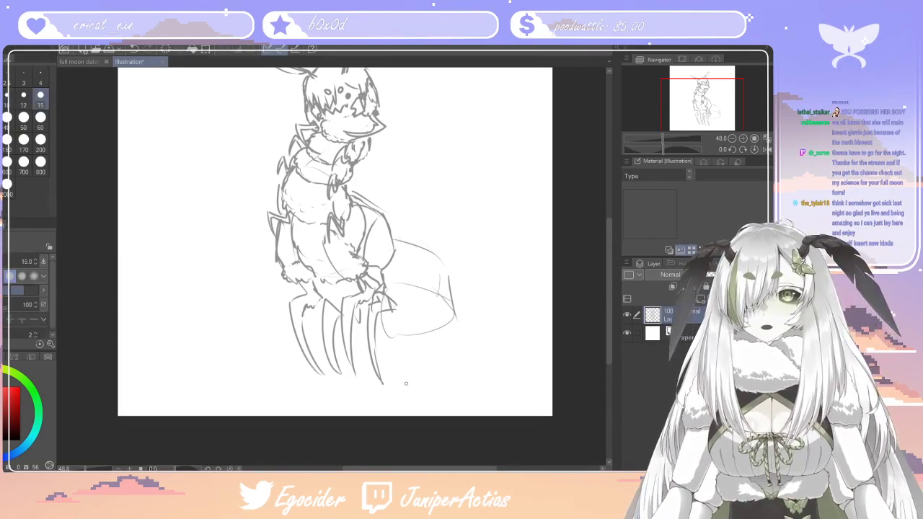
drag(388, 382, 374, 360)
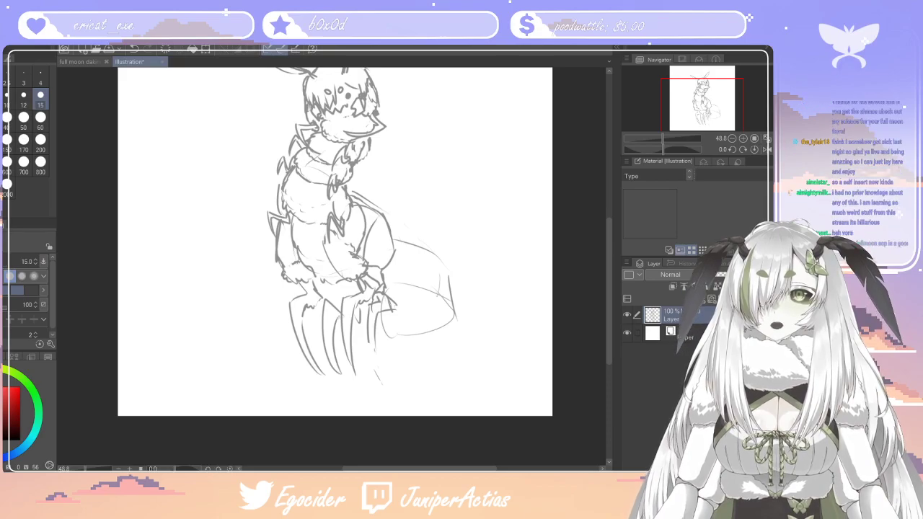
key(p)
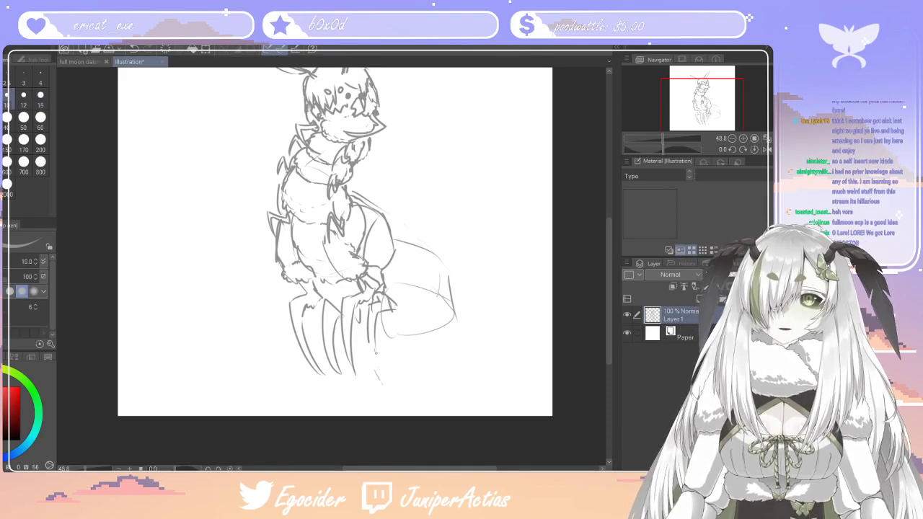
drag(374, 358, 381, 384)
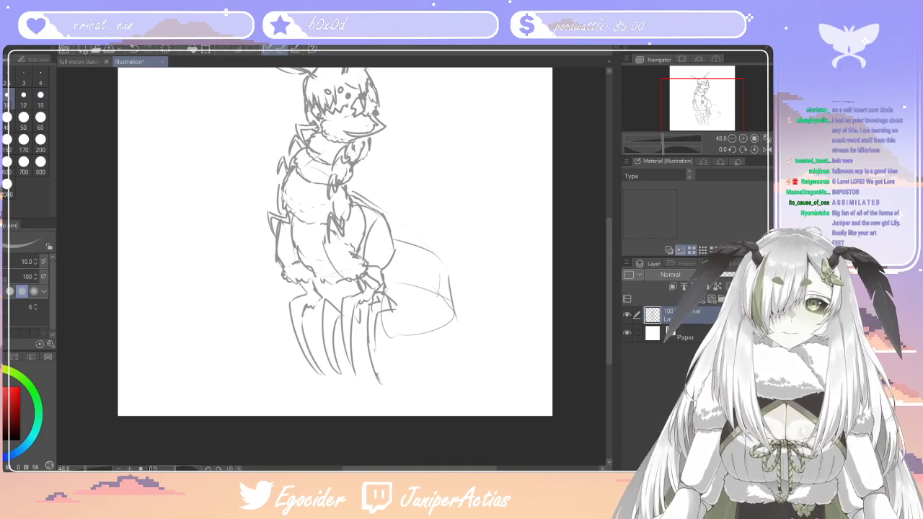
key(ctrl+z)
drag(370, 342, 381, 371)
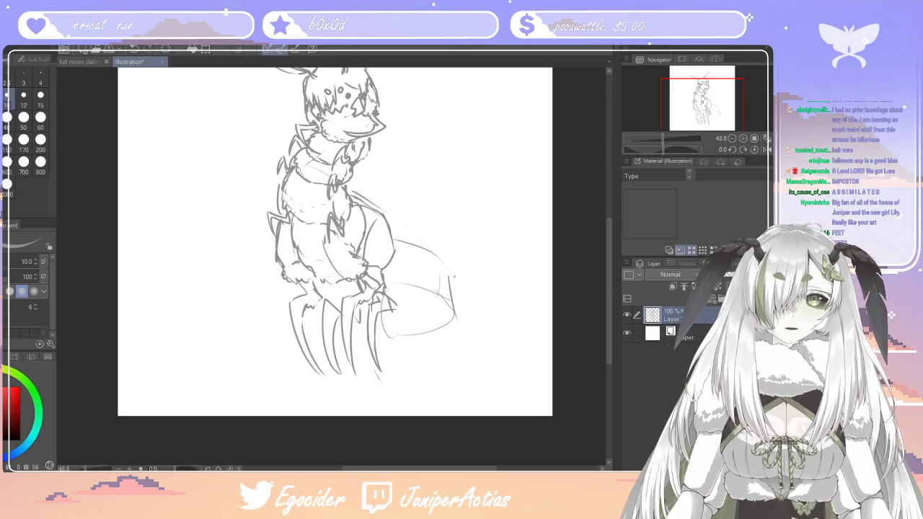
Draw the hind leg over the rough haunch shape, with a rump line, thigh contours and a fluffy fur edge
drag(397, 235, 432, 261)
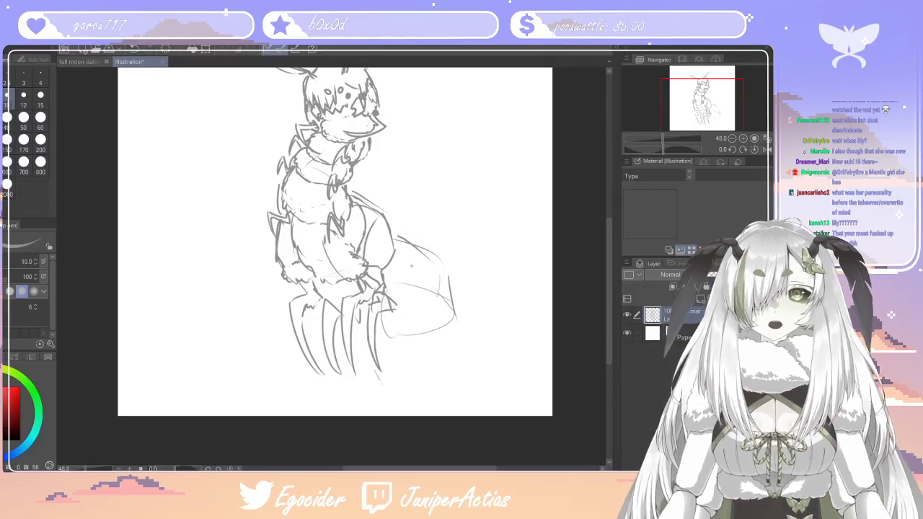
mouse_move(448, 280)
mouse_down()
mouse_move(413, 266)
mouse_move(398, 296)
mouse_up()
mouse_move(406, 336)
mouse_down()
mouse_move(431, 356)
mouse_move(469, 344)
mouse_move(452, 329)
mouse_up()
mouse_move(397, 253)
mouse_down()
mouse_move(430, 272)
mouse_move(387, 275)
mouse_move(401, 323)
mouse_move(433, 348)
mouse_up()
drag(454, 302, 464, 331)
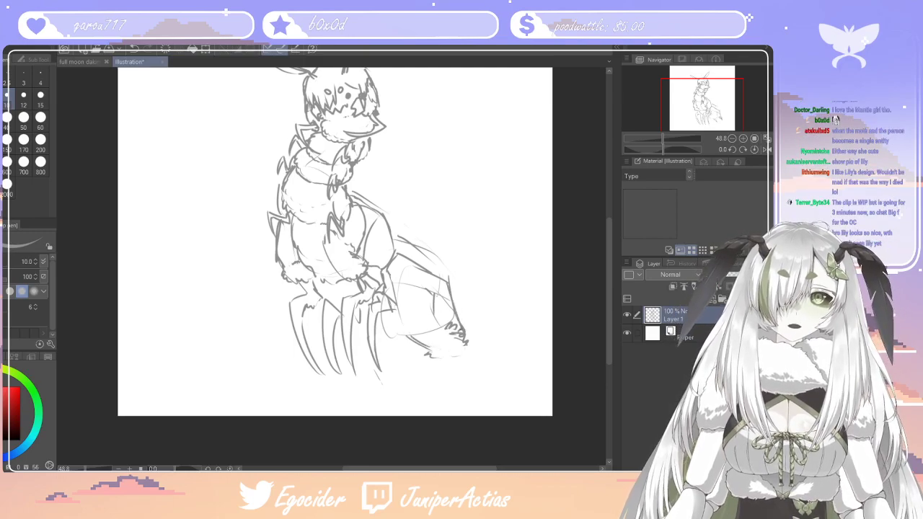
Redraw the outer curve from the back down to the hind leg fur and erase part of the haunch guide lines
mouse_move(398, 233)
mouse_down()
mouse_move(439, 260)
mouse_move(465, 316)
mouse_up()
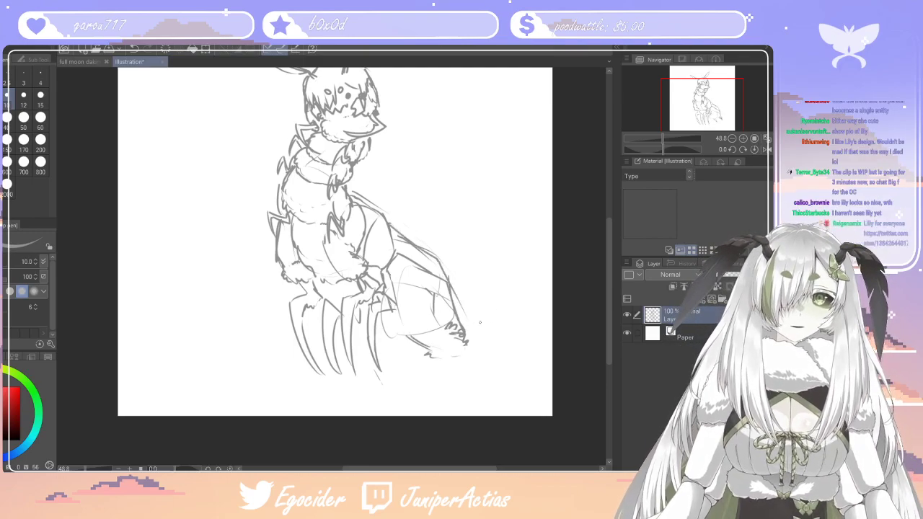
key(ctrl+z)
mouse_move(389, 239)
mouse_down()
mouse_move(406, 243)
mouse_move(457, 292)
mouse_move(464, 313)
mouse_up()
key(e)
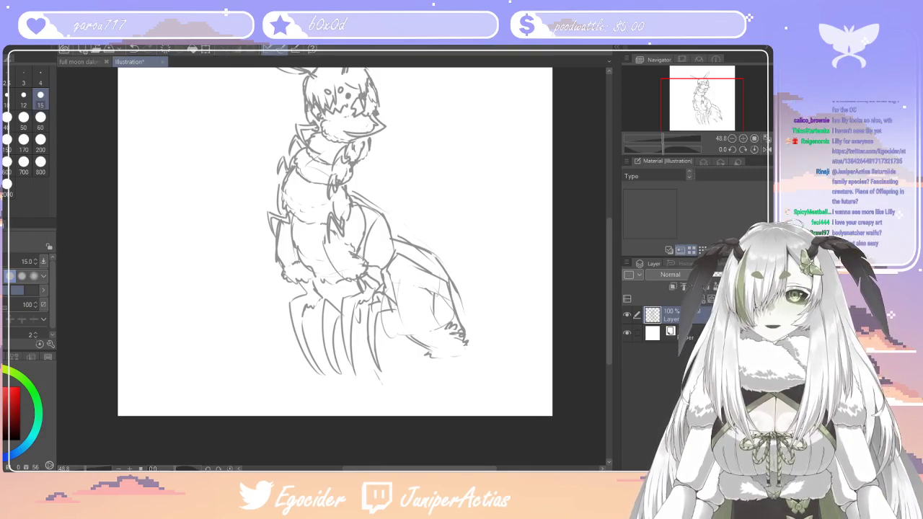
key(p)
Sketch the hind foot reaching forward from the fur cuff with pointed claws, and undo the last strokes beneath it
mouse_move(433, 353)
mouse_down()
mouse_move(422, 349)
mouse_move(454, 330)
mouse_move(472, 358)
mouse_move(454, 366)
mouse_move(457, 347)
mouse_move(393, 353)
mouse_up()
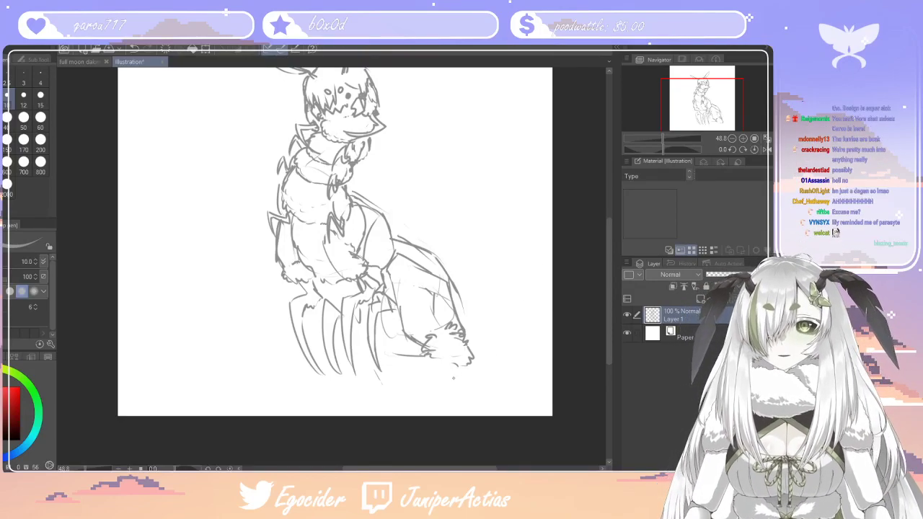
mouse_move(417, 354)
mouse_down()
mouse_move(386, 356)
mouse_move(359, 375)
mouse_up()
mouse_move(354, 377)
mouse_down()
mouse_move(380, 359)
mouse_move(365, 390)
mouse_up()
drag(385, 357, 385, 376)
drag(385, 358, 356, 390)
drag(365, 379, 358, 386)
mouse_move(373, 355)
mouse_down()
mouse_move(358, 379)
mouse_move(402, 360)
mouse_move(390, 358)
mouse_move(414, 362)
mouse_move(428, 375)
mouse_move(441, 368)
mouse_up()
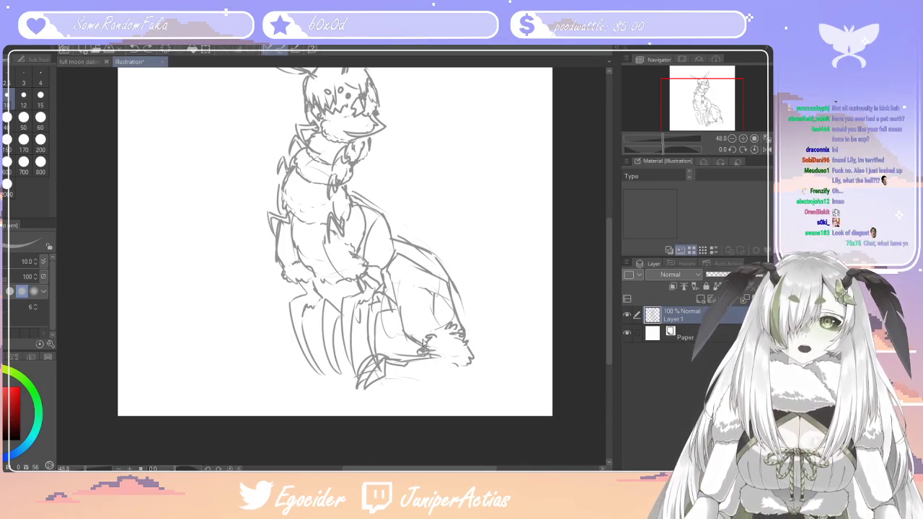
key(ctrl+z)
key(ctrl+z)
key(ctrl+z)
key(ctrl+z)
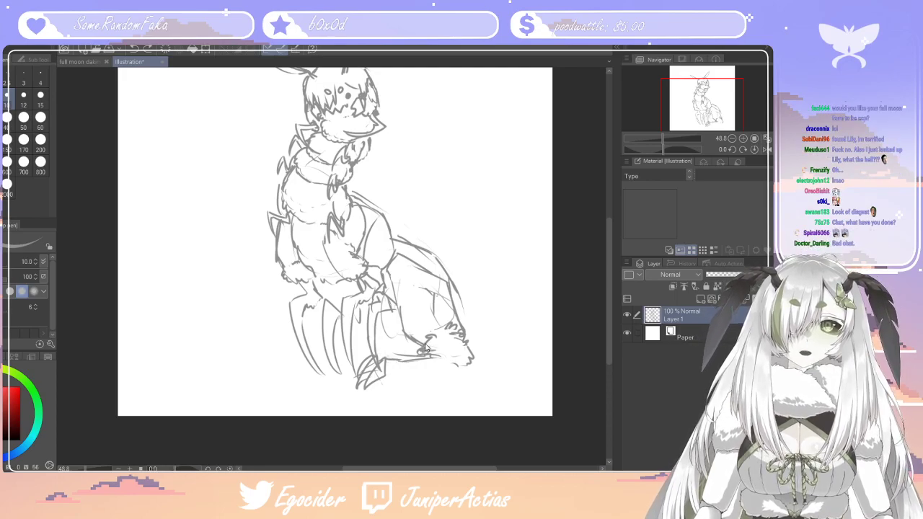
Rework the hind foot with longer curved claws and a sole line, and add extra strokes among the front claws
drag(422, 351, 398, 398)
mouse_move(399, 398)
mouse_down()
mouse_move(423, 372)
mouse_move(392, 354)
mouse_move(376, 396)
mouse_up()
mouse_move(376, 396)
mouse_down()
mouse_move(403, 363)
mouse_move(372, 379)
mouse_up()
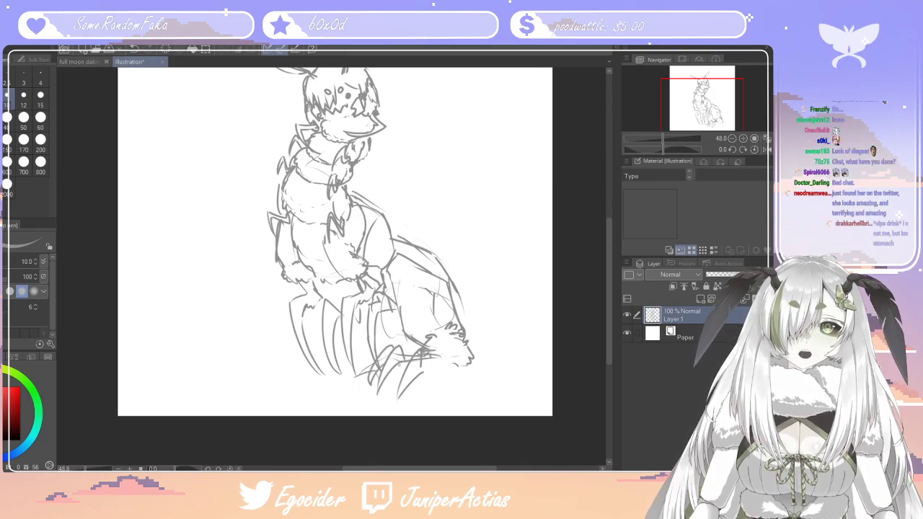
mouse_move(405, 342)
mouse_down()
mouse_move(395, 351)
mouse_move(455, 367)
mouse_up()
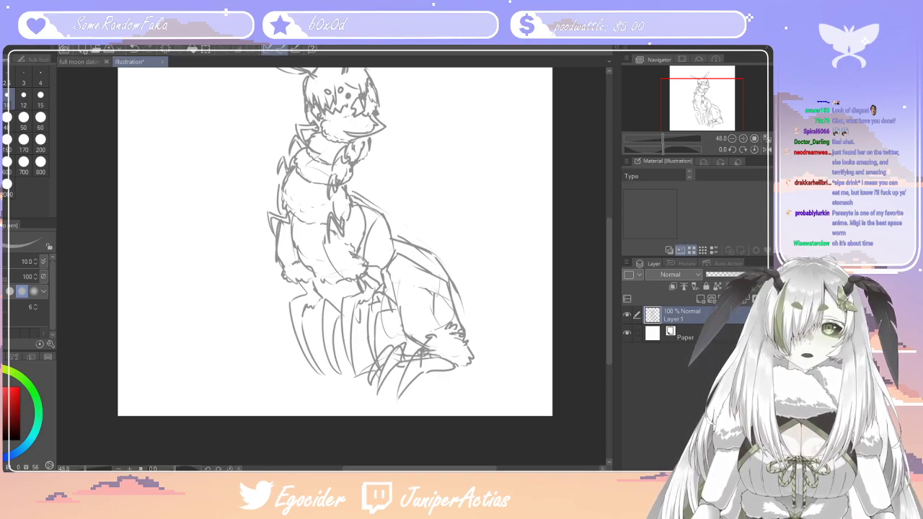
mouse_move(356, 320)
mouse_down()
mouse_move(370, 341)
mouse_move(314, 340)
mouse_move(298, 367)
mouse_move(332, 358)
mouse_up()
Scale down the whole creature sketch and place it around the middle of the canvas
scroll(609, 274, up, 4)
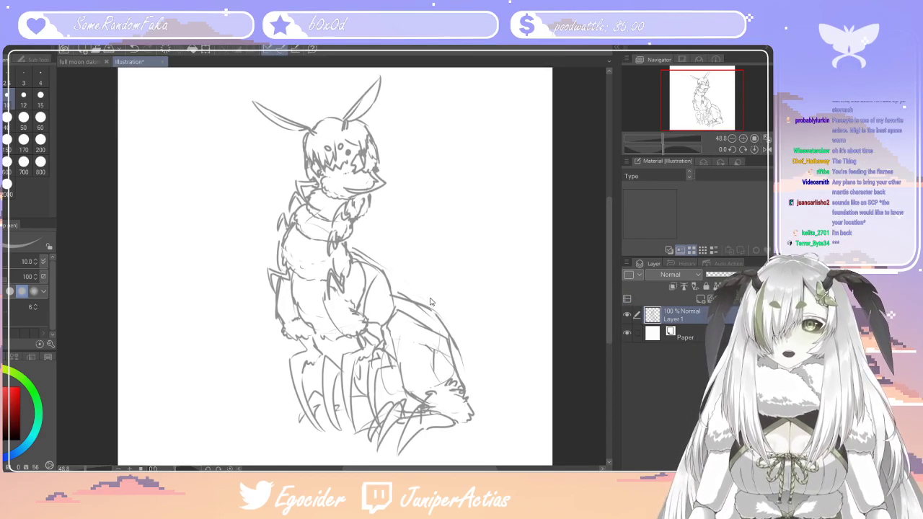
key(ctrl+t)
drag(473, 267, 424, 276)
click(321, 436)
drag(452, 468, 432, 468)
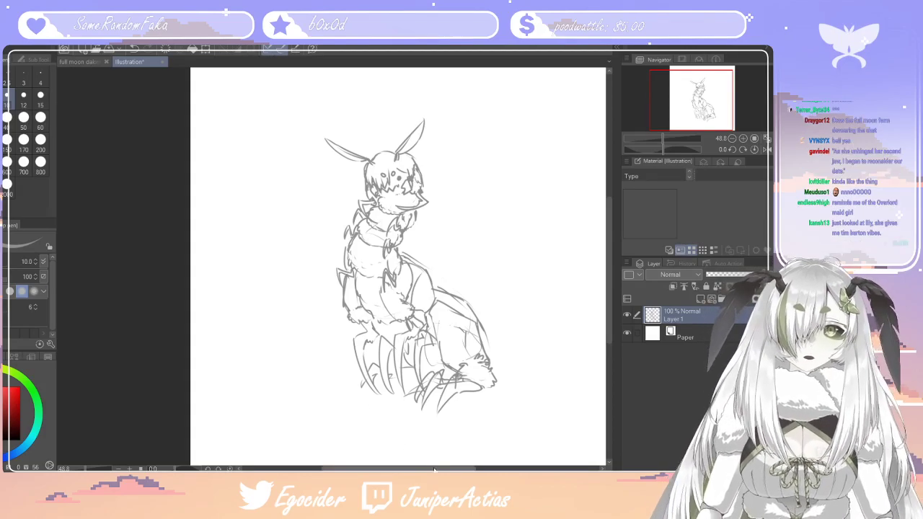
Sketch a large rounded abdomen outline extending behind the creature's haunch and hind foot
drag(419, 468, 427, 468)
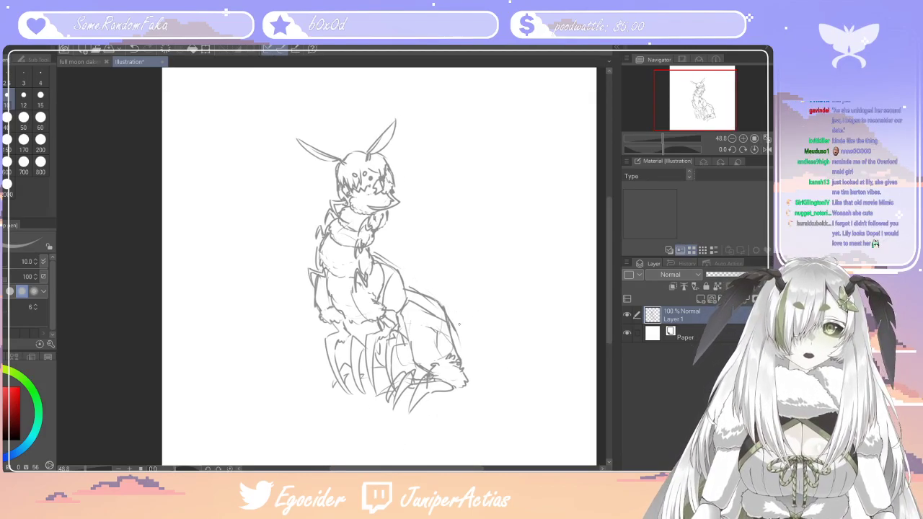
key(e)
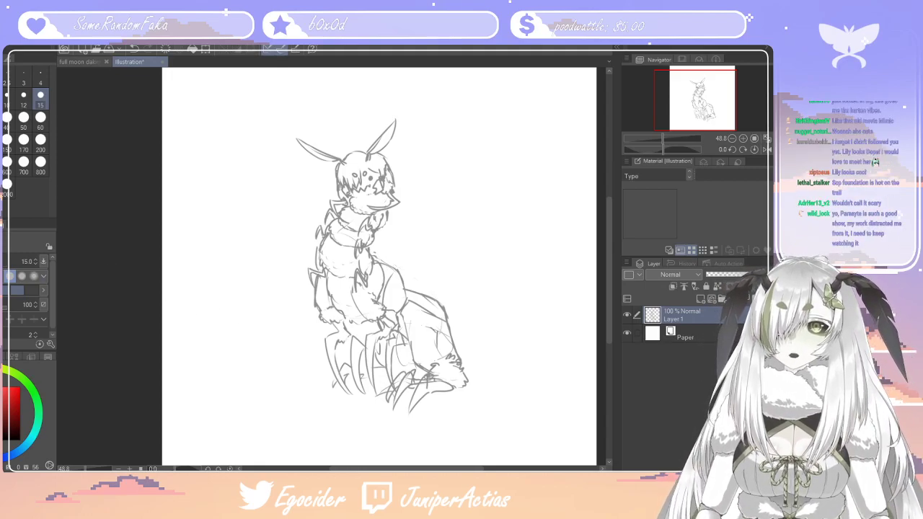
key(p)
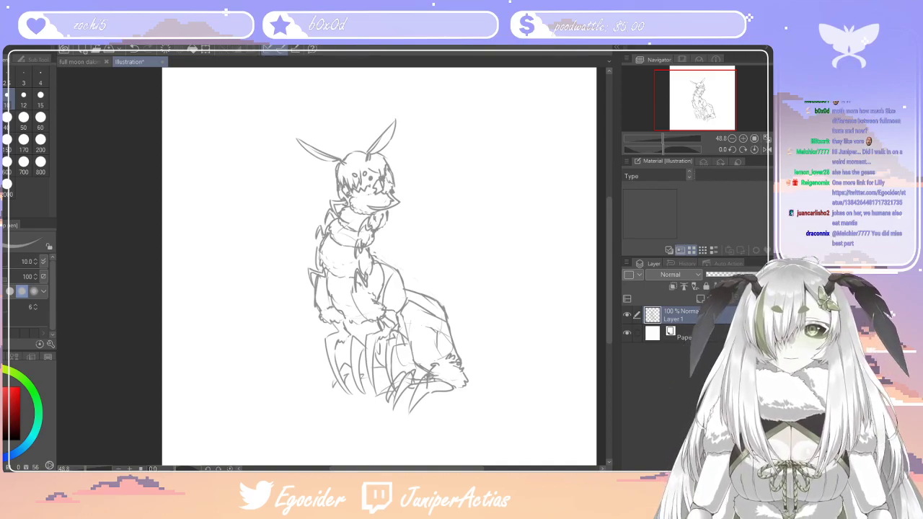
mouse_move(446, 314)
mouse_down()
mouse_move(481, 306)
mouse_move(580, 337)
mouse_up()
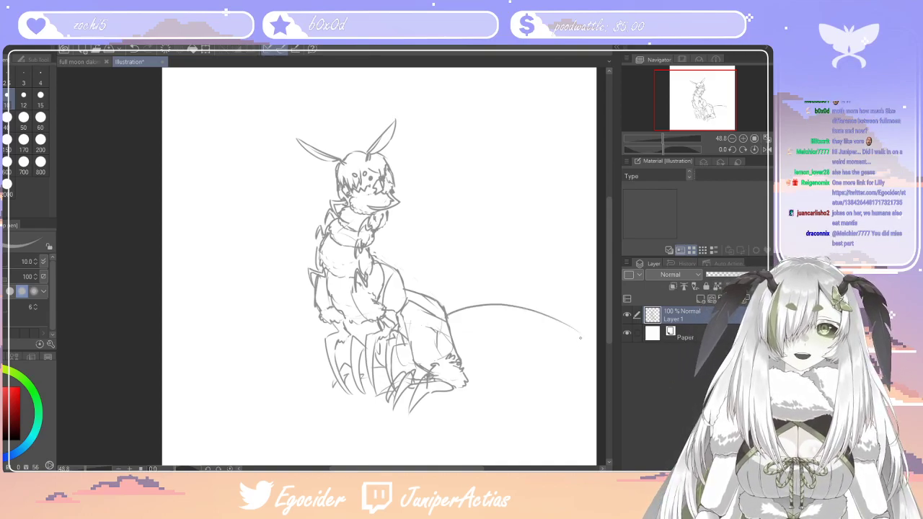
drag(550, 377, 469, 378)
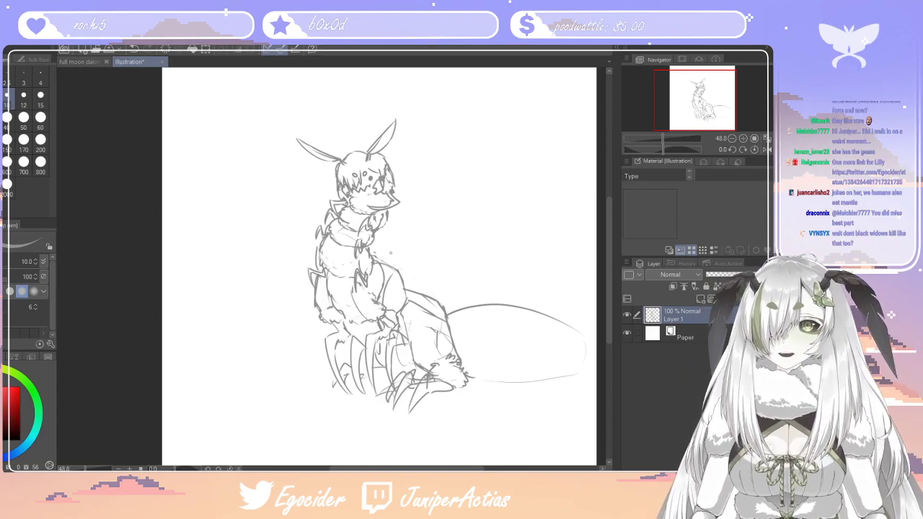
Divide the abdomen into curved segments with overlapping edges and shape its rear end into a point
drag(451, 309, 483, 306)
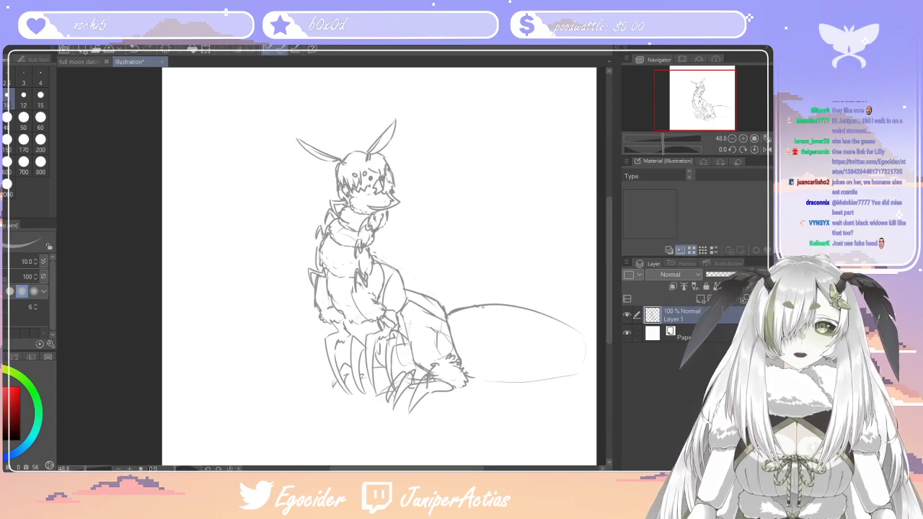
drag(490, 364, 472, 379)
mouse_move(481, 305)
mouse_down()
mouse_move(507, 308)
mouse_move(531, 326)
mouse_move(530, 368)
mouse_move(506, 383)
mouse_move(483, 375)
mouse_up()
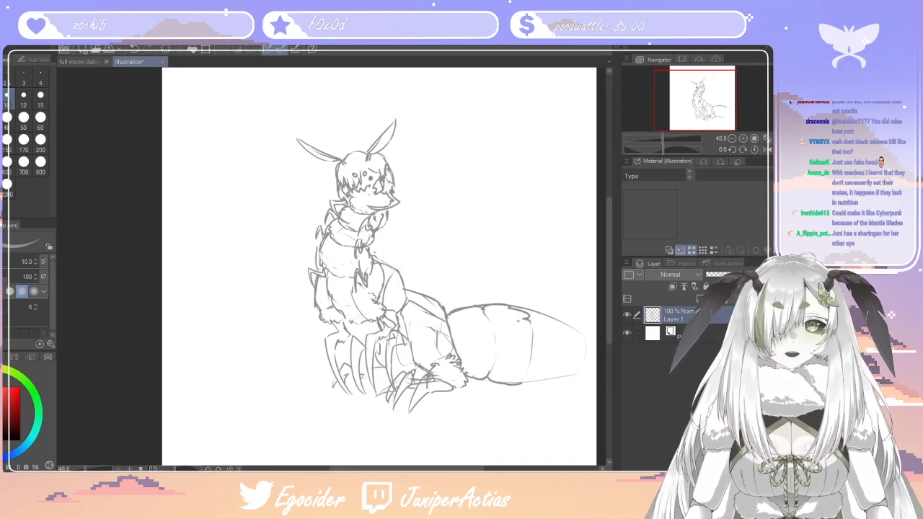
mouse_move(521, 310)
mouse_down()
mouse_move(557, 332)
mouse_move(550, 380)
mouse_move(531, 382)
mouse_up()
drag(581, 358, 552, 380)
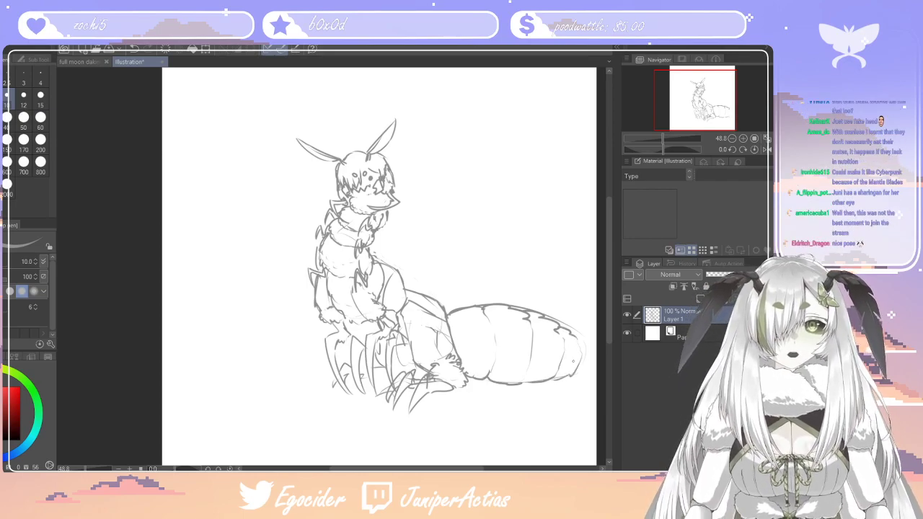
mouse_move(582, 344)
mouse_down()
mouse_move(590, 359)
mouse_move(577, 372)
mouse_up()
key(ctrl+z)
drag(455, 344, 470, 358)
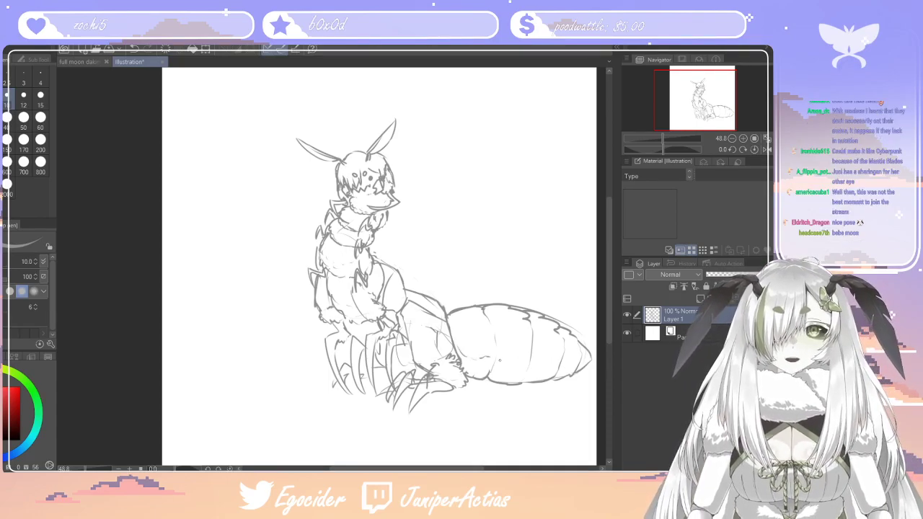
drag(565, 372, 582, 366)
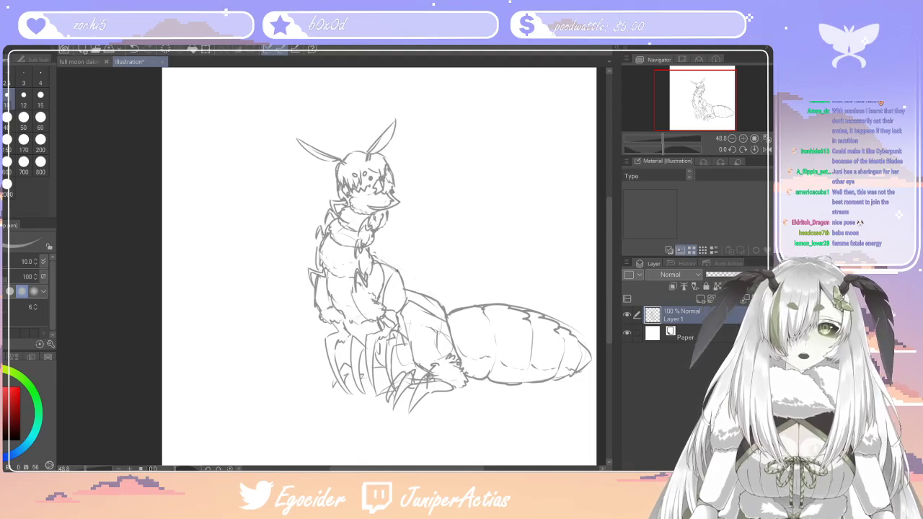
Sketch a raised hand with long curved claws beside the chest on the abdomen side, with a rough arm guide line
drag(370, 177, 378, 183)
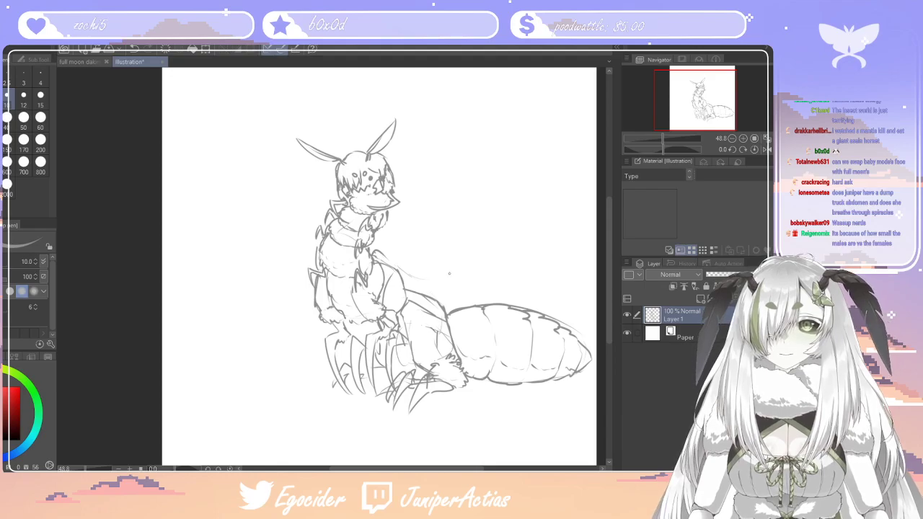
drag(415, 206, 437, 250)
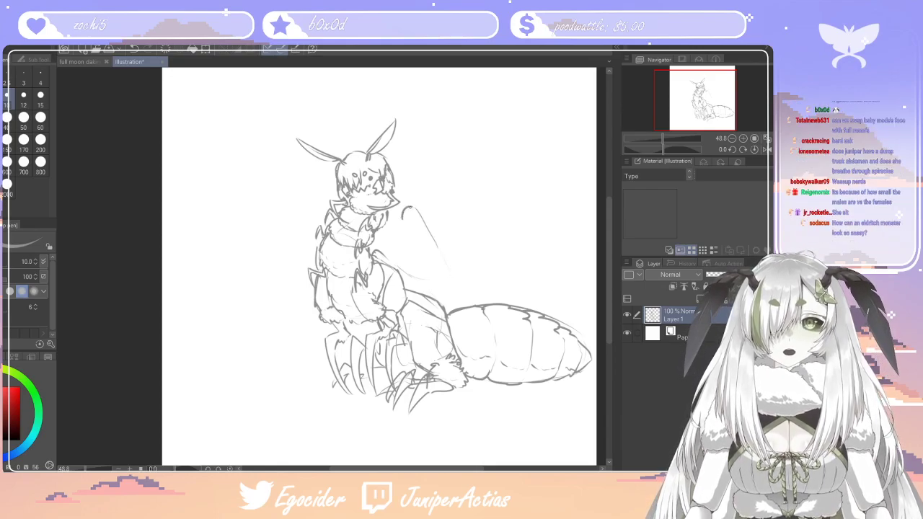
drag(397, 210, 409, 241)
drag(412, 215, 409, 241)
mouse_move(400, 209)
mouse_down()
mouse_move(416, 210)
mouse_move(390, 243)
mouse_up()
mouse_move(388, 219)
mouse_down()
mouse_move(395, 215)
mouse_move(381, 242)
mouse_move(420, 260)
mouse_up()
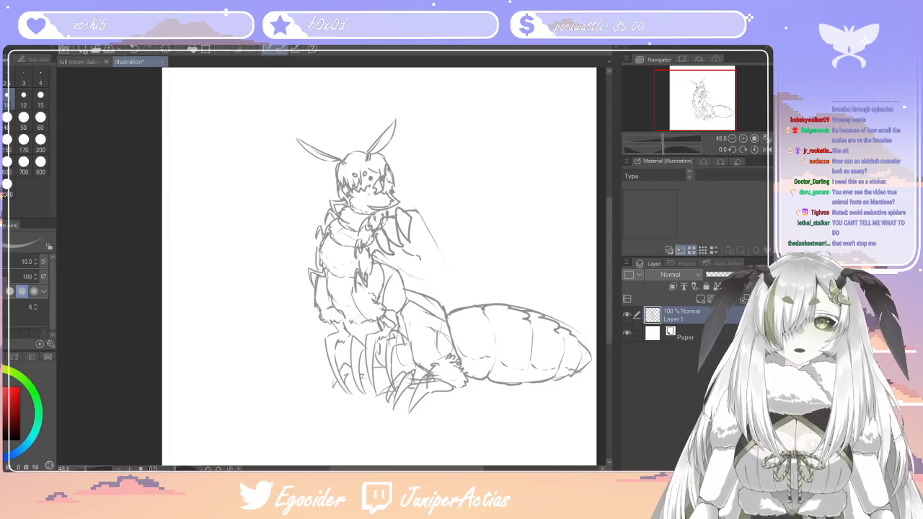
Sketch a second raised clawed hand on the opposite side of the chest and refine the first hand's lower edge, erasing stray strokes
mouse_move(306, 207)
mouse_down()
mouse_move(293, 230)
mouse_move(313, 224)
mouse_move(313, 204)
mouse_move(287, 223)
mouse_move(292, 207)
mouse_move(281, 216)
mouse_move(287, 227)
mouse_move(295, 200)
mouse_move(271, 232)
mouse_up()
mouse_move(280, 221)
mouse_down()
mouse_move(326, 212)
mouse_move(303, 253)
mouse_up()
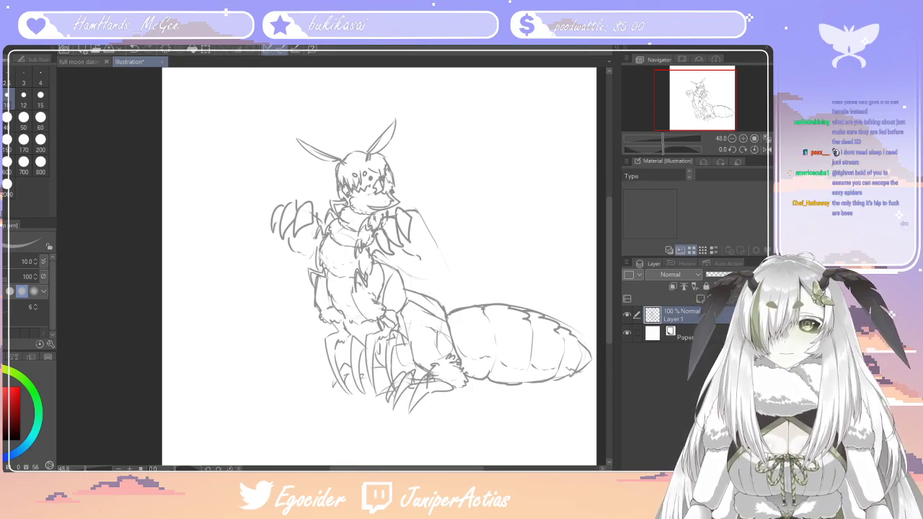
drag(398, 246, 411, 266)
mouse_move(400, 263)
mouse_down()
mouse_move(410, 267)
mouse_move(408, 248)
mouse_up()
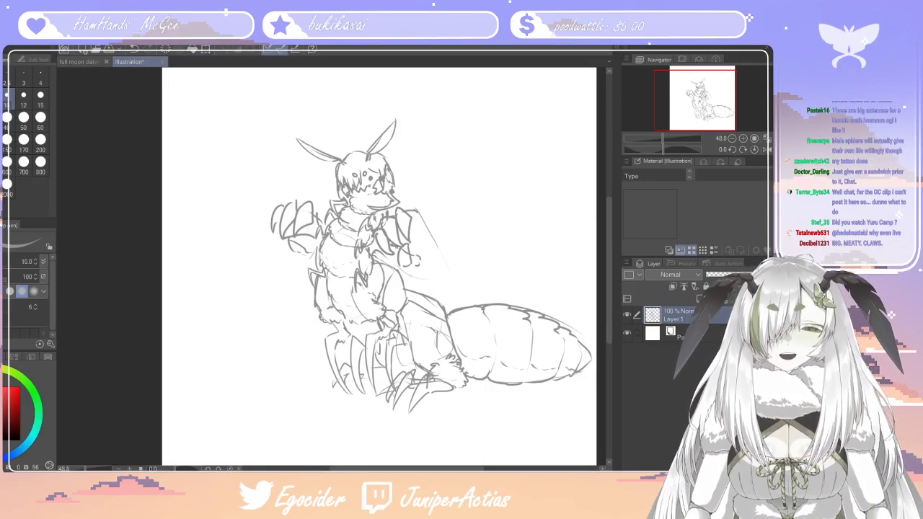
drag(409, 255, 416, 265)
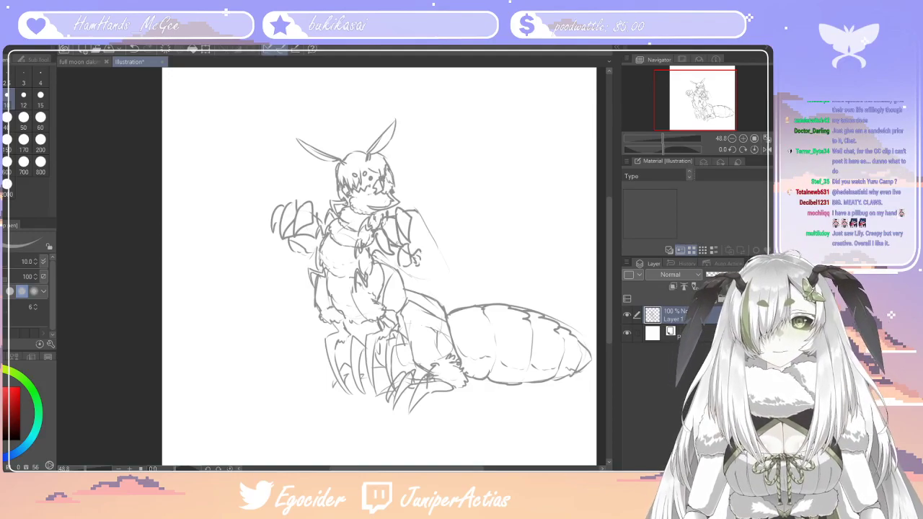
click(2, 247)
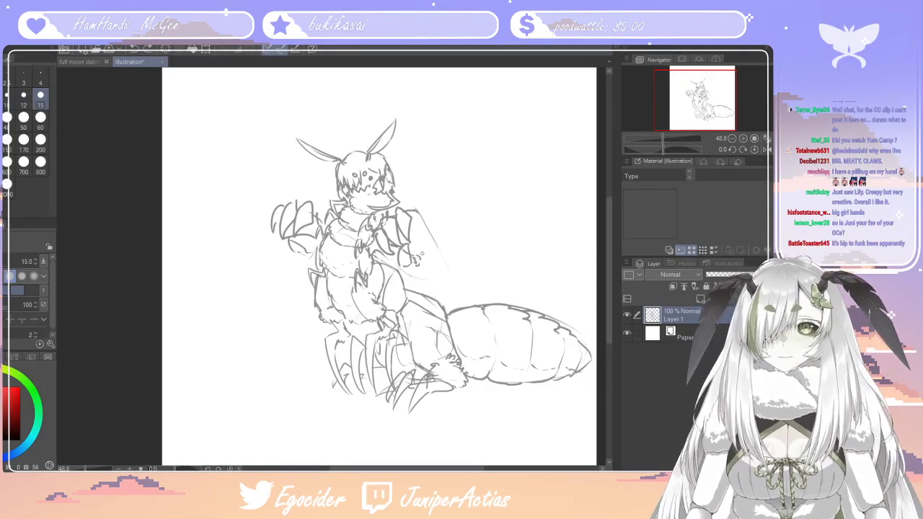
drag(414, 268, 421, 259)
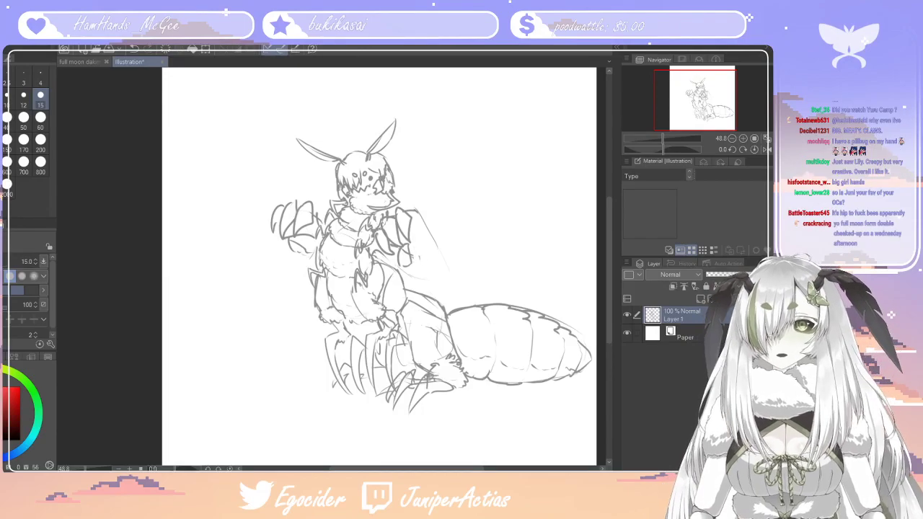
Sketch trial forearm lines below the abdomen-side hand, and erase their lower part and the overlapping abdomen edge with a size 60 eraser
key(p)
drag(413, 231, 426, 251)
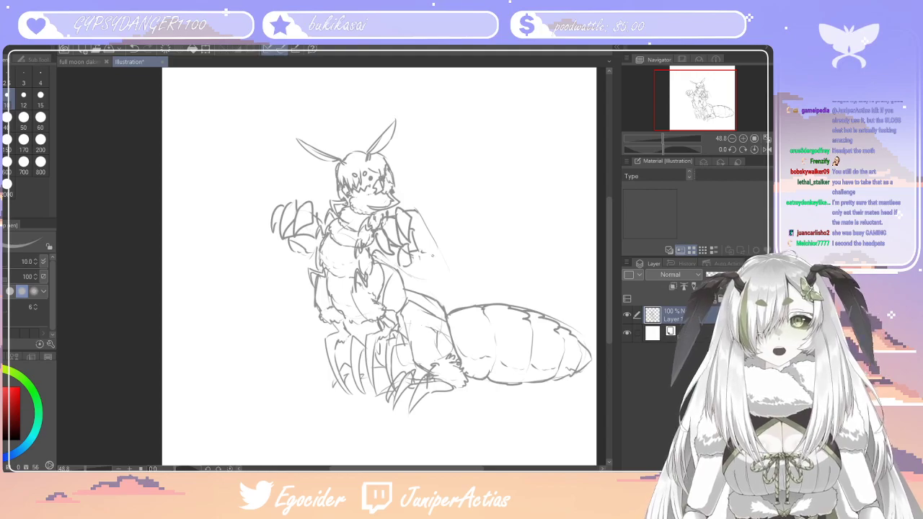
drag(437, 278, 464, 294)
drag(435, 245, 467, 285)
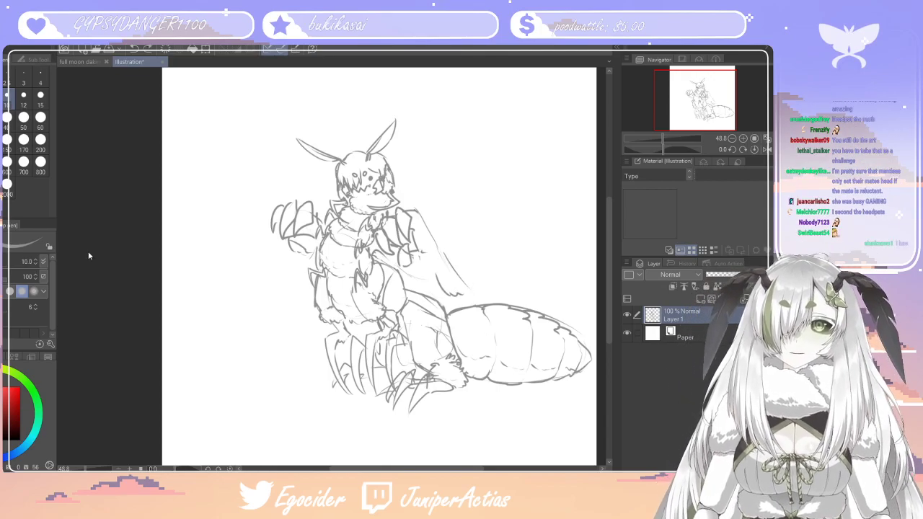
key(e)
click(40, 123)
mouse_move(455, 271)
mouse_down()
mouse_move(466, 294)
mouse_move(463, 281)
mouse_move(434, 269)
mouse_move(470, 304)
mouse_up()
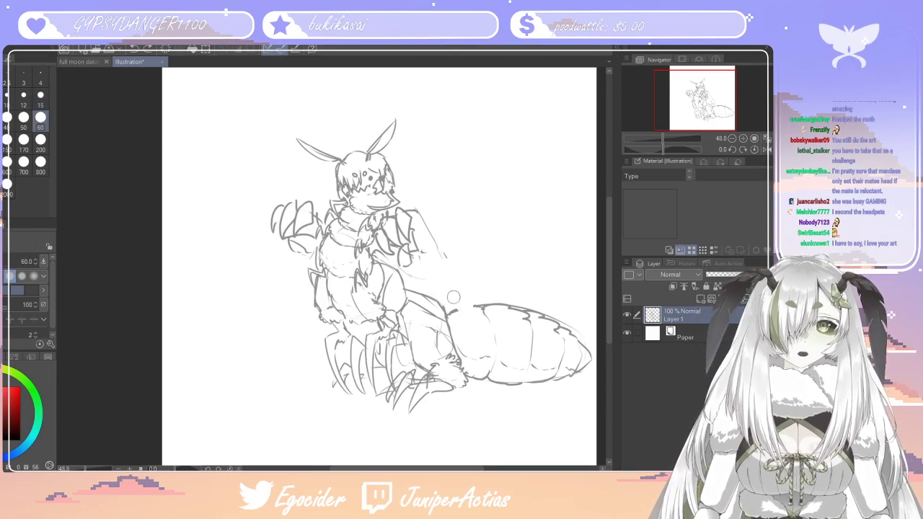
Draw long forearms running down from both raised hands, adding a shaggy fur cuff at the elbow opposite the abdomen
key(p)
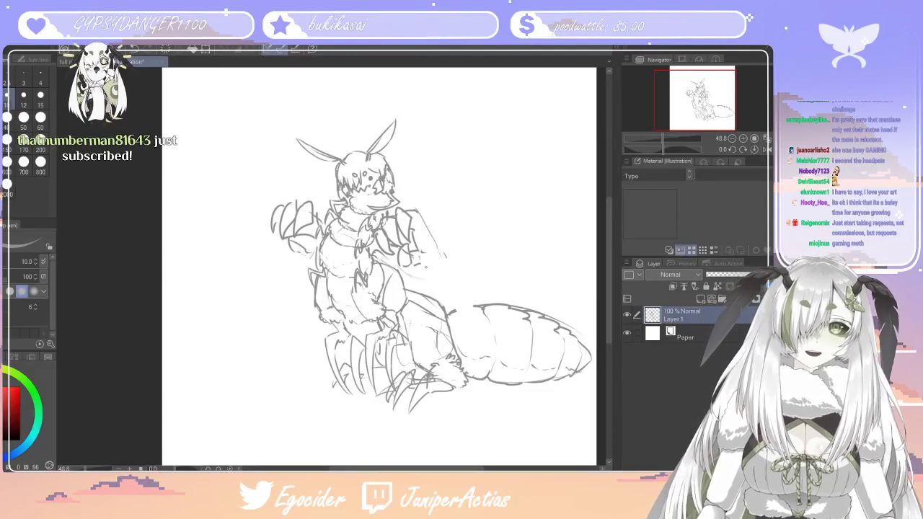
drag(434, 241, 475, 300)
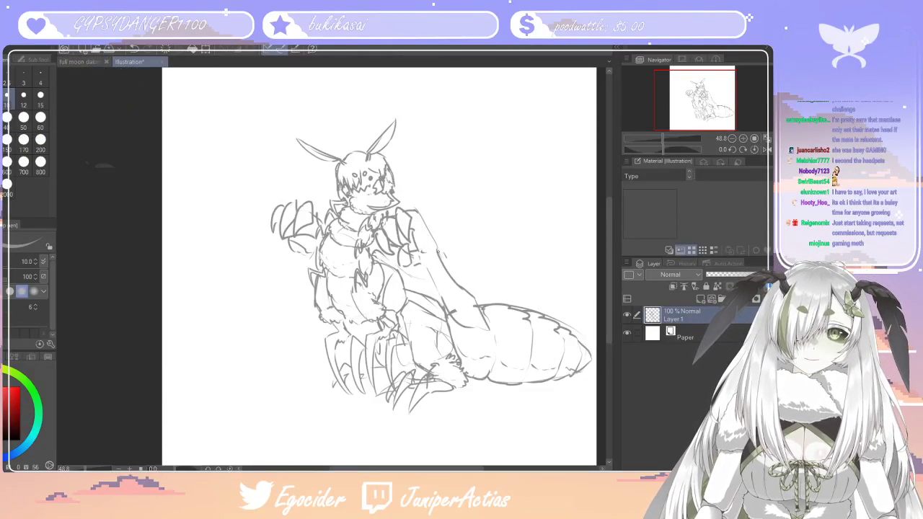
mouse_move(301, 252)
mouse_down()
mouse_move(289, 337)
mouse_move(314, 306)
mouse_move(281, 351)
mouse_move(303, 373)
mouse_up()
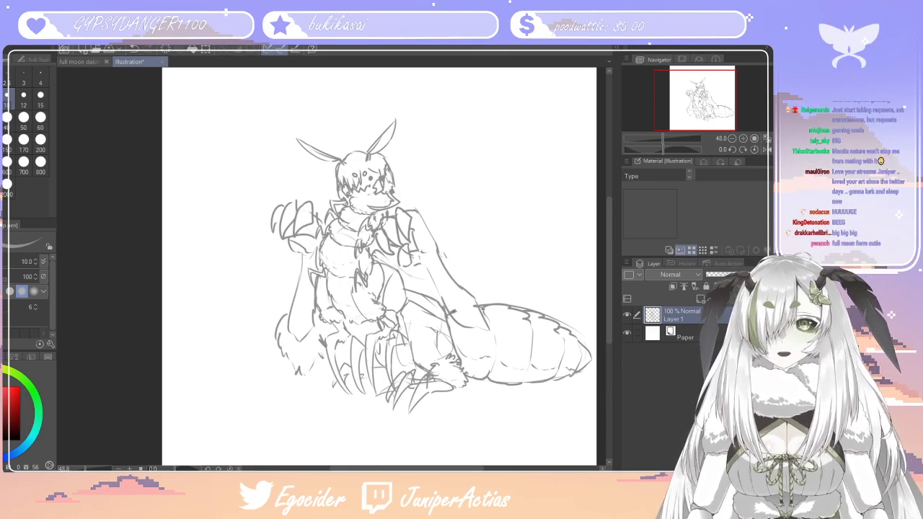
Sketch fur strokes around the elbow overlapping the abdomen and clear the abdomen line beside it
mouse_move(452, 318)
mouse_down()
mouse_move(478, 339)
mouse_move(497, 322)
mouse_up()
mouse_move(474, 291)
mouse_down()
mouse_move(455, 307)
mouse_move(464, 312)
mouse_move(474, 300)
mouse_move(476, 315)
mouse_move(481, 298)
mouse_move(499, 350)
mouse_up()
key(e)
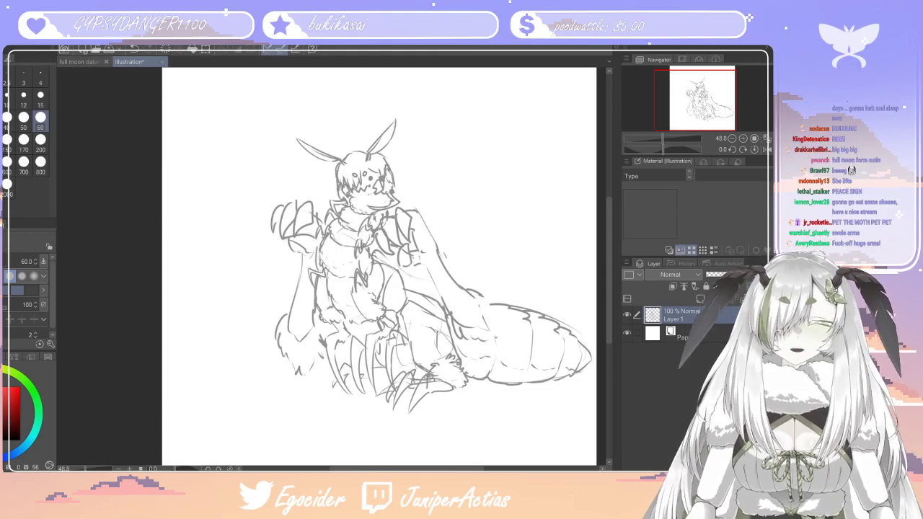
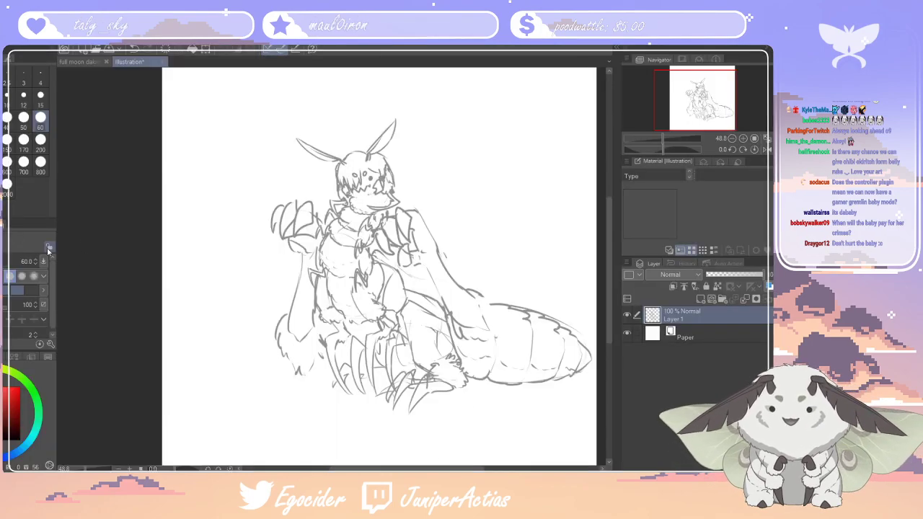
Sketch a folded wing along the segmented abdomen and a second wing rising behind the forearm with the size 10 pen
key(p)
mouse_move(498, 334)
mouse_down()
mouse_move(501, 311)
mouse_move(482, 295)
mouse_up()
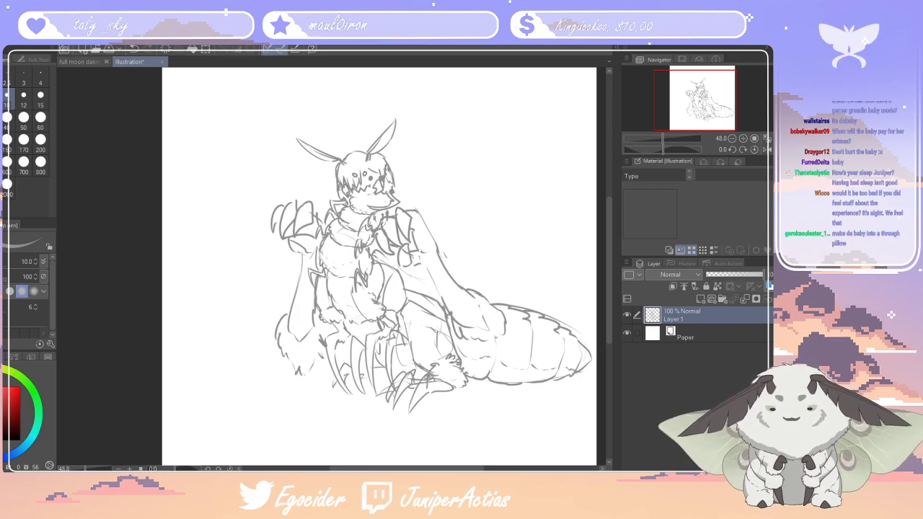
drag(439, 469, 456, 468)
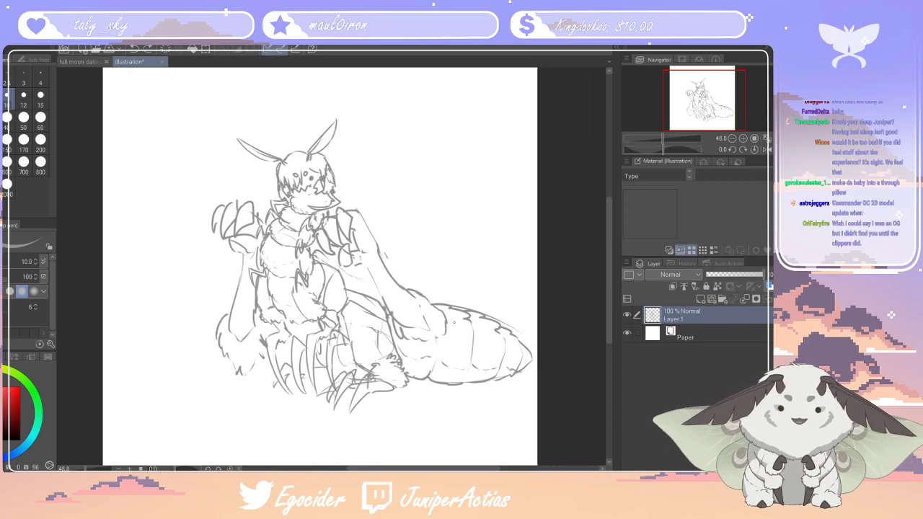
drag(441, 330, 522, 360)
mouse_move(404, 286)
mouse_down()
mouse_move(465, 294)
mouse_move(389, 263)
mouse_up()
drag(472, 468, 449, 468)
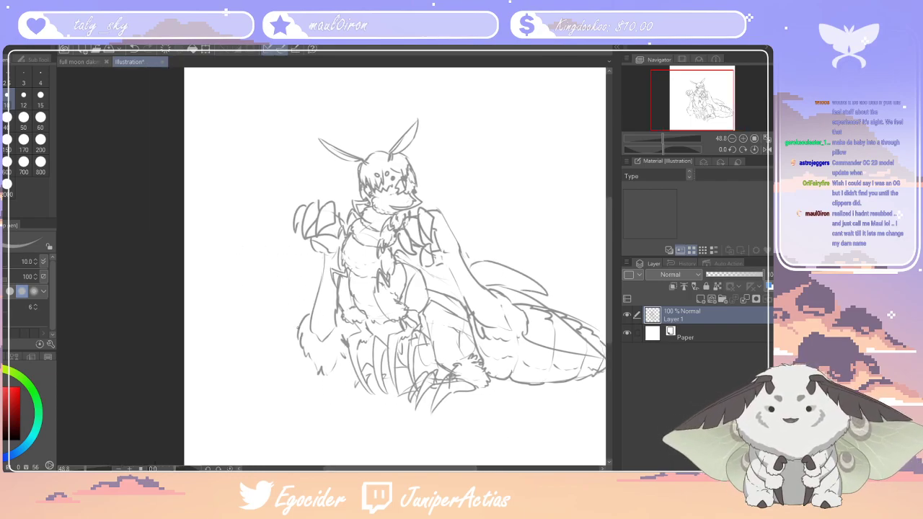
Sketch the opposite wings flaring to a point behind the furry elbow, redoing the first stroke, and reinforce the body line beside the belly
drag(256, 292, 295, 335)
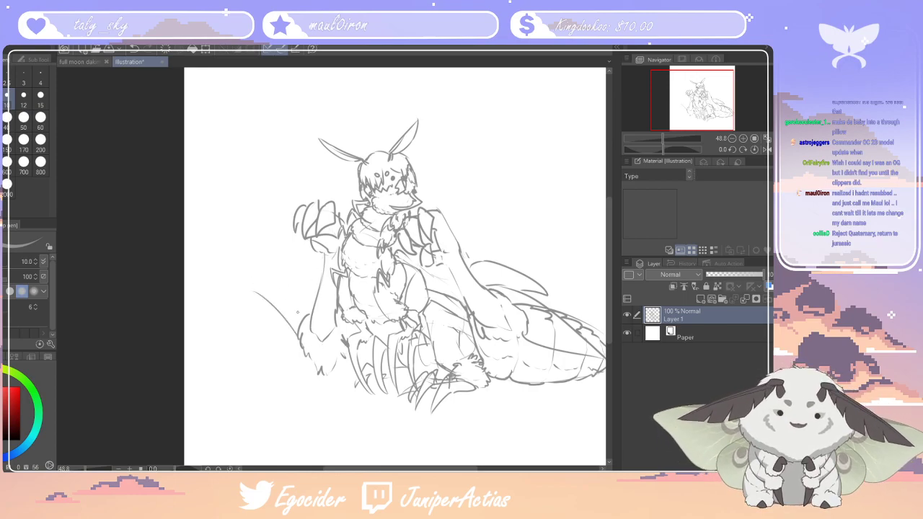
key(ctrl+z)
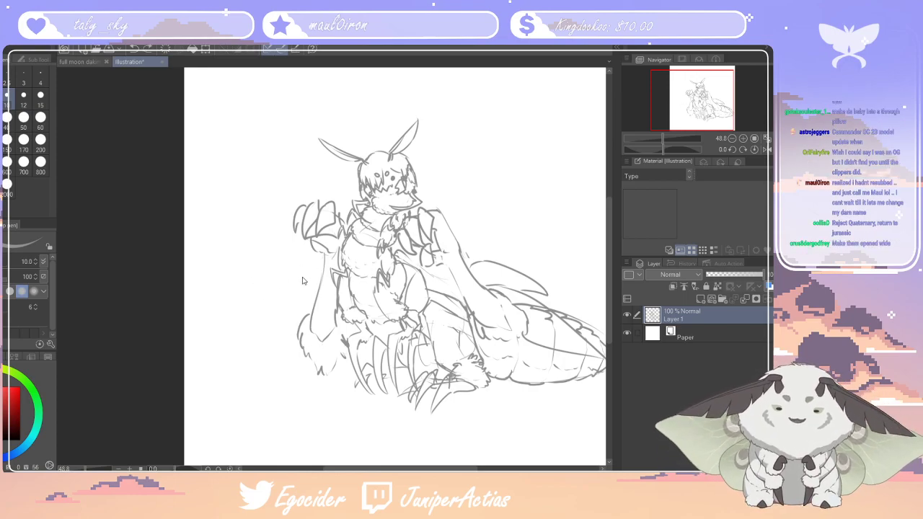
mouse_move(299, 351)
mouse_down()
mouse_move(249, 374)
mouse_move(294, 312)
mouse_move(317, 300)
mouse_move(300, 302)
mouse_move(323, 279)
mouse_up()
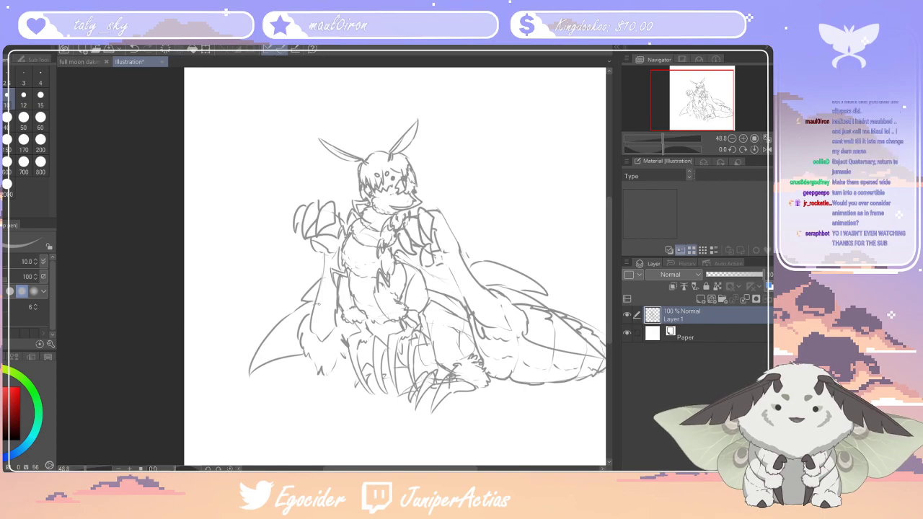
scroll(342, 211, down, 6)
scroll(445, 247, up, 5)
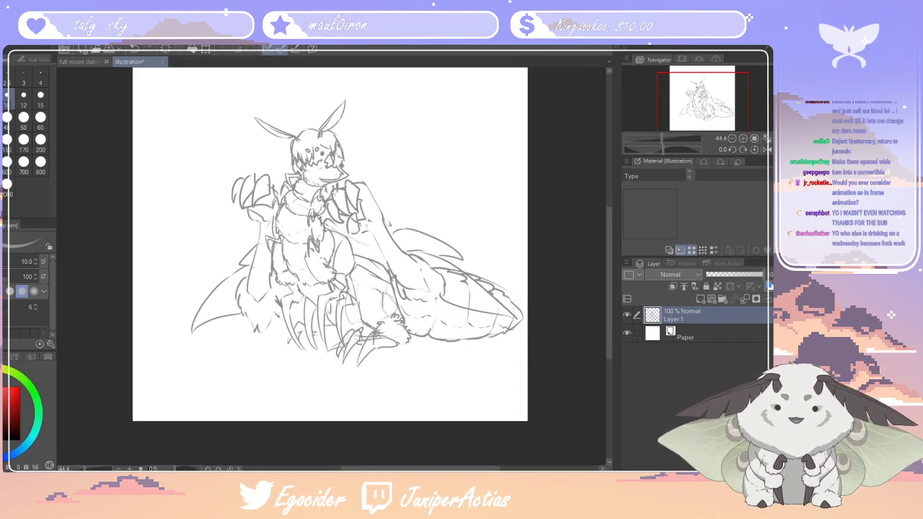
scroll(310, 188, up, 1)
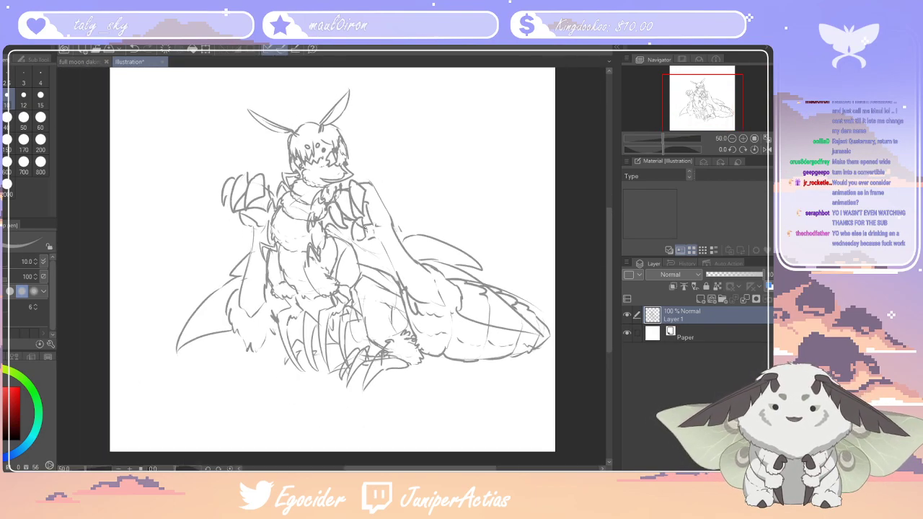
drag(359, 260, 399, 281)
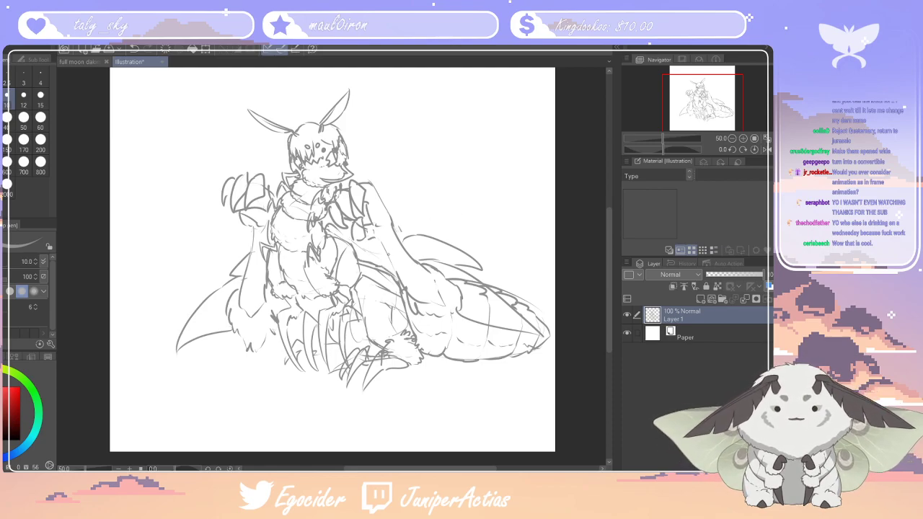
mouse_move(445, 468)
mouse_down()
mouse_move(427, 469)
mouse_move(442, 468)
mouse_up()
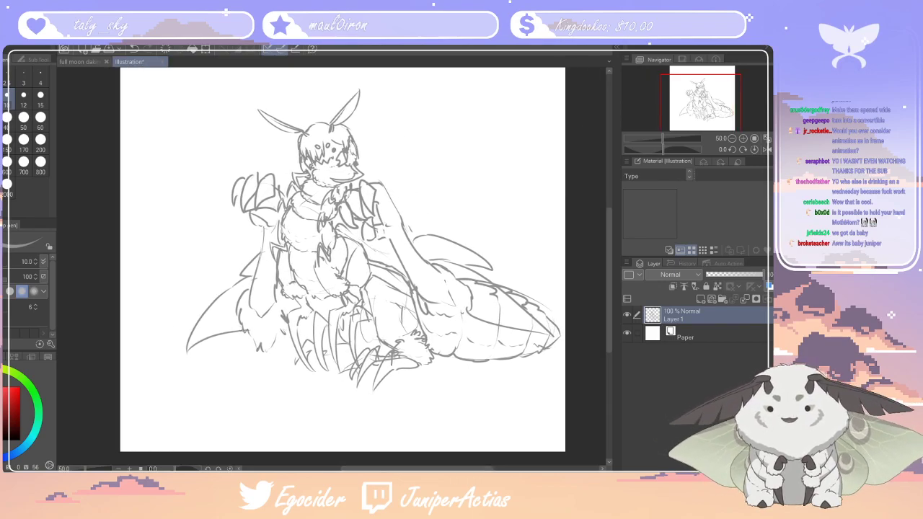
Draw oval eyespots on the wings on both sides of the body with the size 10 pen
key(e)
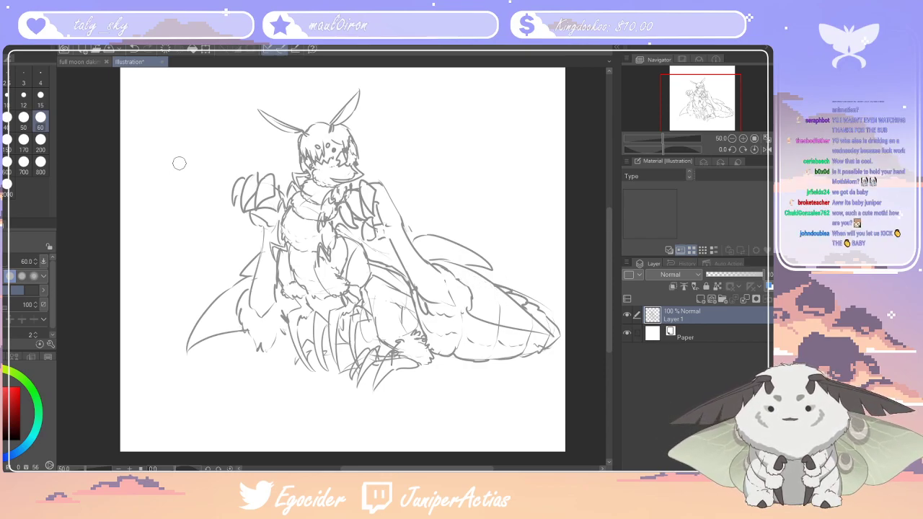
scroll(175, 165, down, 1)
scroll(326, 282, down, 1)
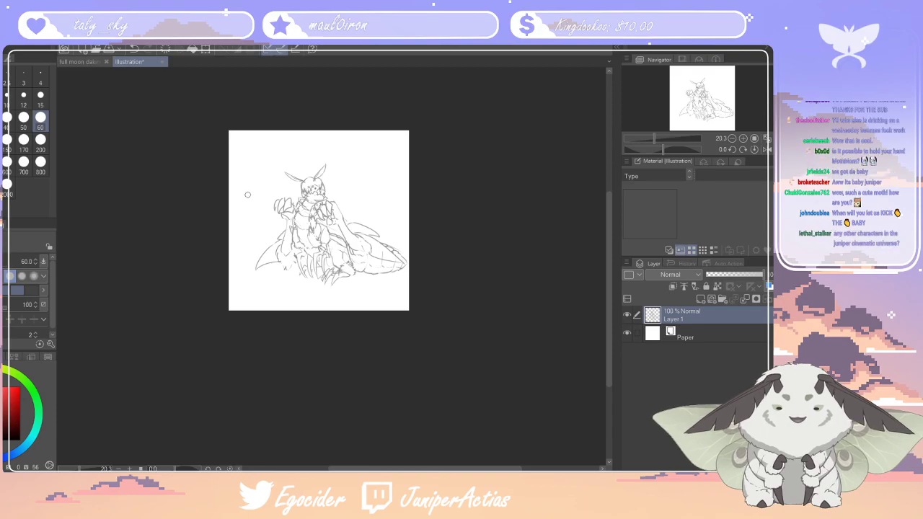
scroll(247, 195, up, 1)
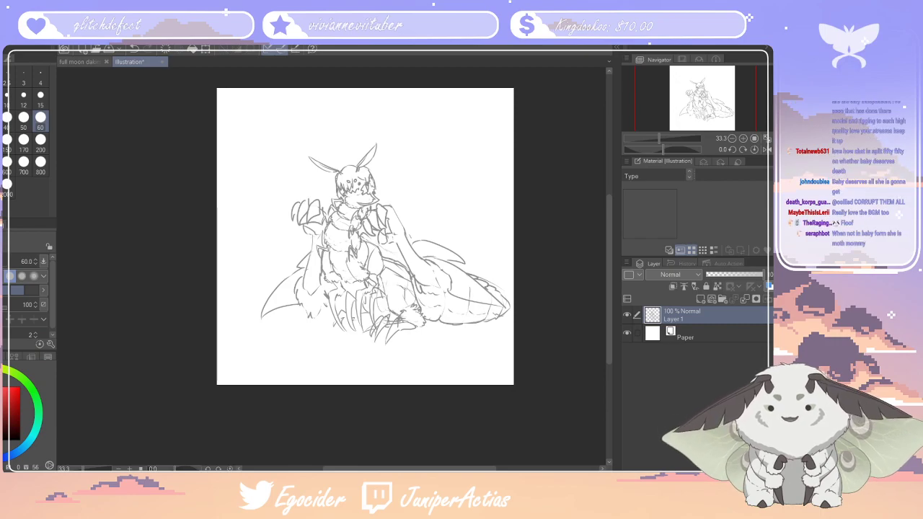
key(p)
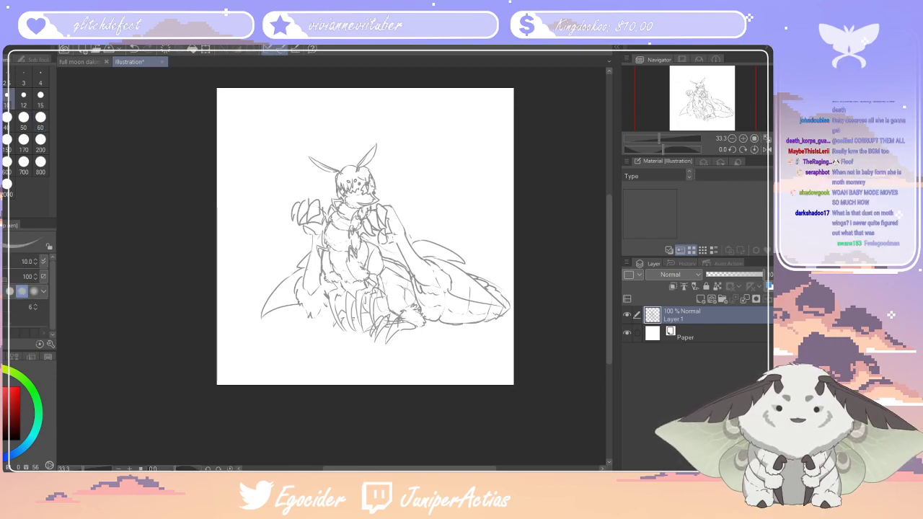
drag(456, 283, 468, 288)
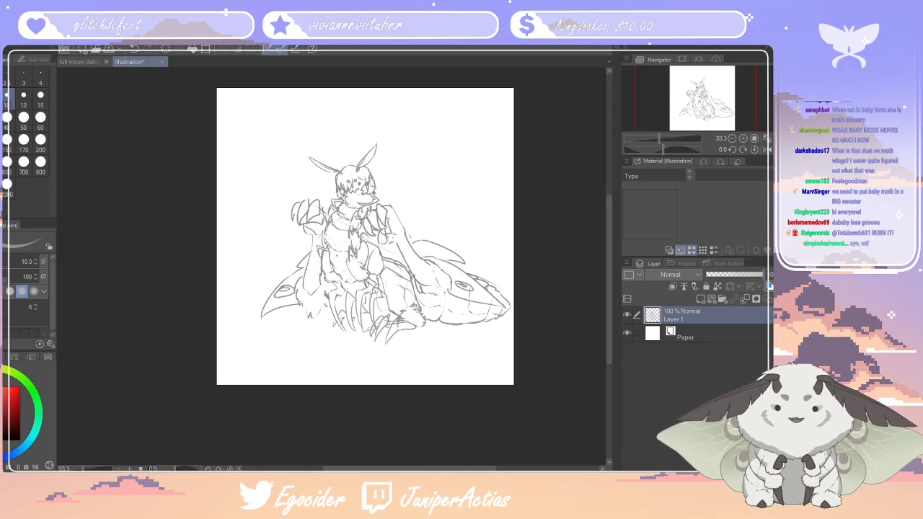
key(g)
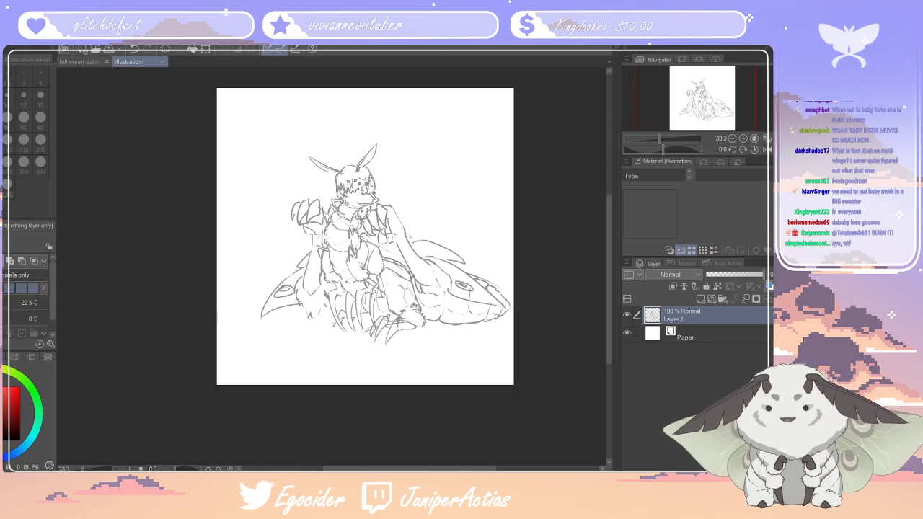
key(p)
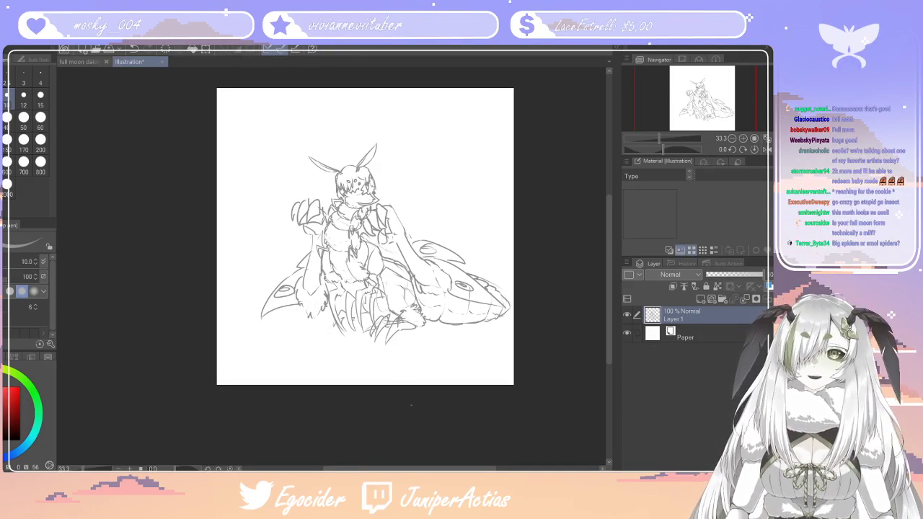
Erase the outermost leg claws below the belly, beside the furry elbow, with a size 15 eraser
scroll(427, 354, down, 2)
scroll(419, 373, up, 2)
scroll(343, 227, up, 2)
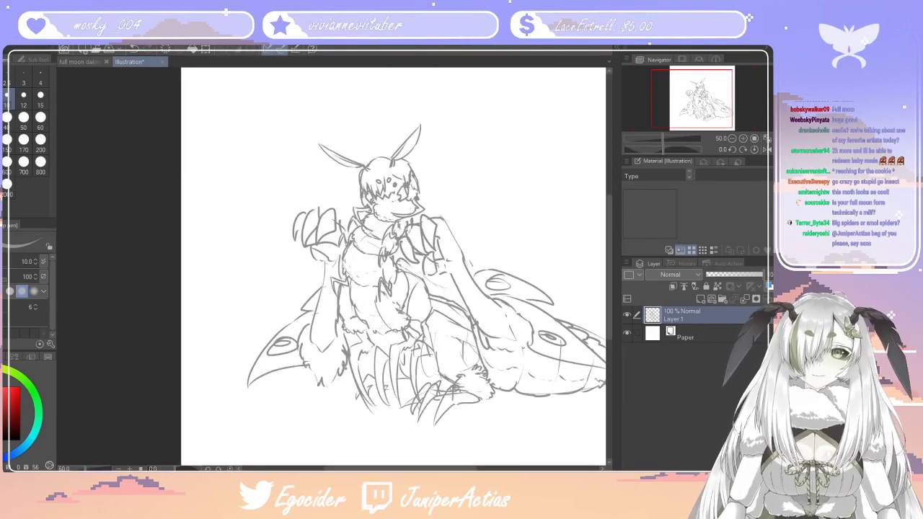
scroll(439, 401, down, 3)
scroll(439, 401, up, 3)
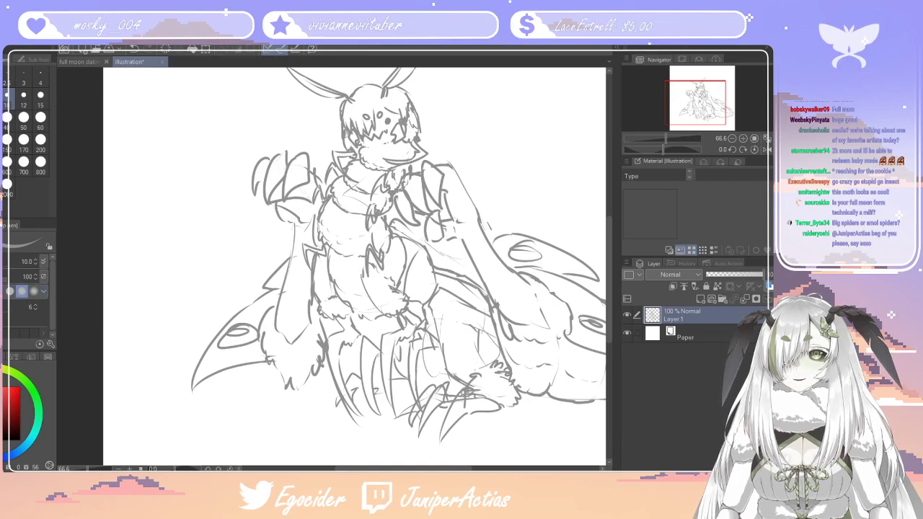
key(e)
click(40, 97)
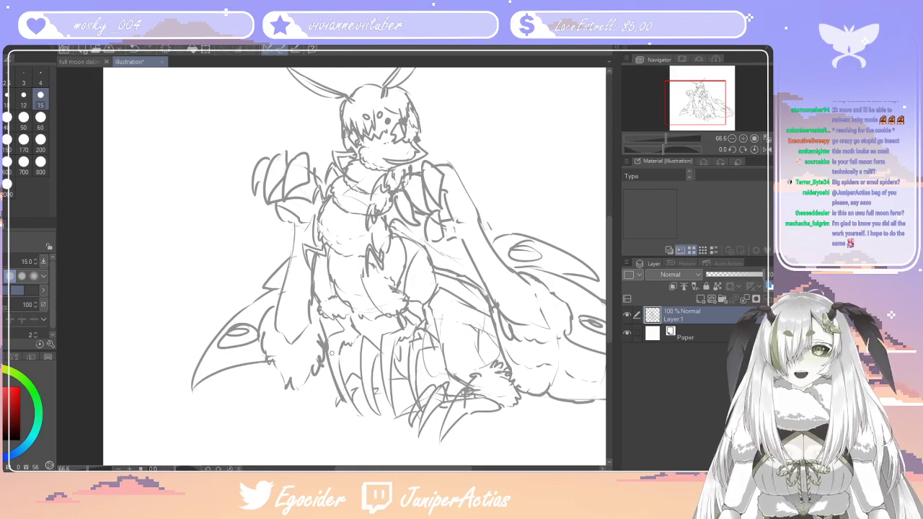
scroll(390, 185, down, 5)
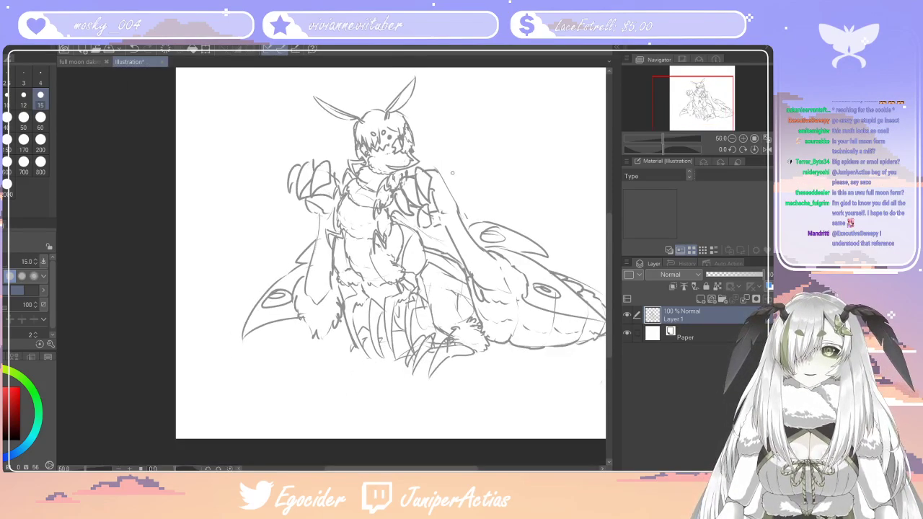
scroll(581, 152, up, 3)
scroll(421, 181, down, 1)
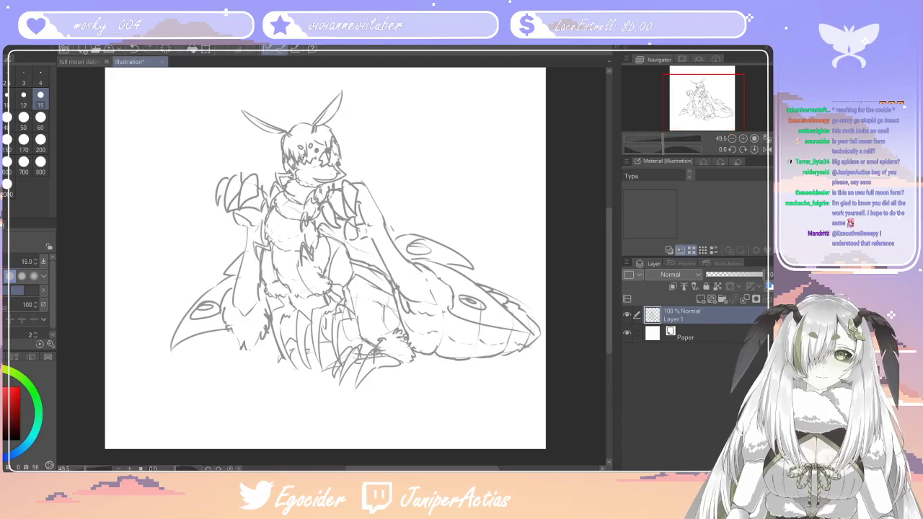
scroll(331, 269, up, 1)
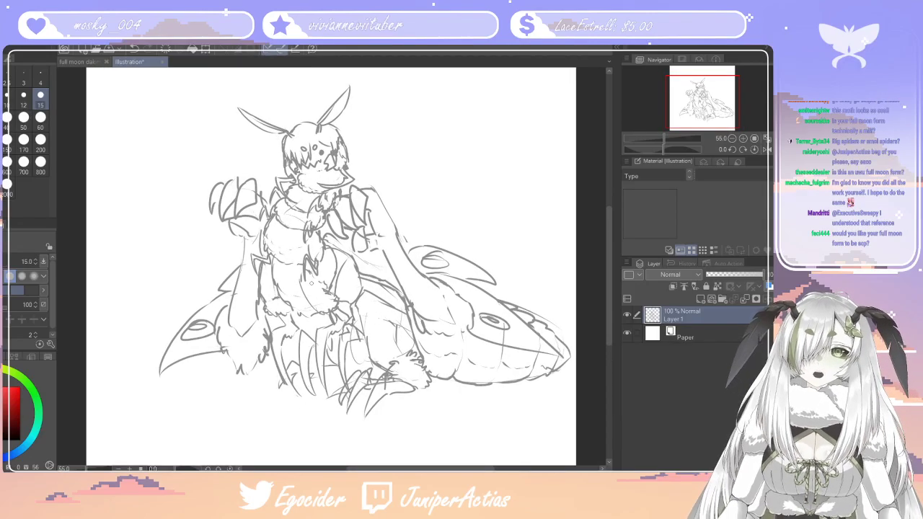
mouse_move(284, 353)
mouse_down()
mouse_move(296, 405)
mouse_move(273, 338)
mouse_up()
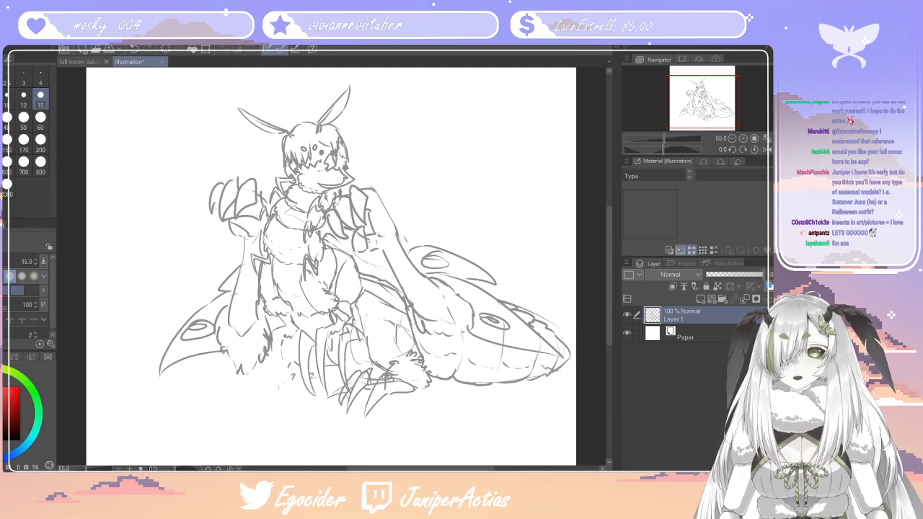
Redraw the outermost leg beside the furry elbow with one long pointed claw, undoing unwanted strokes
key(p)
mouse_move(271, 413)
mouse_down()
mouse_move(282, 339)
mouse_move(264, 404)
mouse_move(279, 347)
mouse_up()
key(ctrl+z)
key(ctrl+z)
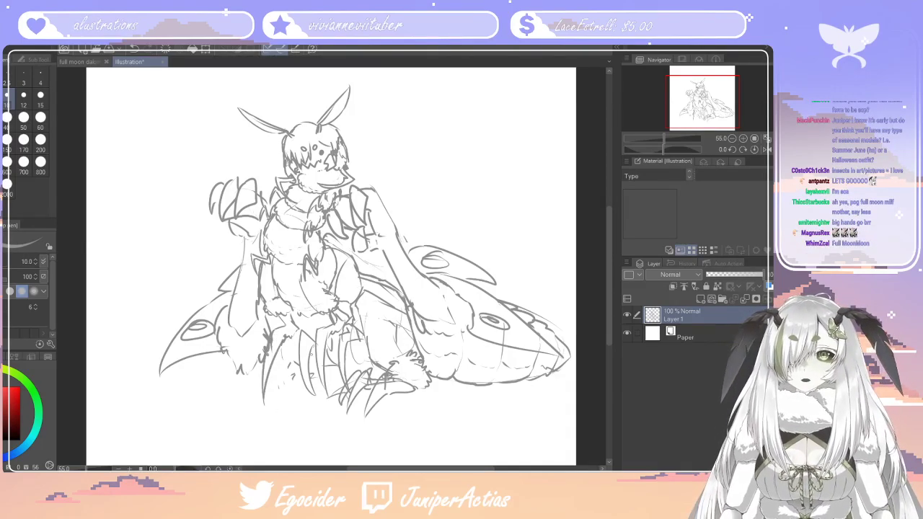
Rework the long claws in the middle of the leg cluster, undoing the strokes that miss
mouse_move(328, 379)
mouse_down()
mouse_move(335, 415)
mouse_move(346, 420)
mouse_up()
key(ctrl+z)
key(ctrl+z)
mouse_move(327, 372)
mouse_down()
mouse_move(331, 407)
mouse_move(329, 360)
mouse_move(328, 390)
mouse_up()
key(ctrl+z)
key(ctrl+z)
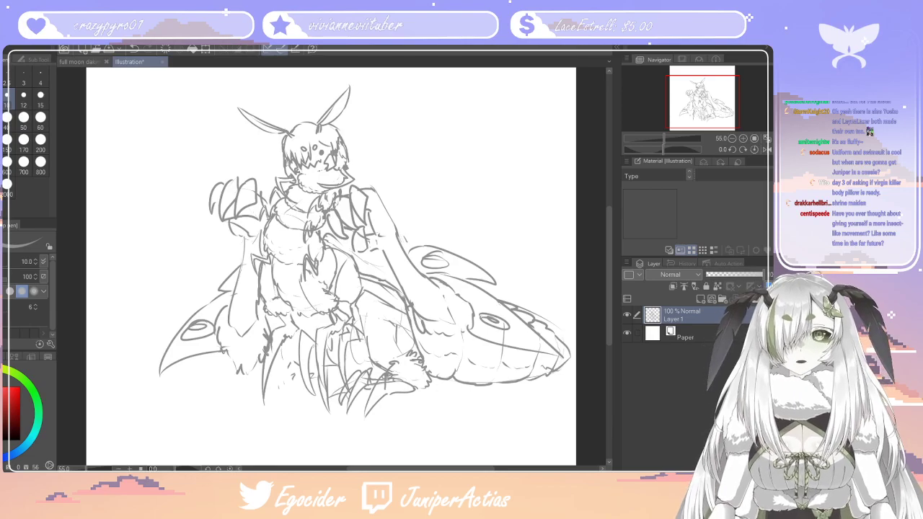
Examine the whole figure in the full moon dakimakura document and return to the moth creature sketch
click(73, 62)
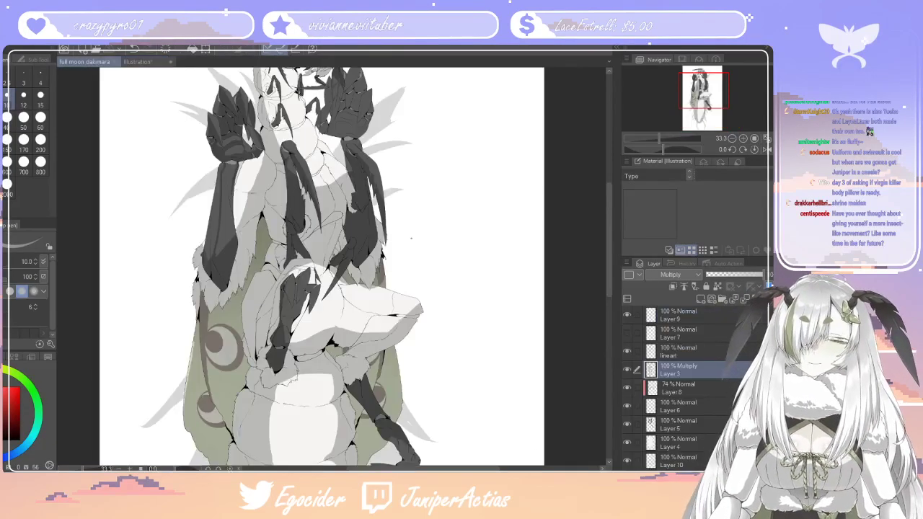
scroll(448, 254, down, 3)
scroll(386, 240, down, 1)
scroll(375, 249, up, 2)
scroll(339, 332, down, 1)
scroll(362, 360, up, 2)
scroll(357, 310, down, 2)
scroll(357, 306, down, 1)
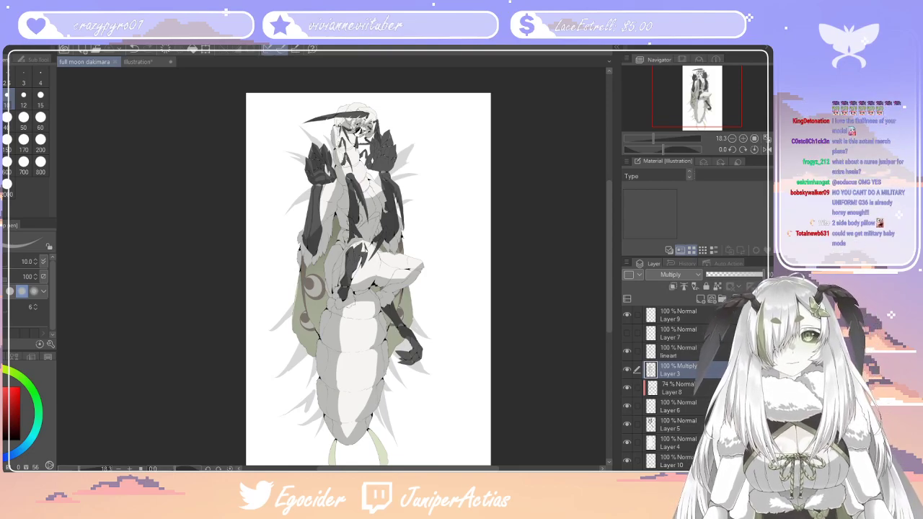
click(137, 62)
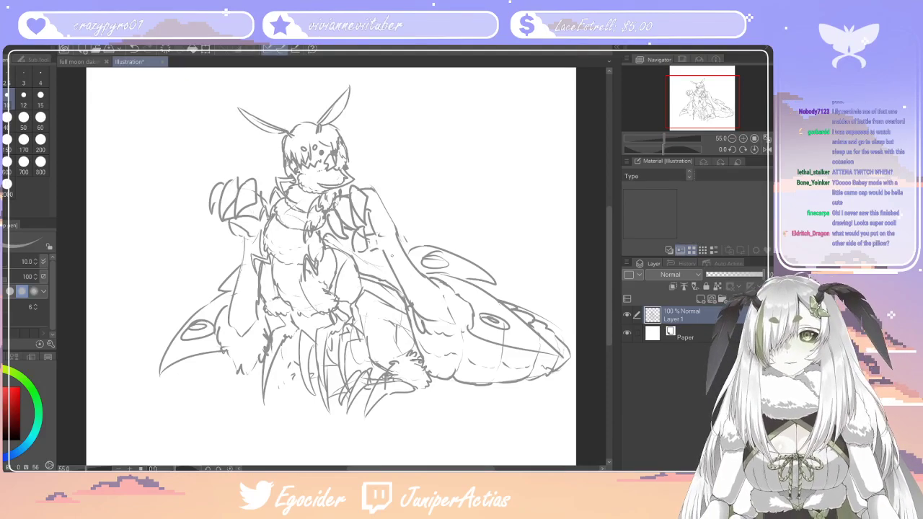
Strengthen the outer edge of the raised hand where it meets the shoulder on the abdomen side
scroll(371, 230, down, 4)
scroll(354, 198, up, 5)
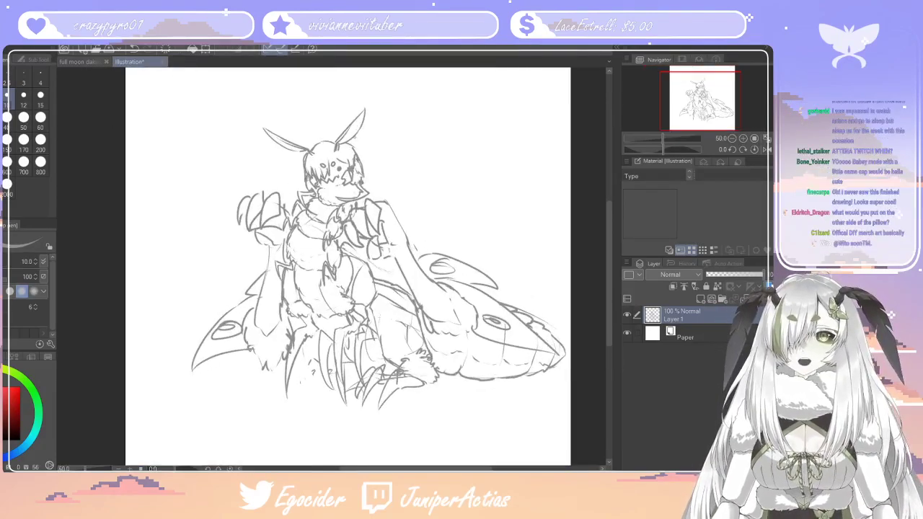
scroll(353, 195, down, 2)
scroll(342, 288, up, 2)
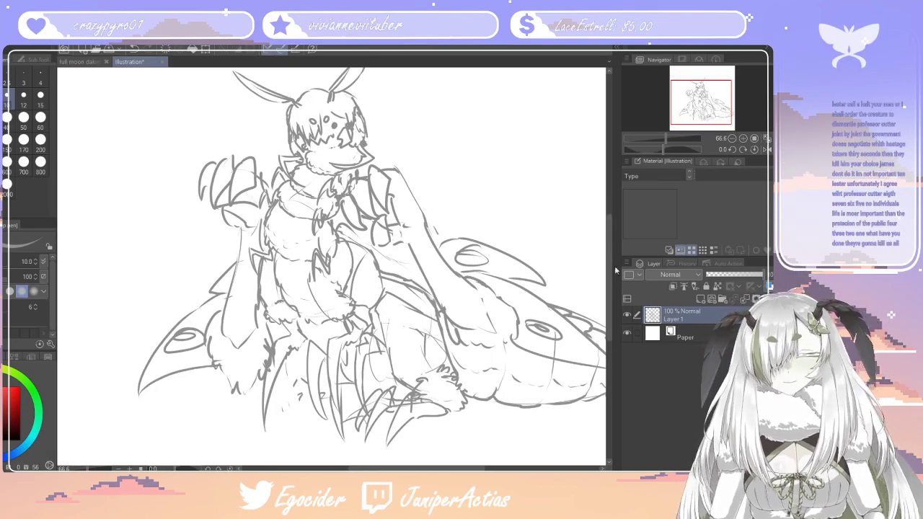
drag(610, 275, 610, 280)
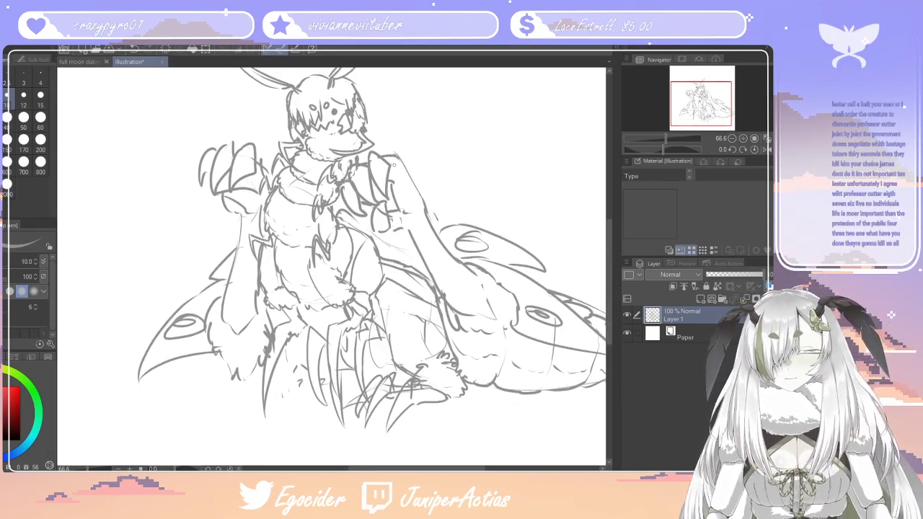
drag(400, 153, 392, 180)
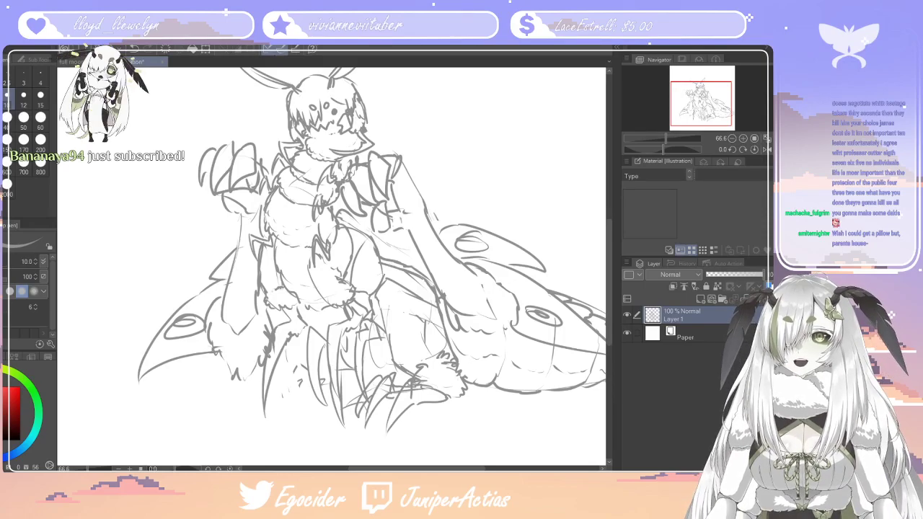
Add a new layer above the sketch, lower Layer 1's opacity to 24%, and make the new layer active
mouse_move(610, 253)
mouse_down()
mouse_move(616, 189)
mouse_move(614, 263)
mouse_move(622, 201)
mouse_move(616, 246)
mouse_up()
drag(431, 468, 429, 469)
click(699, 300)
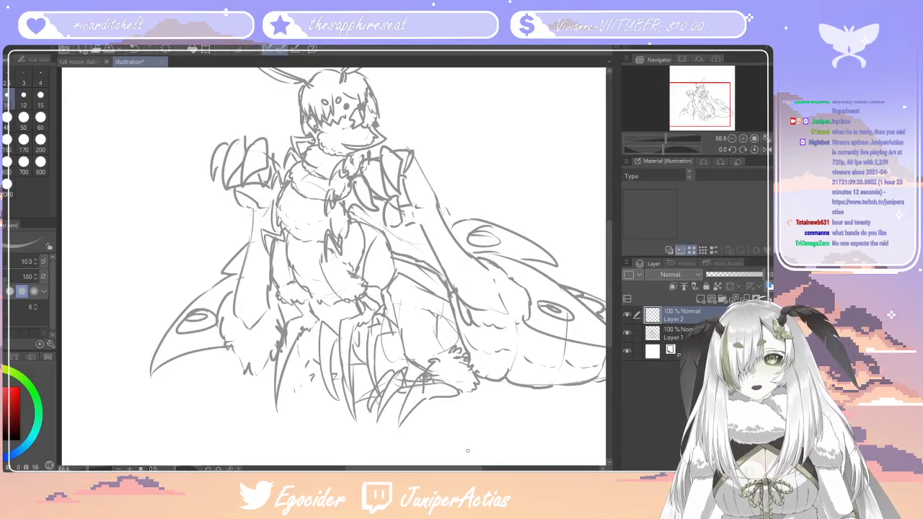
click(681, 333)
drag(761, 275, 720, 274)
click(698, 315)
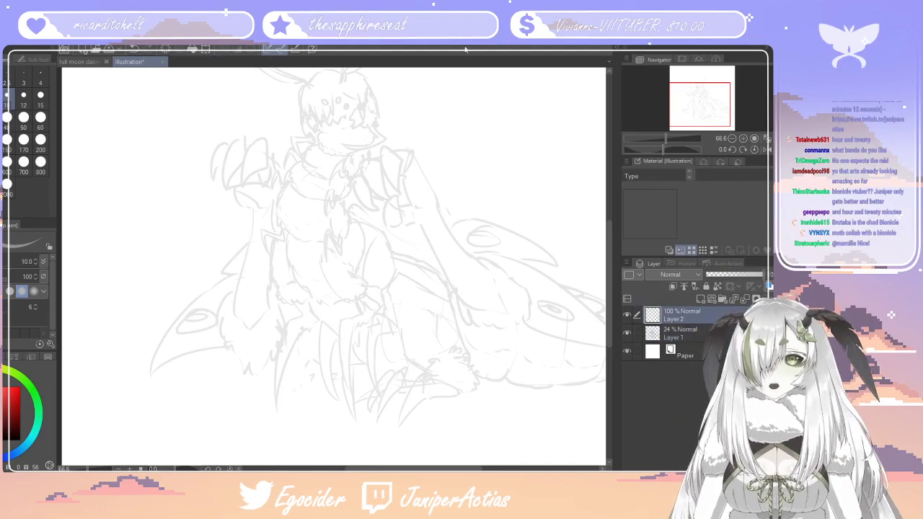
Set the pen size to 6 and ink the long strand of the fringe falling between the forehead spots
scroll(363, 271, down, 2)
scroll(340, 199, up, 1)
scroll(339, 199, up, 4)
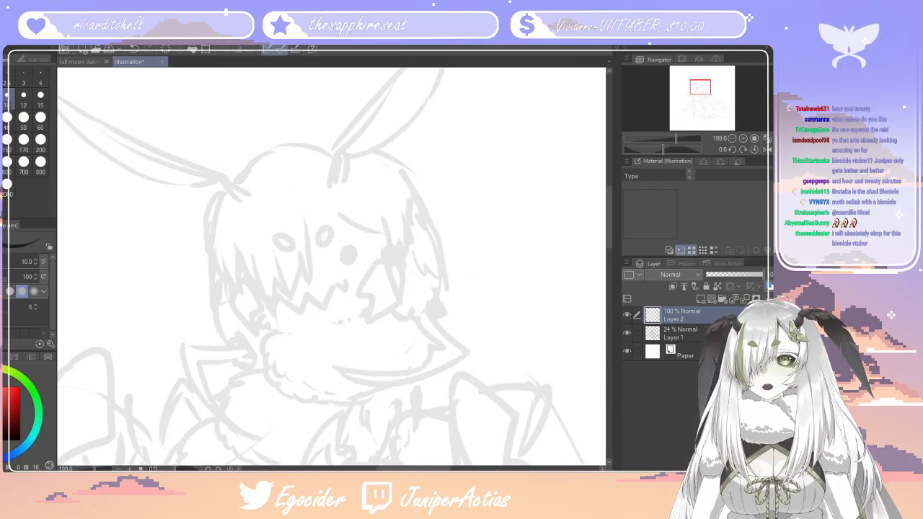
key(bracketleft)
key(bracketleft)
key(bracketleft)
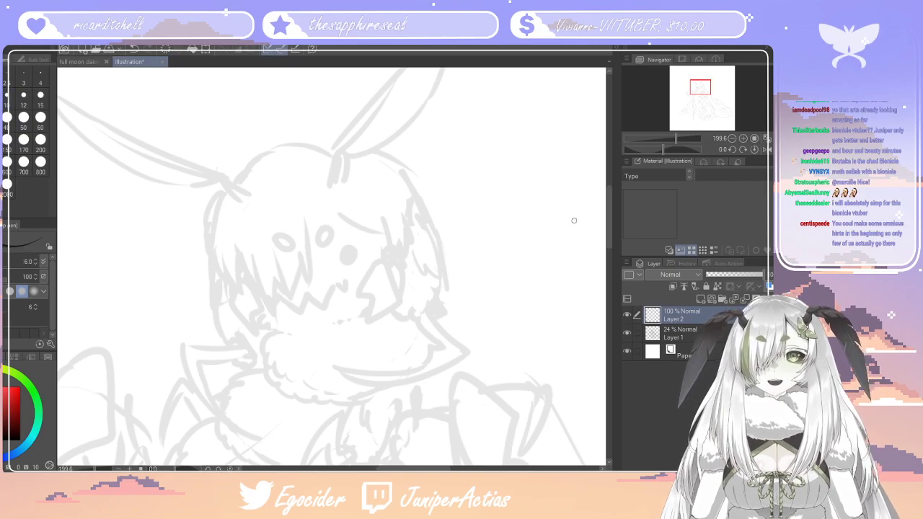
drag(610, 240, 610, 231)
drag(306, 275, 310, 343)
drag(298, 305, 307, 330)
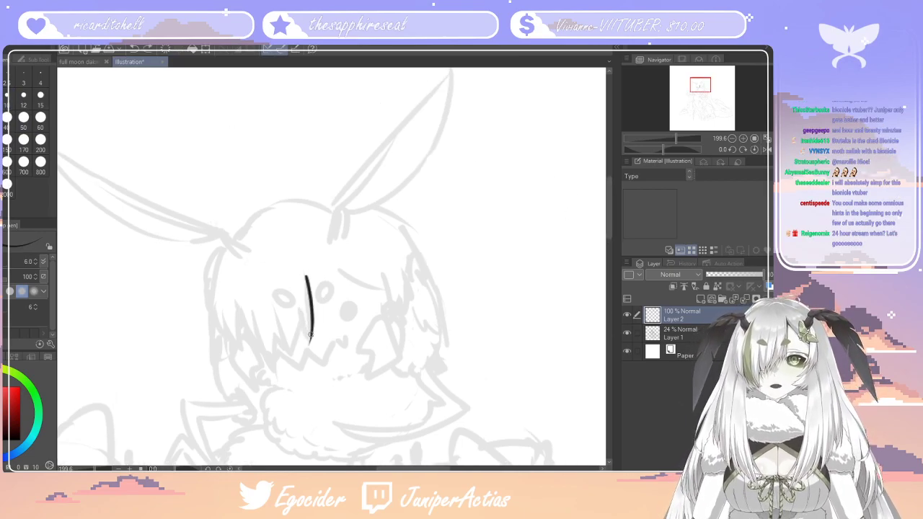
Ink the first pointed fringe tips beside the long central strand, undoing the strokes that miss
mouse_move(311, 319)
mouse_down()
mouse_move(294, 368)
mouse_move(273, 318)
mouse_up()
key(ctrl+z)
drag(288, 366, 270, 323)
key(ctrl+z)
key(ctrl+z)
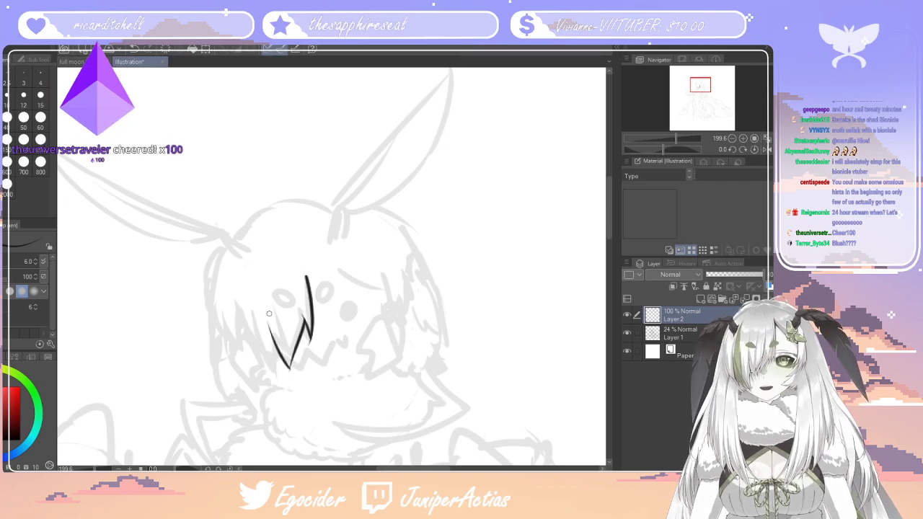
drag(287, 366, 260, 330)
key(ctrl+z)
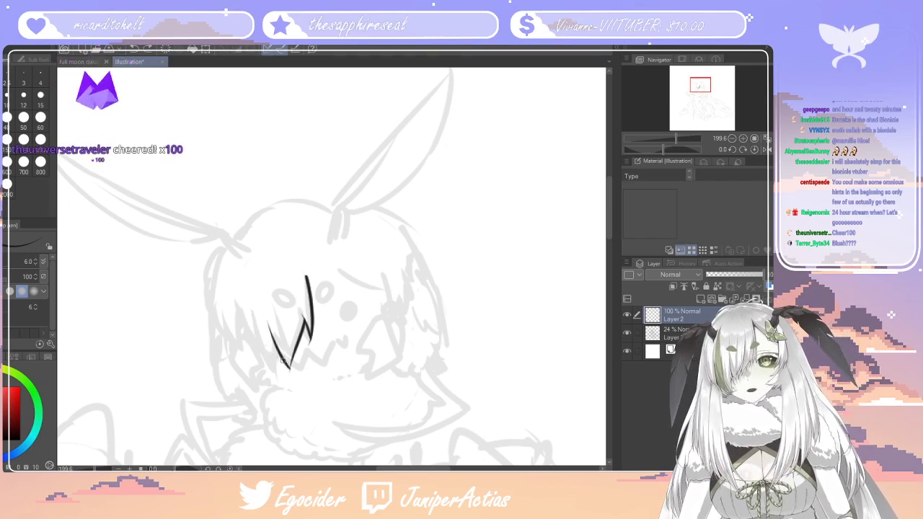
Extend the fringe with more jagged tips towards the side of the head, undoing a misplaced stroke
drag(287, 365, 255, 321)
drag(271, 371, 257, 329)
drag(271, 370, 246, 321)
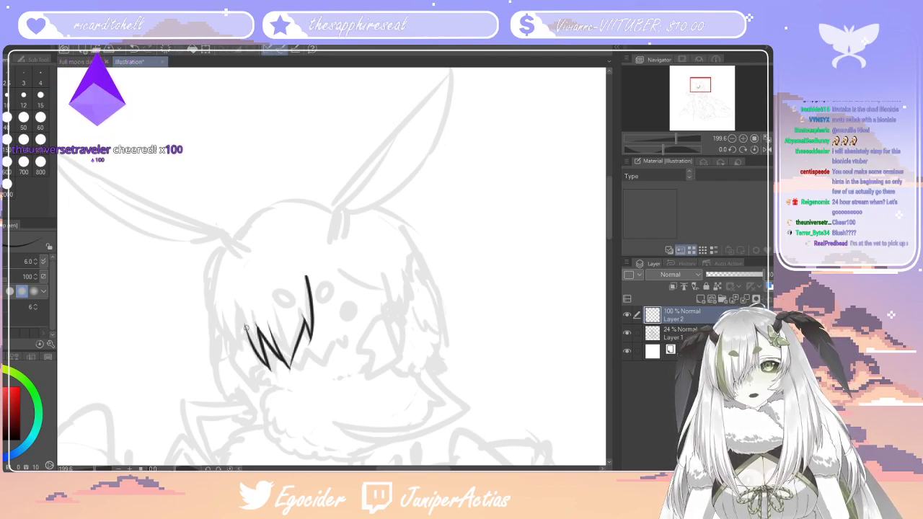
drag(257, 374, 245, 327)
key(ctrl+z)
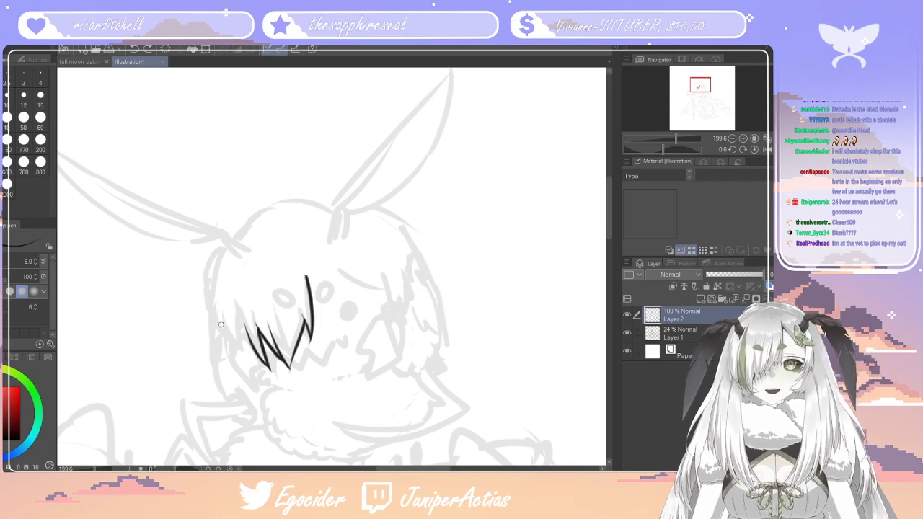
drag(254, 351, 225, 299)
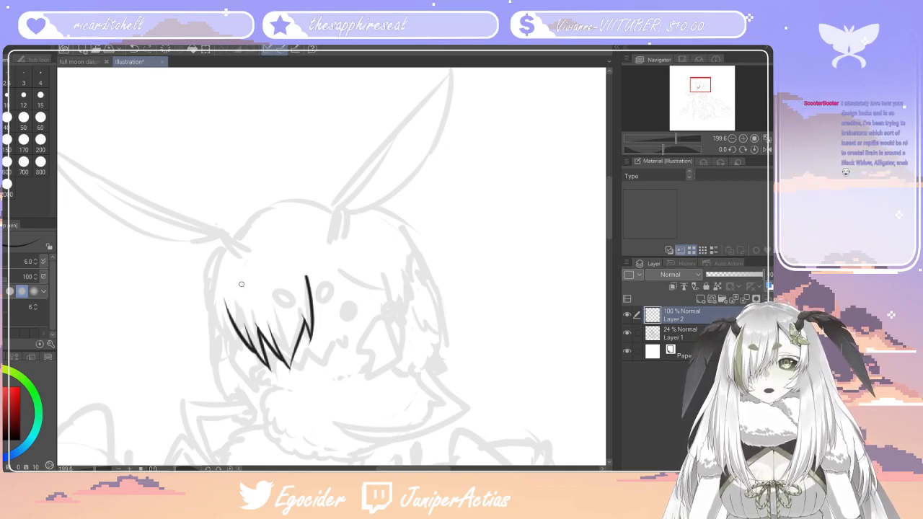
Ink the outermost fringe strand curving up the side of the head, redoing it until it meets the jagged tips
drag(445, 469, 415, 469)
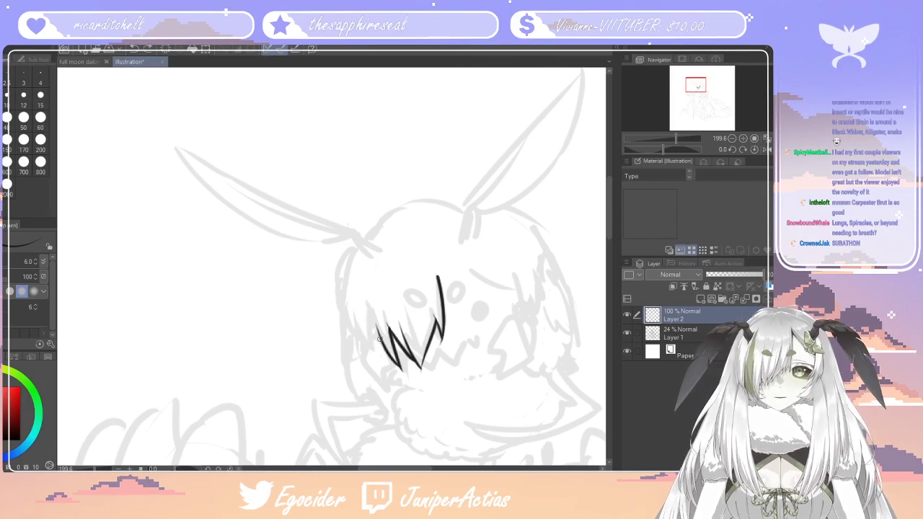
mouse_move(375, 324)
mouse_down()
mouse_move(377, 355)
mouse_move(353, 314)
mouse_move(349, 279)
mouse_up()
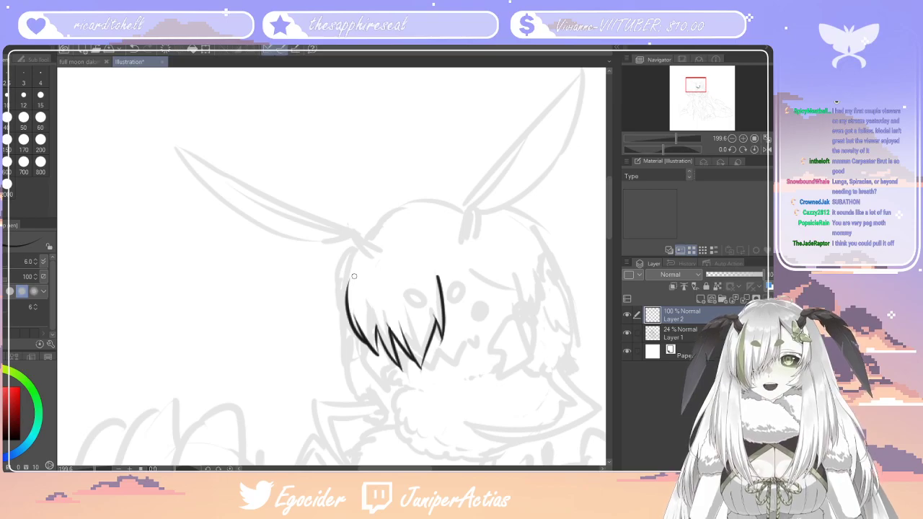
key(ctrl+z)
key(ctrl+z)
key(ctrl+z)
key(ctrl+z)
key(ctrl+z)
mouse_move(374, 326)
mouse_down()
mouse_move(375, 356)
mouse_move(347, 292)
mouse_up()
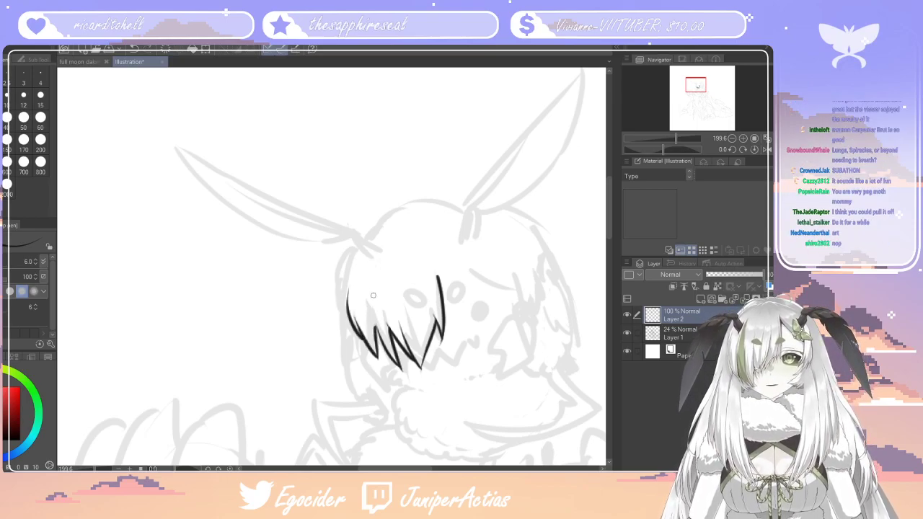
Ink the parted fringe on the opposite side of the face as a curved lock ending in pointed strands
drag(470, 272, 537, 283)
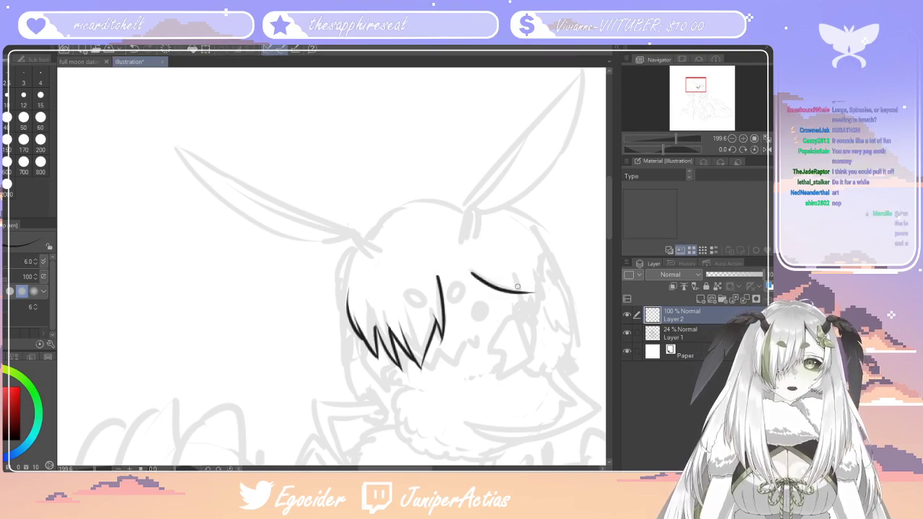
key(ctrl+z)
mouse_move(477, 269)
mouse_down()
mouse_move(524, 286)
mouse_move(522, 321)
mouse_up()
mouse_move(525, 282)
mouse_down()
mouse_move(529, 317)
mouse_move(538, 286)
mouse_move(534, 299)
mouse_up()
drag(543, 264, 533, 280)
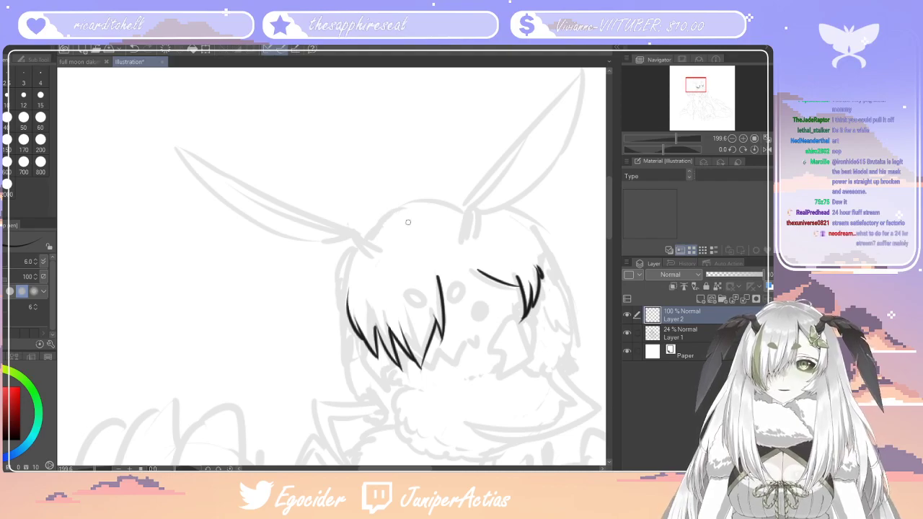
Ink the crown of the head from between the antennae down to the outer fringe, redoing lines that miss
drag(457, 207, 370, 255)
key(ctrl+z)
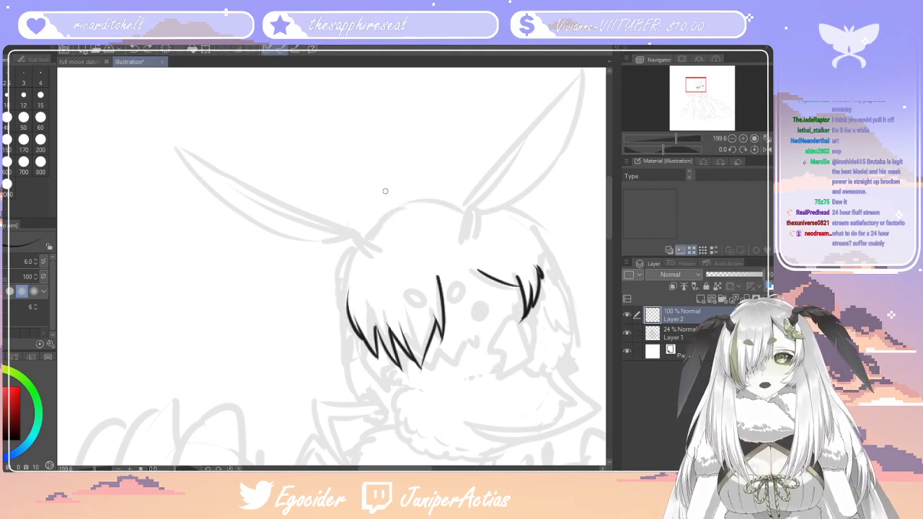
mouse_move(454, 199)
mouse_down()
mouse_move(424, 196)
mouse_move(353, 248)
mouse_up()
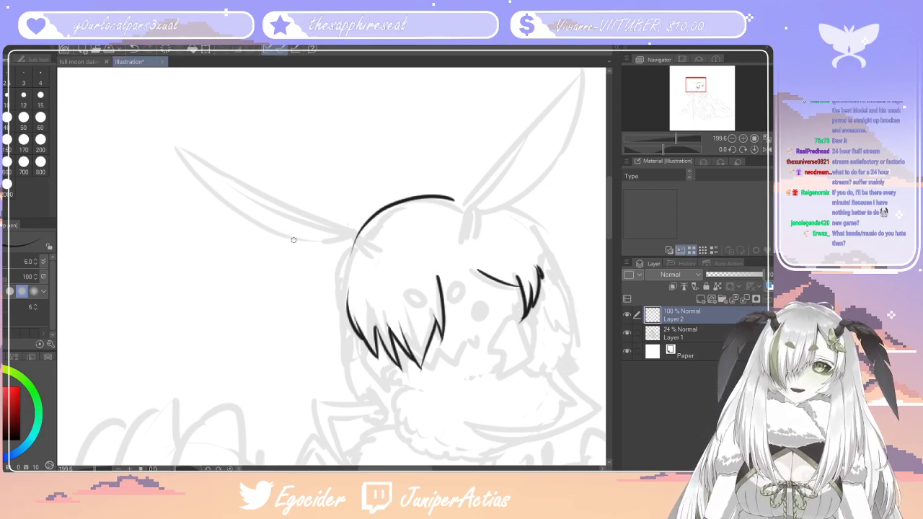
drag(354, 240, 343, 323)
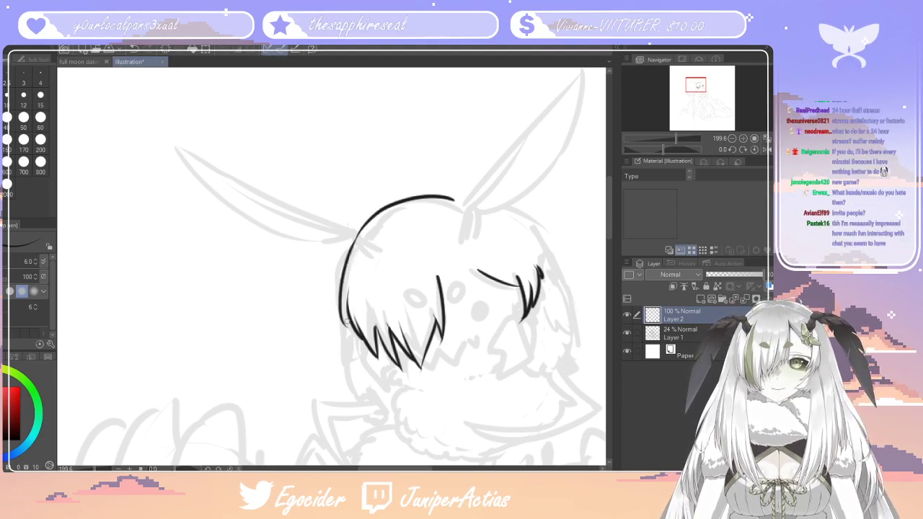
key(ctrl+z)
drag(355, 239, 347, 320)
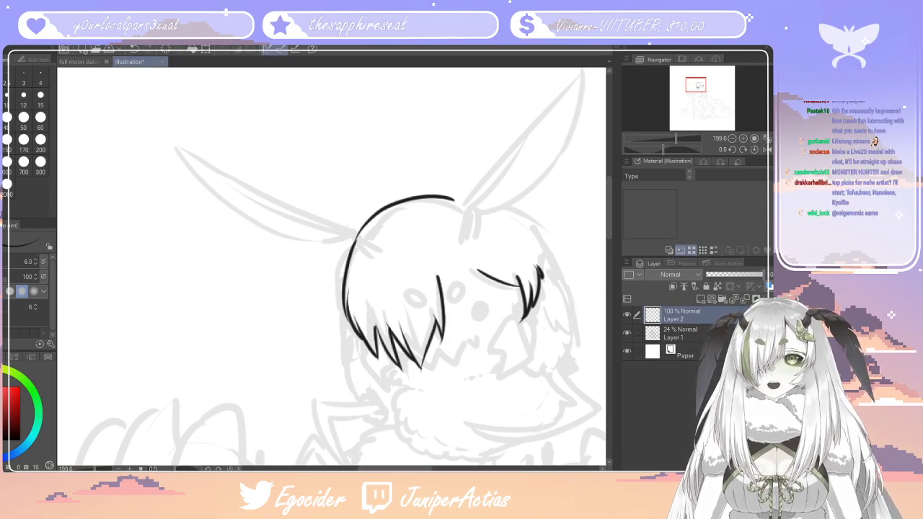
Ink the head contour from the upright antenna's base past the short fringe to the cheek, replacing the first attempt
drag(423, 470, 435, 470)
drag(438, 207, 486, 304)
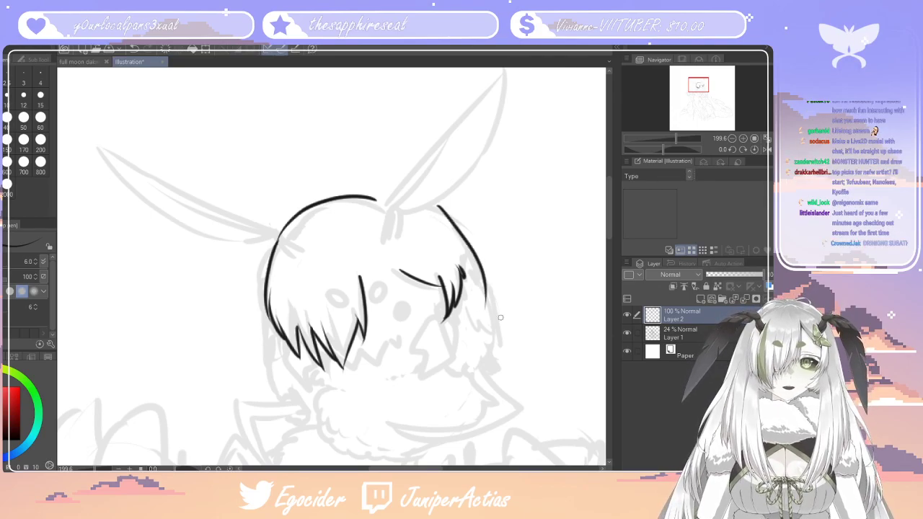
key(ctrl+z)
mouse_move(427, 206)
mouse_down()
mouse_move(469, 270)
mouse_move(490, 338)
mouse_up()
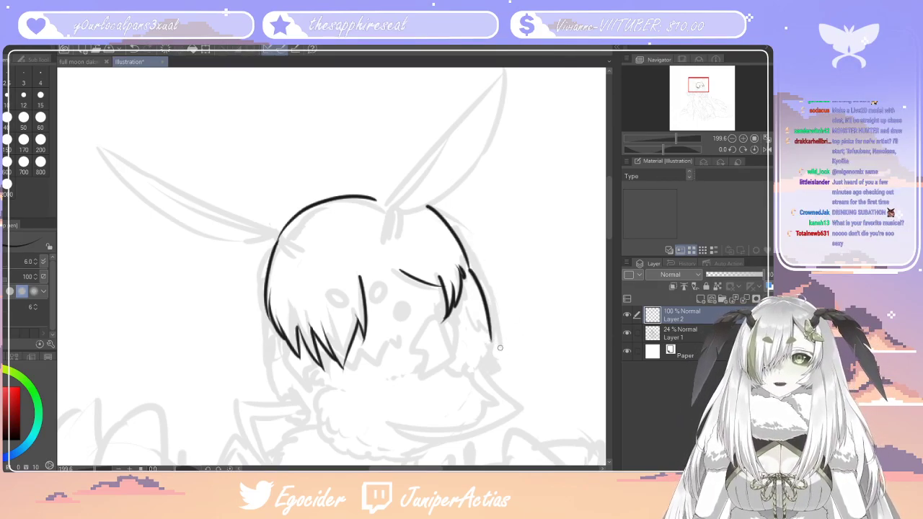
Ink the fluffy fur tuft at the cheek below the short fringe and the hair edge above it
mouse_move(491, 340)
mouse_down()
mouse_move(505, 358)
mouse_move(495, 378)
mouse_move(447, 376)
mouse_move(468, 389)
mouse_up()
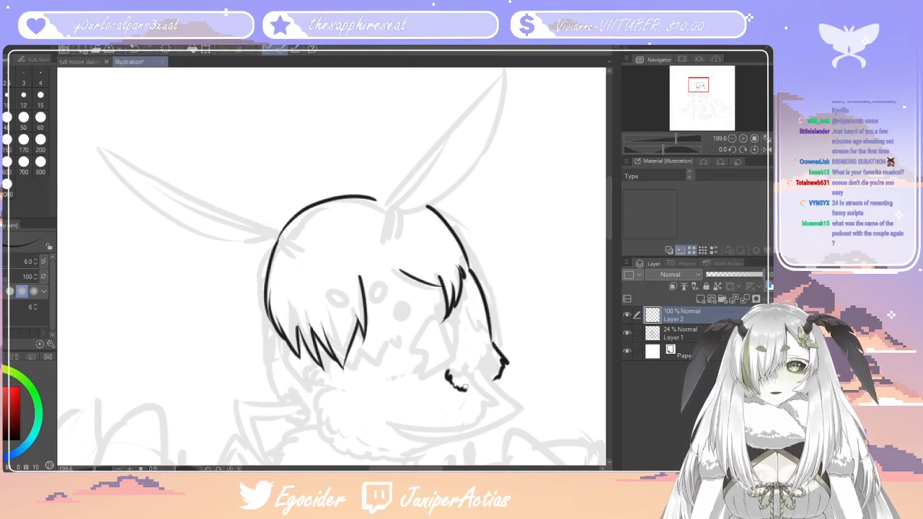
drag(491, 342, 465, 345)
drag(459, 303, 488, 327)
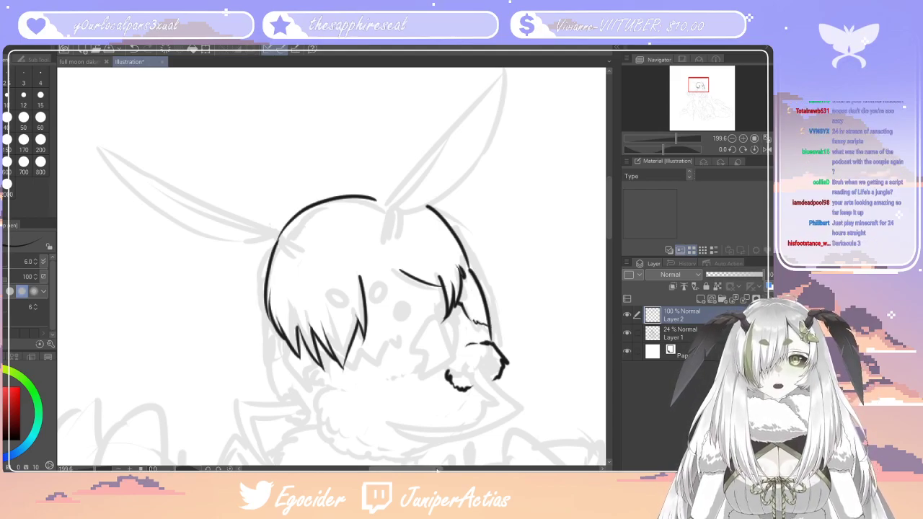
Ink the lower head edge beneath the long fringe, its small fur tuft and the bent mandible attached there
drag(438, 468, 427, 469)
drag(609, 210, 610, 222)
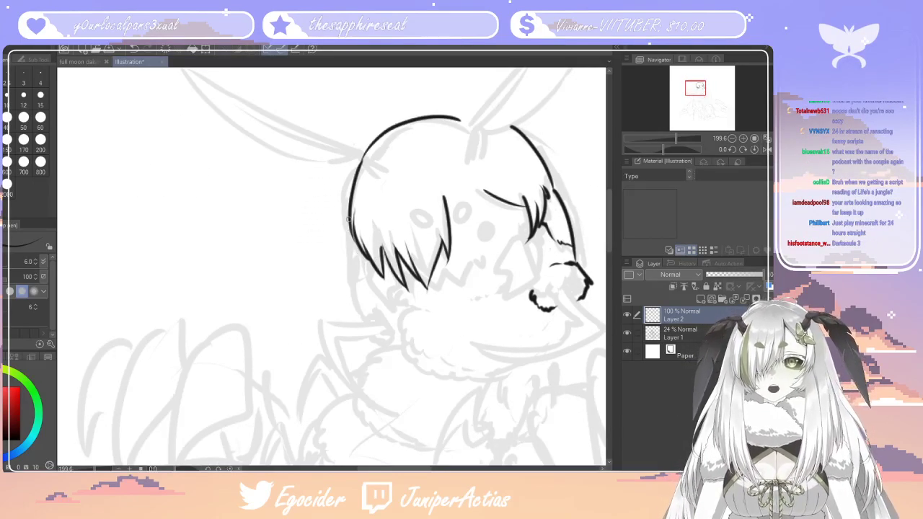
drag(347, 216, 357, 295)
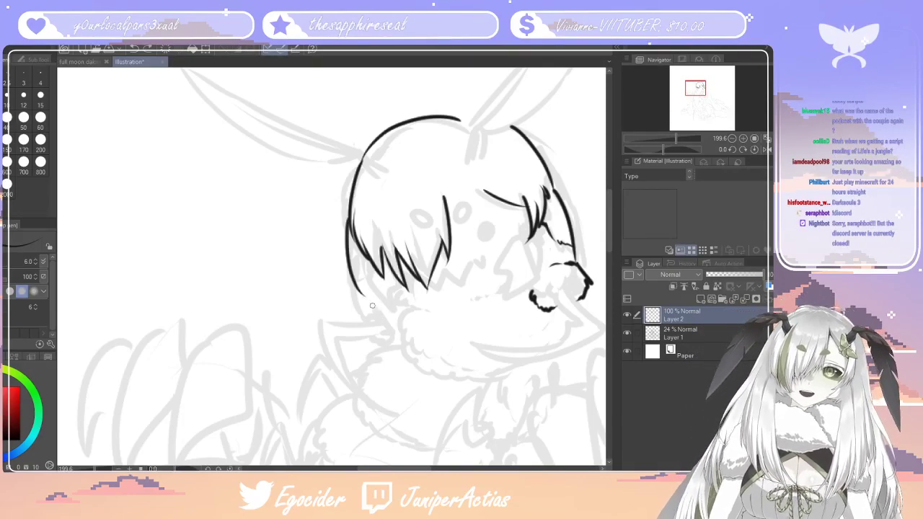
mouse_move(360, 292)
mouse_down()
mouse_move(375, 310)
mouse_move(367, 318)
mouse_move(391, 344)
mouse_move(402, 341)
mouse_up()
click(404, 312)
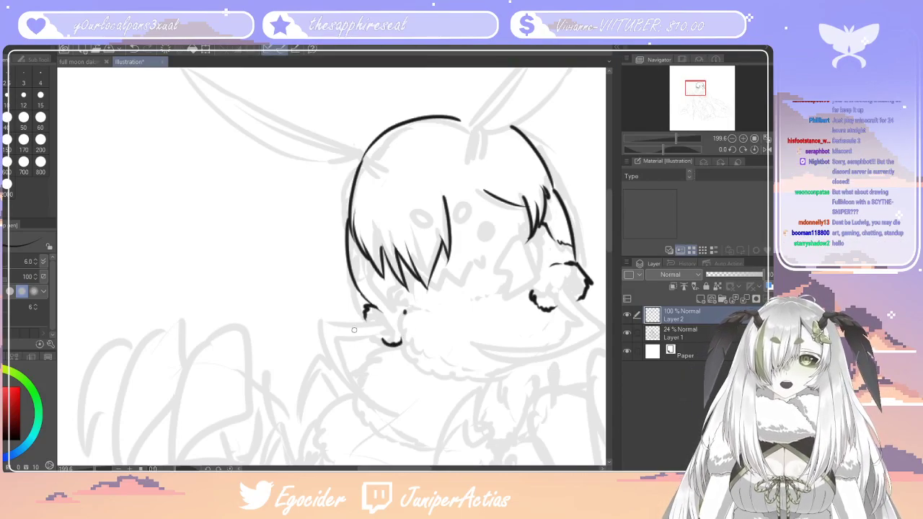
mouse_move(380, 323)
mouse_down()
mouse_move(323, 328)
mouse_move(390, 407)
mouse_move(335, 335)
mouse_move(387, 338)
mouse_move(378, 324)
mouse_up()
key(ctrl+z)
Ink the opposite bent mandible from the cheek tuft to a point below the chin, redoing strokes that miss
drag(404, 469, 413, 468)
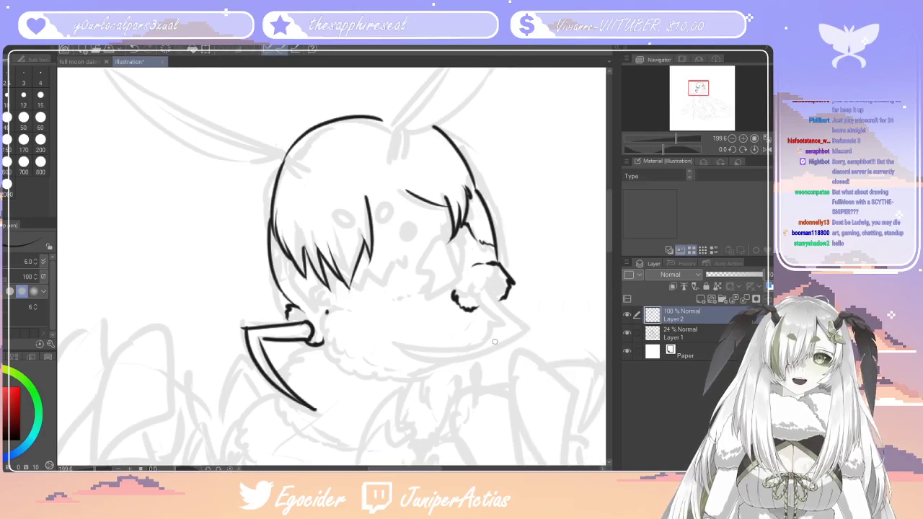
mouse_move(491, 296)
mouse_down()
mouse_move(515, 337)
mouse_move(377, 374)
mouse_up()
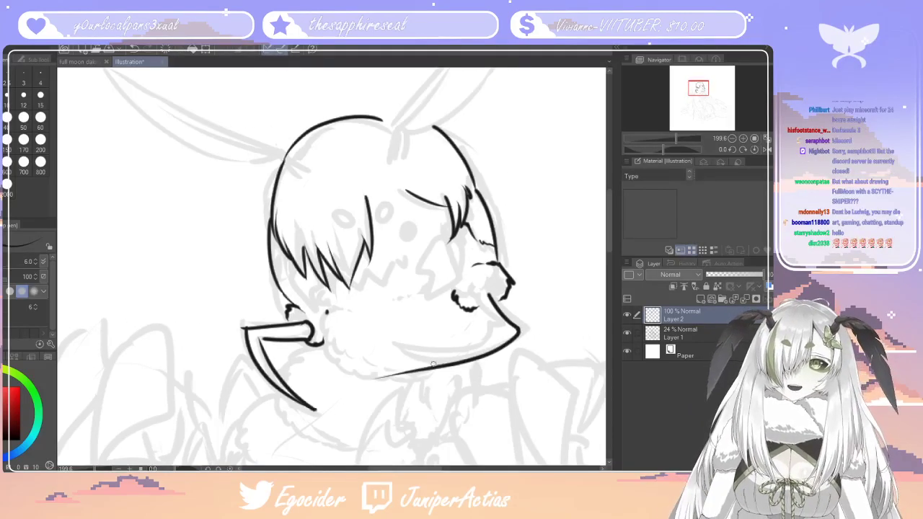
key(ctrl+z)
mouse_move(491, 288)
mouse_down()
mouse_move(433, 352)
mouse_move(398, 363)
mouse_up()
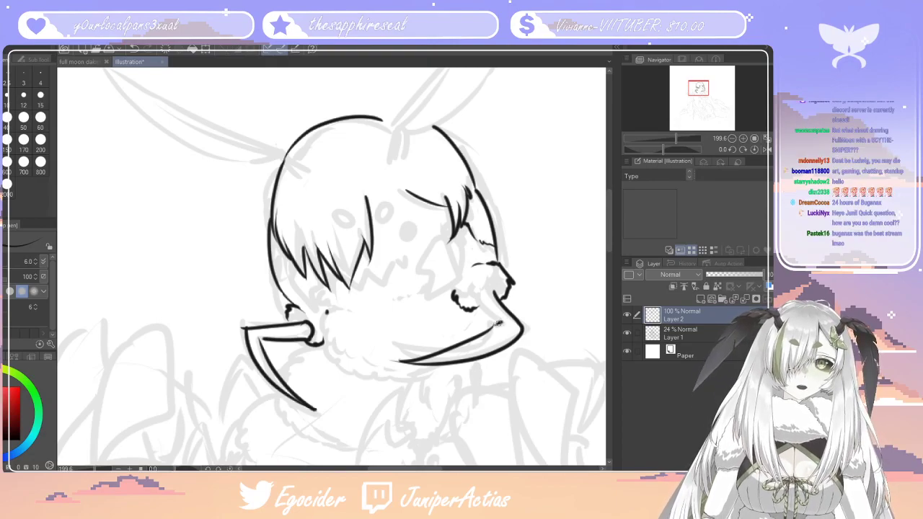
mouse_move(496, 323)
mouse_down()
mouse_move(476, 297)
mouse_move(493, 281)
mouse_up()
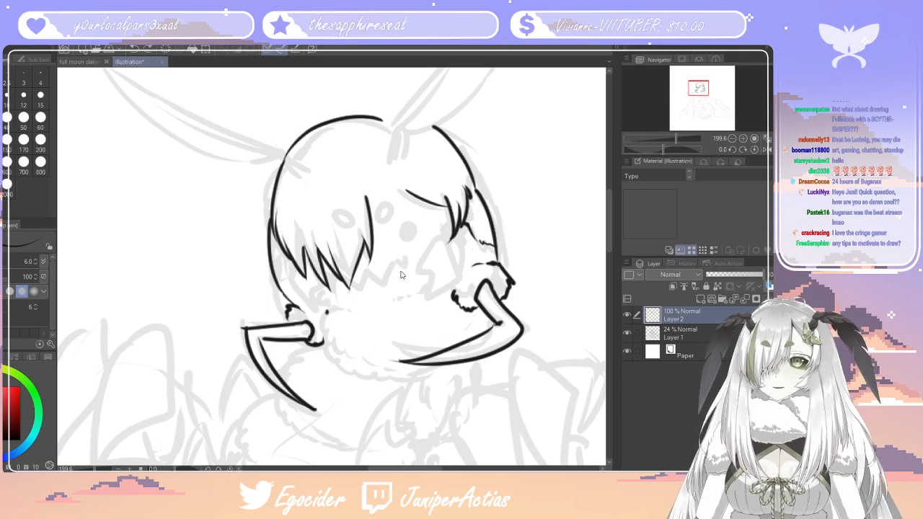
key(ctrl+z)
key(ctrl+z)
key(ctrl+z)
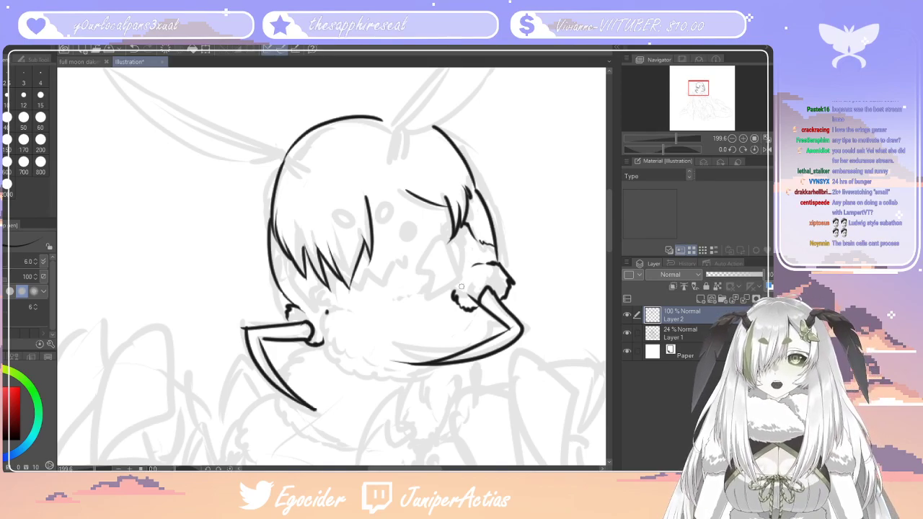
mouse_move(475, 303)
mouse_down()
mouse_move(496, 285)
mouse_move(499, 300)
mouse_up()
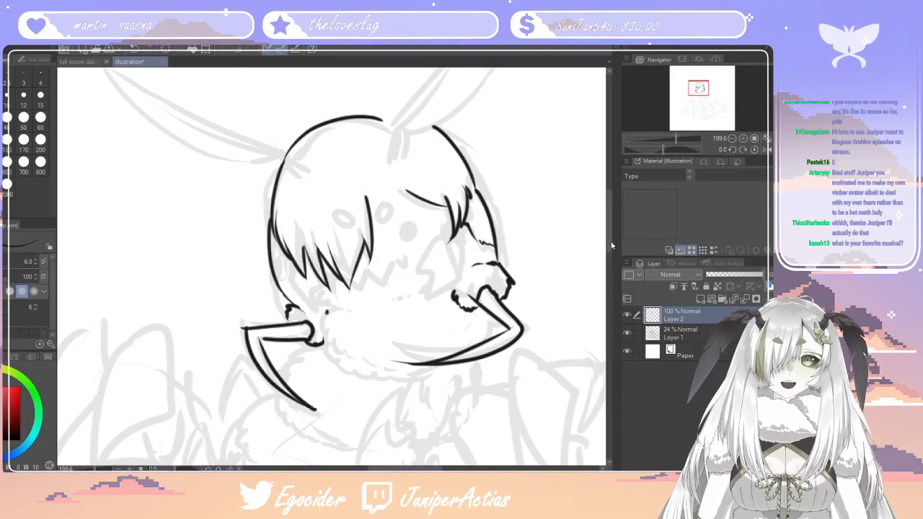
Fill both mandibles with solid black and trim their rough corner and overlong tip with a size 15 eraser
scroll(606, 248, down, 2)
scroll(606, 247, down, 10)
scroll(606, 248, up, 9)
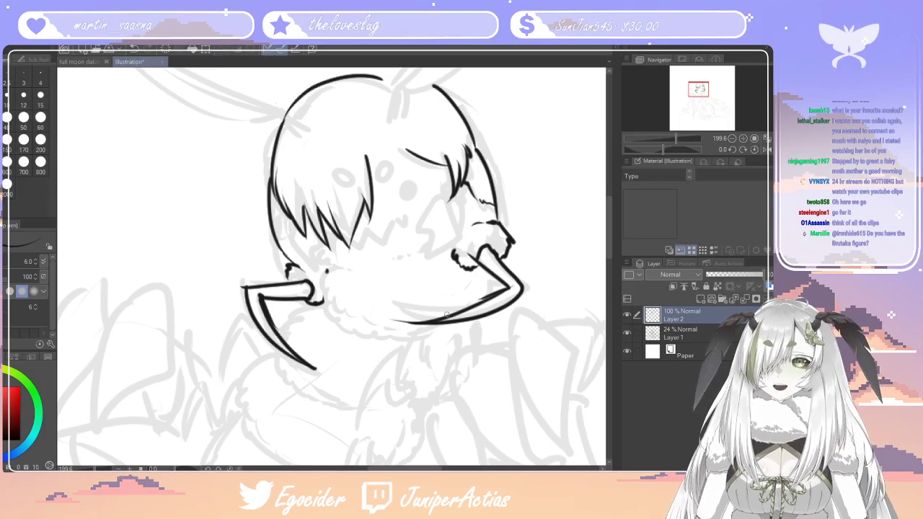
click(257, 295)
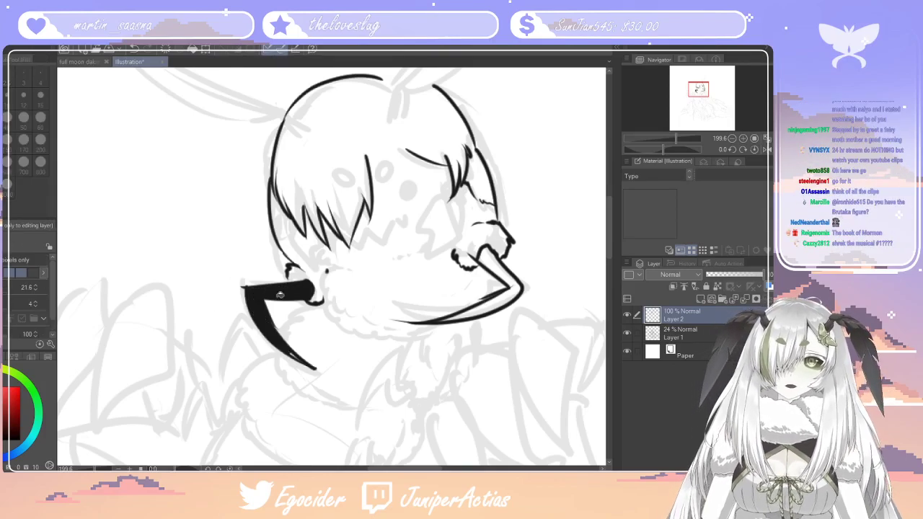
click(509, 292)
key(p)
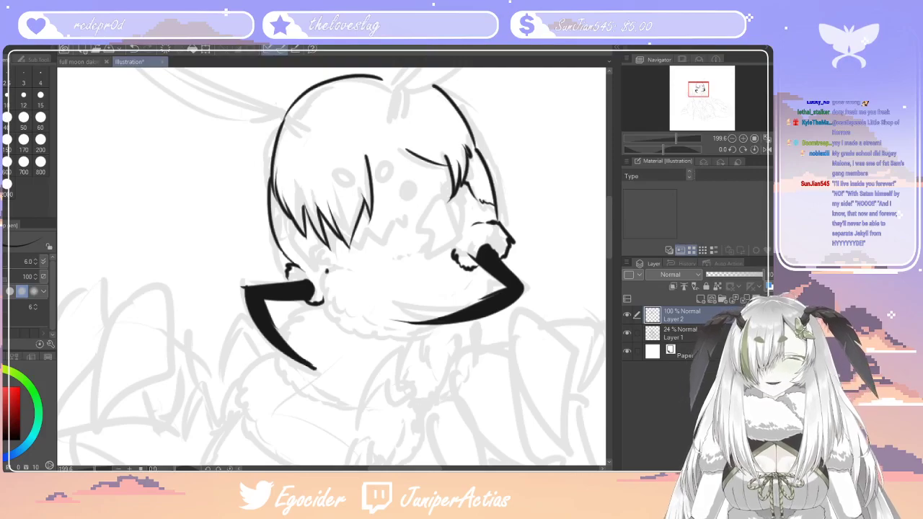
key(e)
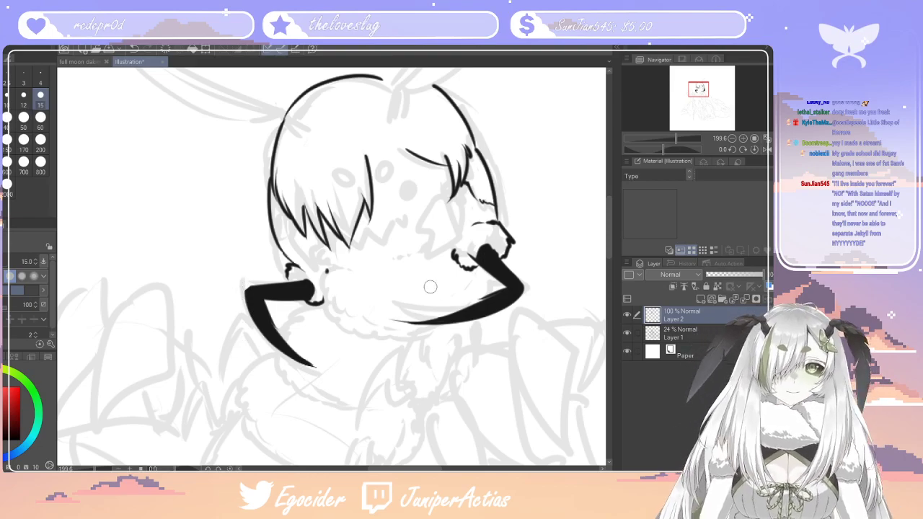
drag(414, 326, 400, 324)
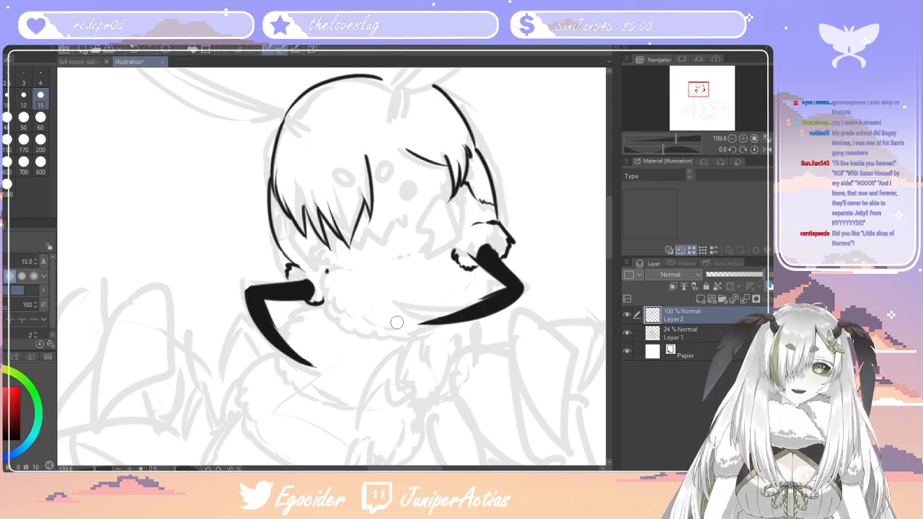
Undo the last mandible tip erasure and ink the two small oval spots above the face with the size 6 pen, redoing strokes that miss
key(ctrl+z)
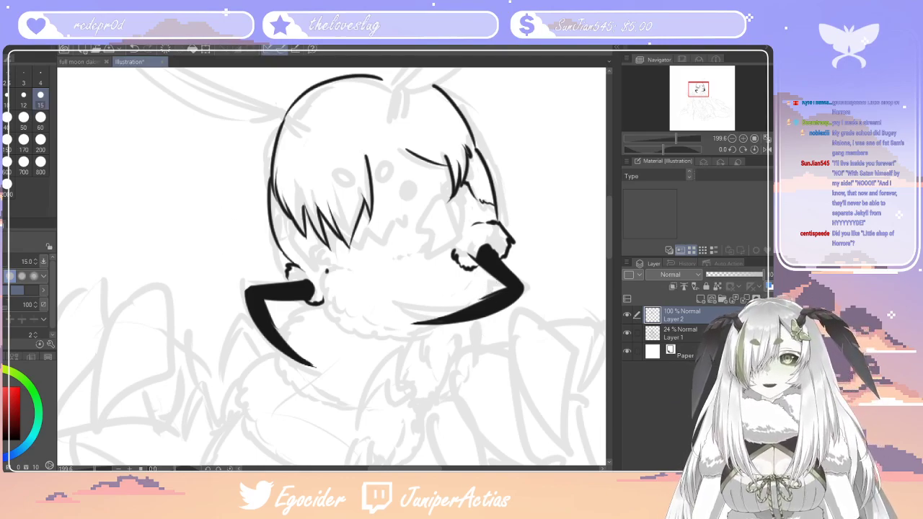
key(p)
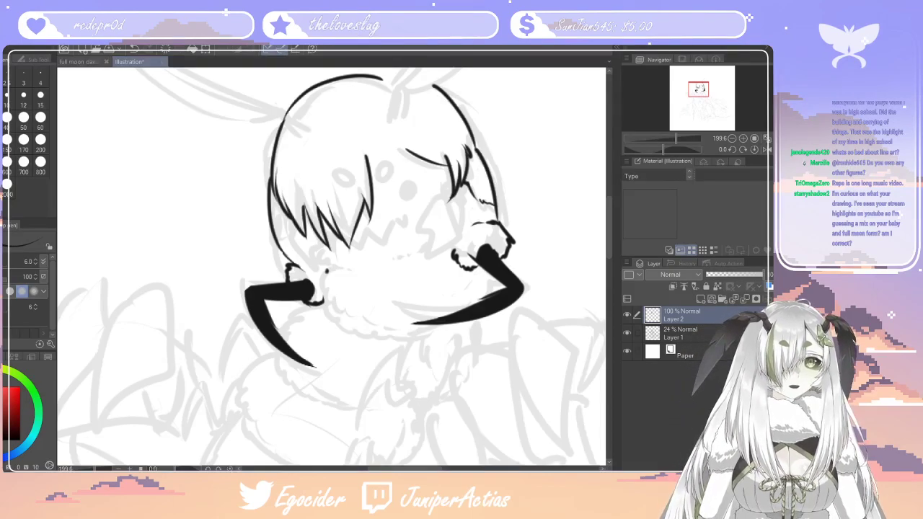
scroll(348, 337, down, 5)
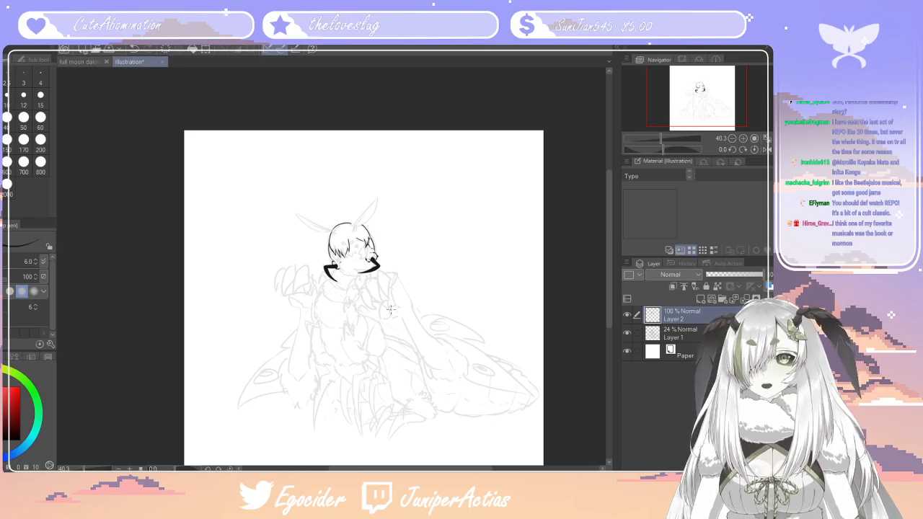
scroll(351, 259, up, 6)
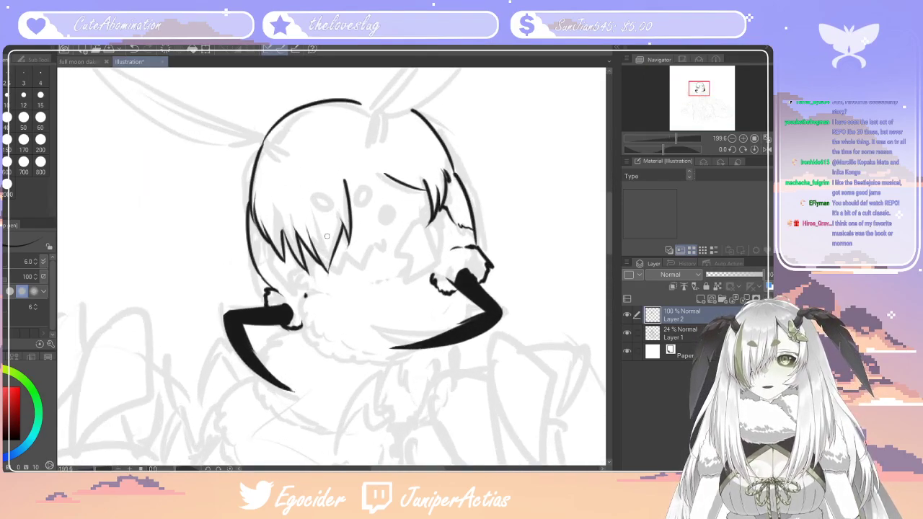
scroll(326, 235, up, 2)
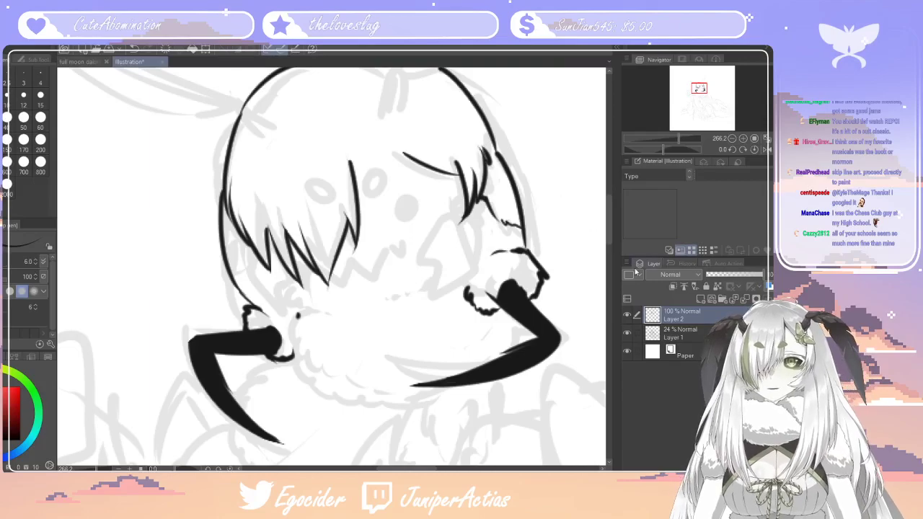
drag(610, 218, 610, 209)
mouse_move(375, 238)
mouse_down()
mouse_move(370, 256)
mouse_move(378, 239)
mouse_move(390, 245)
mouse_move(374, 231)
mouse_up()
key(ctrl+z)
mouse_move(311, 251)
mouse_down()
mouse_move(329, 261)
mouse_move(309, 252)
mouse_up()
key(ctrl+z)
key(ctrl+z)
Ink the round eye beside the fringe as a solid black circle, redrawing it slightly closer to the fringe
mouse_move(408, 271)
mouse_down()
mouse_move(397, 273)
mouse_move(410, 275)
mouse_move(404, 262)
mouse_move(419, 269)
mouse_move(403, 271)
mouse_up()
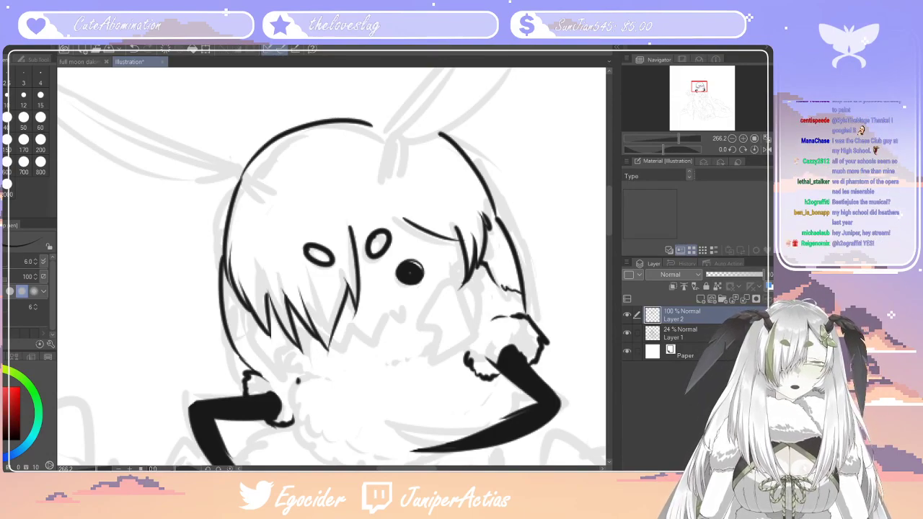
key(ctrl+z)
key(ctrl+z)
drag(406, 271, 408, 273)
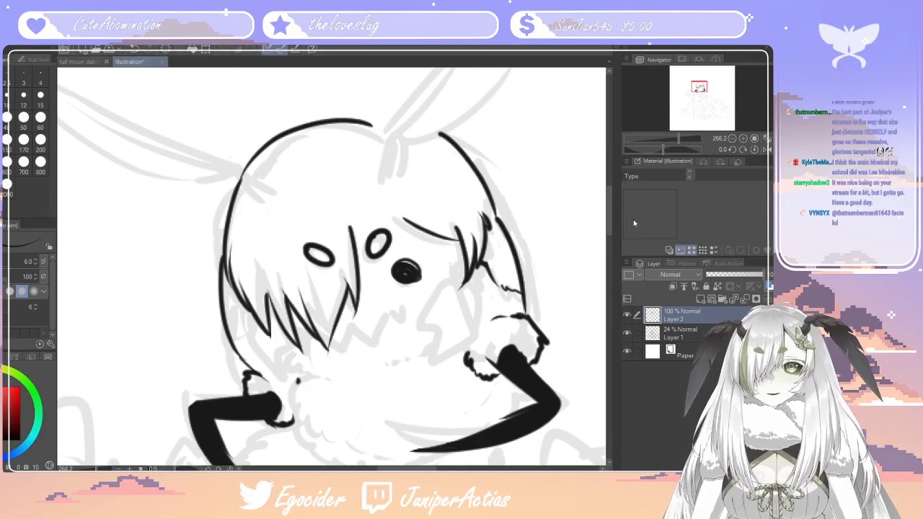
Ink the zigzag mouth extending from under the long fringe with a small V at its end, redoing strokes that miss
drag(608, 206, 608, 216)
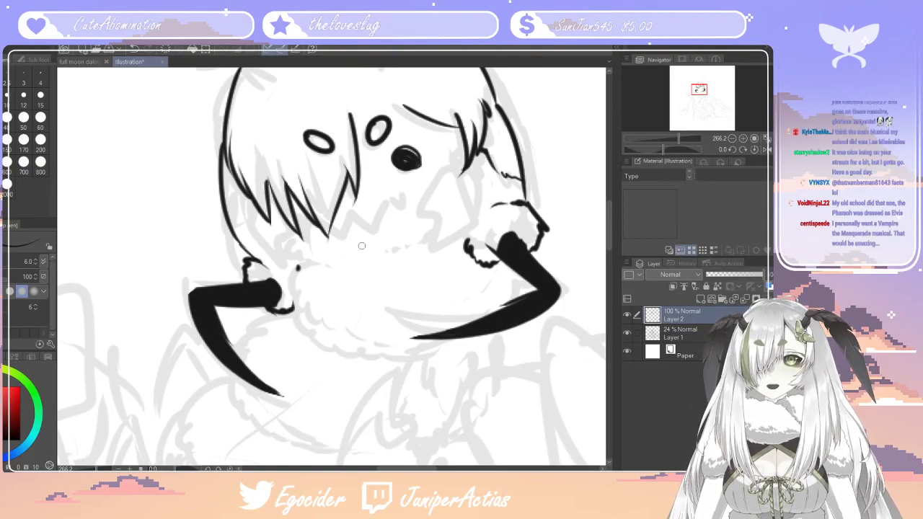
mouse_move(337, 232)
mouse_down()
mouse_move(368, 228)
mouse_move(379, 204)
mouse_move(356, 220)
mouse_move(360, 214)
mouse_move(381, 225)
mouse_move(395, 192)
mouse_up()
key(ctrl+z)
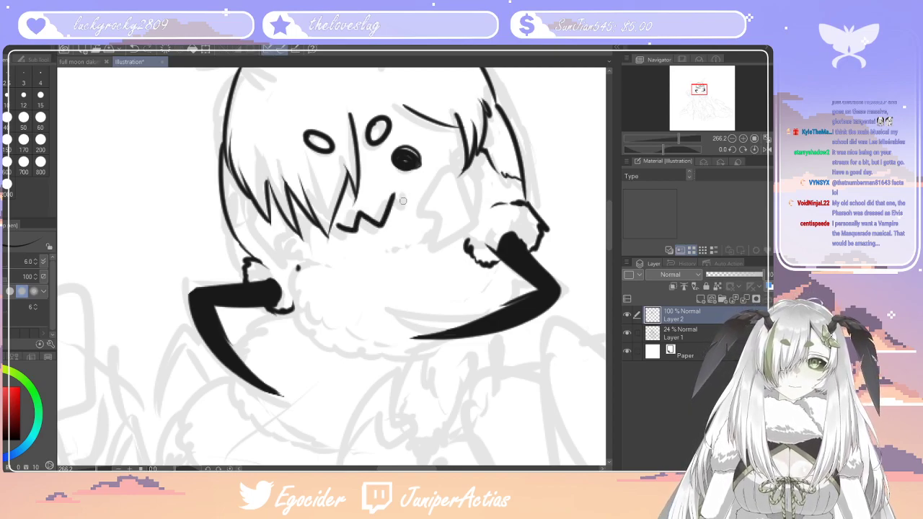
key(ctrl+z)
mouse_move(336, 228)
mouse_down()
mouse_move(358, 218)
mouse_move(382, 217)
mouse_move(404, 190)
mouse_up()
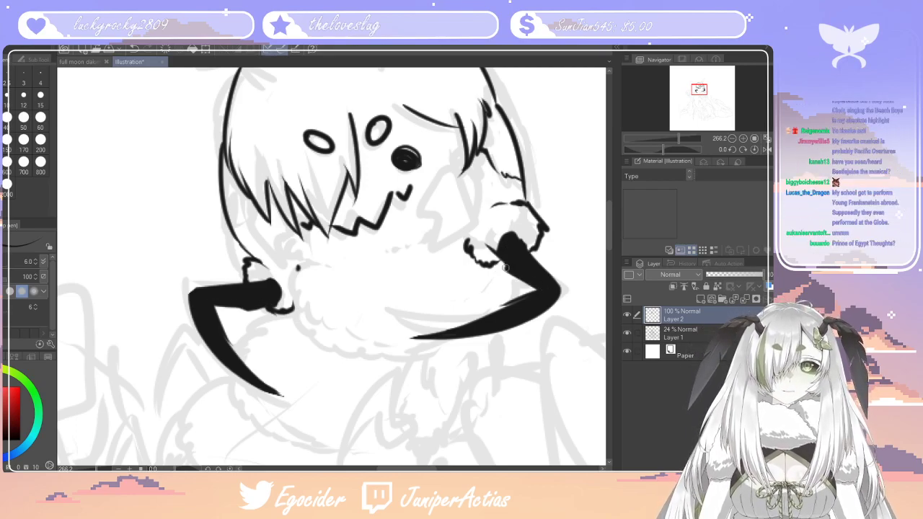
Erase fluffy notches where the mandibles meet the cheek fur with size 15, and ink the curved lower chin edge between the mandibles with size 6
key(e)
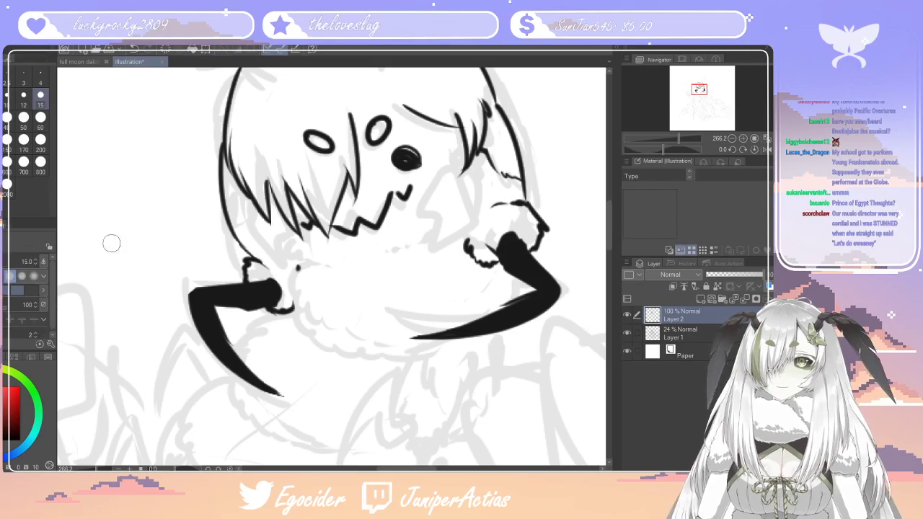
mouse_move(493, 222)
mouse_down()
mouse_move(498, 238)
mouse_move(510, 228)
mouse_move(487, 252)
mouse_up()
mouse_move(273, 277)
mouse_down()
mouse_move(301, 268)
mouse_move(303, 277)
mouse_move(299, 255)
mouse_up()
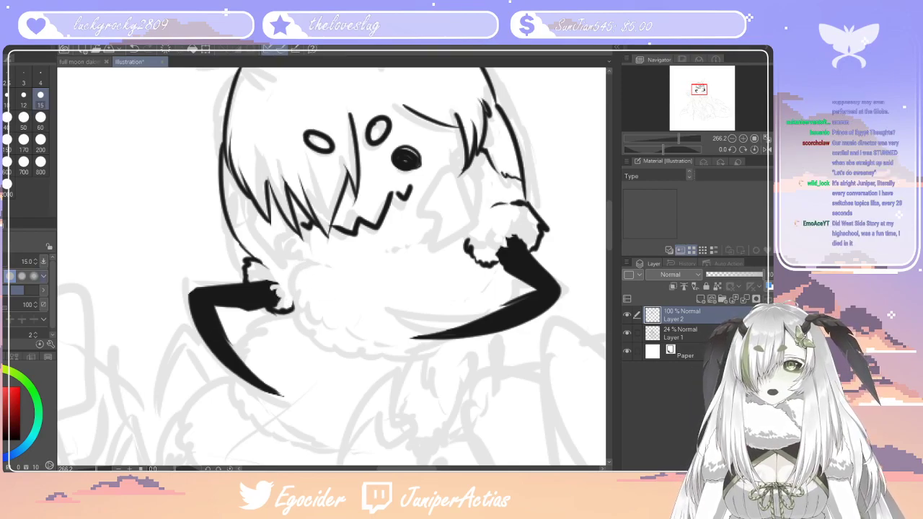
key(p)
mouse_move(283, 309)
mouse_down()
mouse_move(310, 339)
mouse_move(366, 356)
mouse_move(458, 341)
mouse_up()
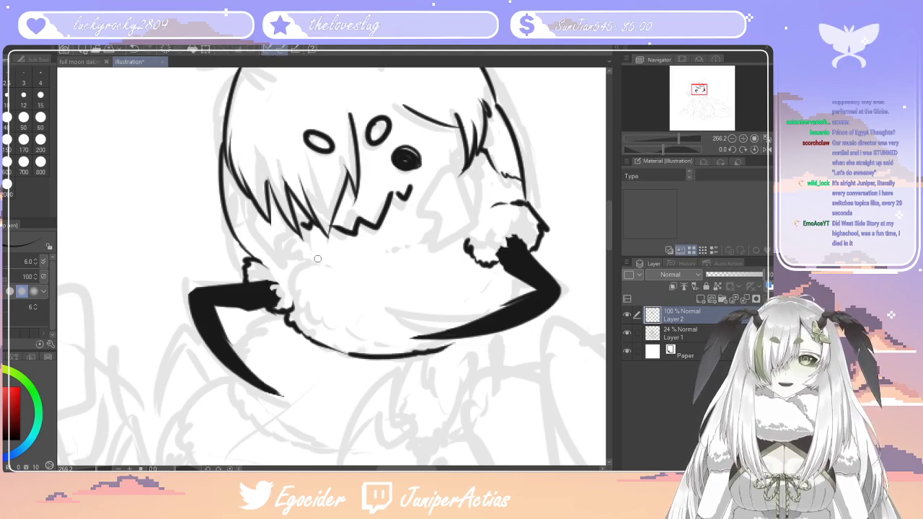
Ink the banded, jagged-tipped hair locks framing both sides of the face and darken the gaps beside their bands
mouse_move(462, 137)
mouse_down()
mouse_move(448, 181)
mouse_move(420, 219)
mouse_move(451, 247)
mouse_move(476, 220)
mouse_move(453, 183)
mouse_up()
drag(477, 212, 480, 156)
mouse_move(264, 247)
mouse_down()
mouse_move(294, 237)
mouse_move(295, 226)
mouse_move(257, 241)
mouse_move(266, 249)
mouse_move(250, 207)
mouse_move(254, 217)
mouse_up()
drag(245, 204, 252, 217)
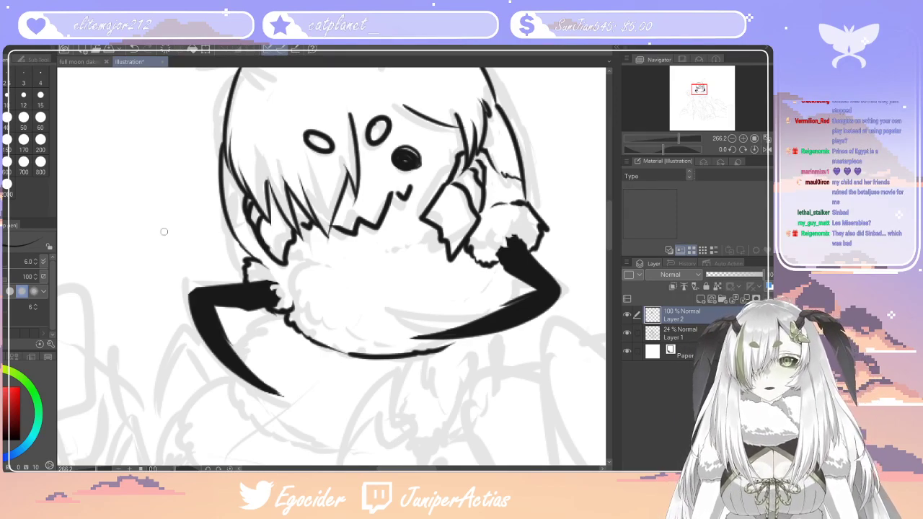
key(e)
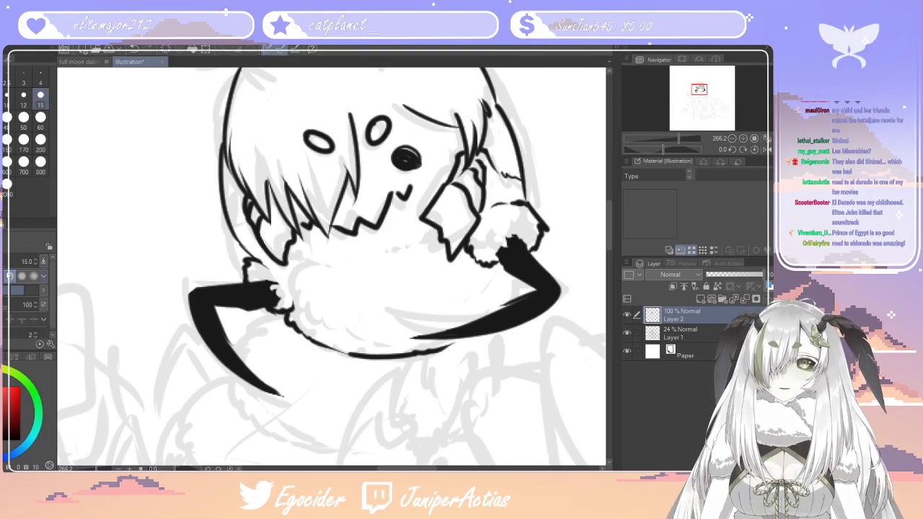
key(p)
drag(254, 223, 260, 214)
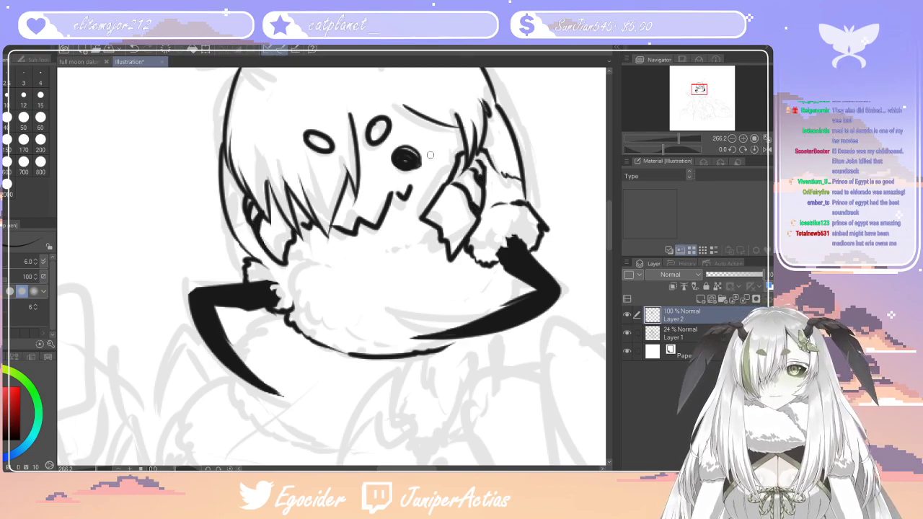
Thicken the pointed strand ends of the long fringe with black and switch to the size 15 eraser to clean them up
mouse_move(608, 238)
mouse_down()
mouse_move(610, 217)
mouse_move(609, 243)
mouse_move(609, 230)
mouse_up()
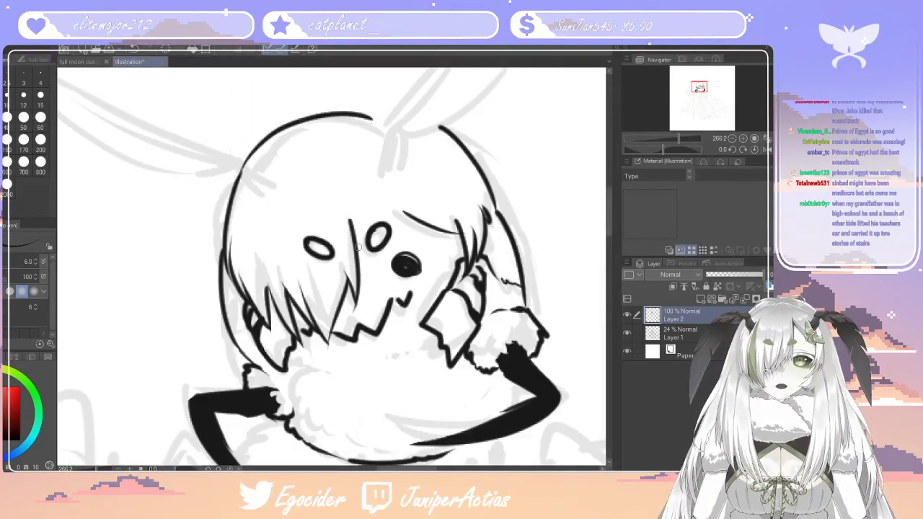
mouse_move(347, 289)
mouse_down()
mouse_move(342, 303)
mouse_move(351, 290)
mouse_up()
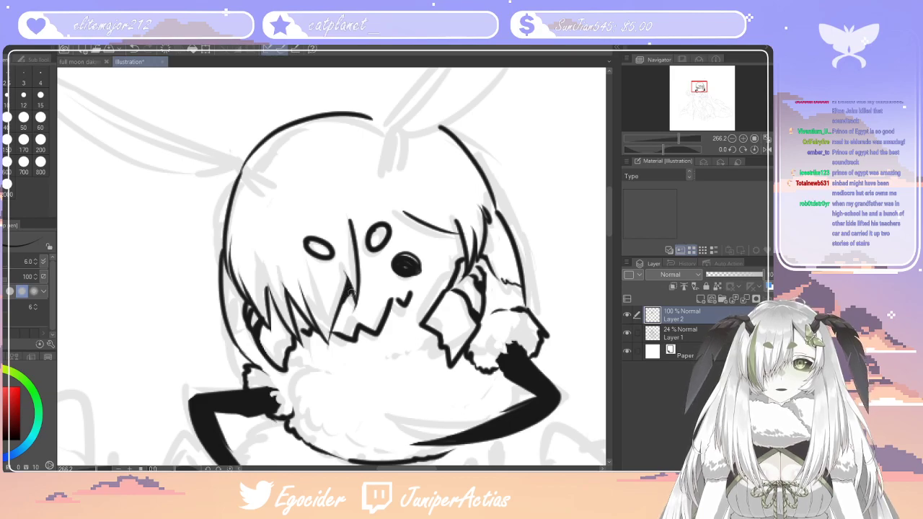
drag(289, 297, 297, 330)
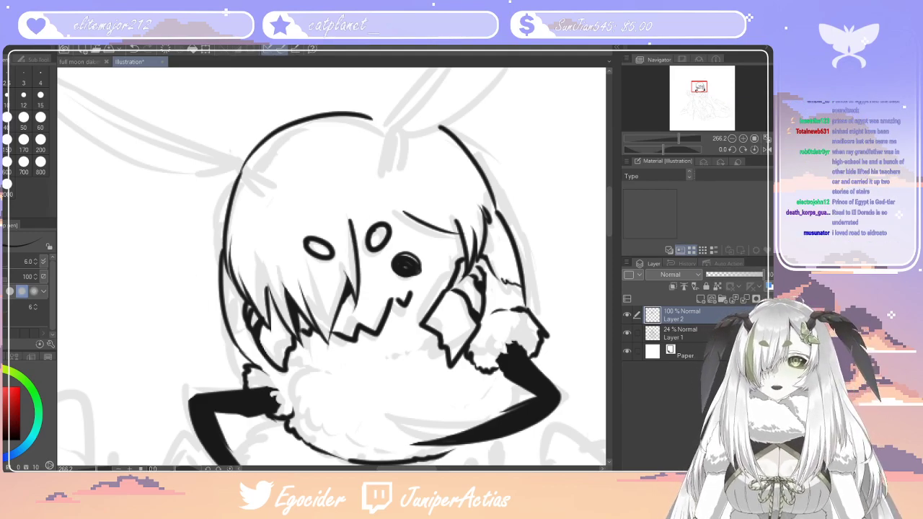
key(e)
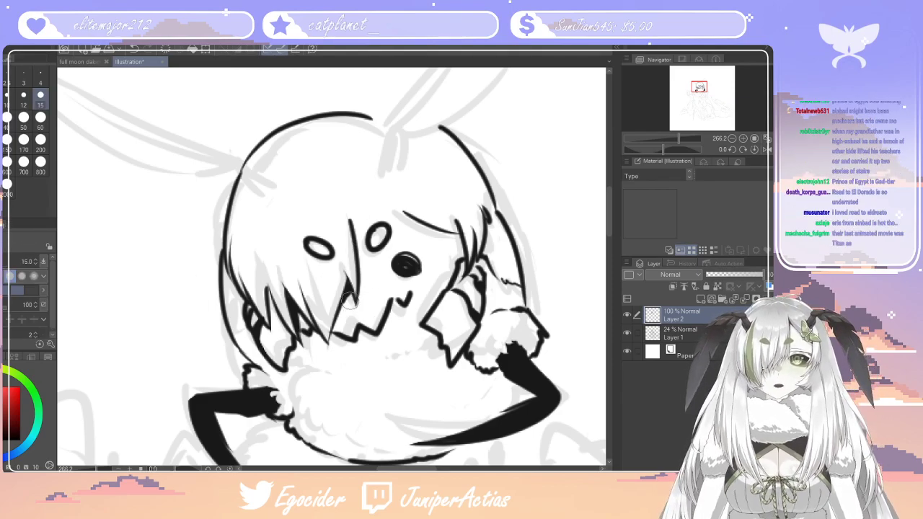
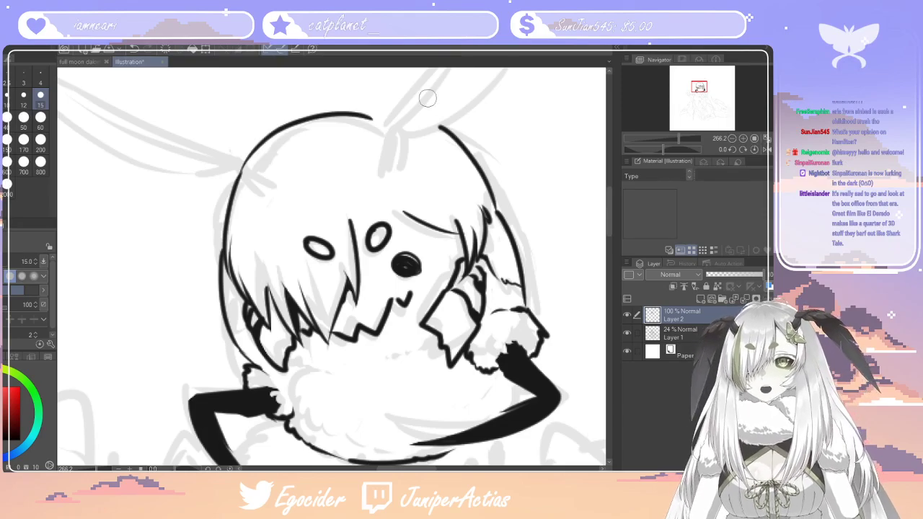
Erase a small highlight in the solid black eye, and undo both that stroke and the eye's black fill
drag(409, 267, 402, 269)
key(ctrl+z)
key(ctrl+z)
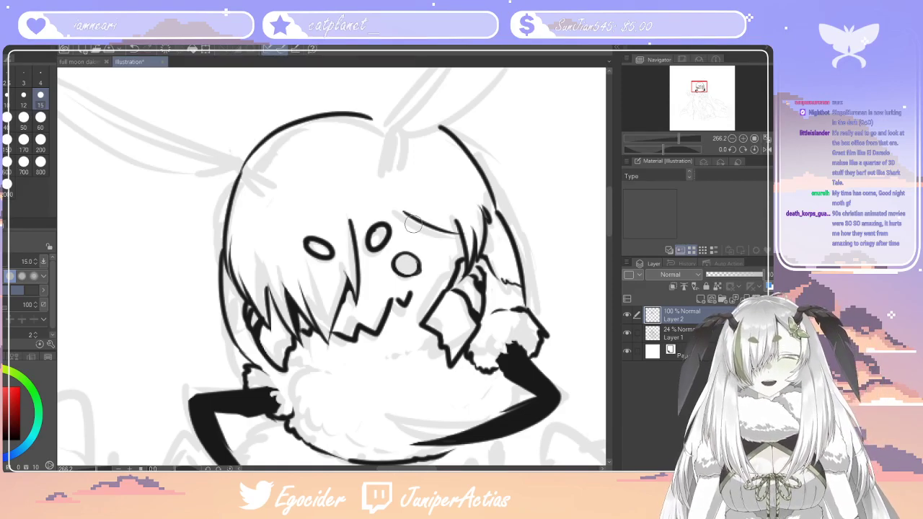
Ink short broken fur strokes along the upper edge of the neck fluff beneath the mouth with the size 6 pen
scroll(412, 225, down, 6)
scroll(451, 298, up, 2)
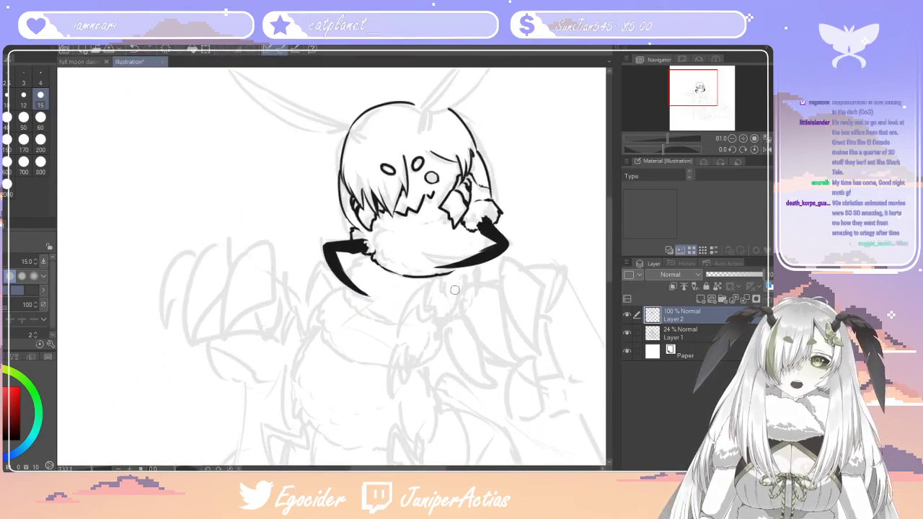
scroll(451, 298, up, 3)
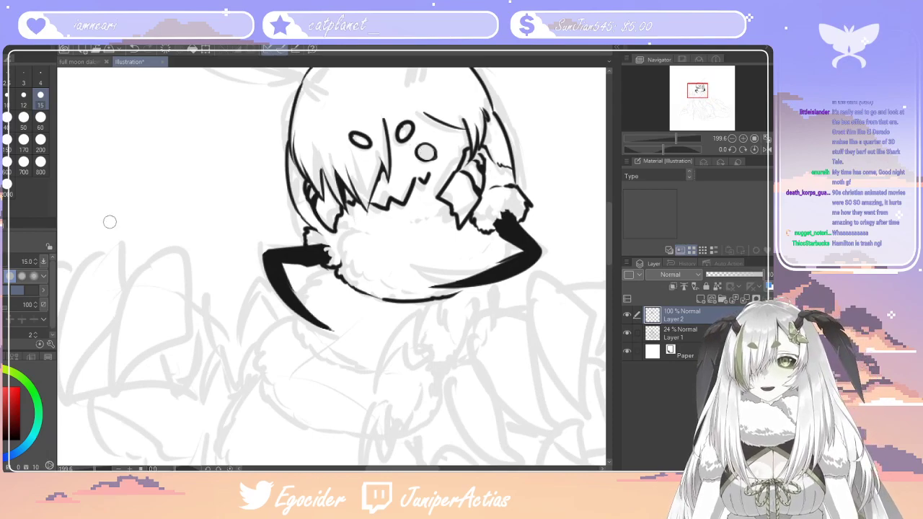
key(p)
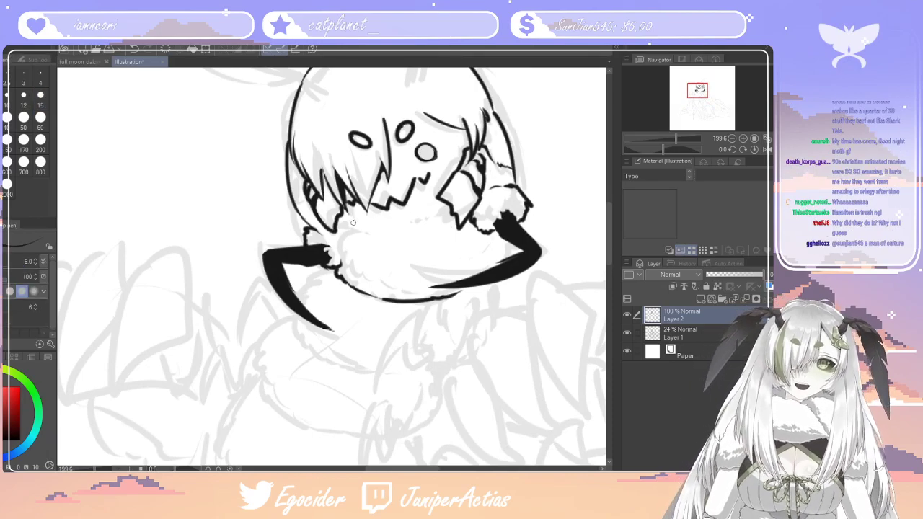
drag(348, 222, 378, 233)
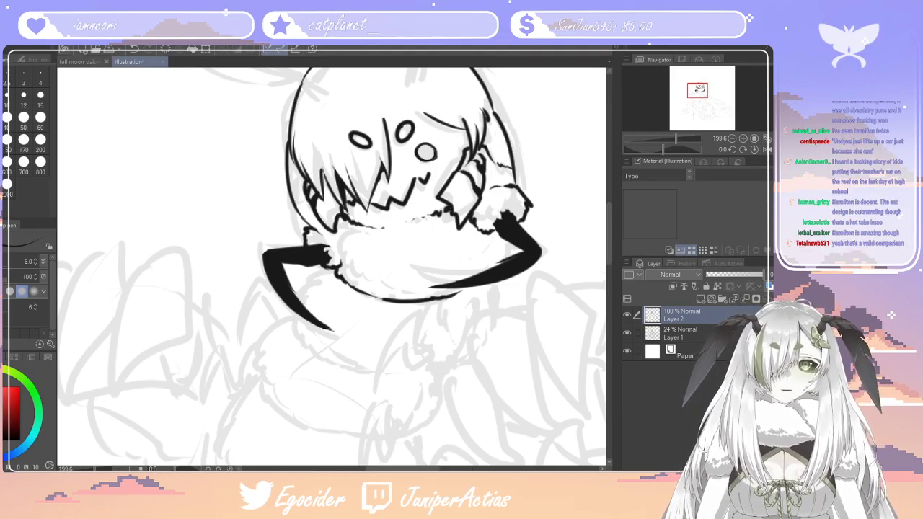
Ink the fluffy, rounded outline of the first body segment below the neck fur, with curved fold lines on its right side
scroll(610, 239, right, 1)
scroll(609, 239, down, 3)
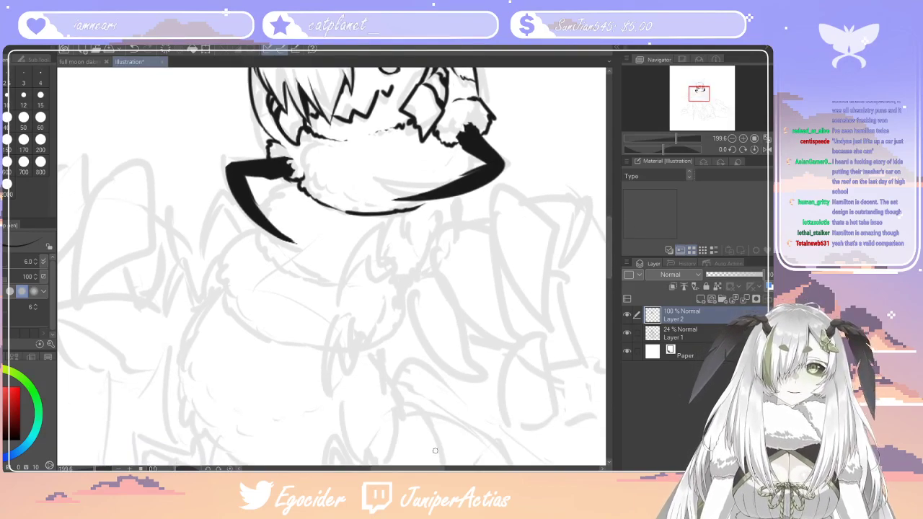
scroll(532, 290, left, 1)
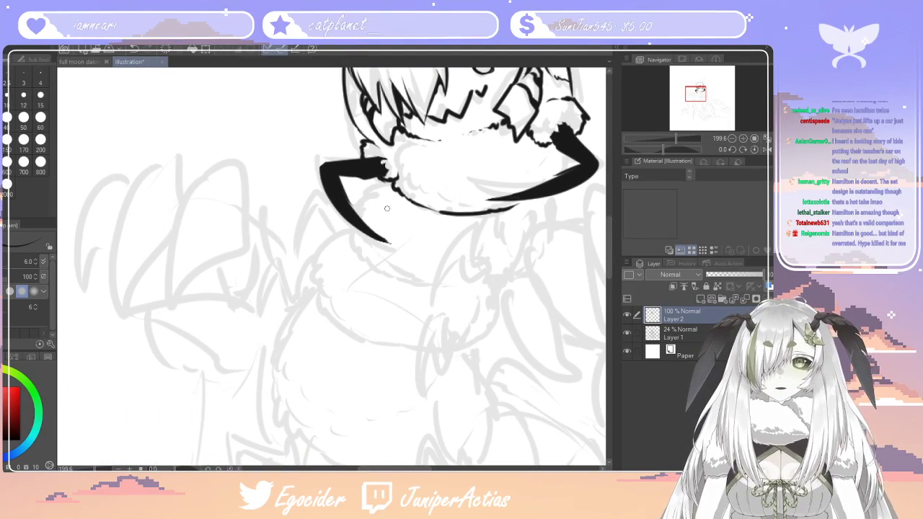
mouse_move(393, 185)
mouse_down()
mouse_move(371, 185)
mouse_move(343, 238)
mouse_move(351, 229)
mouse_move(355, 256)
mouse_move(421, 286)
mouse_up()
mouse_move(546, 199)
mouse_down()
mouse_move(537, 261)
mouse_move(501, 283)
mouse_move(447, 287)
mouse_up()
drag(489, 226, 478, 261)
drag(537, 209, 495, 278)
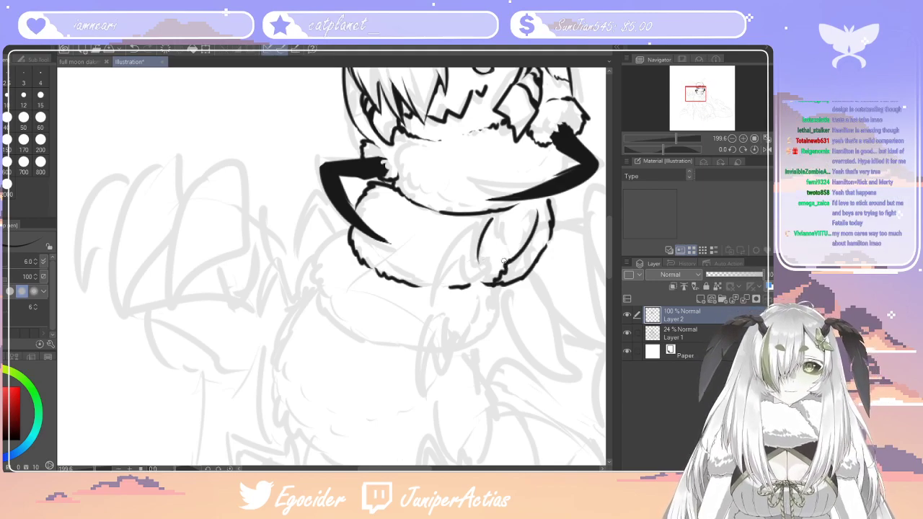
Ink the outline of a small hooked claw leg in front of the first body segment, tapering to a point below it
mouse_move(496, 215)
mouse_down()
mouse_move(507, 244)
mouse_move(473, 264)
mouse_move(470, 232)
mouse_up()
mouse_move(470, 232)
mouse_down()
mouse_move(437, 294)
mouse_move(463, 252)
mouse_move(475, 278)
mouse_move(478, 271)
mouse_up()
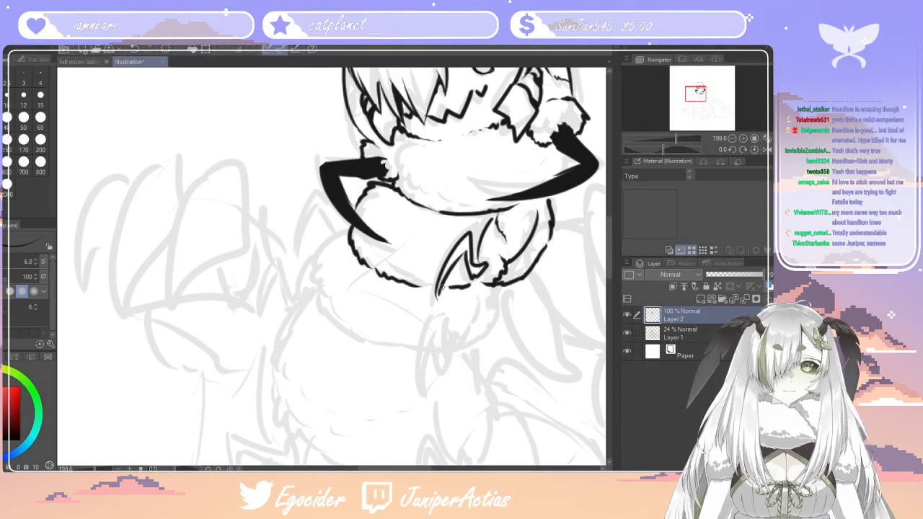
drag(441, 290, 436, 310)
Fill the hooked claw on the first body segment with black and clean up its pointed tip
key(g)
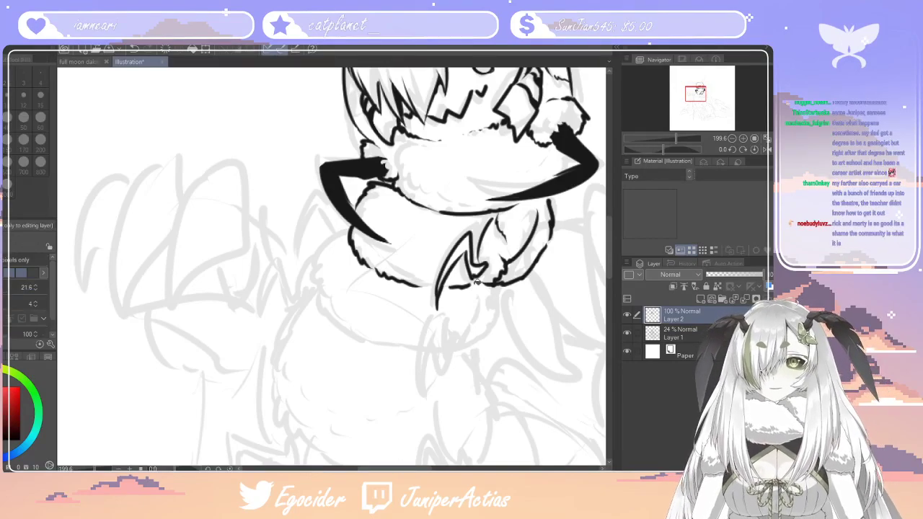
click(462, 248)
click(478, 271)
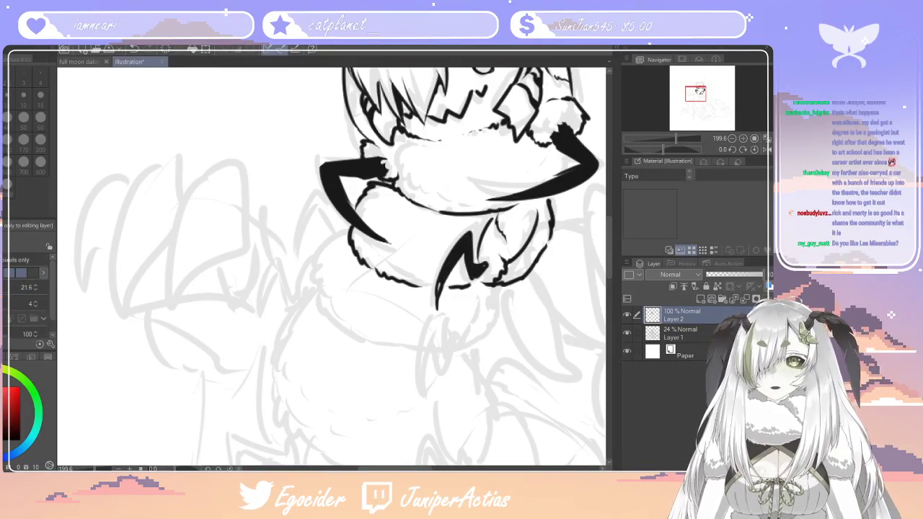
key(p)
drag(440, 287, 438, 297)
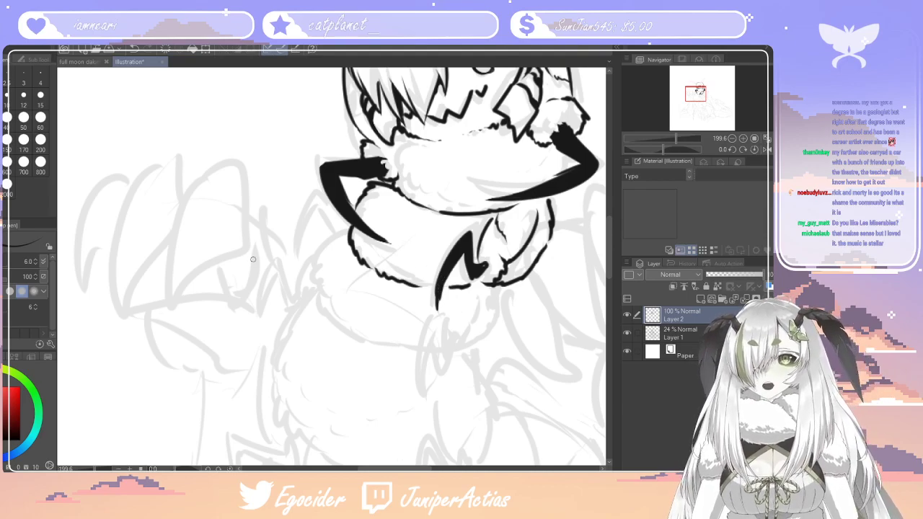
key(e)
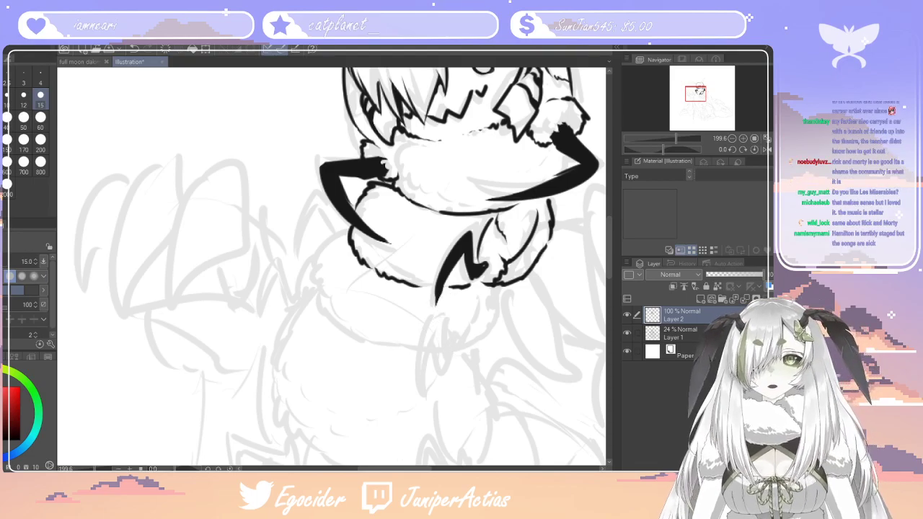
Ink a bent claw on the left of the first body segment and begin the fluffy left outline of the second segment
key(p)
mouse_move(347, 229)
mouse_down()
mouse_move(324, 222)
mouse_move(318, 196)
mouse_move(291, 256)
mouse_move(314, 212)
mouse_move(337, 236)
mouse_up()
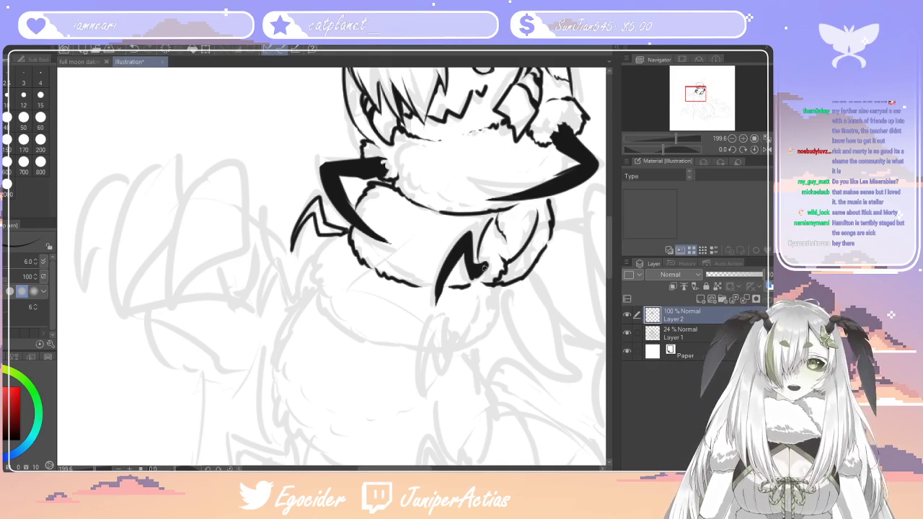
drag(483, 266, 482, 278)
mouse_move(343, 232)
mouse_down()
mouse_move(310, 263)
mouse_move(310, 283)
mouse_up()
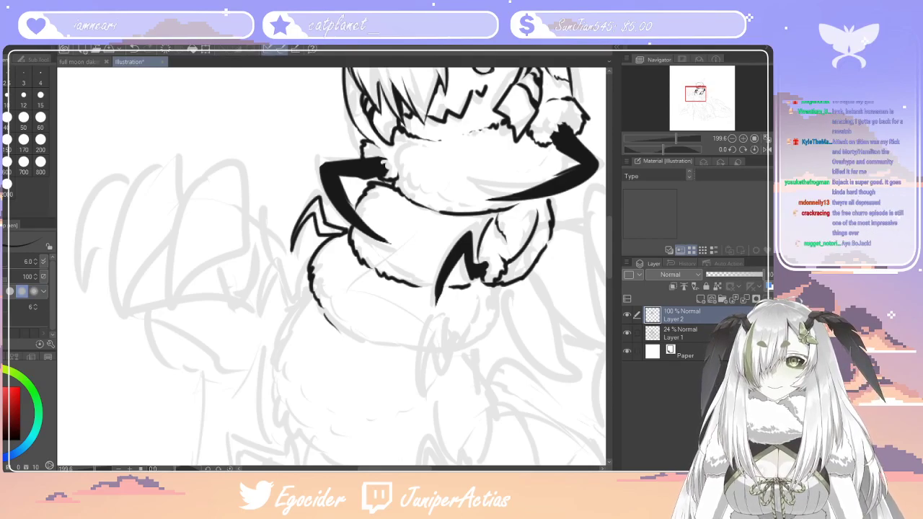
Fill both parts of the left bent claw beside the first body segment with black
key(g)
click(326, 225)
click(314, 210)
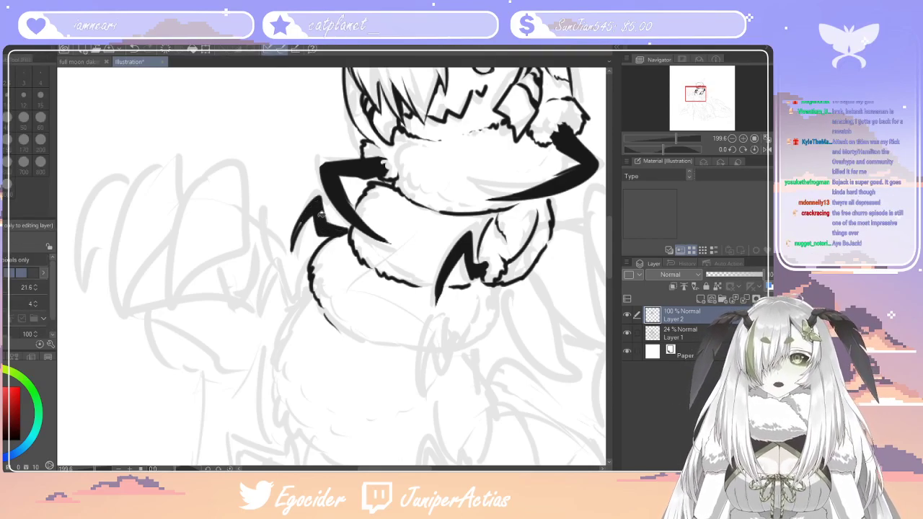
Ink the second body segment's lower edge and right side, redoing the bottom stroke that misses
key(p)
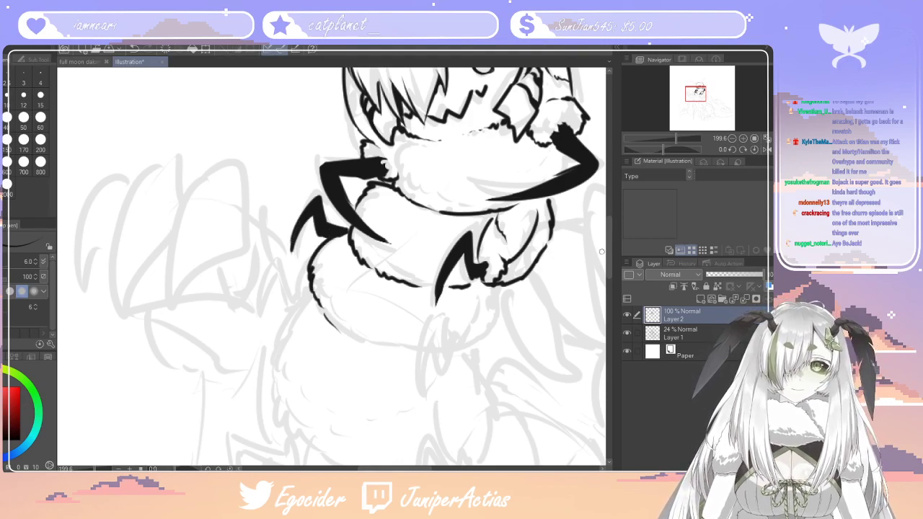
scroll(608, 243, up, 2)
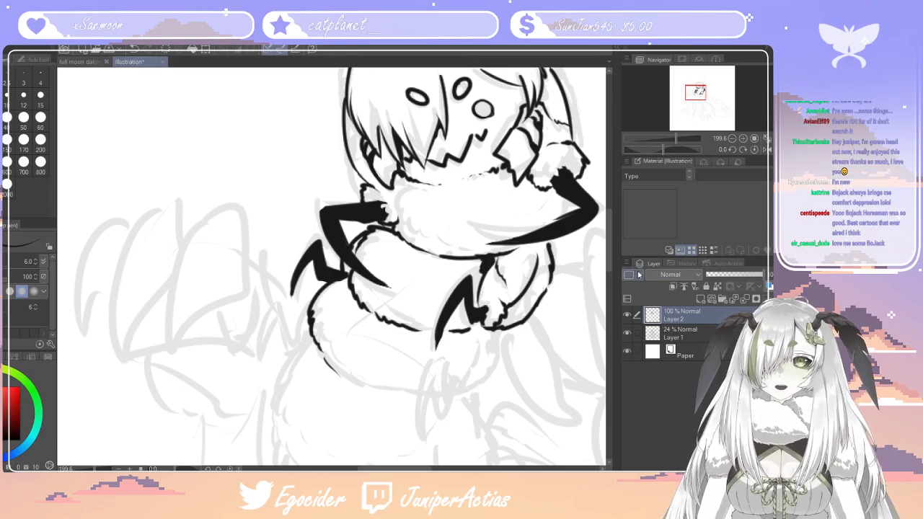
scroll(611, 255, down, 5)
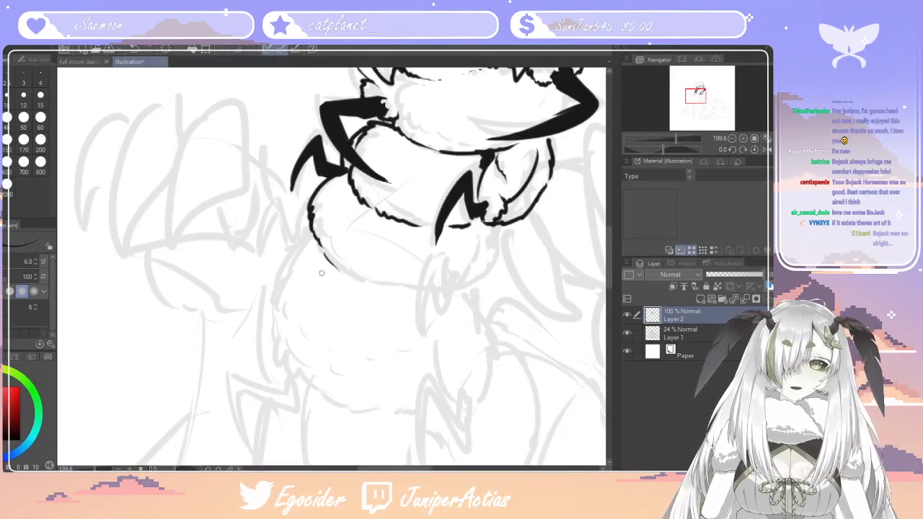
drag(344, 275, 417, 298)
key(ctrl+z)
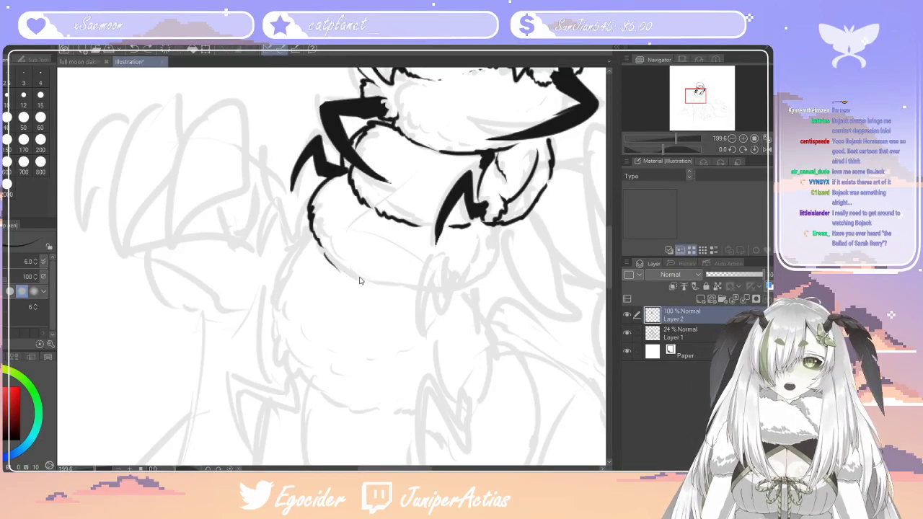
drag(356, 285, 408, 290)
mouse_move(499, 228)
mouse_down()
mouse_move(482, 280)
mouse_move(452, 291)
mouse_up()
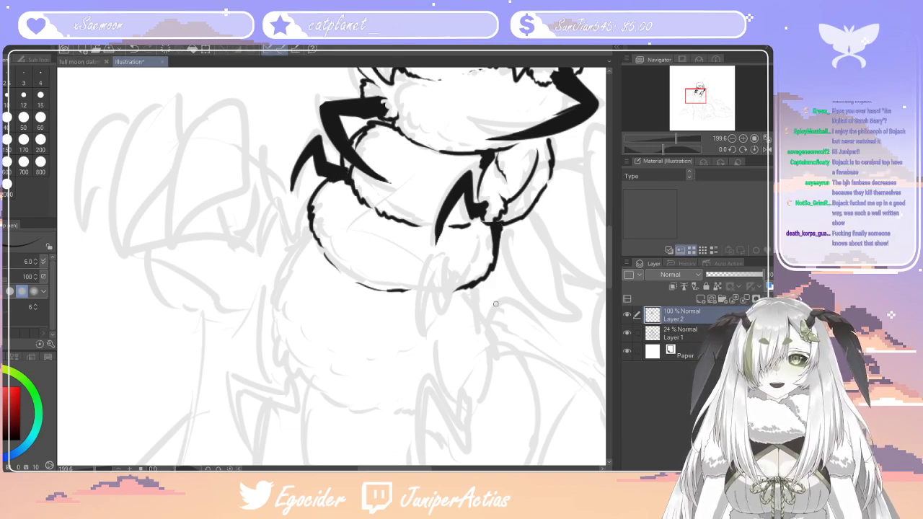
Ink a hooked claw with a fluffy base at the lower right of the second body segment and fill it with black
mouse_move(468, 235)
mouse_down()
mouse_move(463, 277)
mouse_move(435, 315)
mouse_move(438, 256)
mouse_up()
mouse_move(438, 257)
mouse_down()
mouse_move(407, 331)
mouse_move(428, 279)
mouse_move(426, 317)
mouse_move(448, 306)
mouse_move(443, 319)
mouse_move(418, 316)
mouse_up()
drag(418, 316, 426, 319)
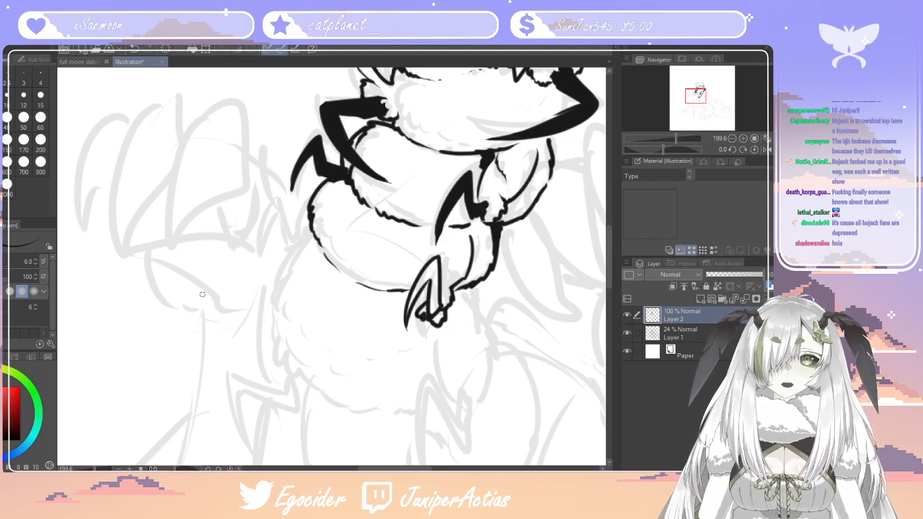
key(g)
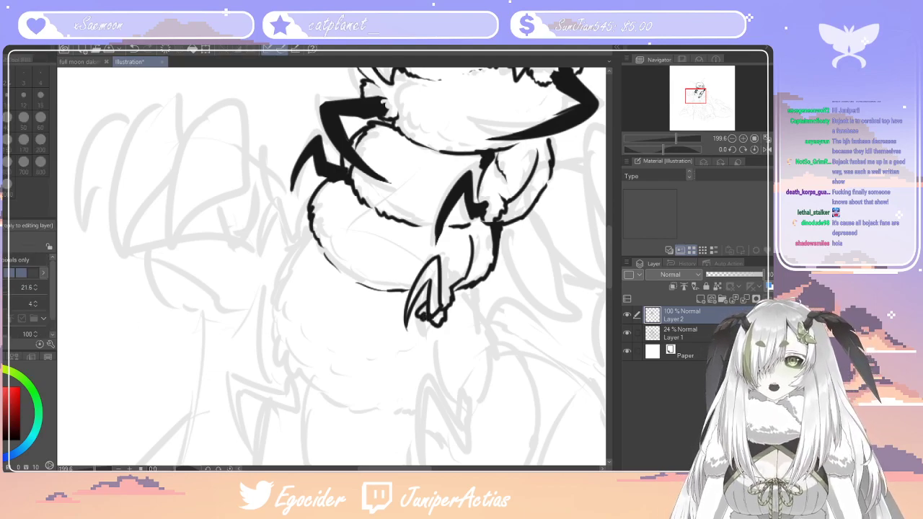
click(435, 295)
click(434, 272)
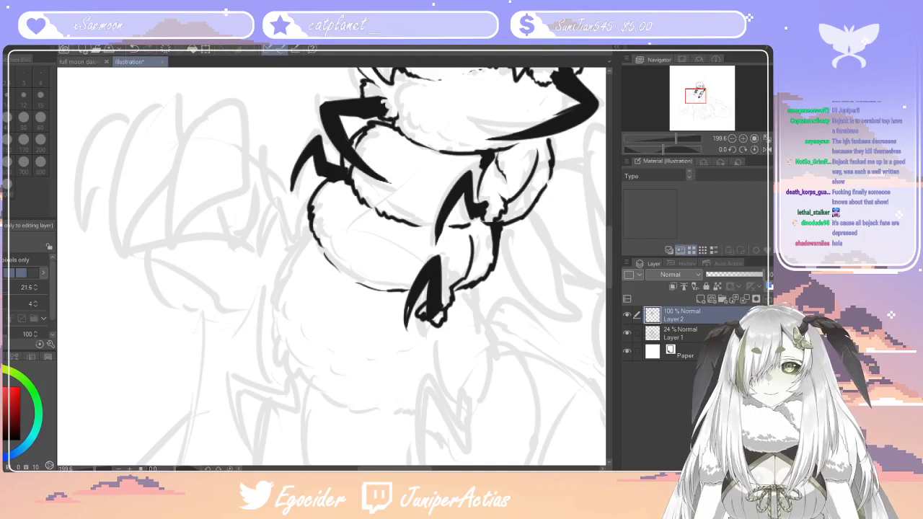
Ink the third body segment's fluffy left side and curve it around into the lower edge
key(p)
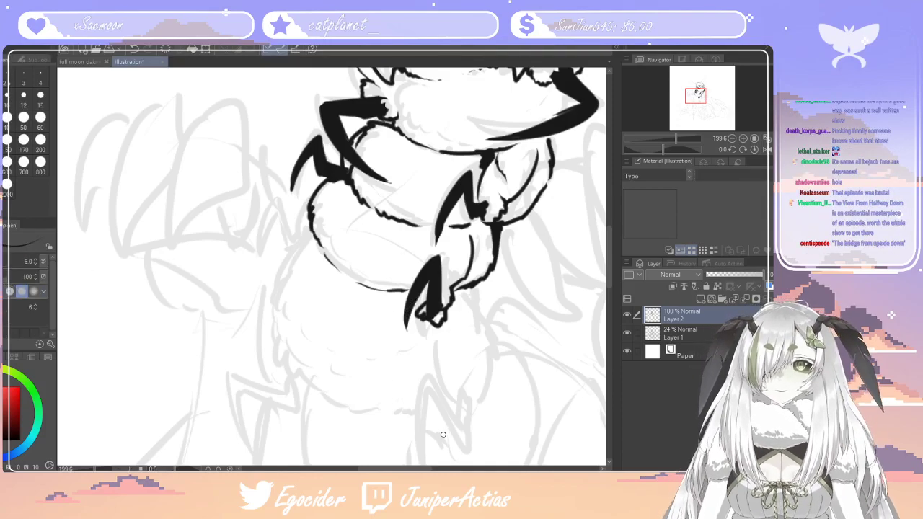
drag(413, 470, 404, 470)
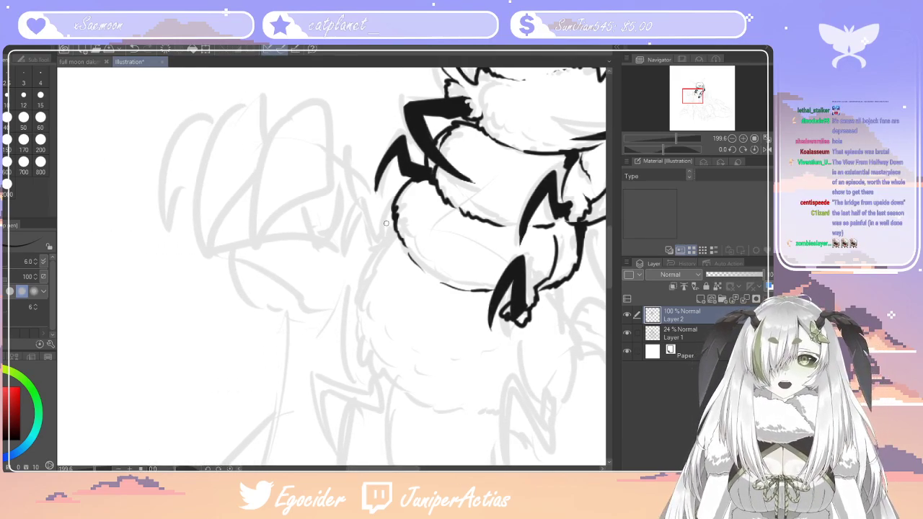
mouse_move(395, 228)
mouse_down()
mouse_move(361, 291)
mouse_move(358, 325)
mouse_move(369, 364)
mouse_move(432, 412)
mouse_up()
drag(413, 469, 416, 468)
Ink a bent, pointed claw at the upper left of the third body segment and fill it solid black
drag(369, 193, 348, 246)
mouse_move(331, 210)
mouse_down()
mouse_move(315, 278)
mouse_move(336, 221)
mouse_move(346, 258)
mouse_up()
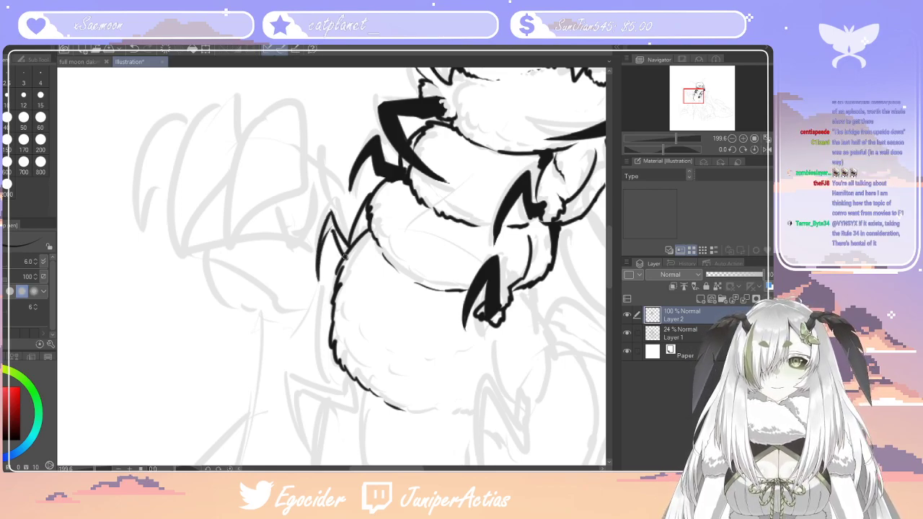
key(e)
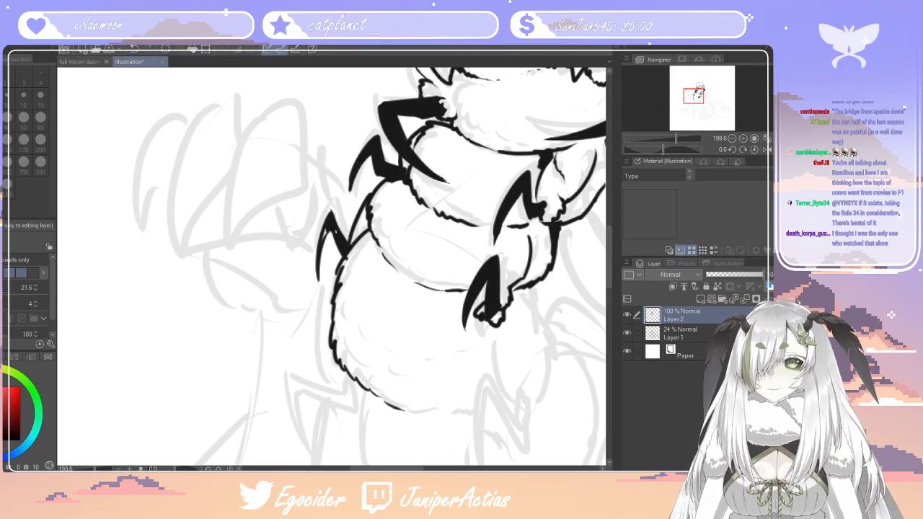
key(p)
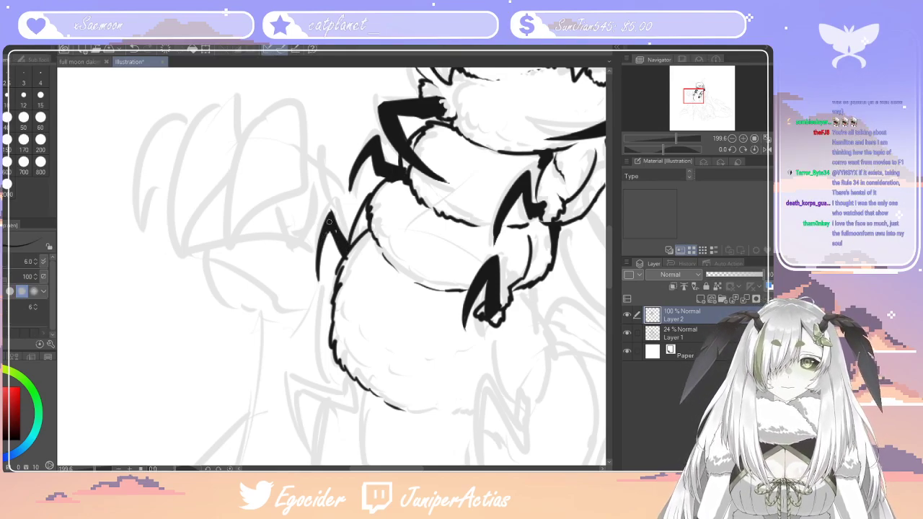
key(e)
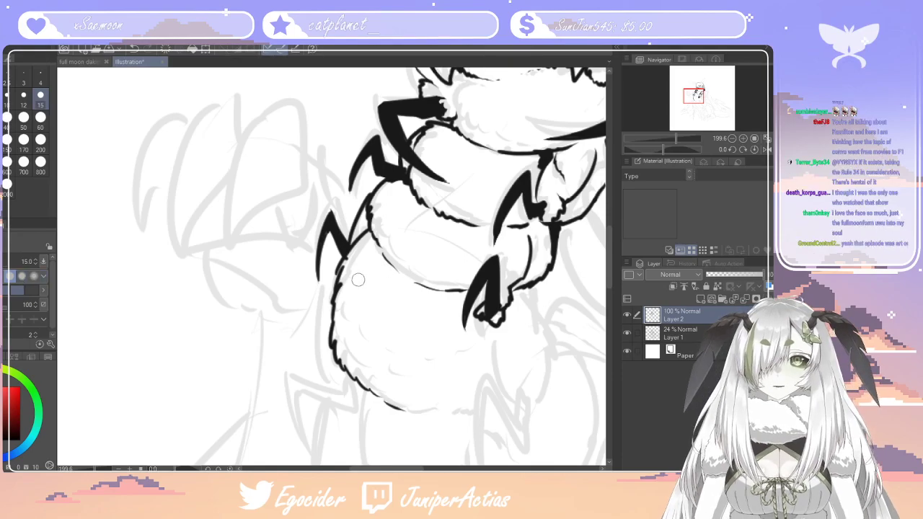
Close the gap at the top of the head with a small fluffy tuft and ink the right antenna's long pointed outline
scroll(348, 263, down, 6)
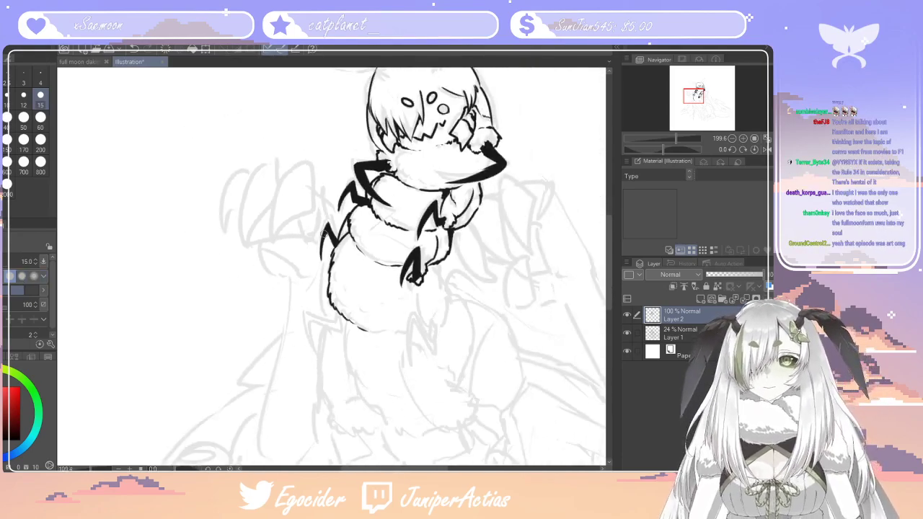
scroll(337, 103, up, 5)
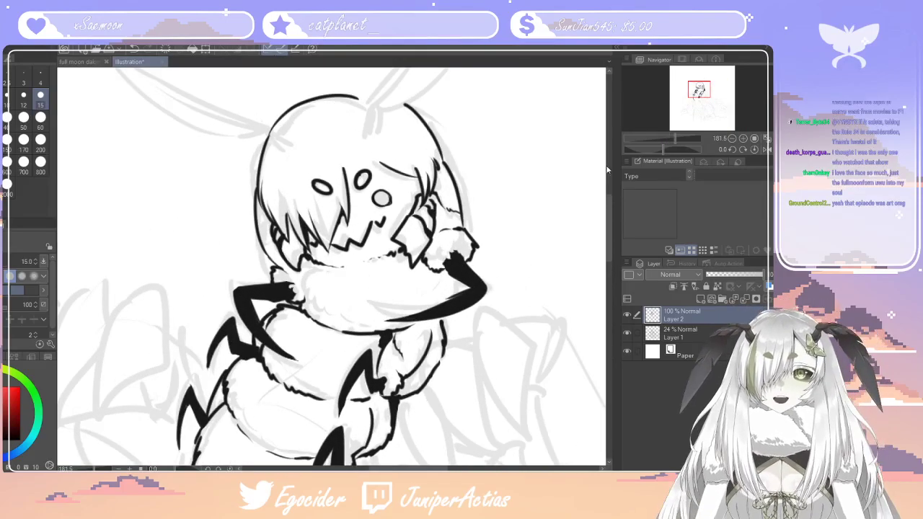
drag(609, 234, 609, 216)
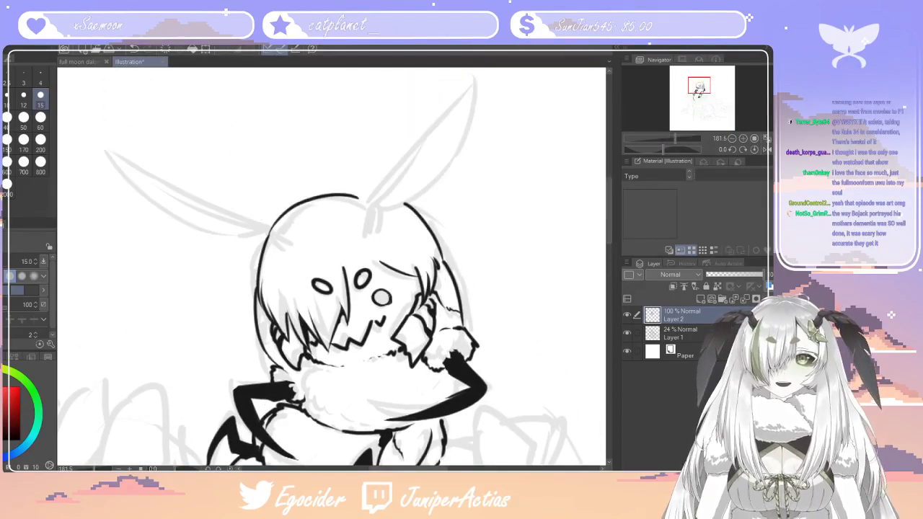
key(p)
drag(348, 191, 384, 194)
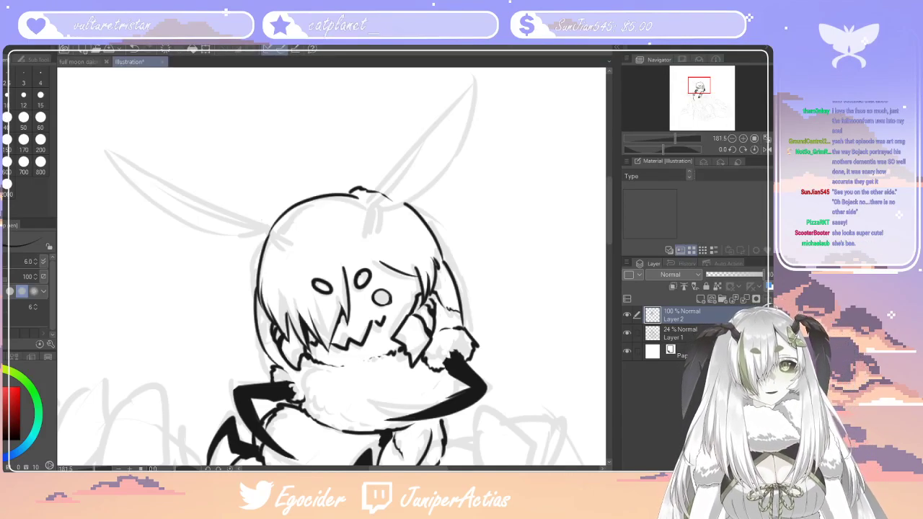
mouse_move(363, 239)
mouse_down()
mouse_move(369, 210)
mouse_move(381, 215)
mouse_move(477, 78)
mouse_move(441, 194)
mouse_move(382, 212)
mouse_up()
drag(363, 242, 379, 233)
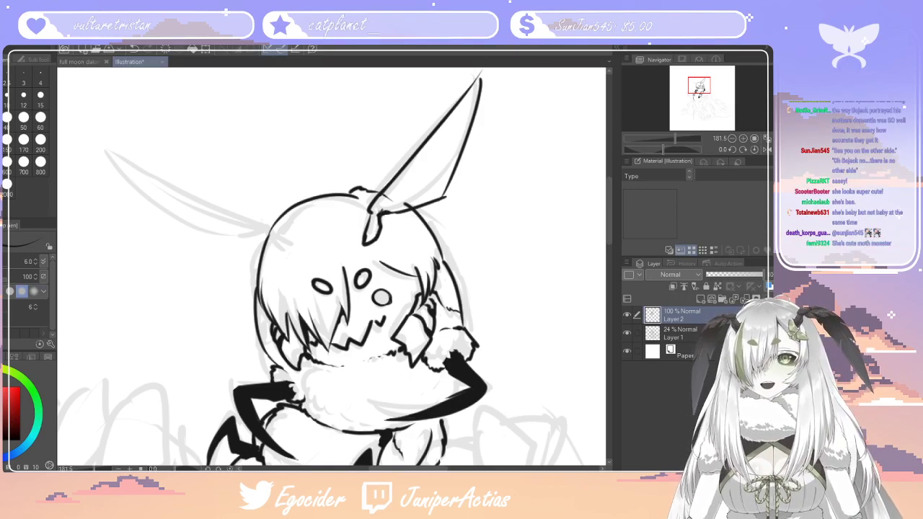
Fill the right antenna and its base with solid black, then erase feather-like notches along its outer edge and sharpen the tip
key(g)
click(425, 159)
click(371, 229)
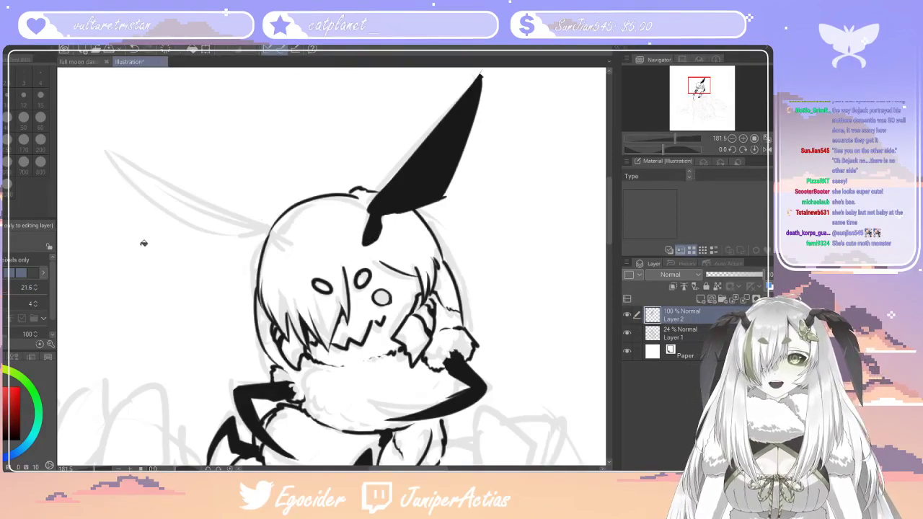
key(p)
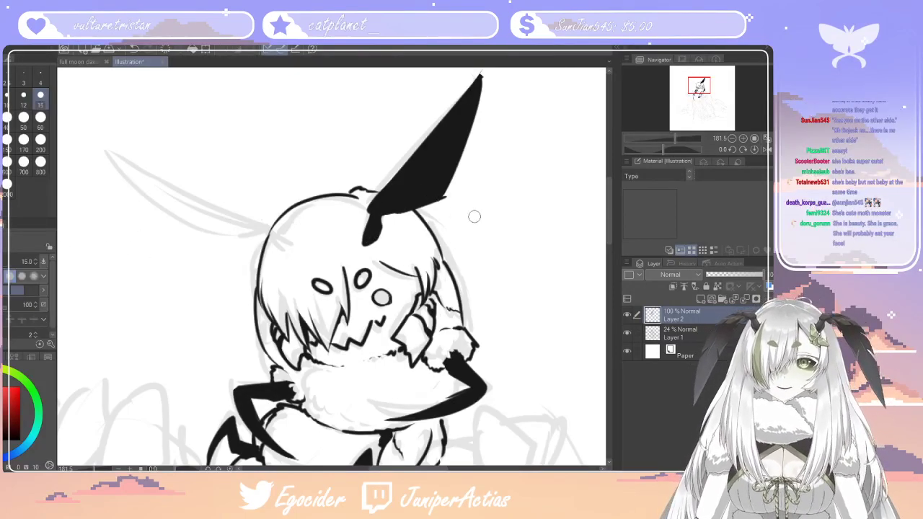
drag(445, 192, 434, 216)
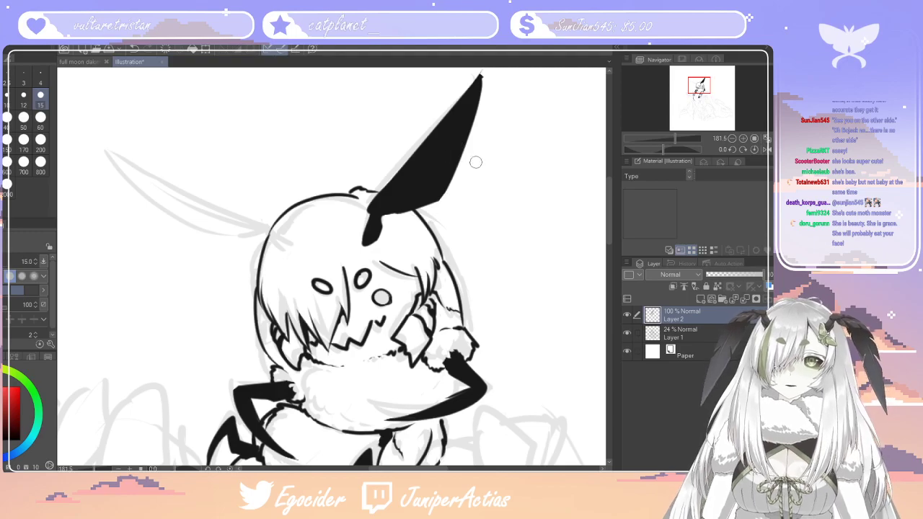
drag(460, 167, 430, 170)
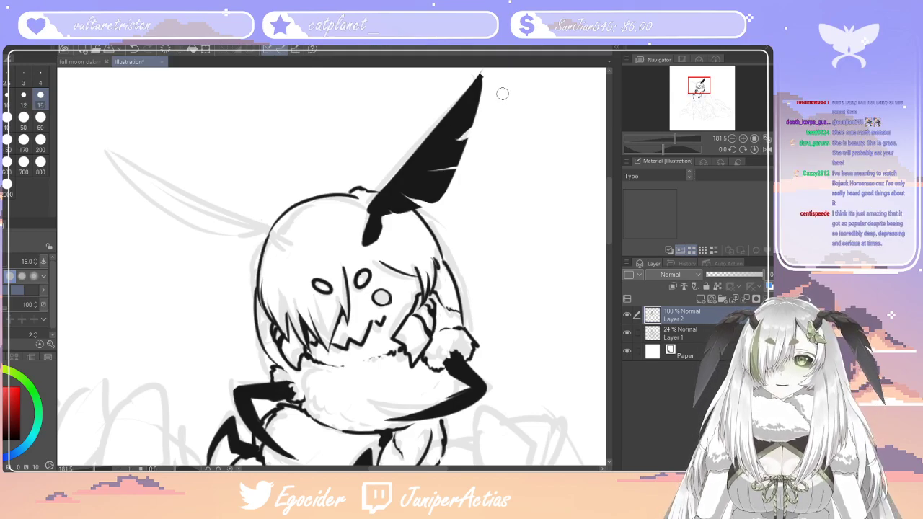
key(ctrl+z)
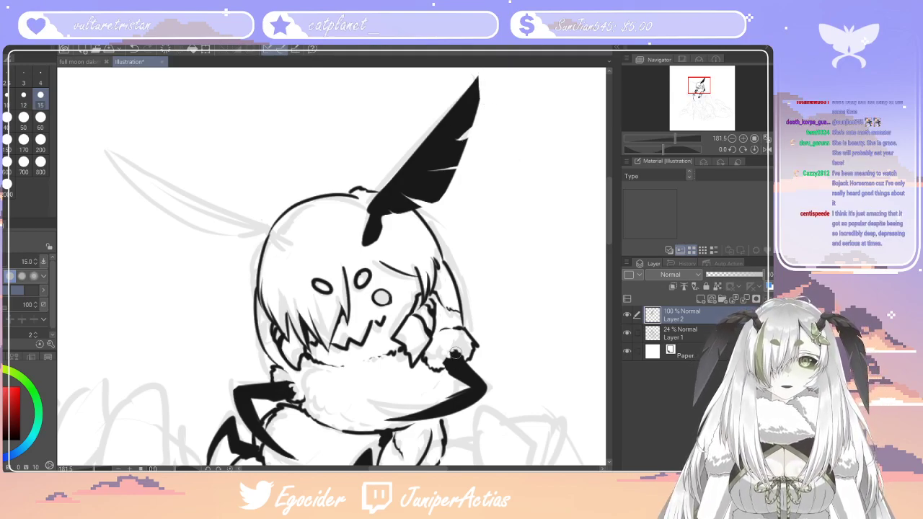
Ink the left antenna's long pointed outline and rounded base over the sketch and fill both with solid black
drag(438, 468, 421, 469)
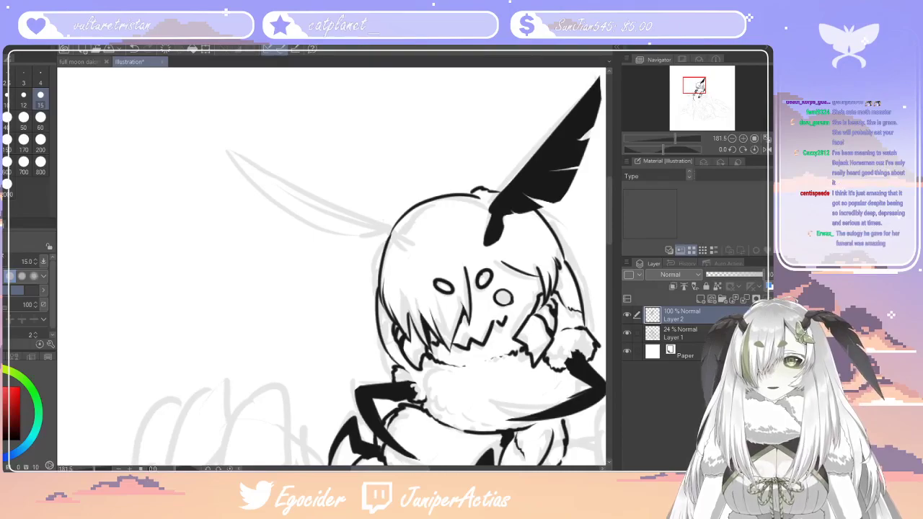
key(p)
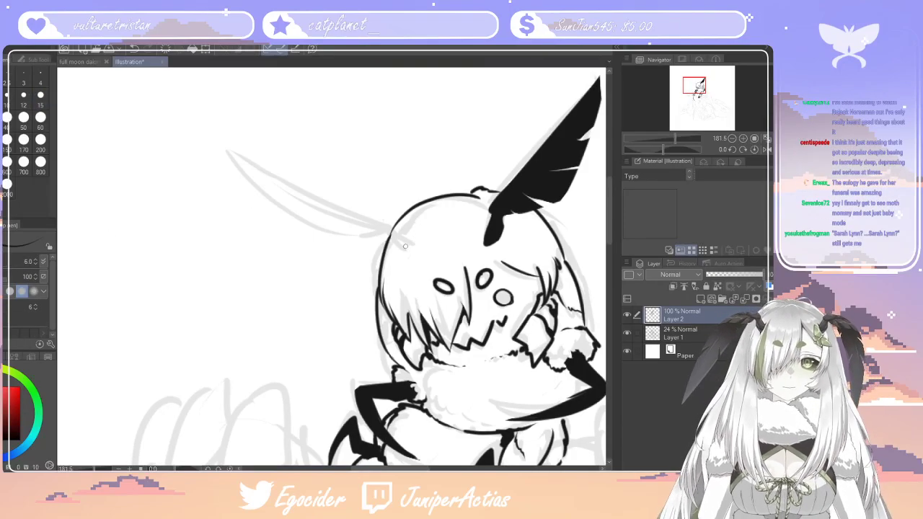
mouse_move(399, 236)
mouse_down()
mouse_move(346, 222)
mouse_move(367, 234)
mouse_move(385, 226)
mouse_move(230, 152)
mouse_move(381, 242)
mouse_up()
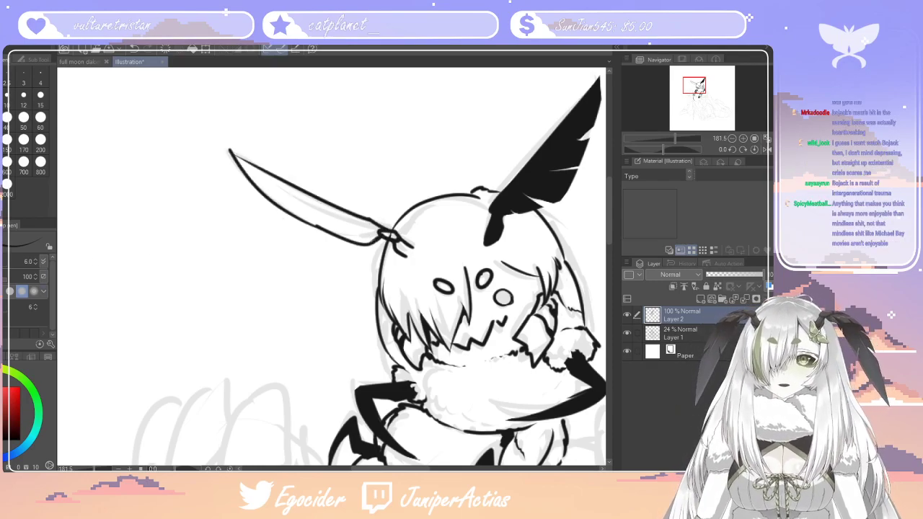
key(g)
click(372, 226)
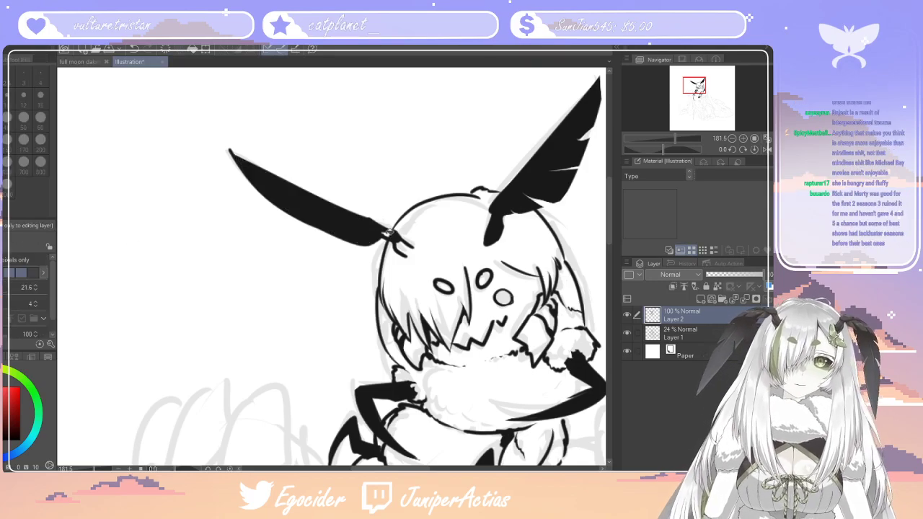
key(p)
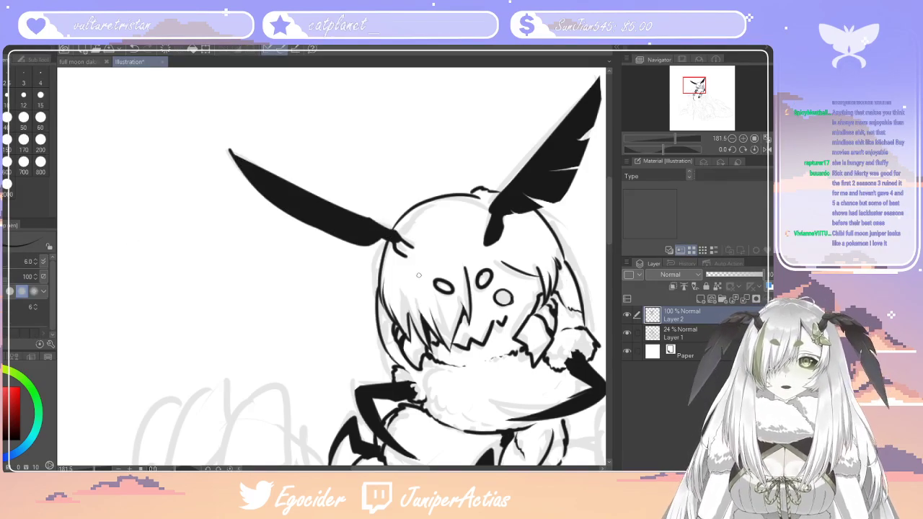
drag(408, 258, 413, 252)
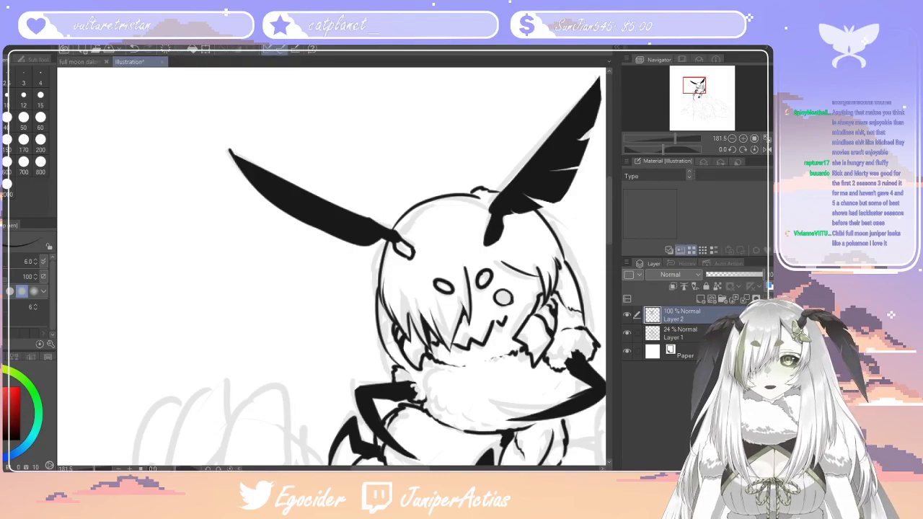
key(g)
click(423, 248)
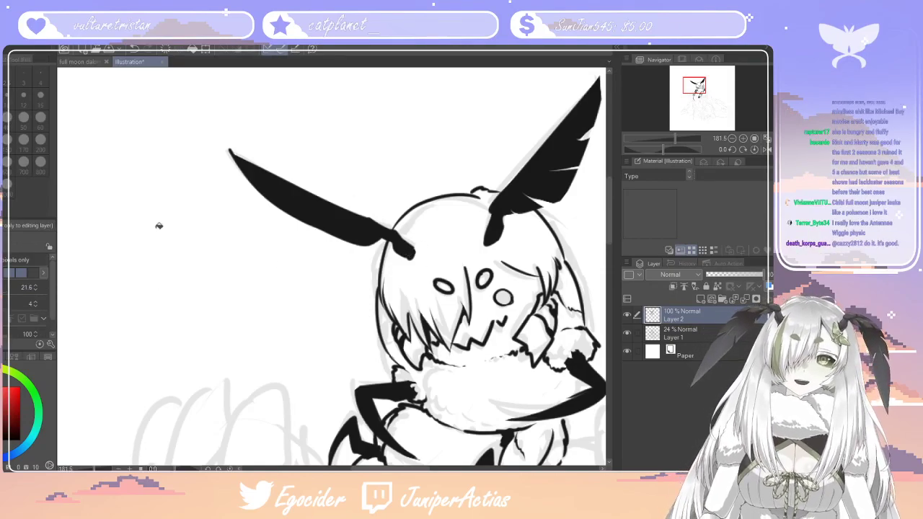
Trim the left antenna's tip and lower edge, and erase feather-like notches into its lower edge
key(p)
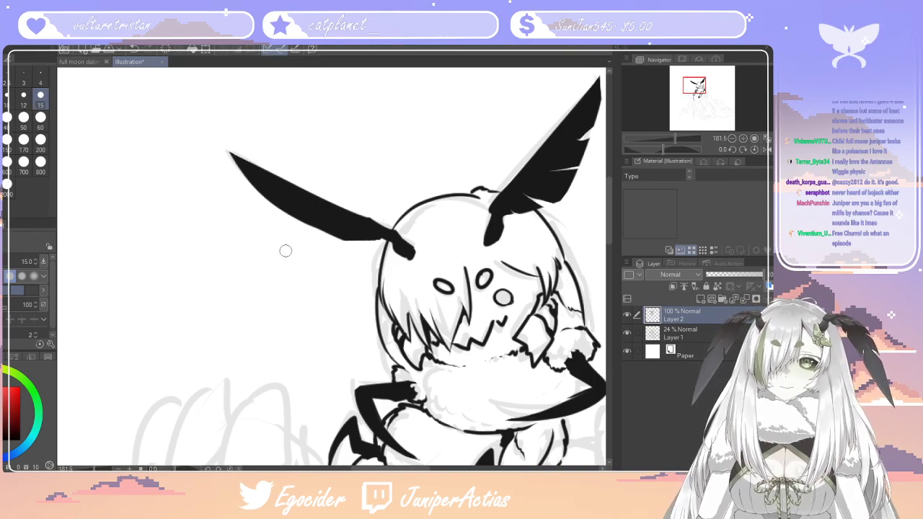
key(p)
mouse_move(336, 232)
mouse_down()
mouse_move(305, 218)
mouse_move(341, 239)
mouse_up()
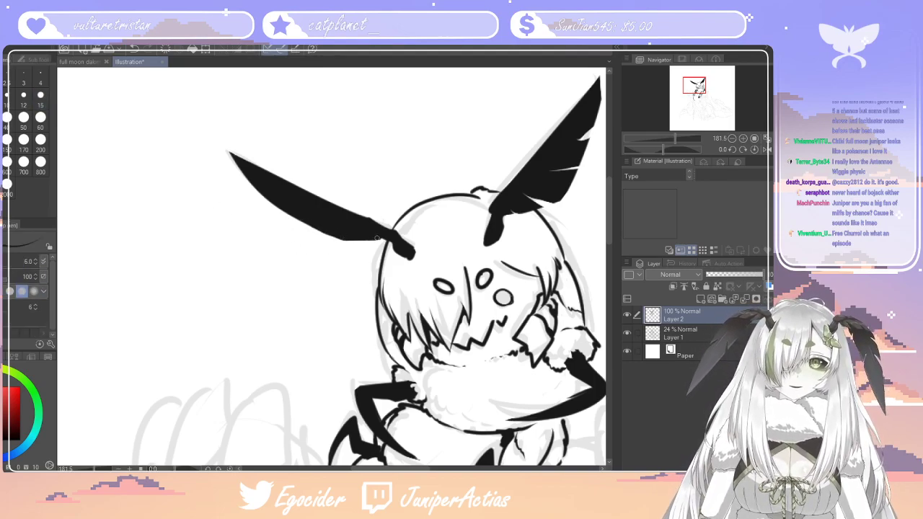
key(e)
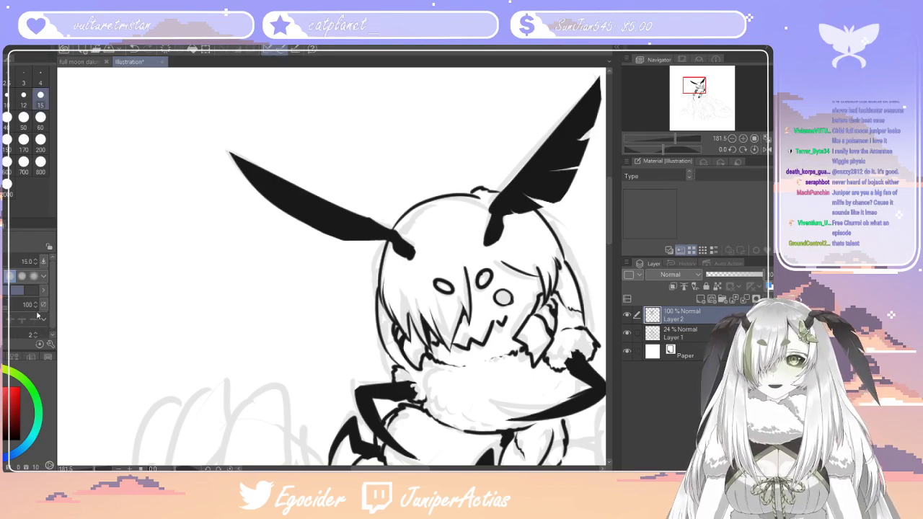
drag(318, 237, 365, 227)
key(ctrl+z)
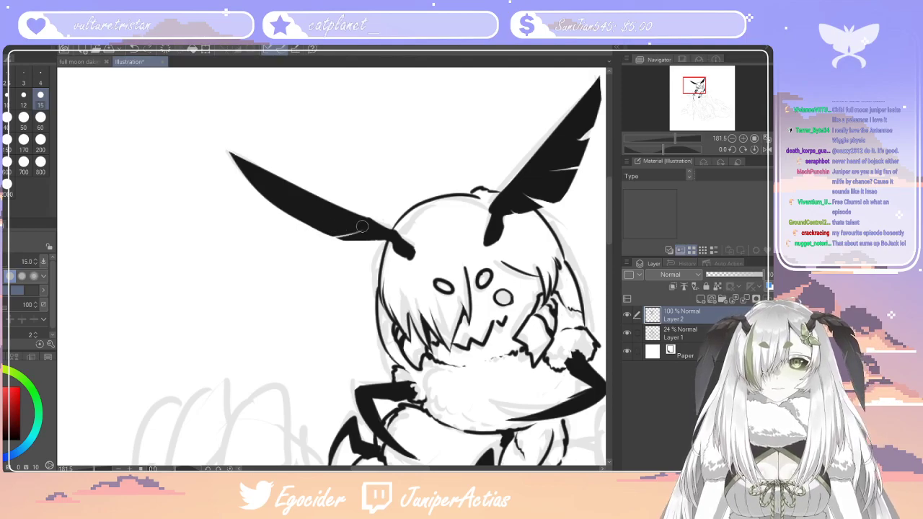
drag(285, 218, 329, 214)
drag(254, 200, 298, 203)
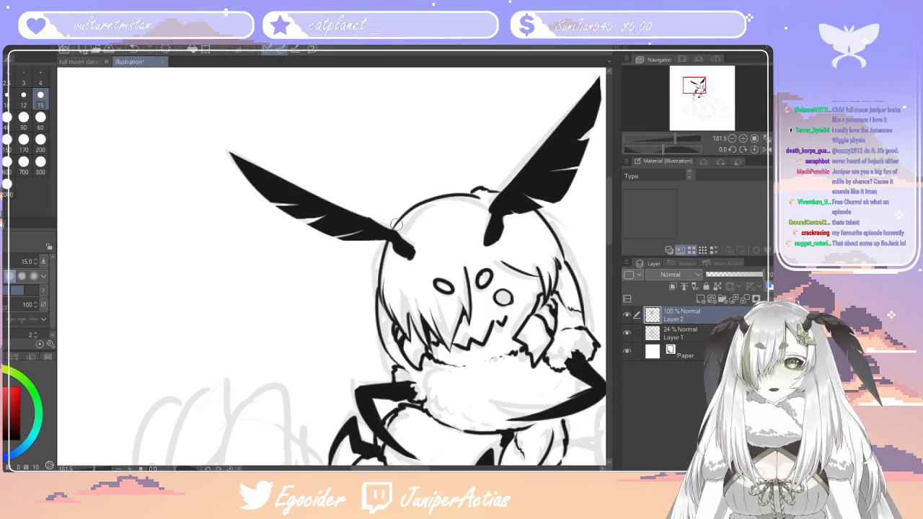
Reinforce the top of the head outline between the two antennae with an ink stroke
scroll(412, 251, down, 6)
scroll(408, 217, up, 6)
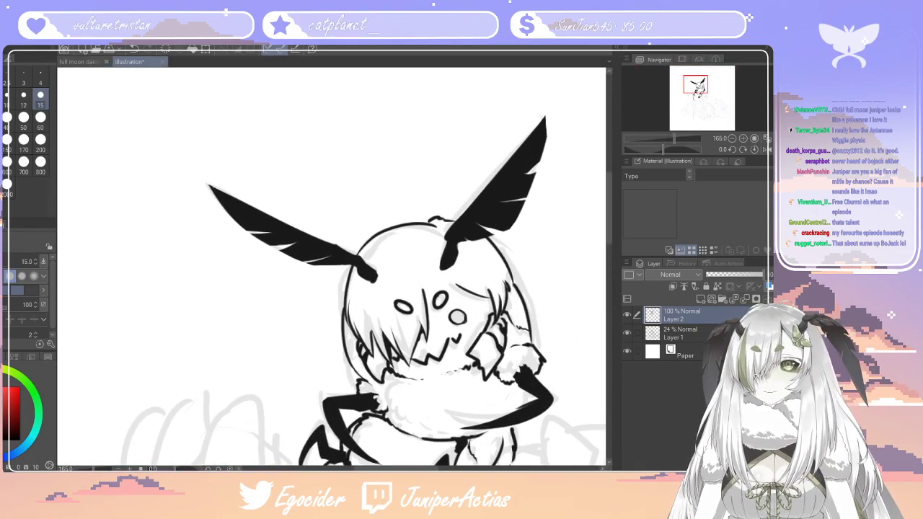
key(p)
drag(427, 218, 391, 225)
Extend the third body segment's lower edge with a short stroke and ink the right limb below it with a fluffy cuff
scroll(615, 217, down, 8)
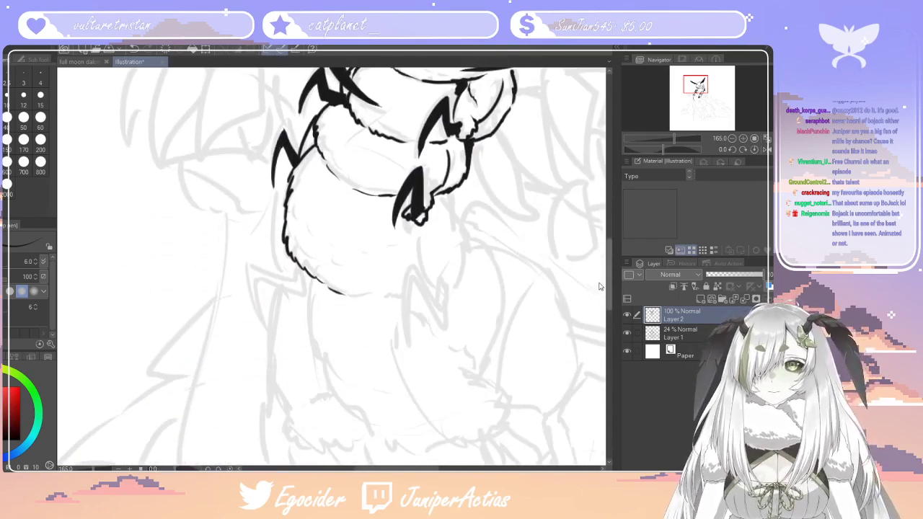
scroll(598, 289, down, 2)
drag(380, 256, 392, 253)
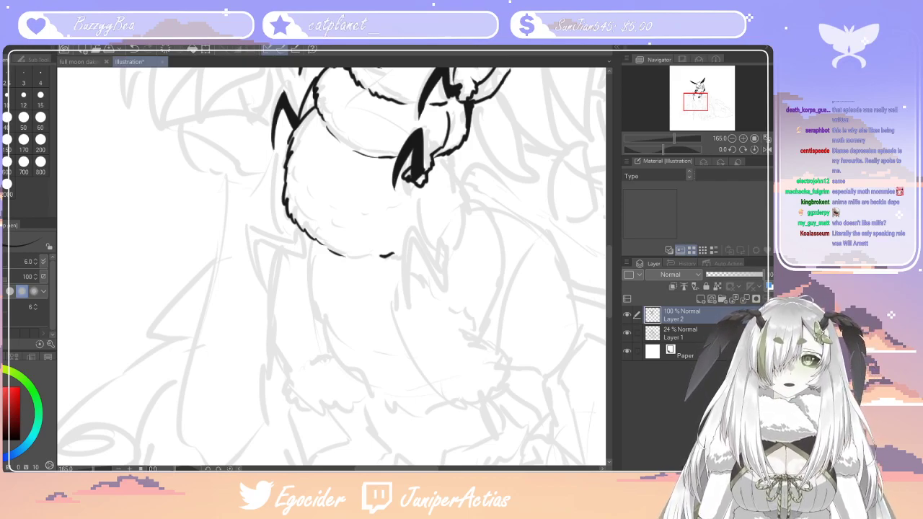
mouse_move(442, 160)
mouse_down()
mouse_move(476, 210)
mouse_move(447, 271)
mouse_up()
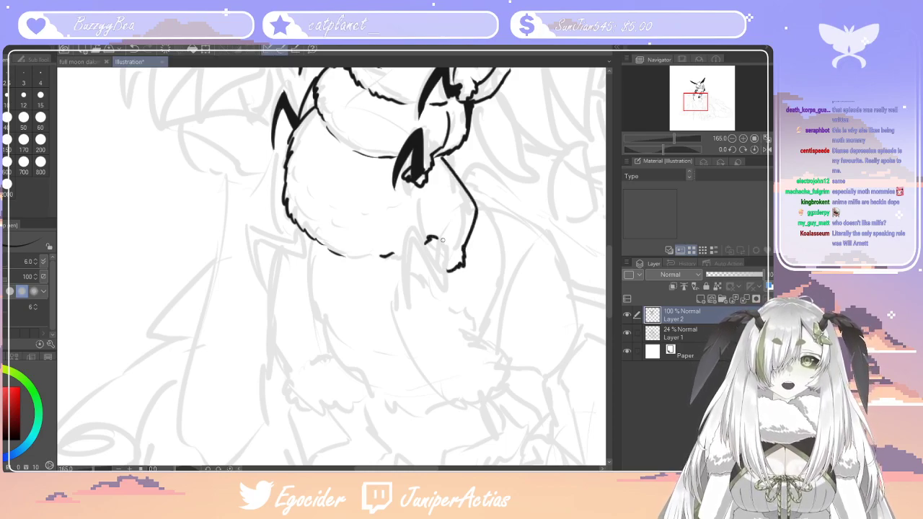
drag(417, 189, 425, 238)
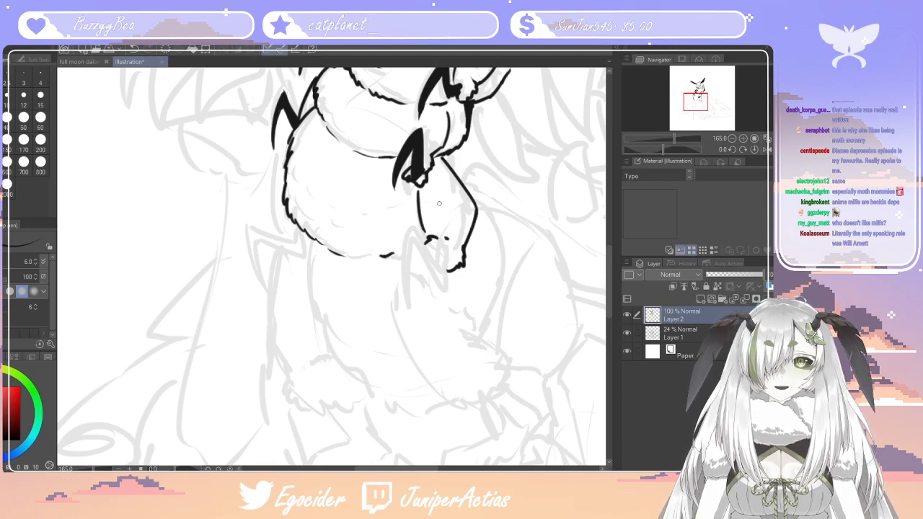
mouse_move(420, 204)
mouse_down()
mouse_move(422, 217)
mouse_move(465, 231)
mouse_up()
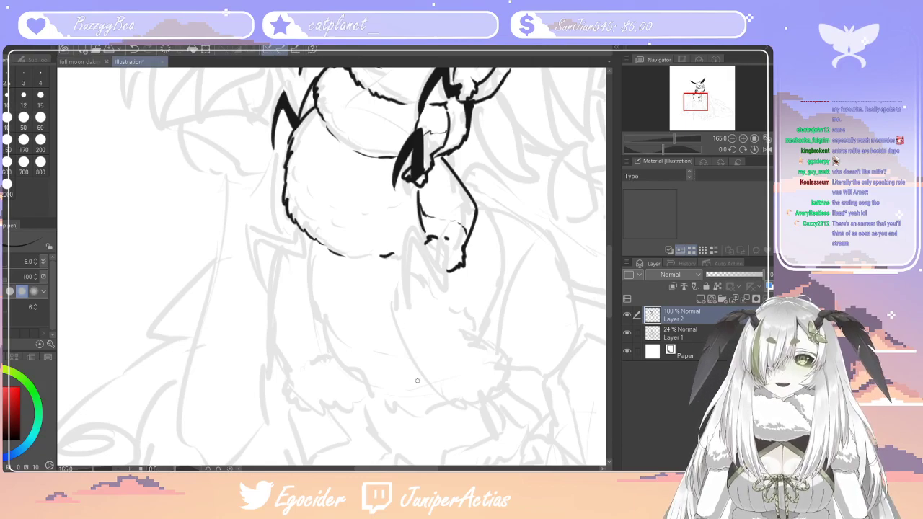
Ink the left limb as a narrow curve behind the third body segment, ending in a fluffy cuff
drag(401, 469, 382, 469)
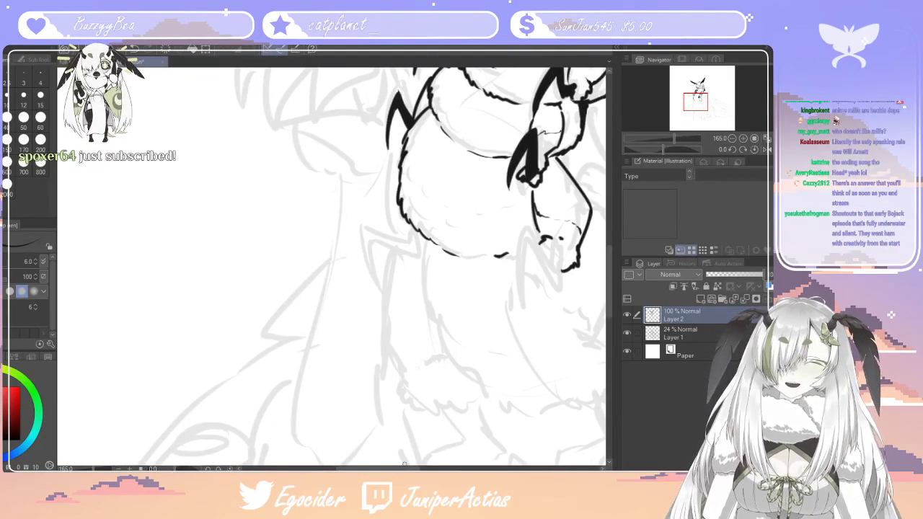
mouse_move(404, 146)
mouse_down()
mouse_move(388, 206)
mouse_move(403, 248)
mouse_move(424, 245)
mouse_up()
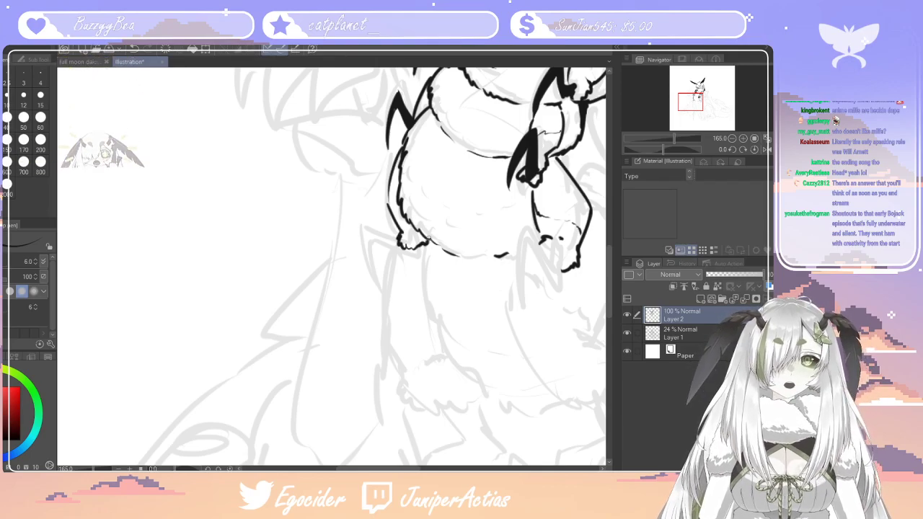
drag(383, 206, 390, 163)
key(ctrl+z)
drag(387, 208, 394, 178)
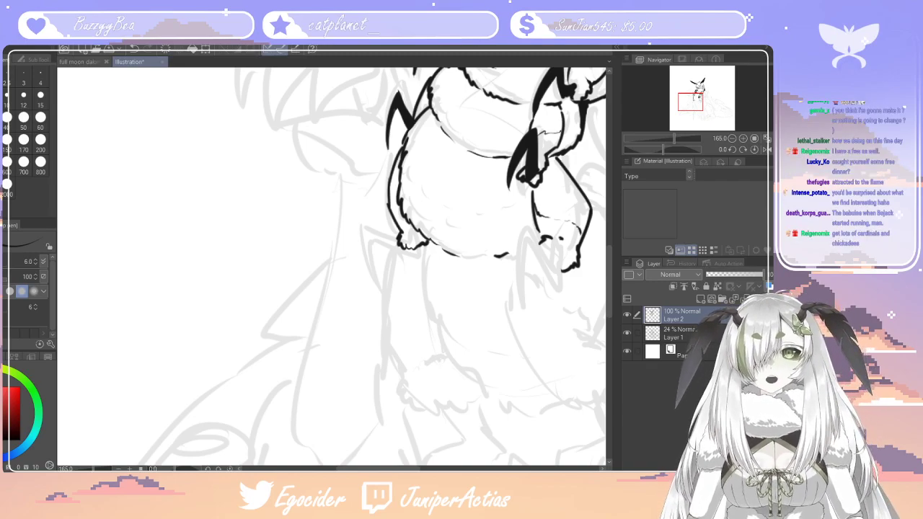
Ink a bent, pointed claw on each fluffy cuff below the third body segment and fill both claws with black
mouse_move(399, 238)
mouse_down()
mouse_move(360, 216)
mouse_move(383, 285)
mouse_up()
drag(366, 227, 404, 250)
mouse_move(554, 251)
mouse_down()
mouse_move(519, 239)
mouse_move(530, 315)
mouse_move(542, 257)
mouse_move(533, 252)
mouse_move(556, 271)
mouse_move(564, 262)
mouse_move(555, 253)
mouse_move(574, 279)
mouse_up()
key(g)
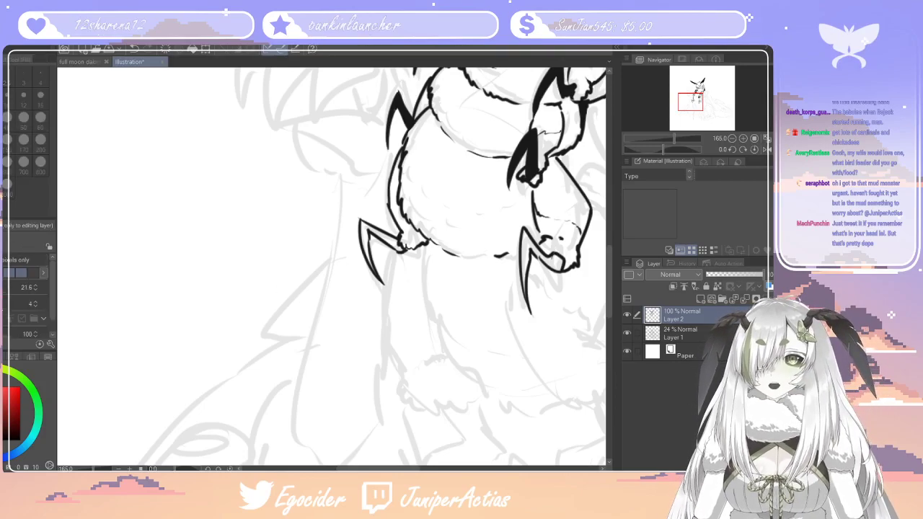
click(390, 242)
click(367, 237)
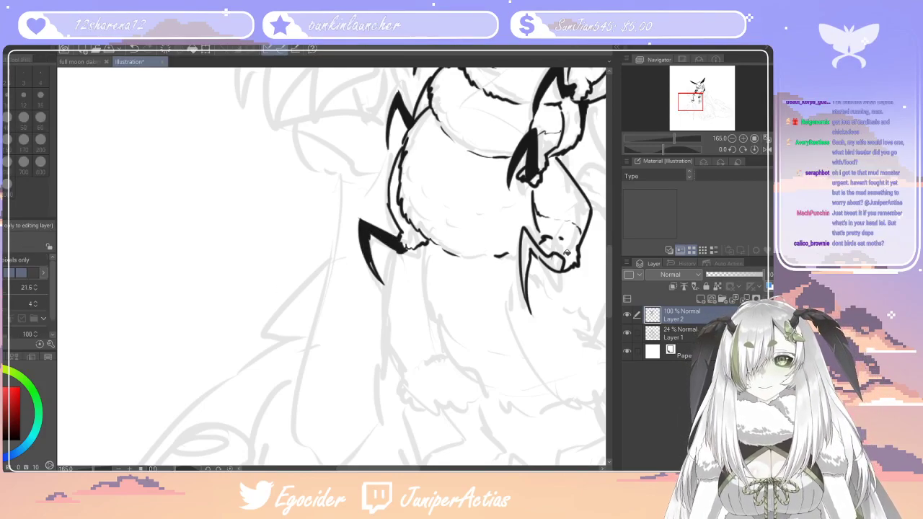
click(535, 239)
click(553, 262)
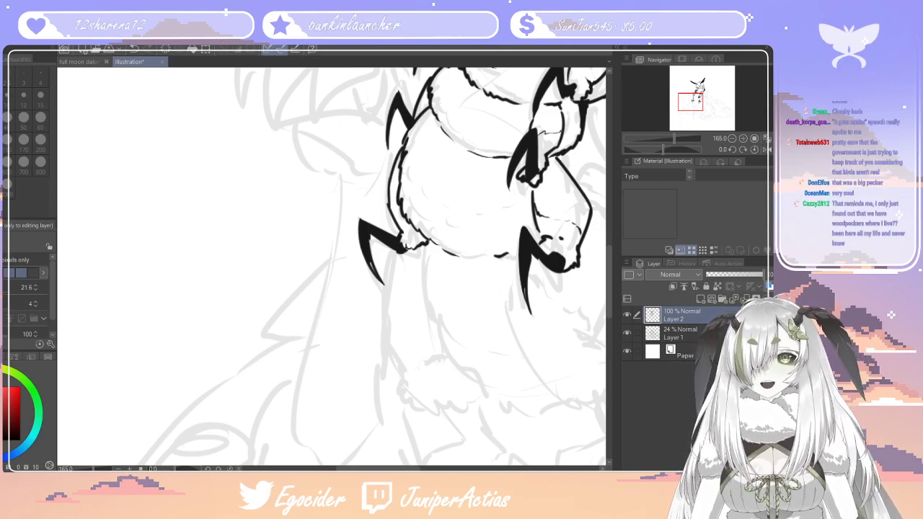
key(p)
mouse_move(365, 257)
mouse_down()
mouse_move(375, 277)
mouse_move(376, 268)
mouse_up()
key(ctrl+z)
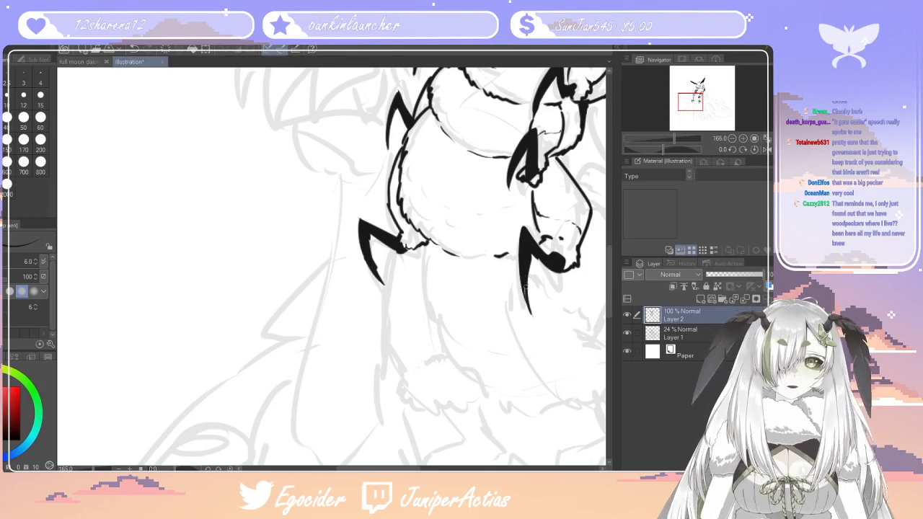
Ink the lower body's long left edge running down from beneath the left claw
mouse_move(378, 469)
mouse_down()
mouse_move(417, 468)
mouse_move(390, 469)
mouse_up()
drag(614, 250, 612, 206)
mouse_move(606, 241)
mouse_down()
mouse_move(609, 318)
mouse_move(609, 304)
mouse_up()
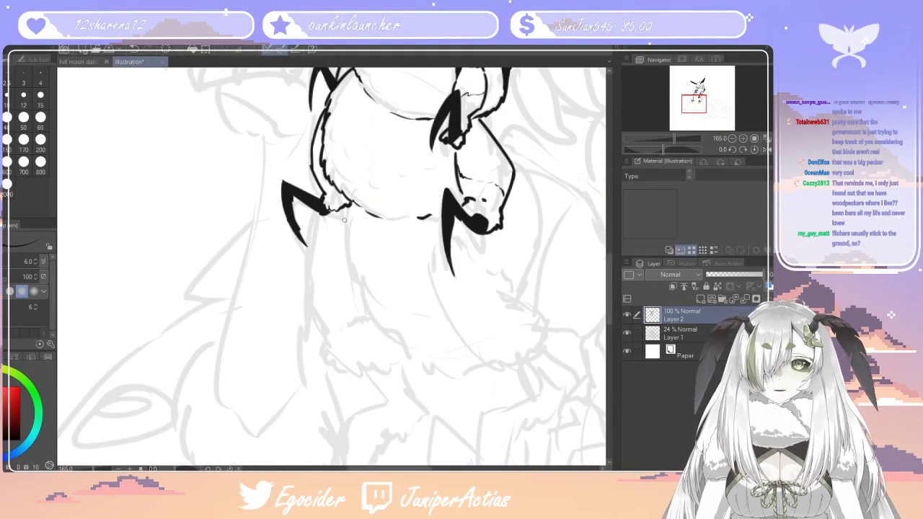
drag(318, 214, 317, 326)
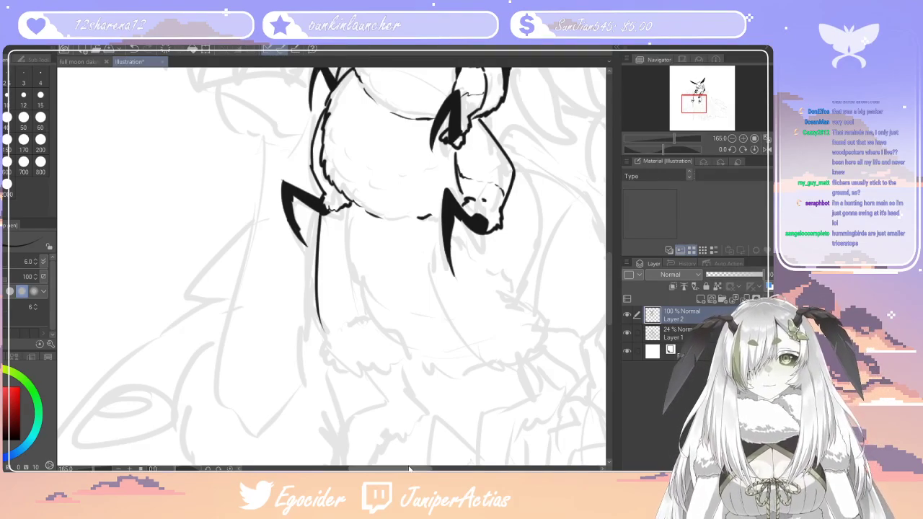
Curve the lower body's left edge inward and ink the jagged, fluffy fur trim at its lower end
drag(410, 468, 412, 469)
drag(610, 271, 610, 288)
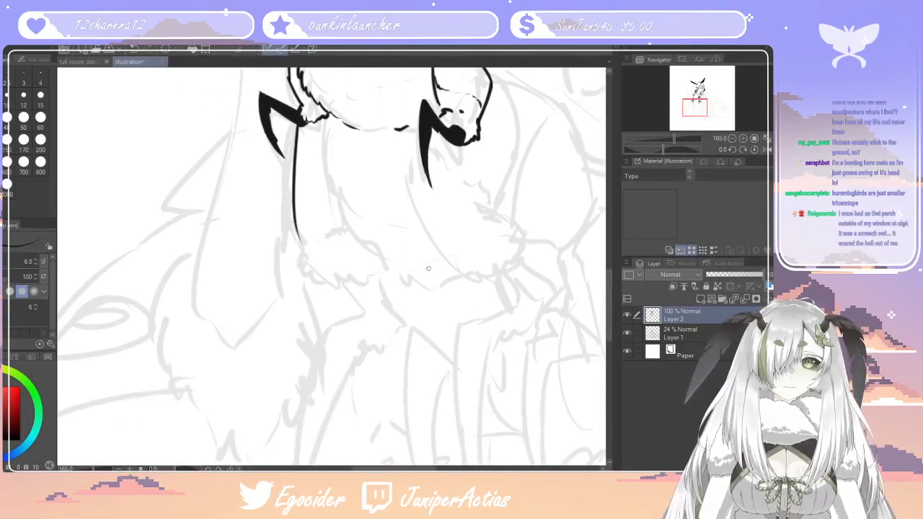
mouse_move(299, 237)
mouse_down()
mouse_move(328, 275)
mouse_move(326, 295)
mouse_move(342, 308)
mouse_move(389, 291)
mouse_up()
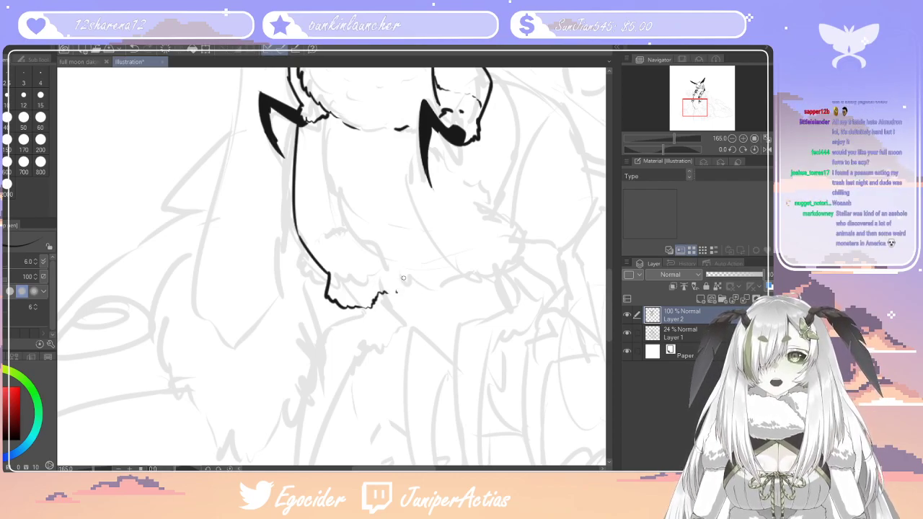
drag(390, 292, 403, 284)
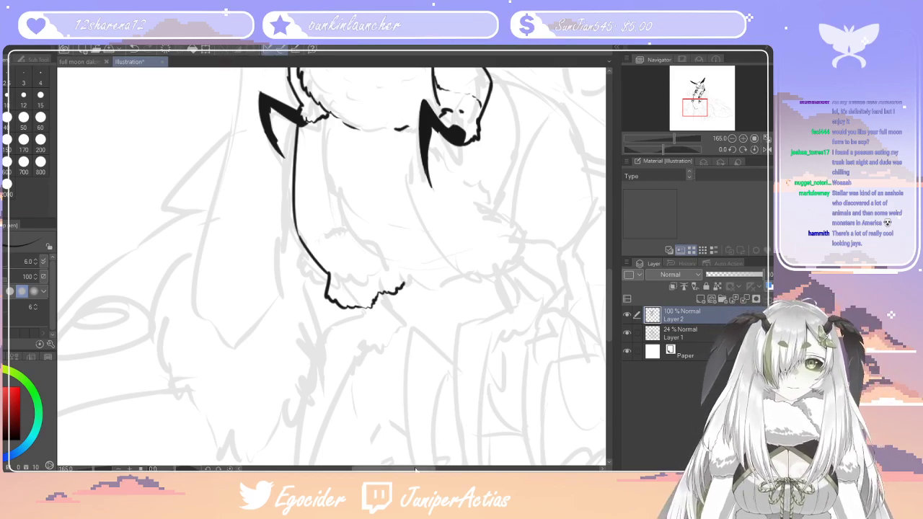
Ink the lower body's jagged inner fur line, its lower edge and the right thigh ending in a fluffy cuff
drag(364, 469, 386, 469)
mouse_move(349, 189)
mouse_down()
mouse_move(416, 287)
mouse_move(454, 272)
mouse_move(465, 253)
mouse_move(457, 266)
mouse_move(460, 247)
mouse_move(435, 206)
mouse_move(457, 112)
mouse_move(460, 132)
mouse_move(433, 77)
mouse_up()
mouse_move(268, 121)
mouse_down()
mouse_move(263, 168)
mouse_move(279, 217)
mouse_move(348, 280)
mouse_move(400, 271)
mouse_up()
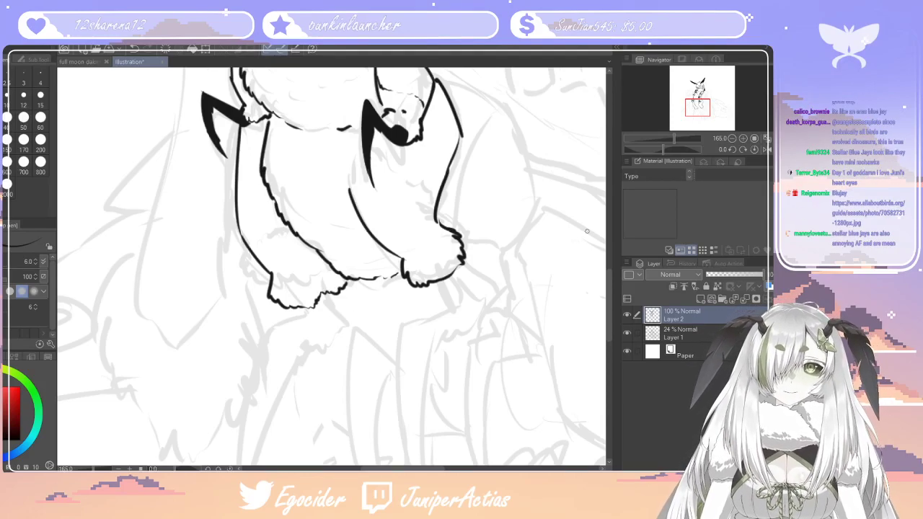
Ink the outline of the right front leg as a bent shape tapering to a long point beneath the right cuff
mouse_move(609, 289)
mouse_down()
mouse_move(609, 198)
mouse_move(603, 307)
mouse_up()
mouse_move(436, 186)
mouse_down()
mouse_move(452, 216)
mouse_move(420, 268)
mouse_move(431, 452)
mouse_up()
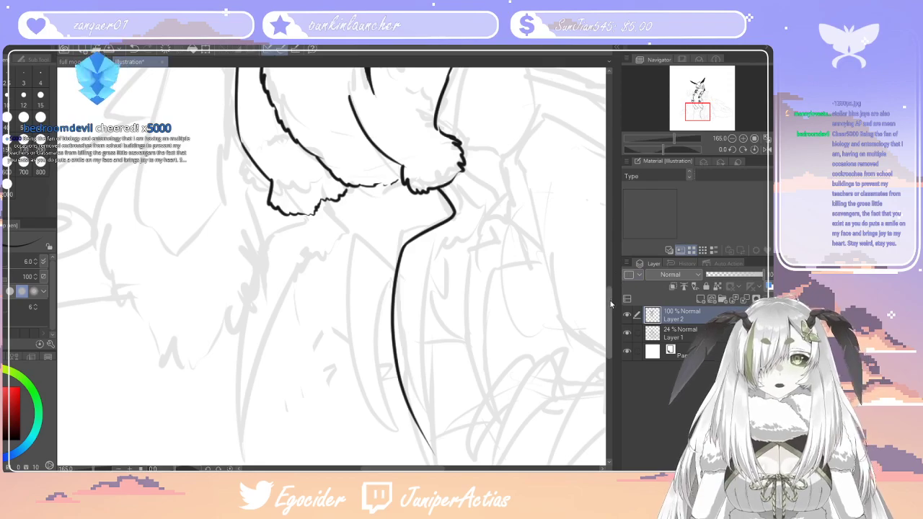
drag(610, 299, 606, 322)
key(ctrl+z)
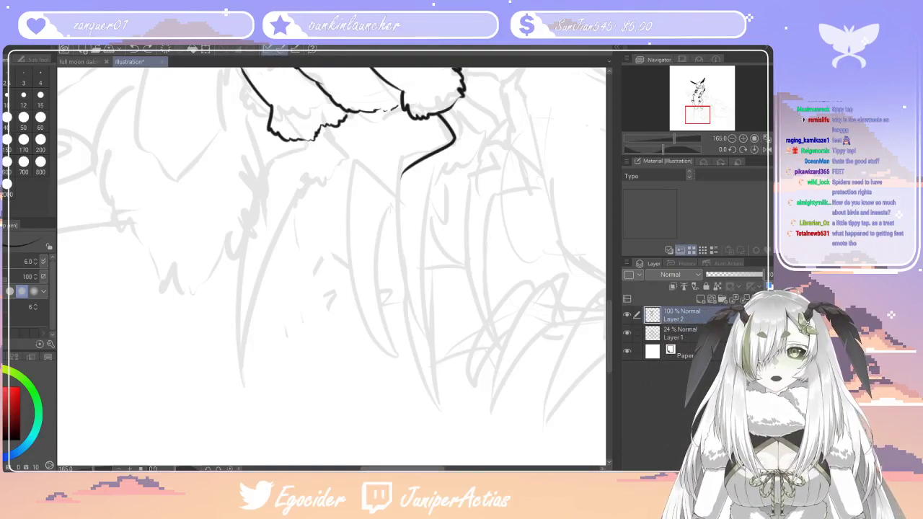
mouse_move(371, 469)
mouse_down()
mouse_move(351, 469)
mouse_move(384, 469)
mouse_move(371, 469)
mouse_up()
drag(610, 317, 610, 314)
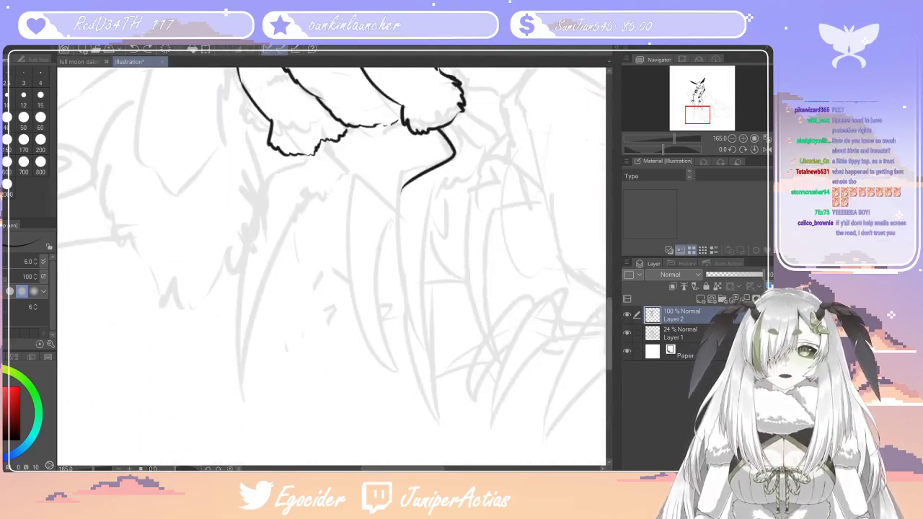
mouse_move(403, 190)
mouse_down()
mouse_move(447, 415)
mouse_move(421, 193)
mouse_move(472, 170)
mouse_up()
key(ctrl+z)
mouse_move(422, 195)
mouse_down()
mouse_move(485, 158)
mouse_move(462, 183)
mouse_move(483, 147)
mouse_move(463, 115)
mouse_up()
key(ctrl+z)
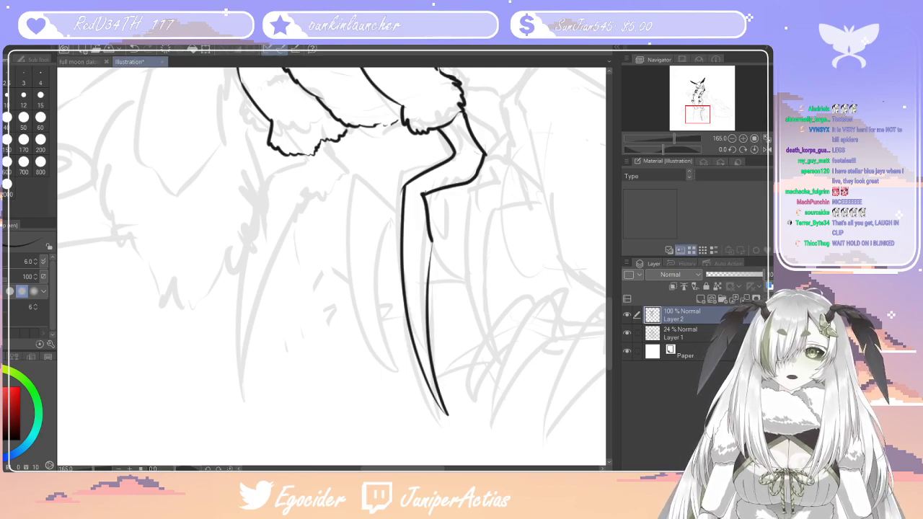
Ink the outline of the left front leg as a bent, inward-curving point beneath the left fluffy cuff
drag(421, 468, 397, 465)
mouse_move(453, 153)
mouse_down()
mouse_move(455, 182)
mouse_move(417, 195)
mouse_move(398, 373)
mouse_move(414, 280)
mouse_move(441, 219)
mouse_move(493, 189)
mouse_up()
key(ctrl+z)
mouse_move(441, 218)
mouse_down()
mouse_move(498, 195)
mouse_move(489, 198)
mouse_move(500, 177)
mouse_move(477, 146)
mouse_up()
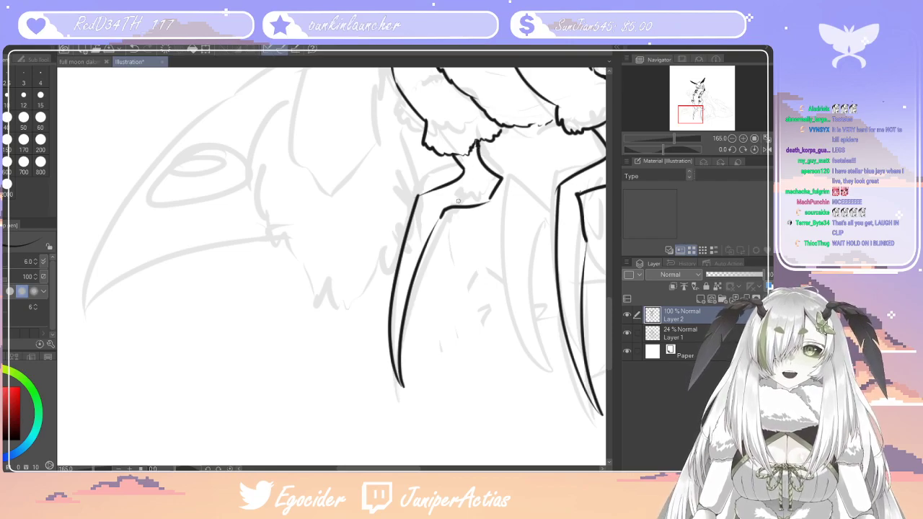
drag(444, 211, 428, 244)
drag(492, 198, 483, 205)
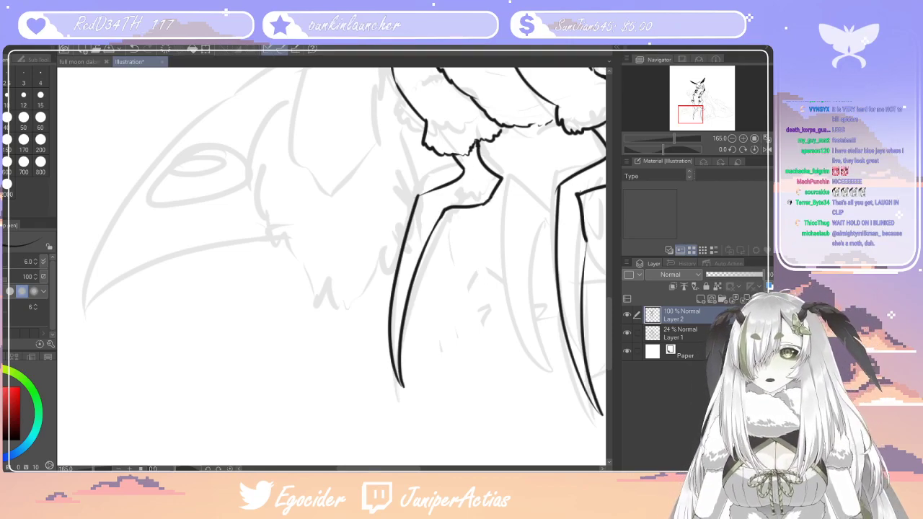
Fill the two outlined front legs with solid black
key(g)
click(432, 202)
click(578, 256)
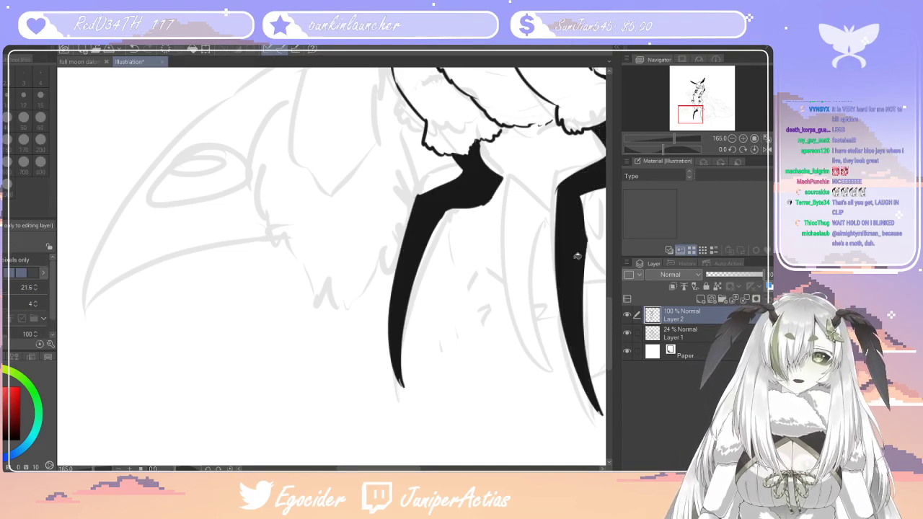
Examine the inked moth figure as a whole and its body segments close up
scroll(548, 258, down, 6)
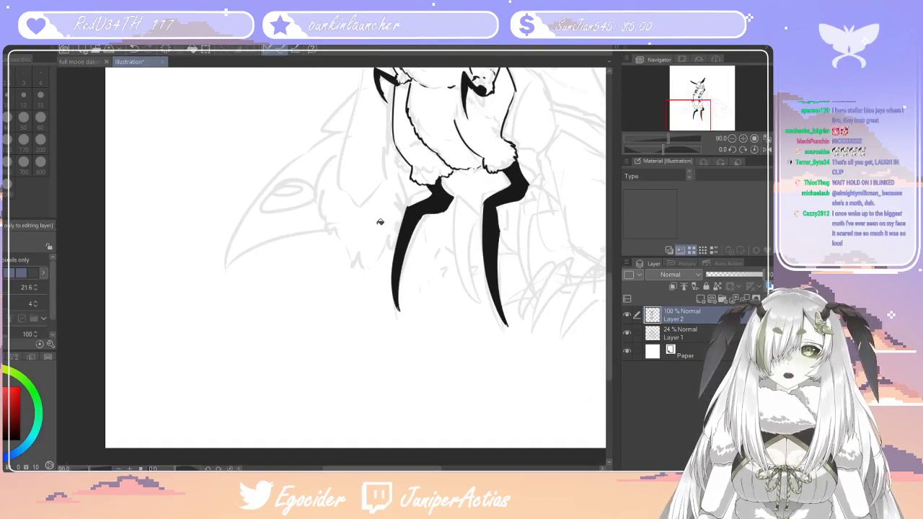
scroll(454, 272, up, 2)
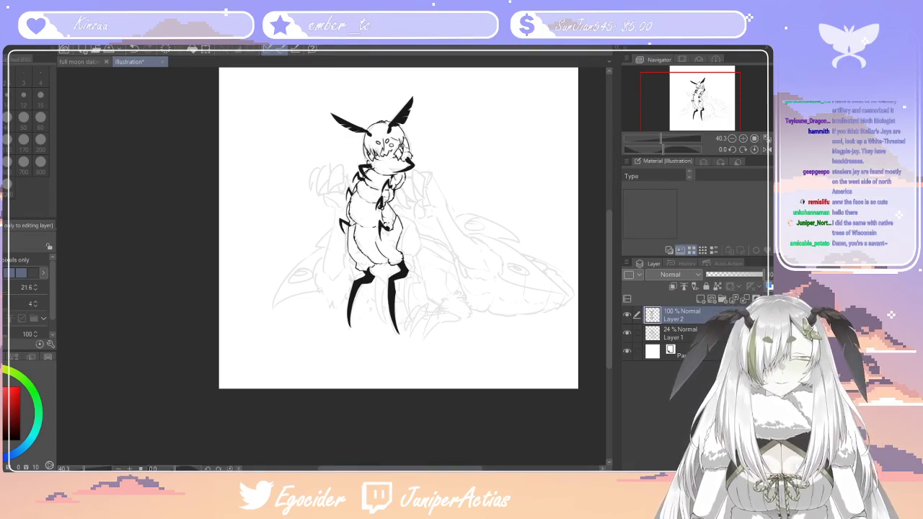
scroll(313, 332, down, 6)
scroll(390, 201, up, 5)
scroll(333, 338, down, 3)
scroll(350, 415, up, 2)
scroll(260, 182, up, 4)
scroll(317, 274, down, 4)
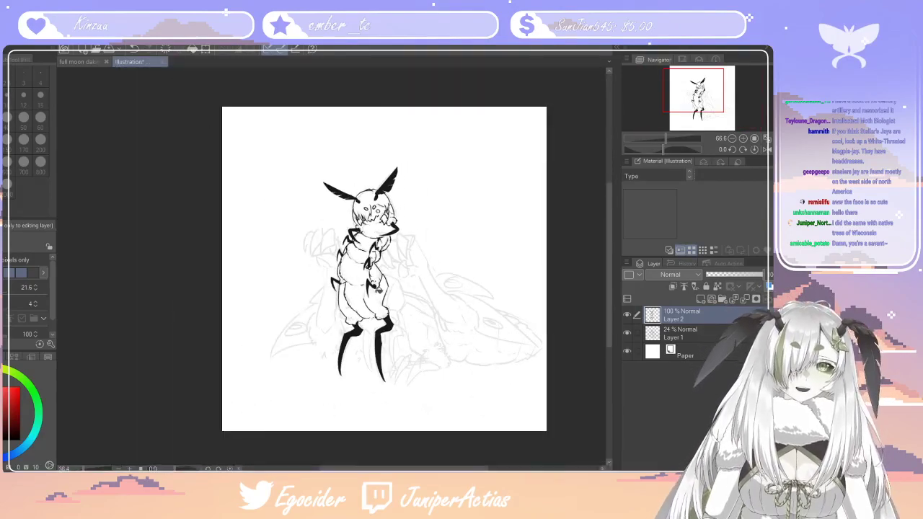
scroll(369, 278, up, 5)
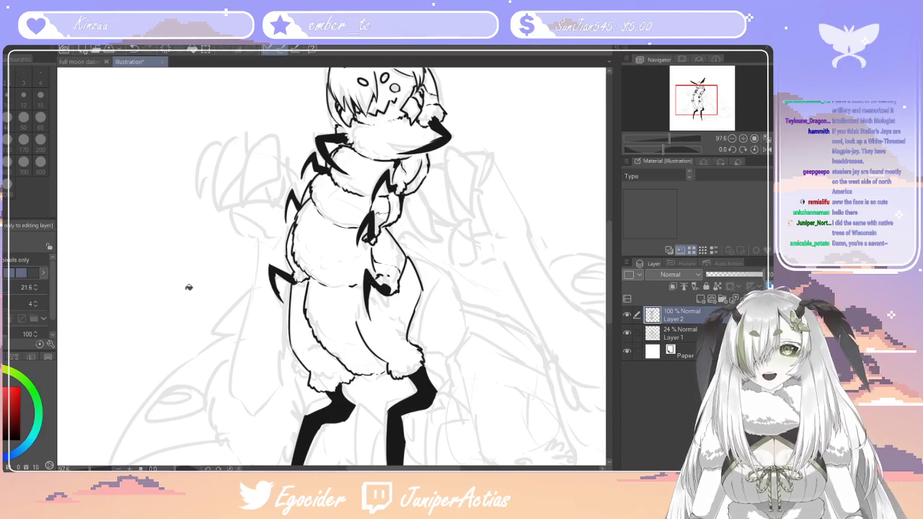
Extend the right thigh's inner line up to the claw and add small fur strokes above the leg cuffs
click(2, 249)
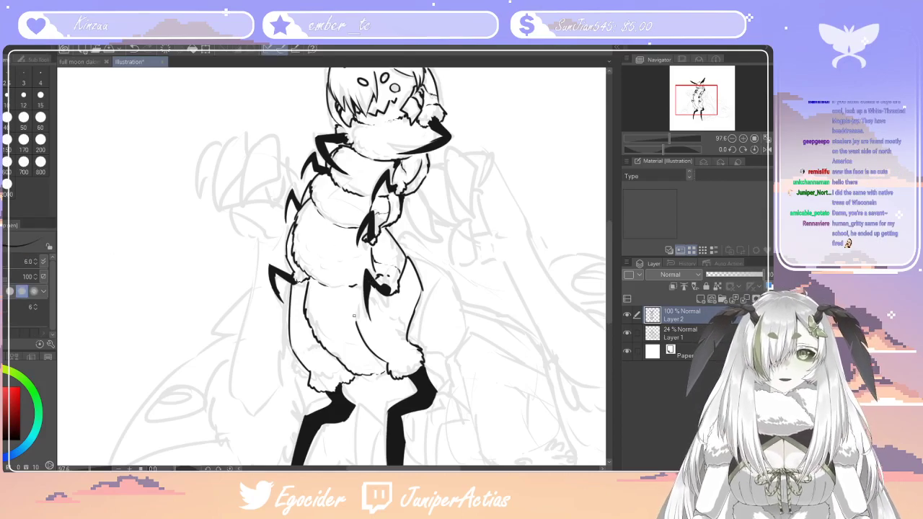
drag(357, 322, 360, 288)
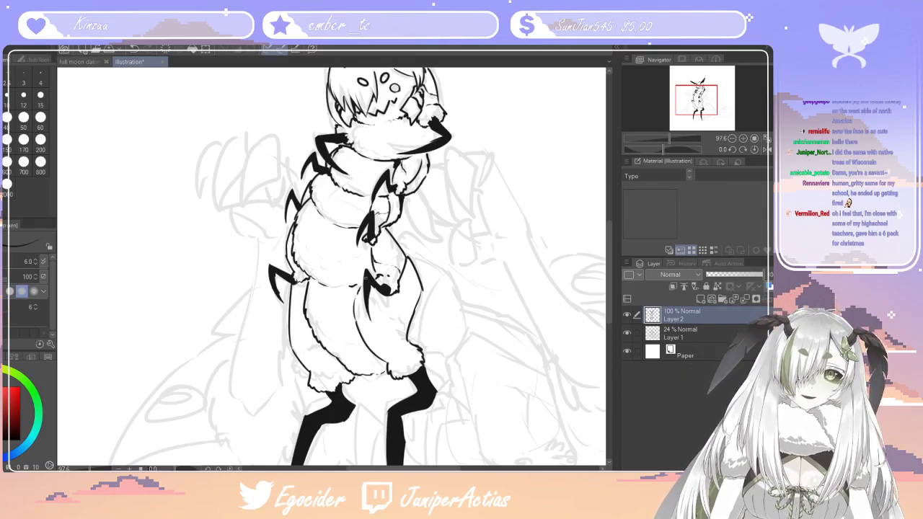
drag(300, 361, 309, 342)
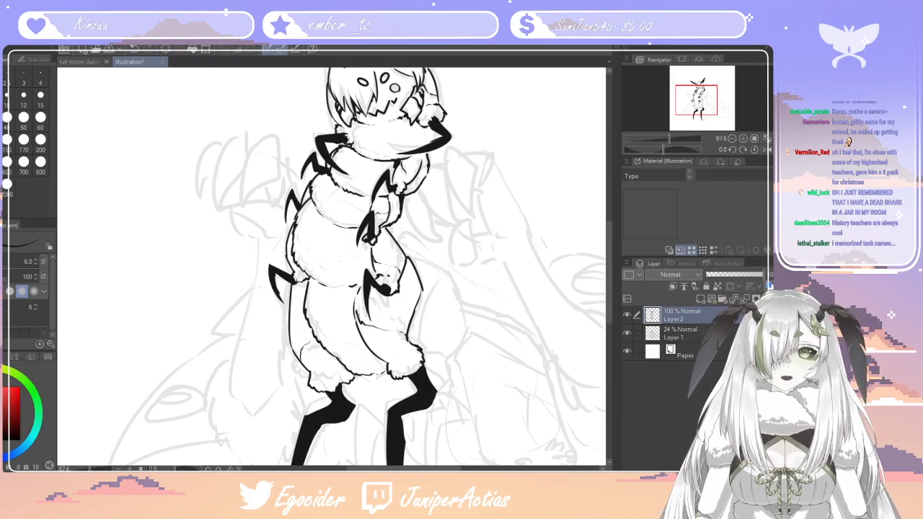
Ink the rear thigh bulging out behind the right leg, with a tapered cuff and a broken fur line across it
drag(610, 270, 610, 280)
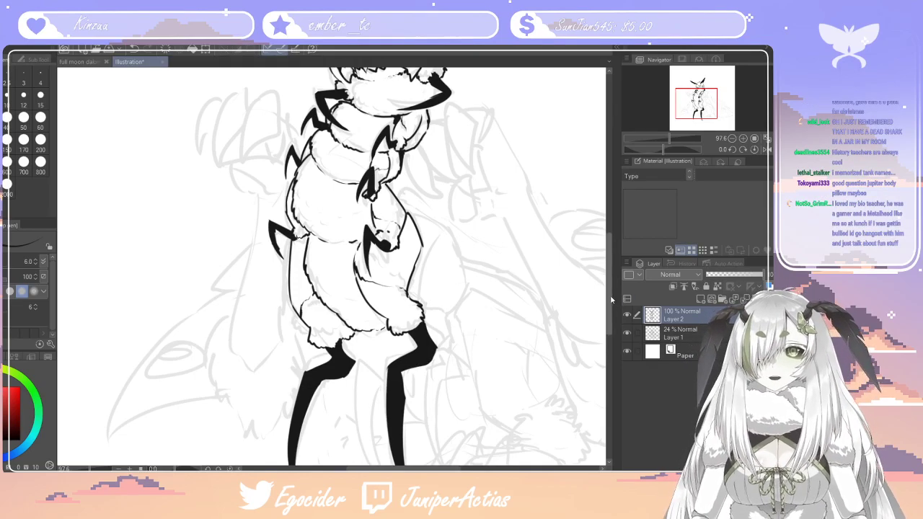
mouse_move(610, 297)
mouse_down()
mouse_move(609, 249)
mouse_move(614, 311)
mouse_up()
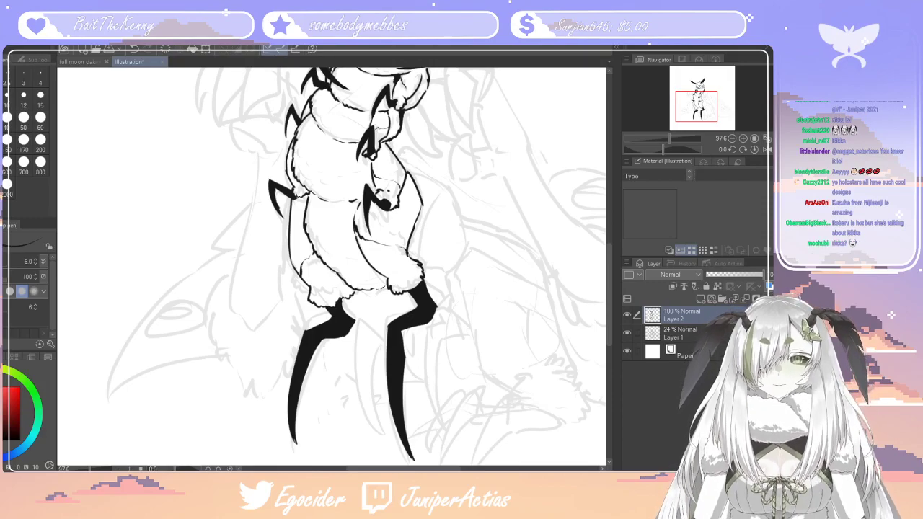
scroll(542, 278, down, 3)
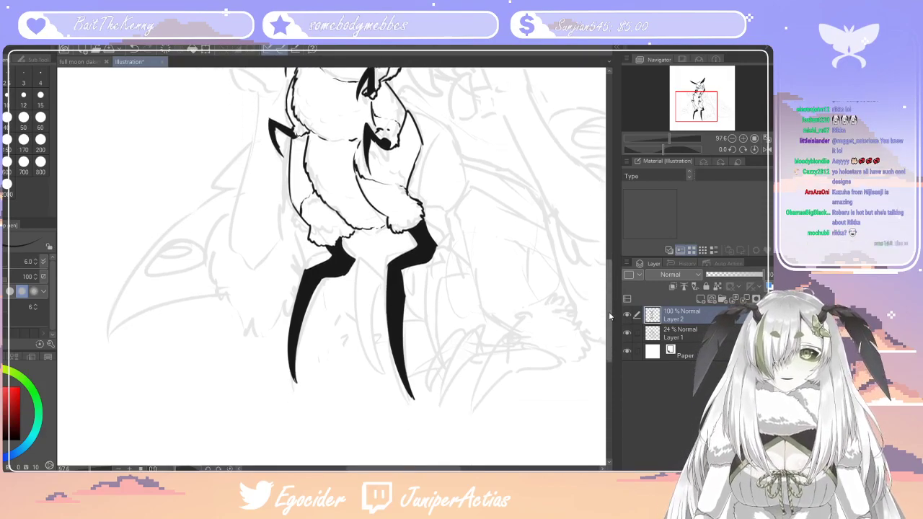
mouse_move(464, 163)
mouse_down()
mouse_move(447, 216)
mouse_move(461, 244)
mouse_move(439, 251)
mouse_move(428, 228)
mouse_up()
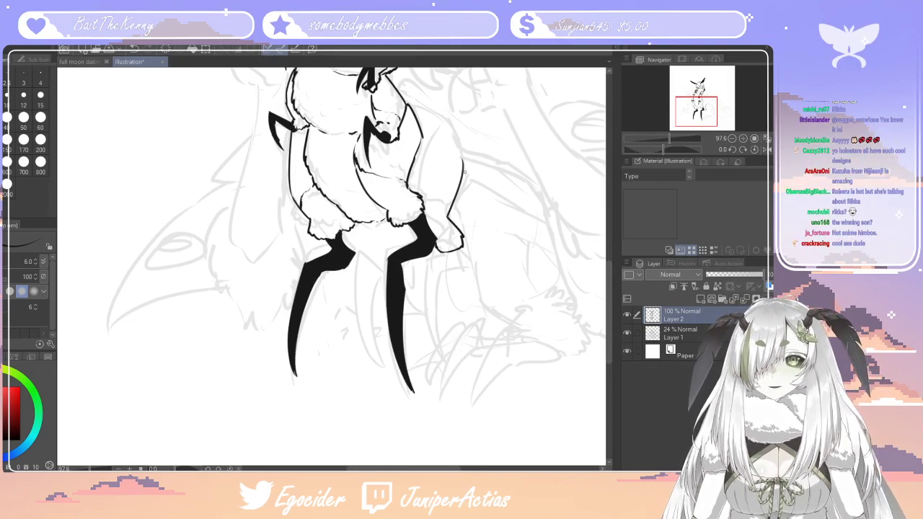
drag(410, 171, 452, 206)
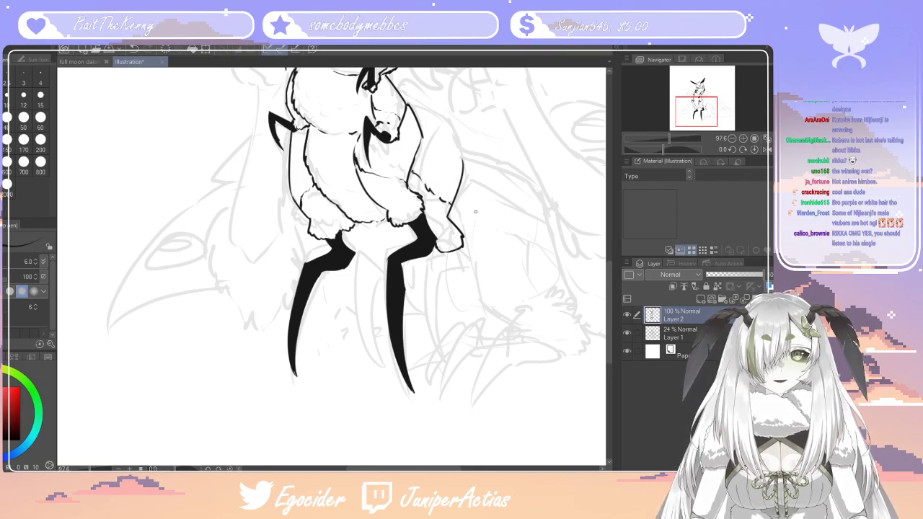
Ink outlines of two pointed rear legs, one beneath the rear thigh's cuff and one between the front legs
drag(447, 269, 458, 368)
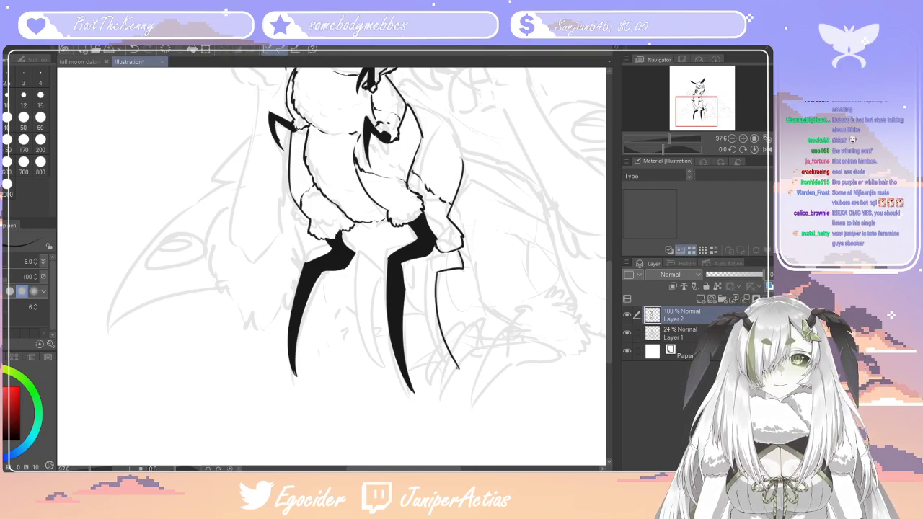
key(ctrl+z)
mouse_move(437, 272)
mouse_down()
mouse_move(433, 378)
mouse_move(425, 377)
mouse_move(422, 281)
mouse_move(449, 253)
mouse_up()
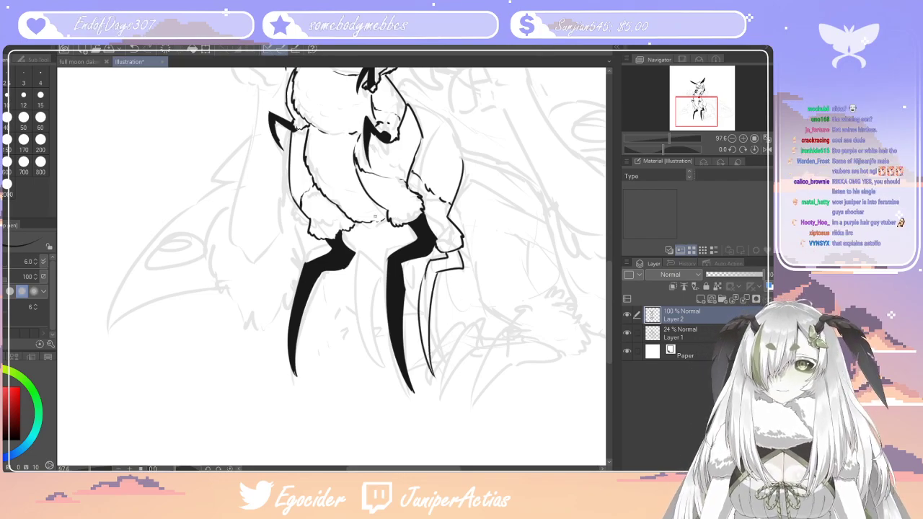
mouse_move(368, 222)
mouse_down()
mouse_move(411, 238)
mouse_move(366, 280)
mouse_move(377, 373)
mouse_up()
mouse_move(376, 281)
mouse_down()
mouse_move(375, 370)
mouse_move(376, 281)
mouse_up()
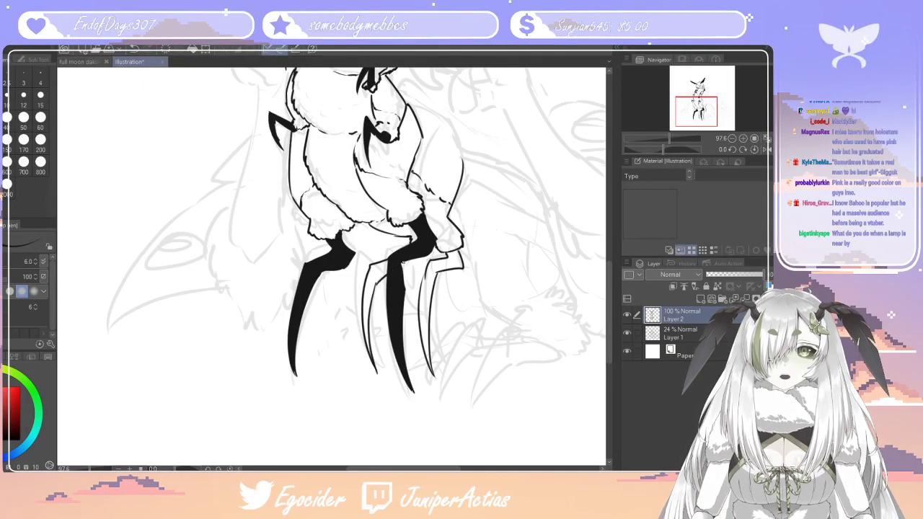
Fill both outlined rear legs with solid black
click(3, 276)
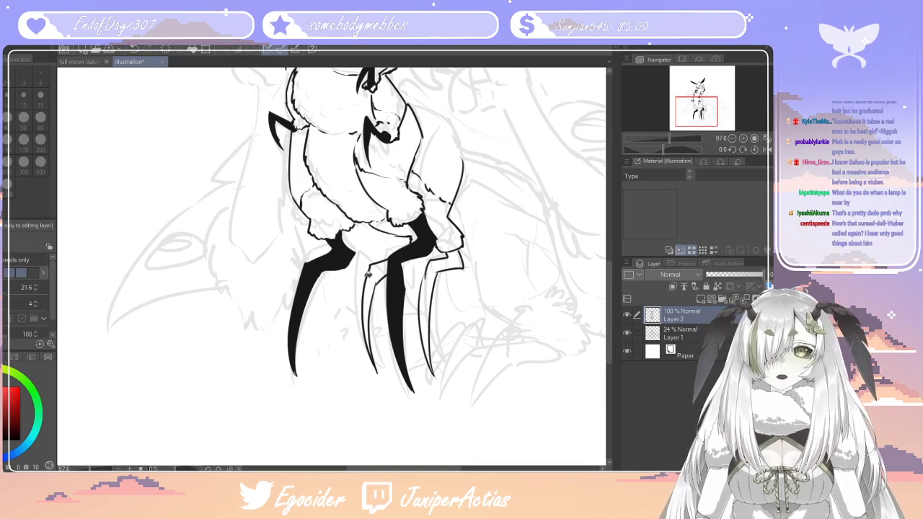
click(369, 289)
click(439, 271)
scroll(416, 231, down, 6)
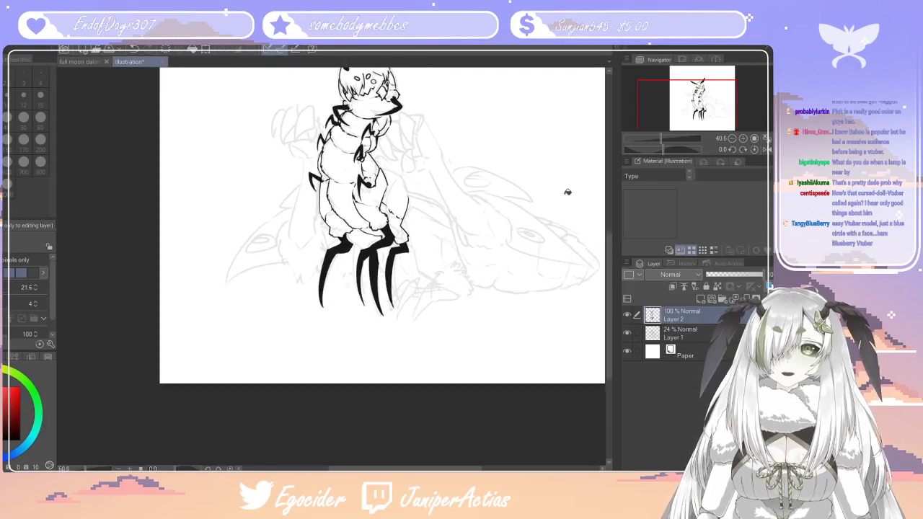
Ink a long curve from the rear thigh's outer edge, sweeping right and down along the sketched body behind it
scroll(564, 193, up, 4)
scroll(416, 198, down, 4)
scroll(363, 186, up, 3)
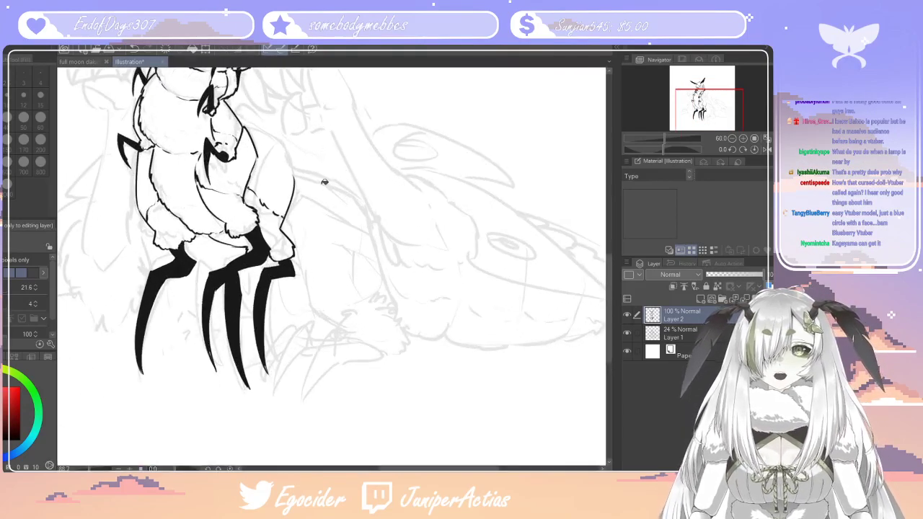
scroll(328, 181, up, 3)
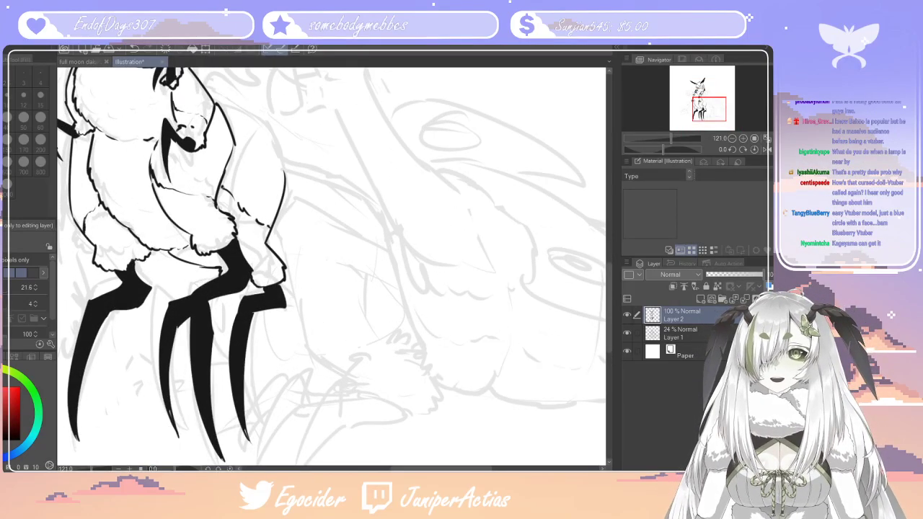
key(e)
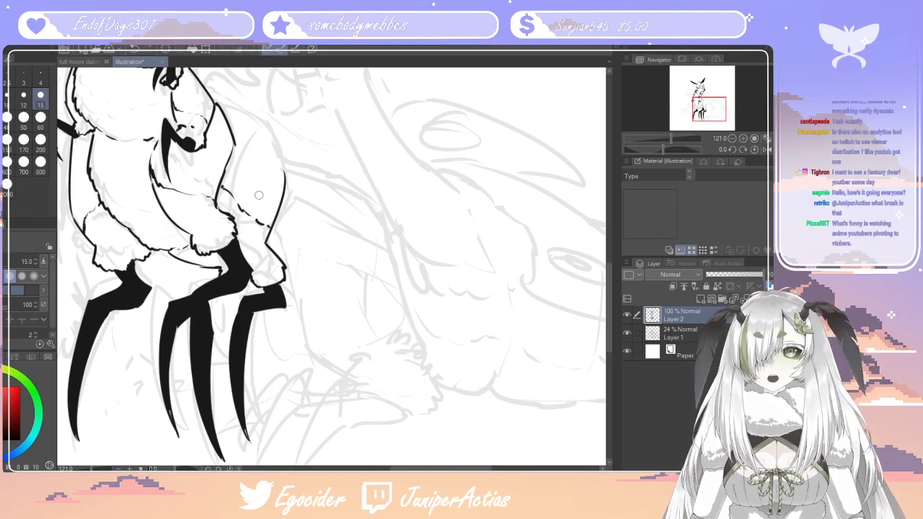
key(p)
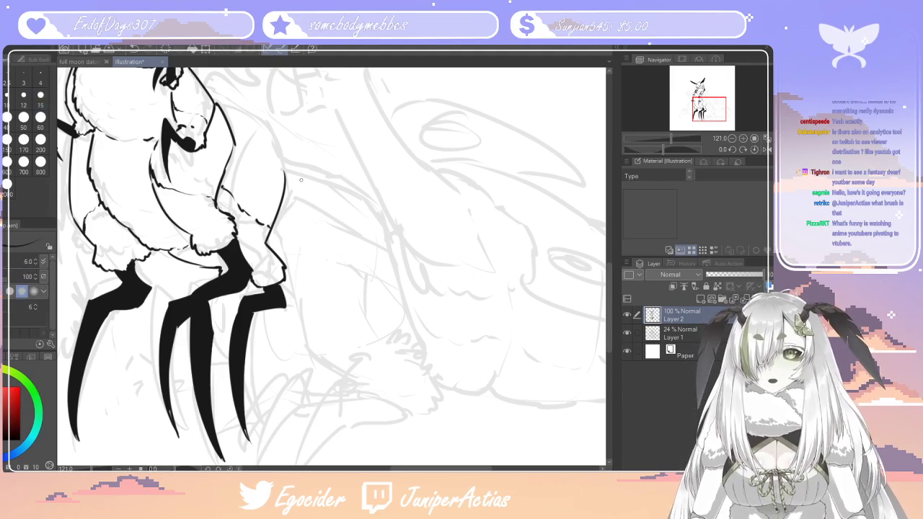
drag(292, 165, 346, 186)
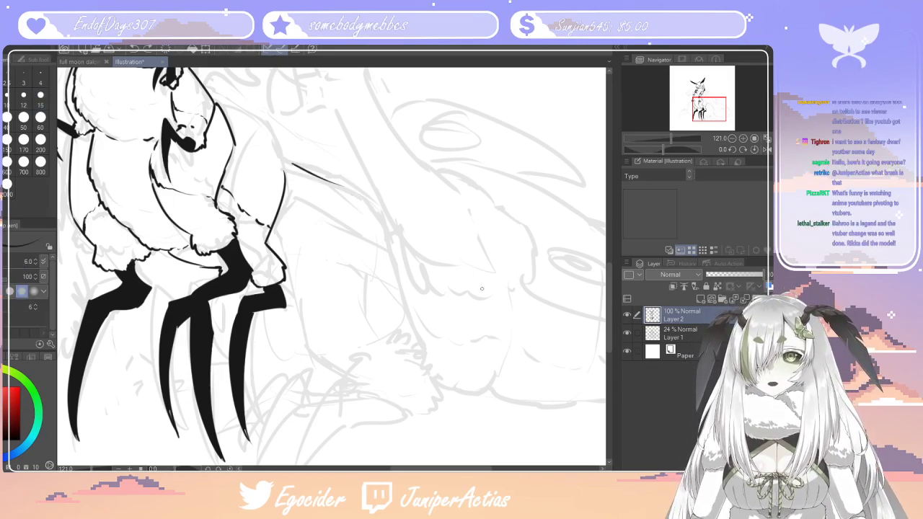
key(ctrl+z)
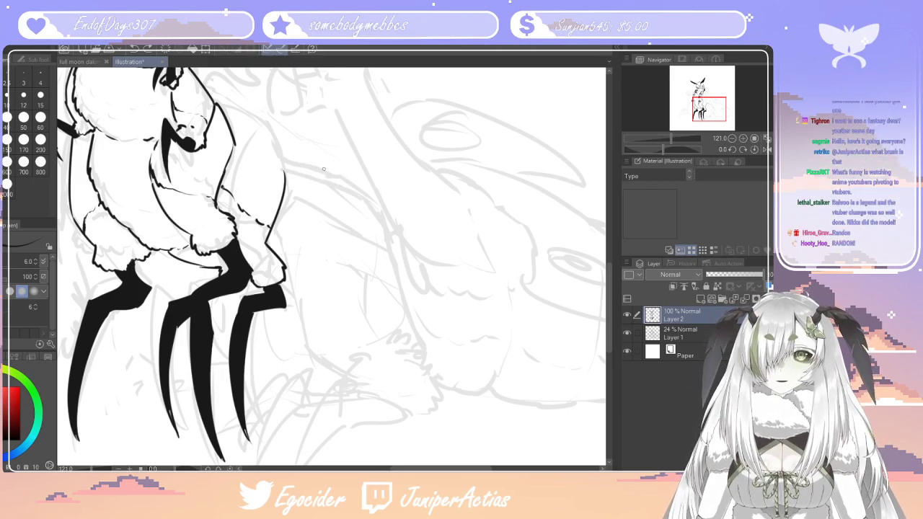
drag(286, 159, 364, 191)
key(ctrl+z)
mouse_move(281, 153)
mouse_down()
mouse_move(375, 214)
mouse_move(360, 197)
mouse_move(393, 260)
mouse_up()
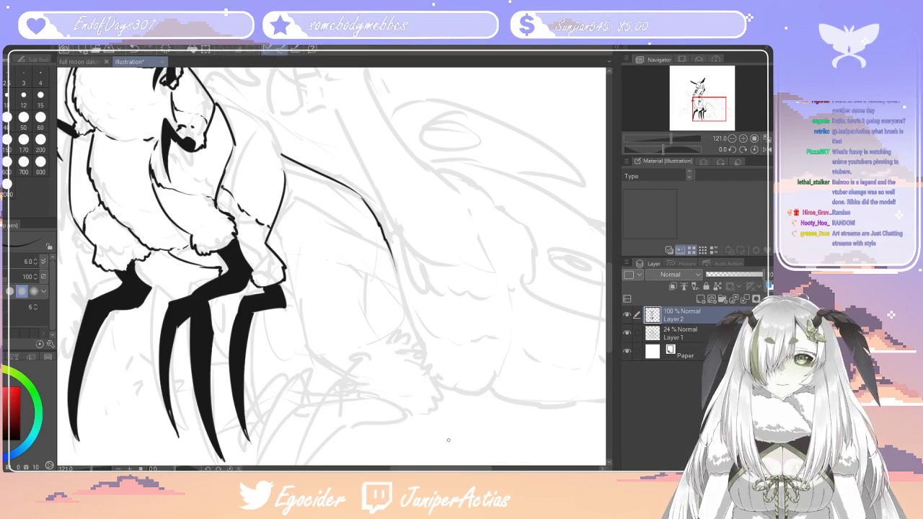
Ink the left and right edges of the long limb behind the rear thigh, plus short crease lines inside it
drag(406, 368, 538, 367)
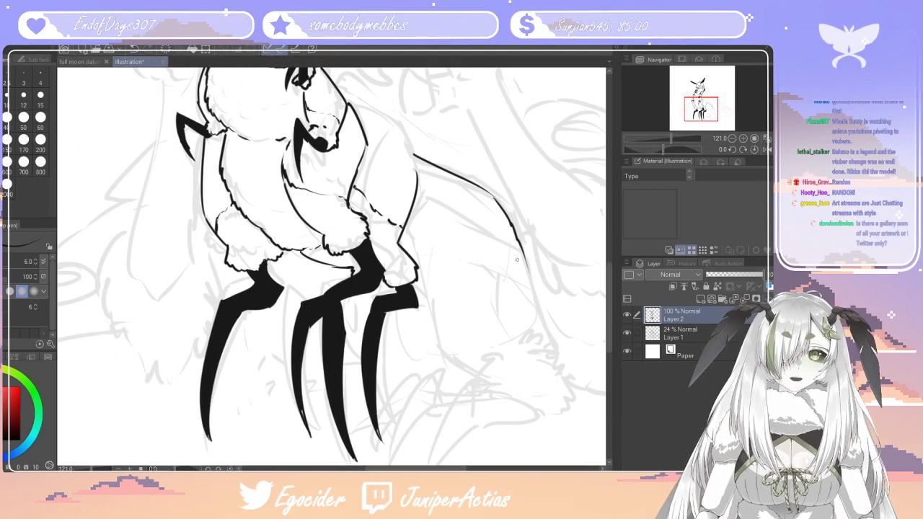
drag(523, 257, 416, 190)
key(ctrl+z)
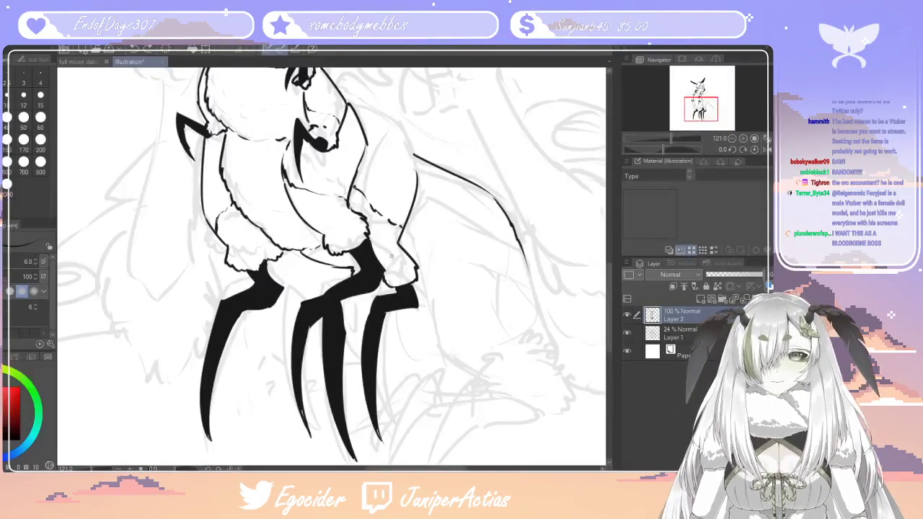
mouse_move(436, 201)
mouse_down()
mouse_move(414, 227)
mouse_move(438, 328)
mouse_move(452, 358)
mouse_move(484, 369)
mouse_up()
mouse_move(431, 202)
mouse_down()
mouse_move(533, 266)
mouse_move(553, 356)
mouse_up()
mouse_move(474, 263)
mouse_down()
mouse_move(502, 291)
mouse_move(516, 340)
mouse_up()
drag(447, 221, 439, 248)
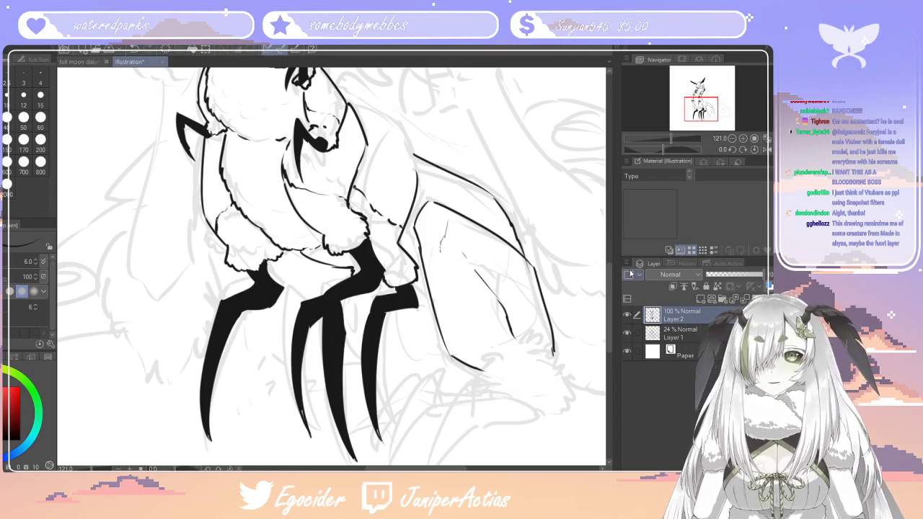
Ink the jagged, fluffy fur cuff around the lower end of the long limb behind the rear thigh
scroll(499, 329, down, 2)
drag(480, 336, 505, 310)
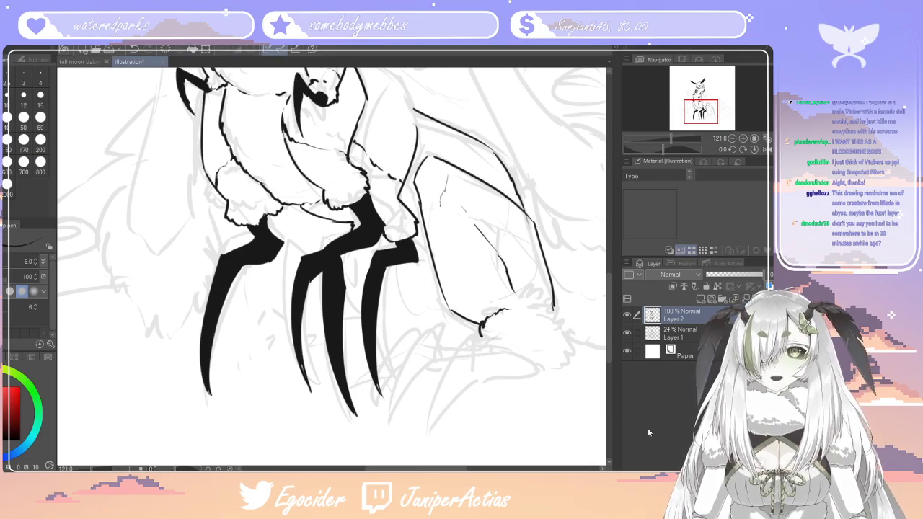
mouse_move(549, 312)
mouse_down()
mouse_move(579, 344)
mouse_move(572, 360)
mouse_move(551, 367)
mouse_move(554, 311)
mouse_move(522, 309)
mouse_up()
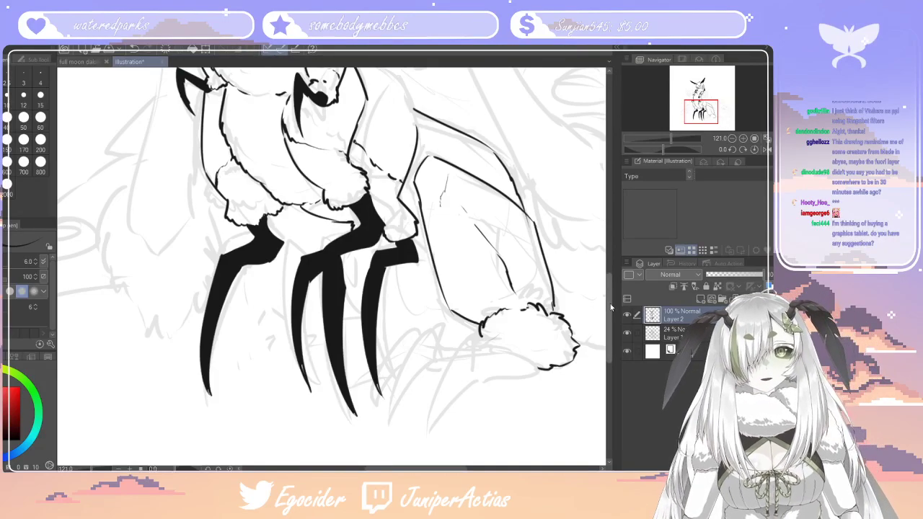
Ink the visible edges of the far hind limb in the gaps between and beside the black pointed legs
mouse_move(610, 309)
mouse_down()
mouse_move(609, 295)
mouse_move(607, 324)
mouse_move(607, 313)
mouse_up()
drag(457, 469, 431, 468)
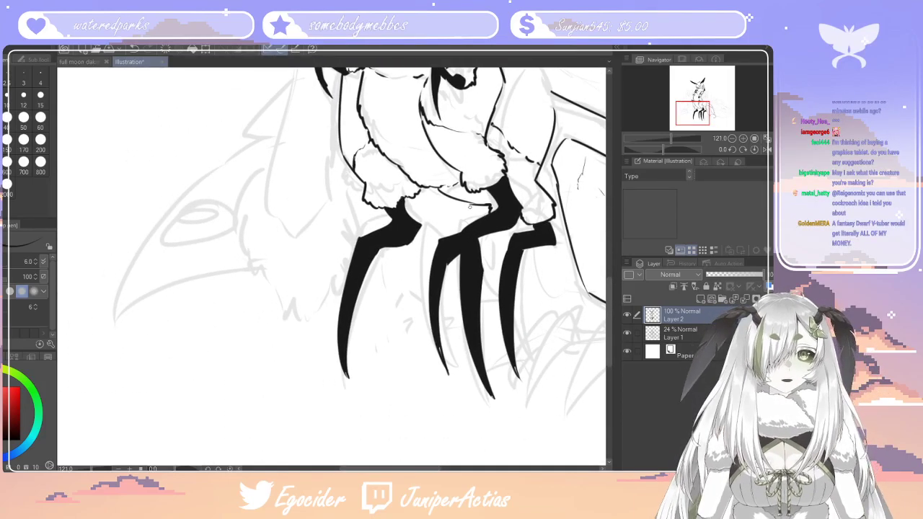
drag(482, 206, 454, 232)
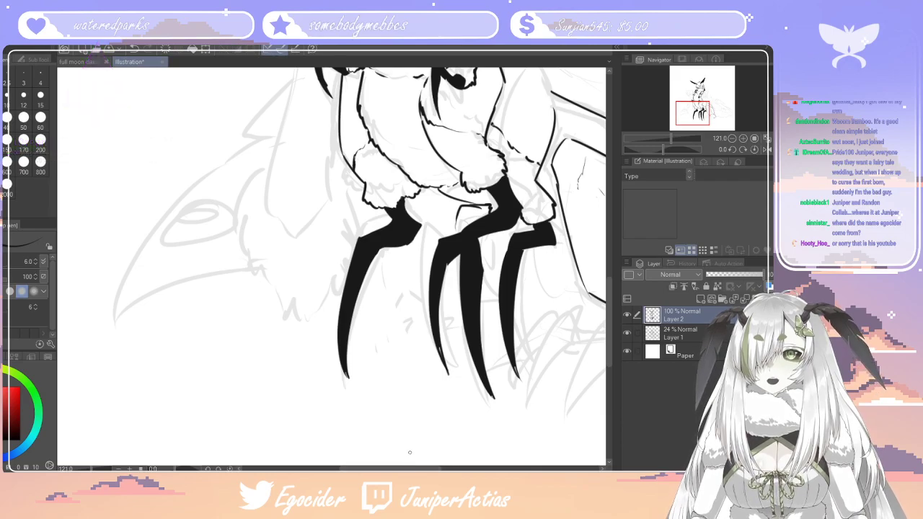
mouse_move(430, 469)
mouse_down()
mouse_move(459, 468)
mouse_move(392, 469)
mouse_up()
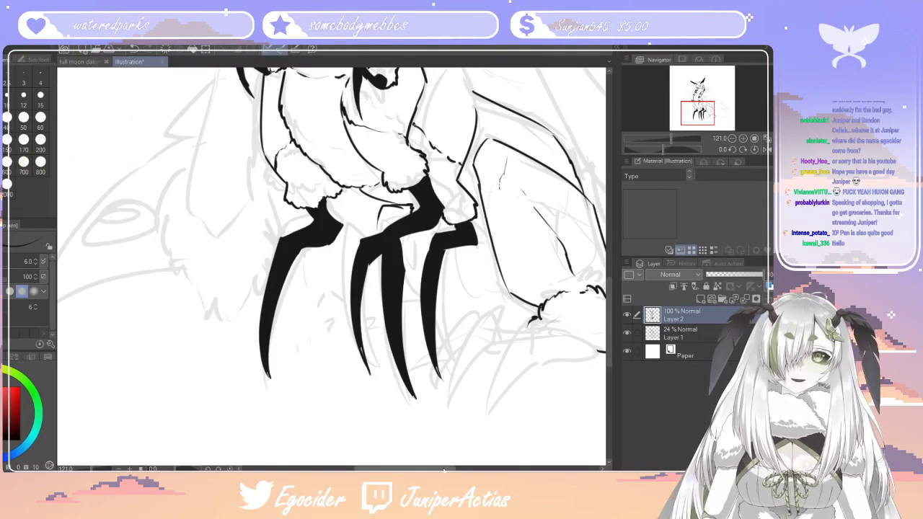
drag(448, 470, 436, 470)
drag(450, 220, 447, 233)
drag(470, 279, 490, 297)
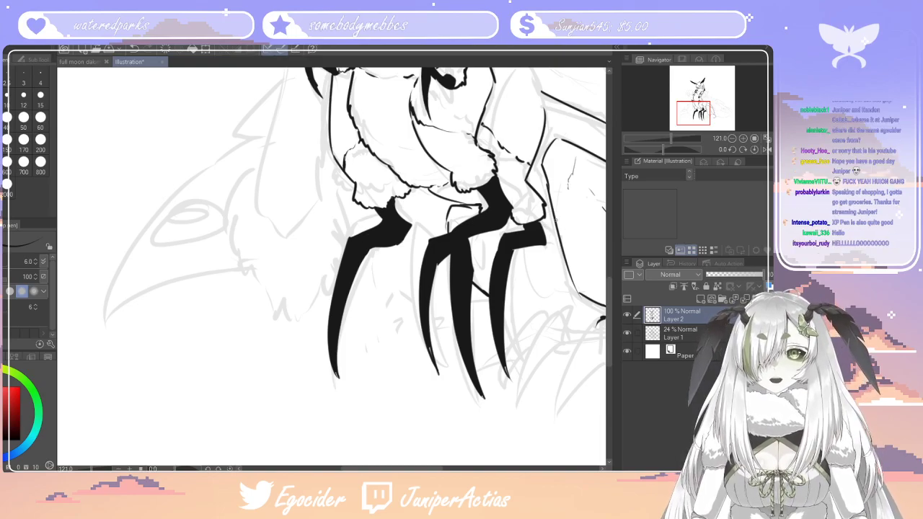
drag(545, 222, 557, 245)
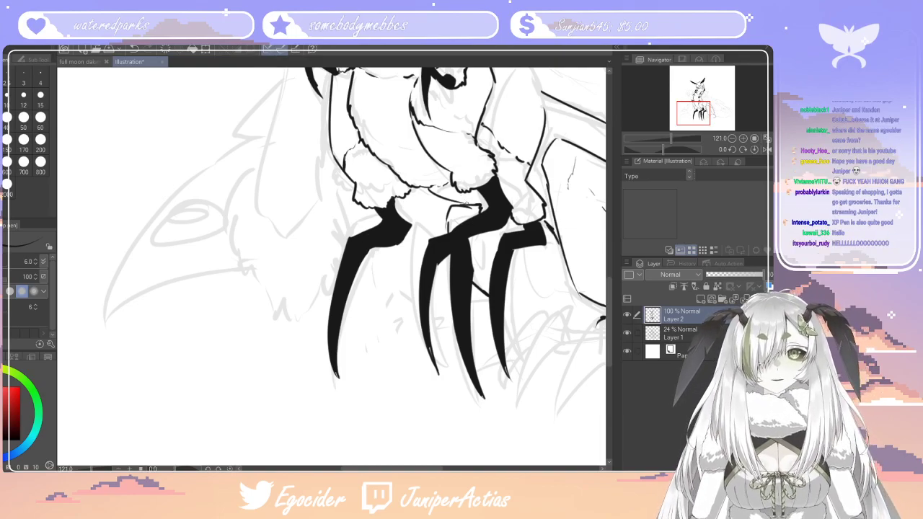
Ink the far hind limb's foot behind the black legs, with curved, pointed claws spreading forward
mouse_move(488, 306)
mouse_down()
mouse_move(443, 311)
mouse_move(423, 304)
mouse_move(395, 370)
mouse_up()
mouse_move(423, 324)
mouse_down()
mouse_move(417, 367)
mouse_move(439, 347)
mouse_move(448, 351)
mouse_move(441, 346)
mouse_move(464, 354)
mouse_move(495, 343)
mouse_move(472, 339)
mouse_up()
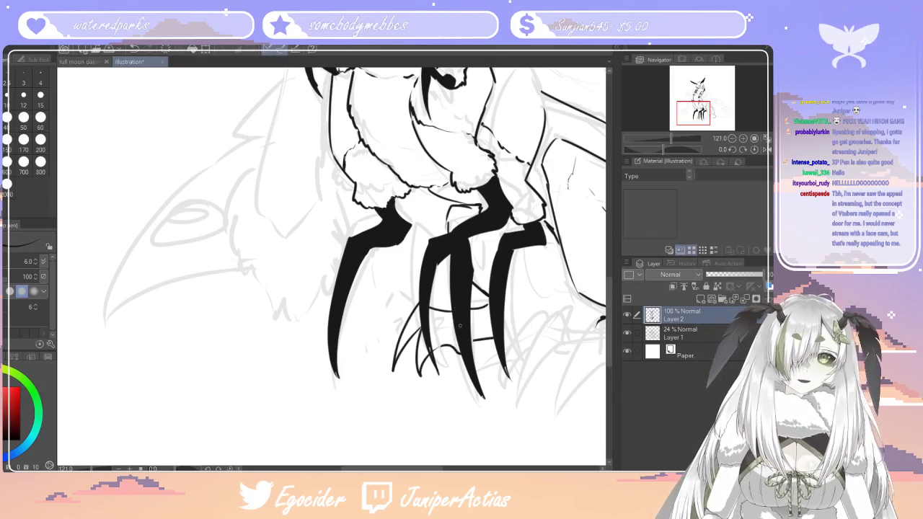
drag(422, 303, 381, 359)
drag(417, 327, 382, 356)
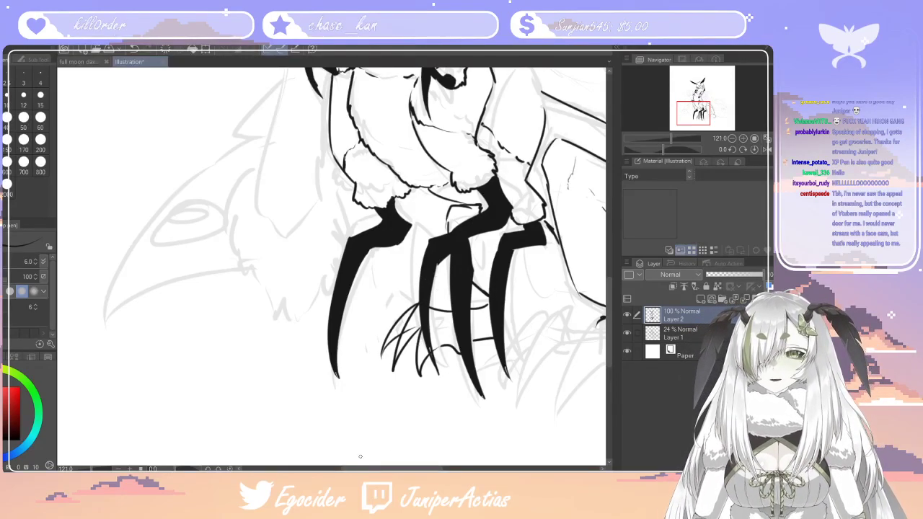